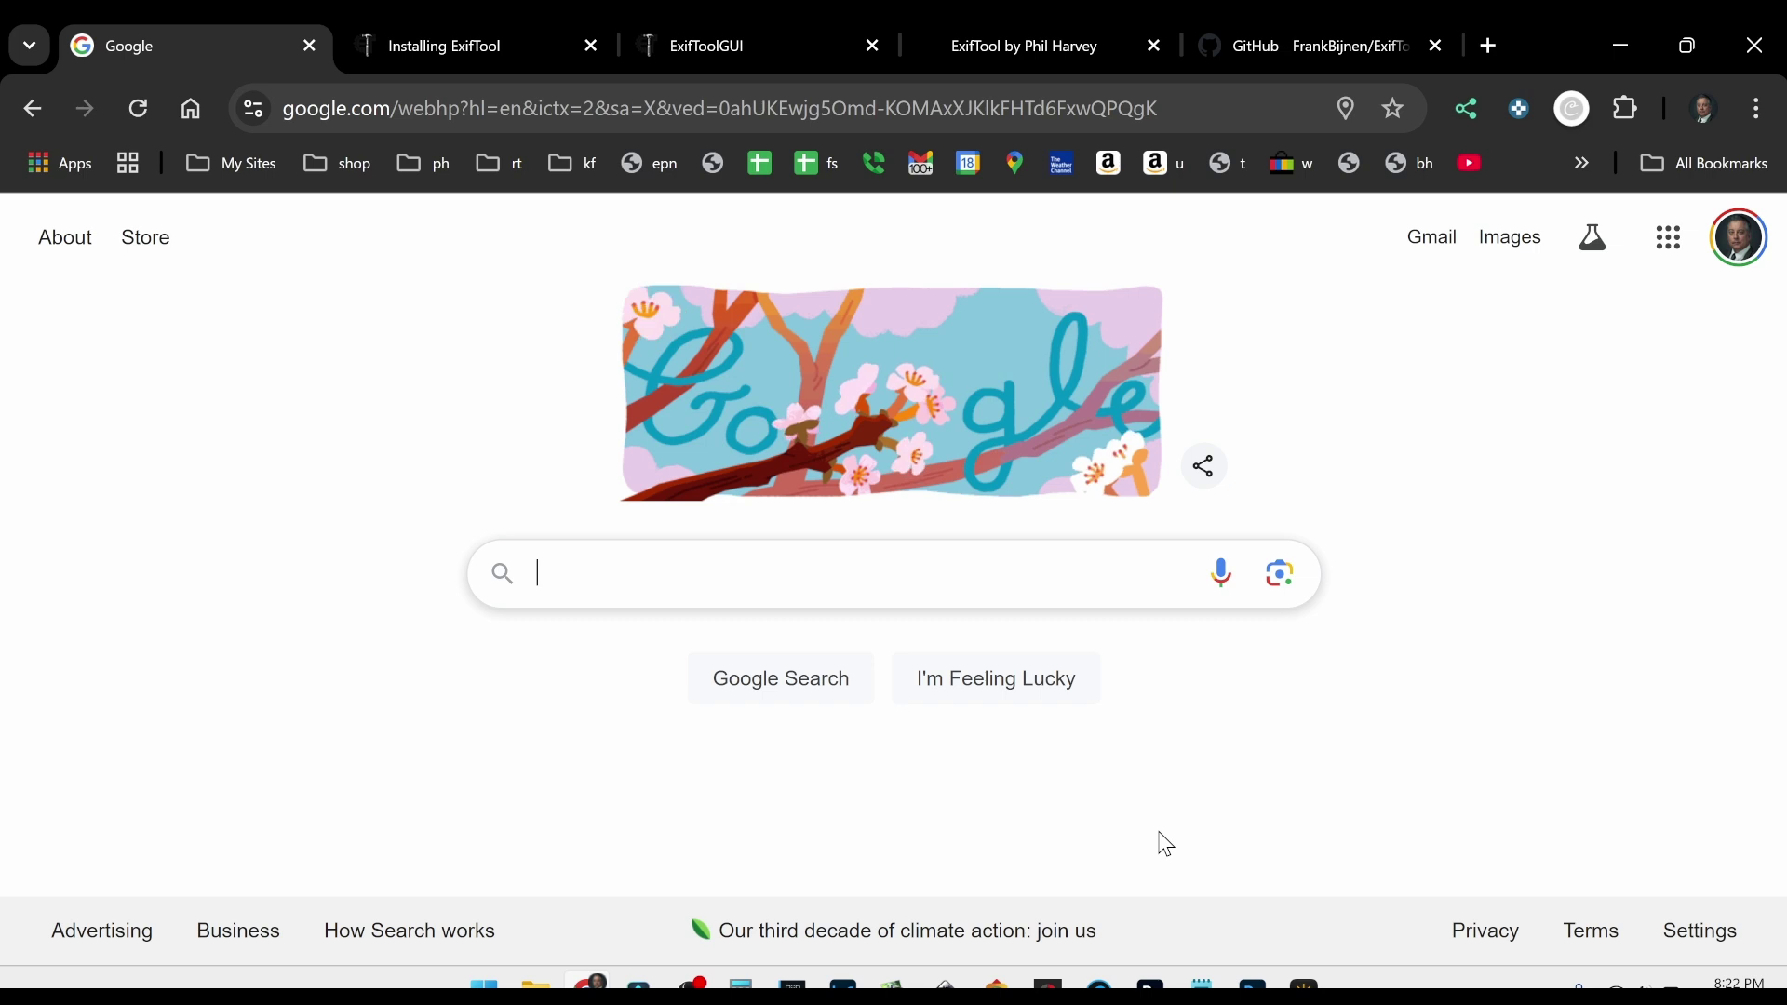
Search Google for exiftoolgui and scroll exiftool.org/gui down to Requirements and preparations
{"action": "type", "text": "exiftoo"}
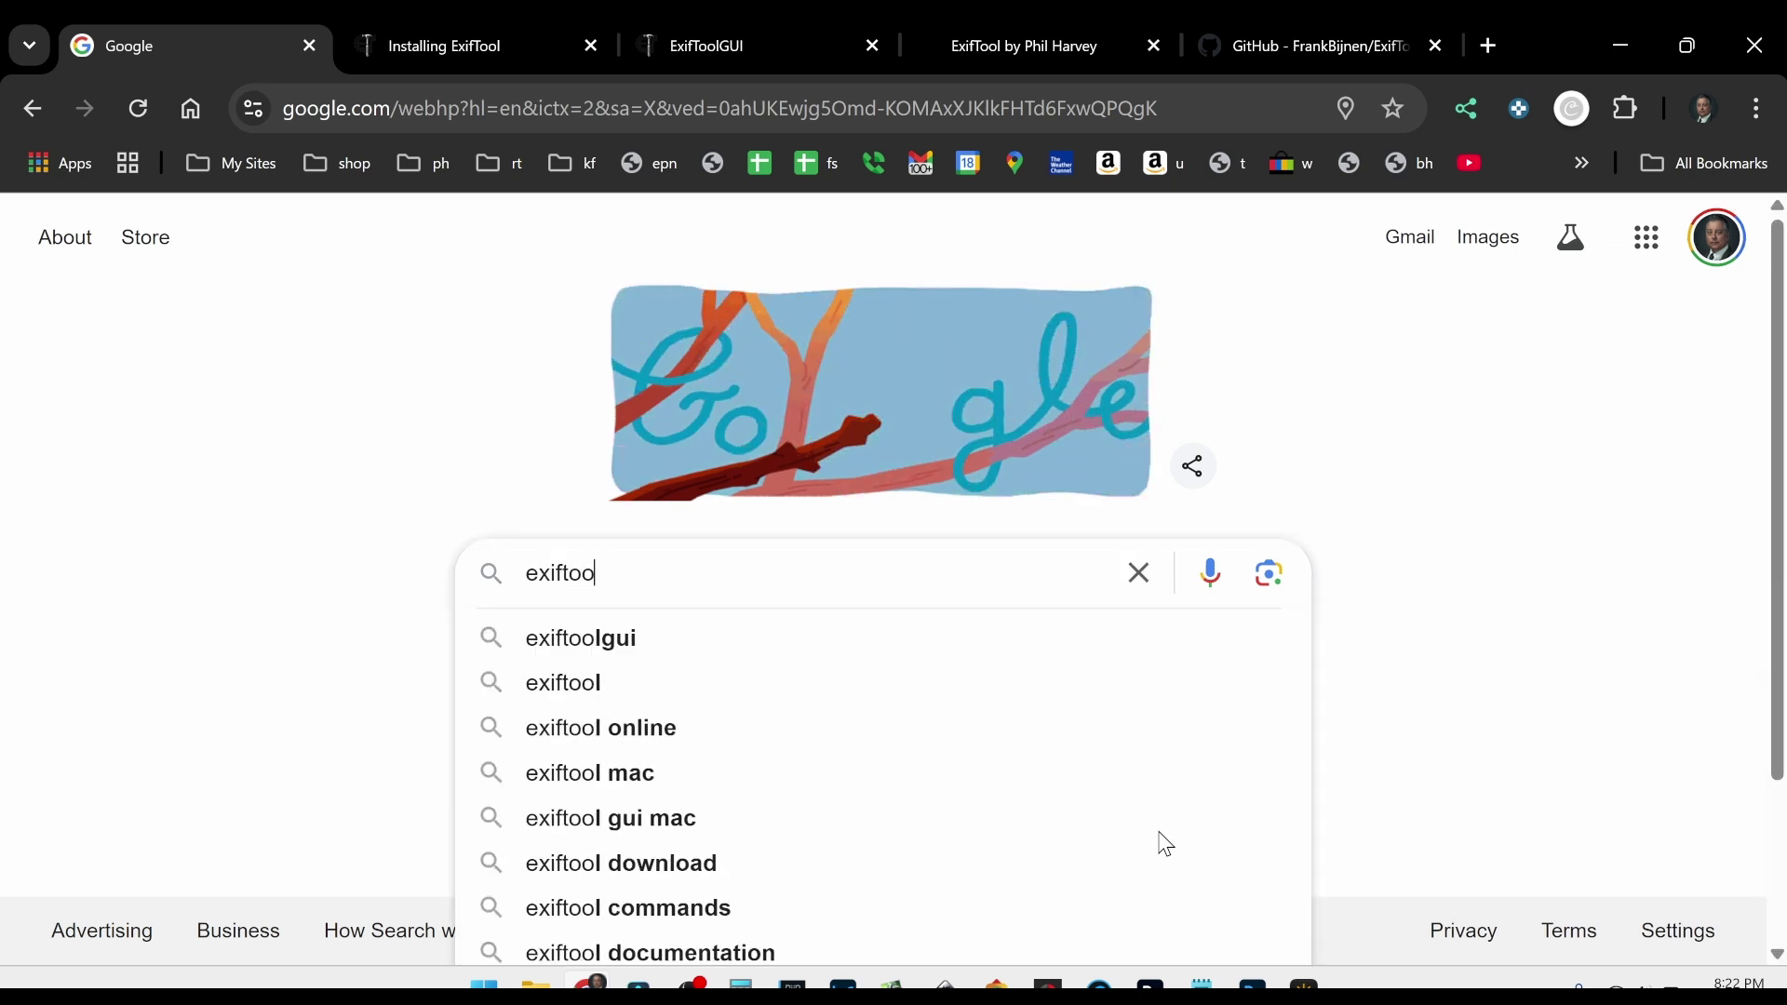
{"action": "type", "text": "lgui"}
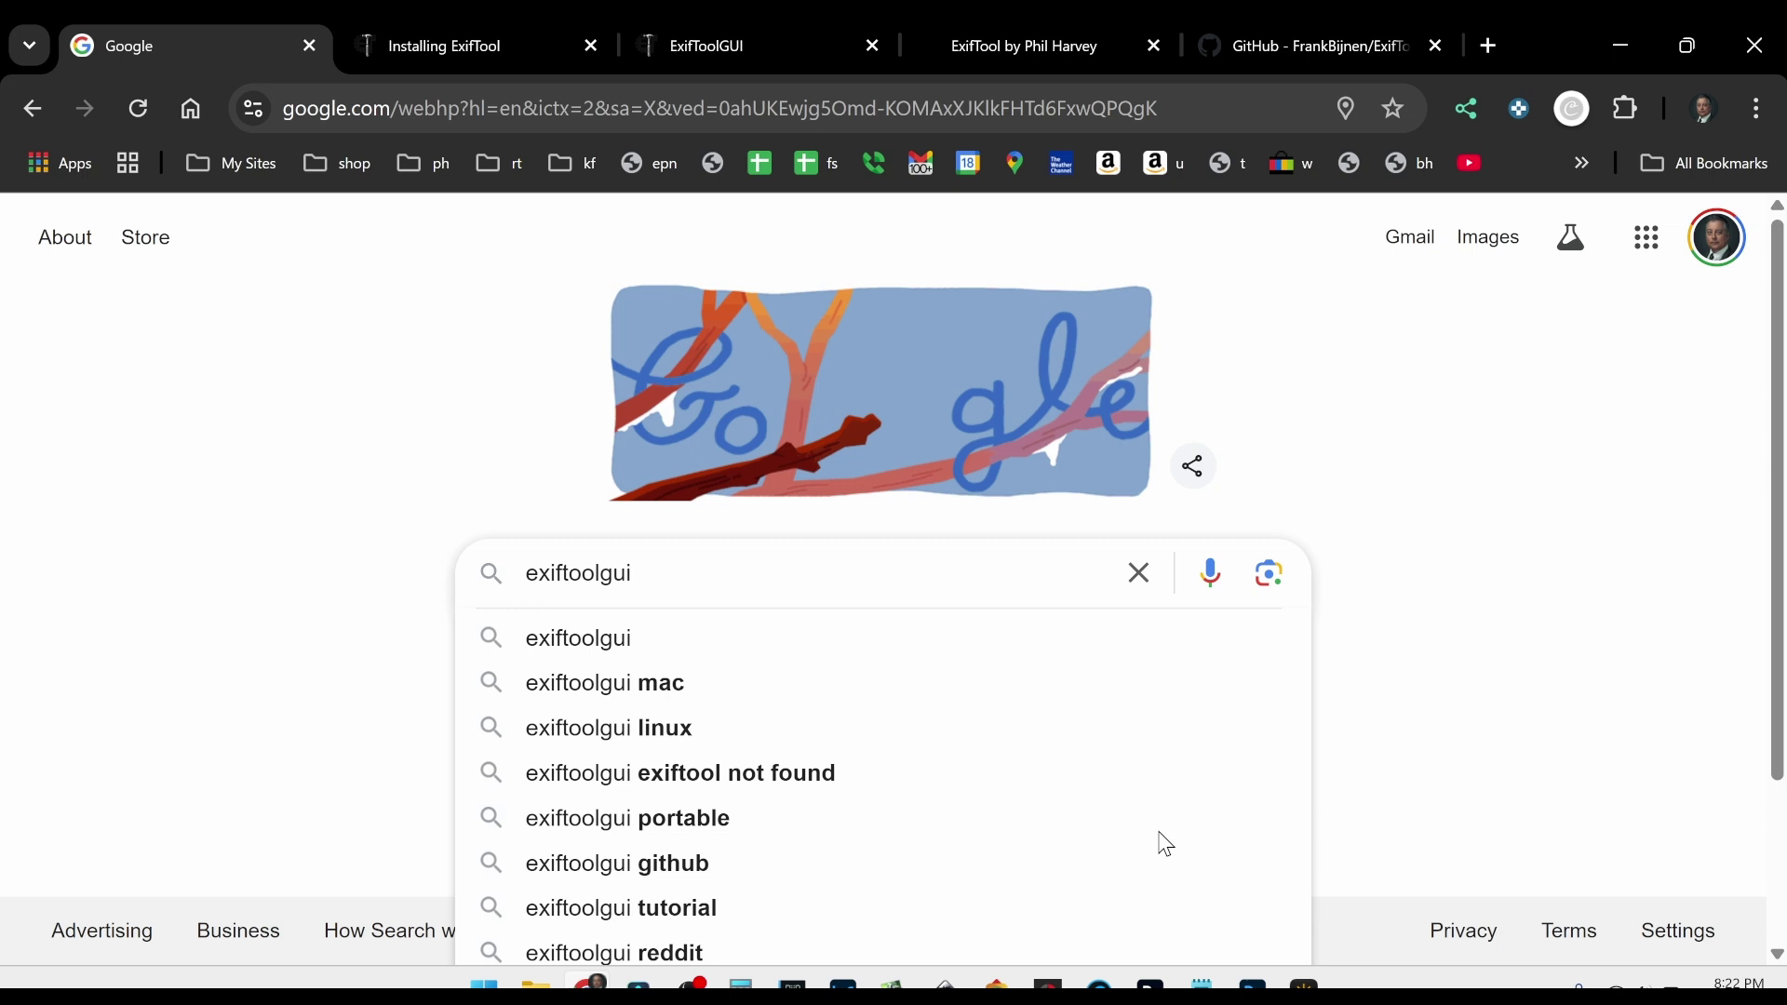
{"action": "key", "text": "Return"}
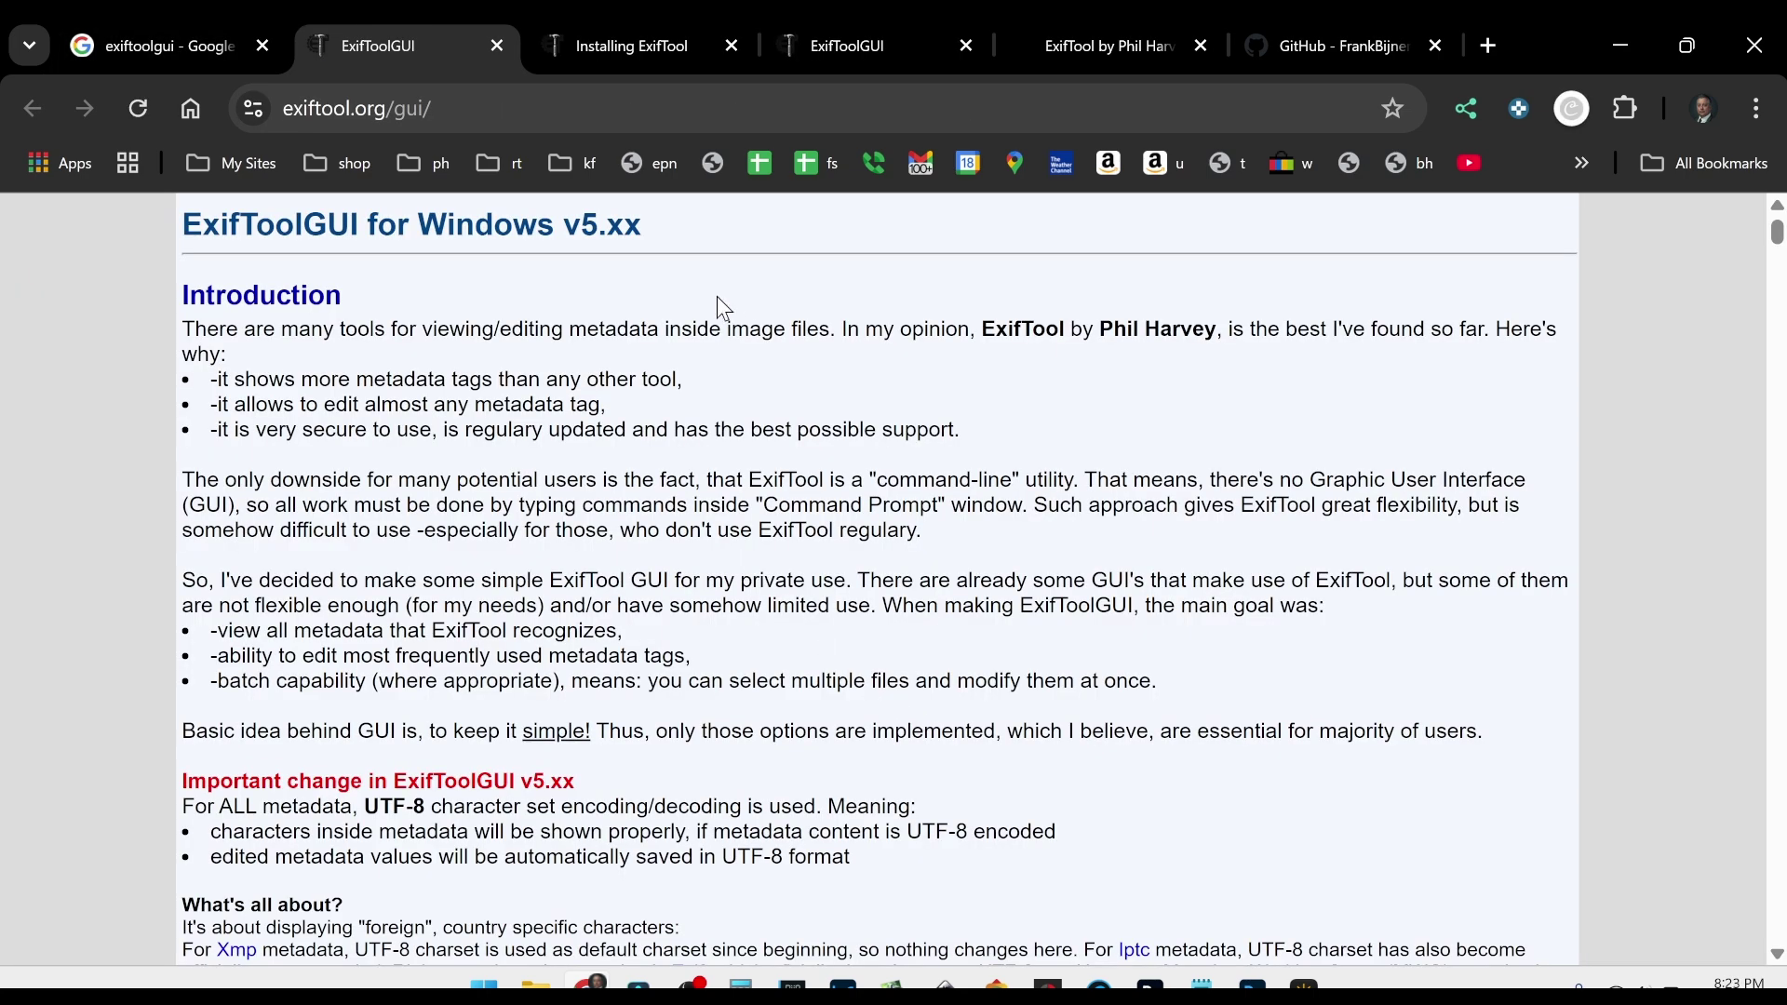
{"action": "scroll", "coordinate": [729, 658], "scroll_direction": "down", "scroll_amount": 2}
{"action": "scroll", "coordinate": [729, 657], "scroll_direction": "down", "scroll_amount": 4}
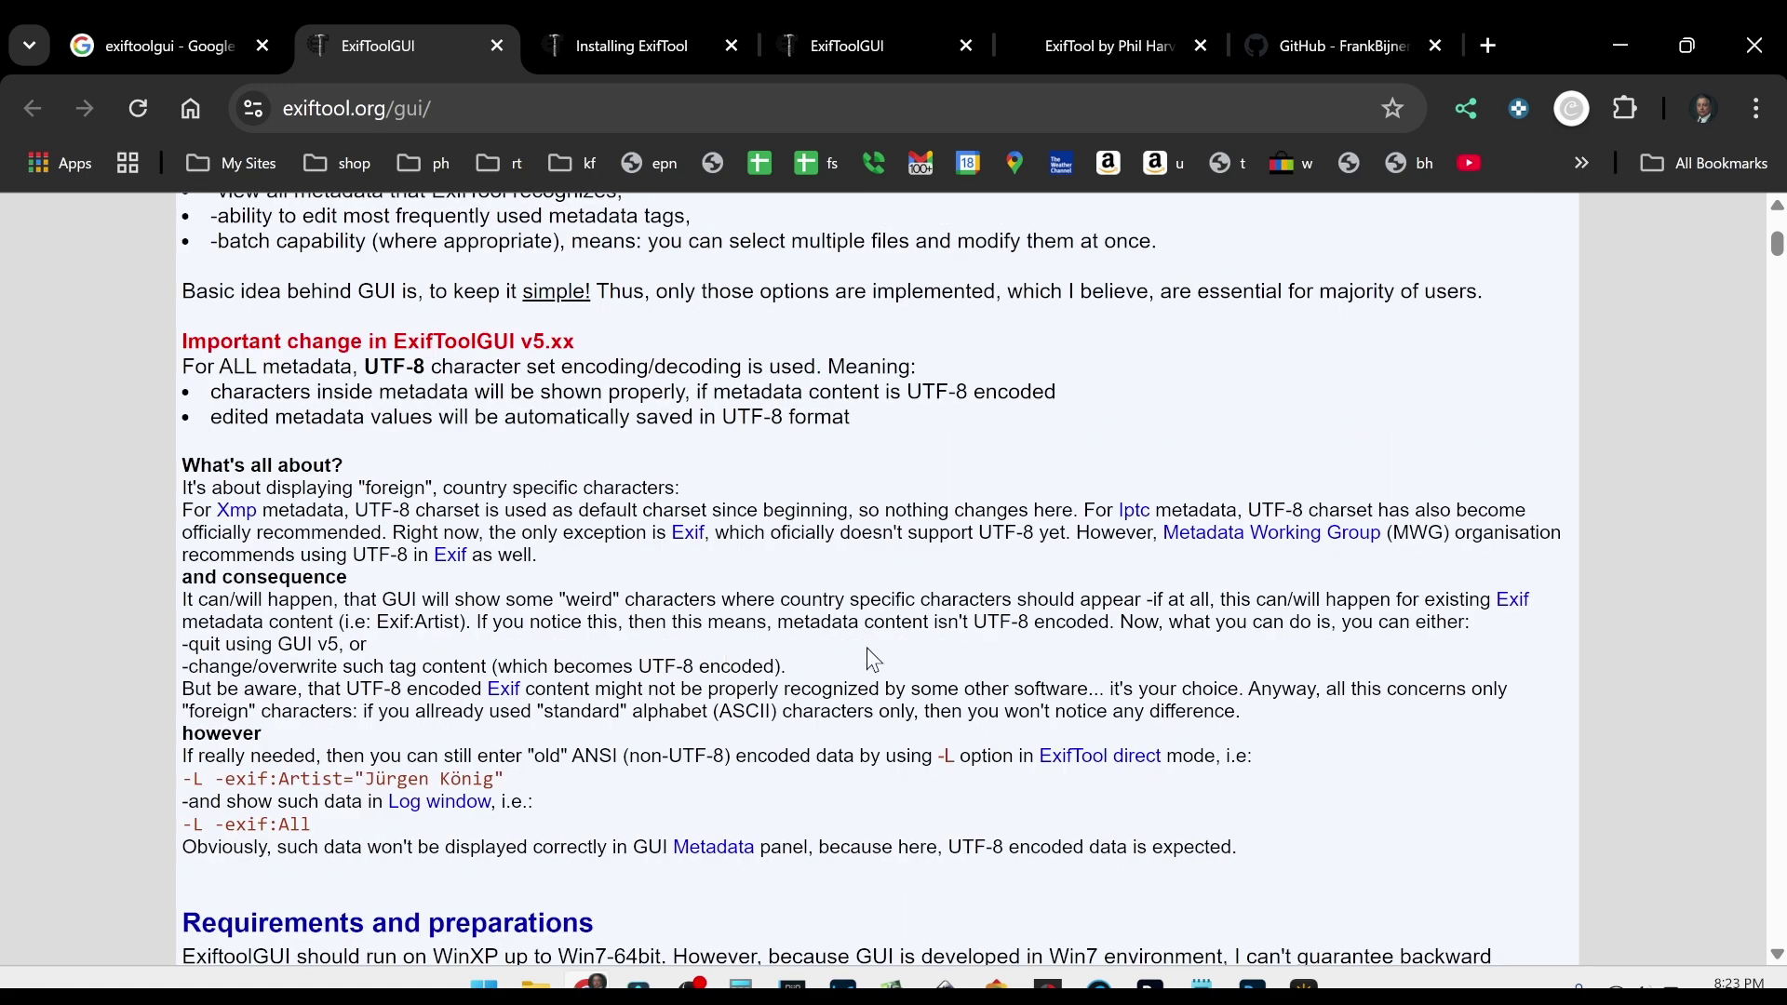
{"action": "scroll", "coordinate": [879, 670], "scroll_direction": "down", "scroll_amount": 2}
{"action": "scroll", "coordinate": [880, 671], "scroll_direction": "down", "scroll_amount": 2}
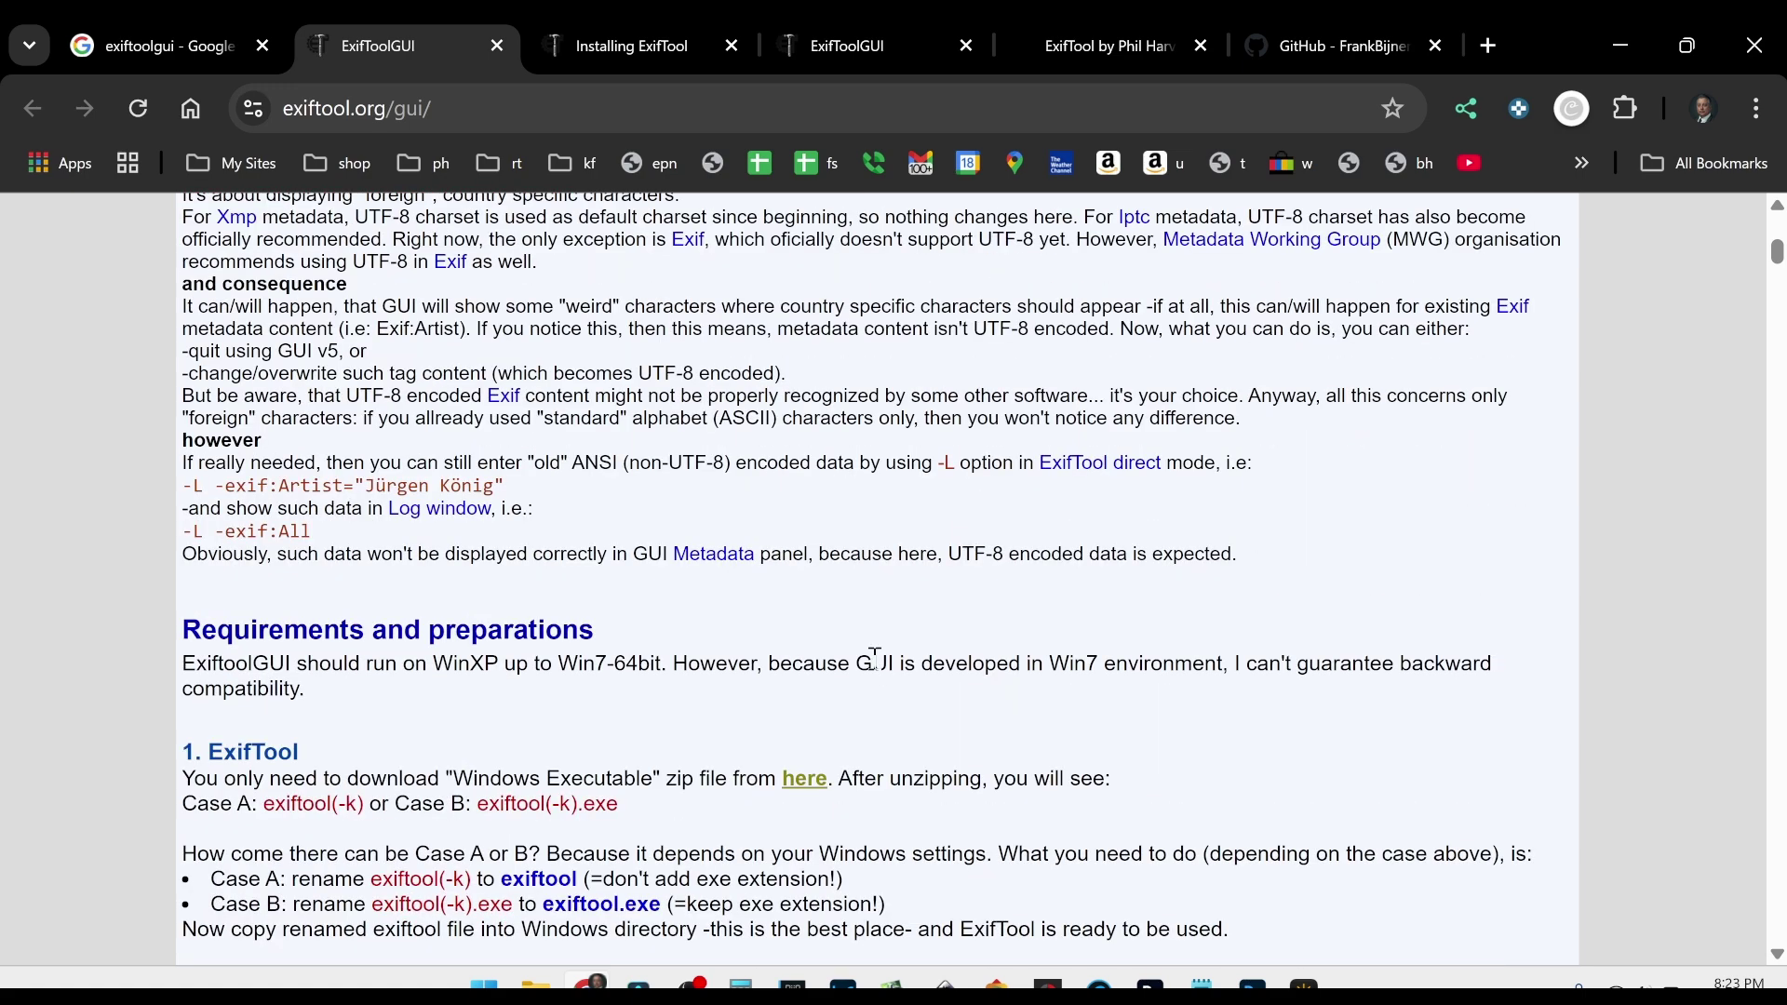
{"action": "scroll", "coordinate": [880, 670], "scroll_direction": "up", "scroll_amount": 2}
{"action": "scroll", "coordinate": [880, 671], "scroll_direction": "down", "scroll_amount": 2}
{"action": "scroll", "coordinate": [994, 664], "scroll_direction": "down", "scroll_amount": 2}
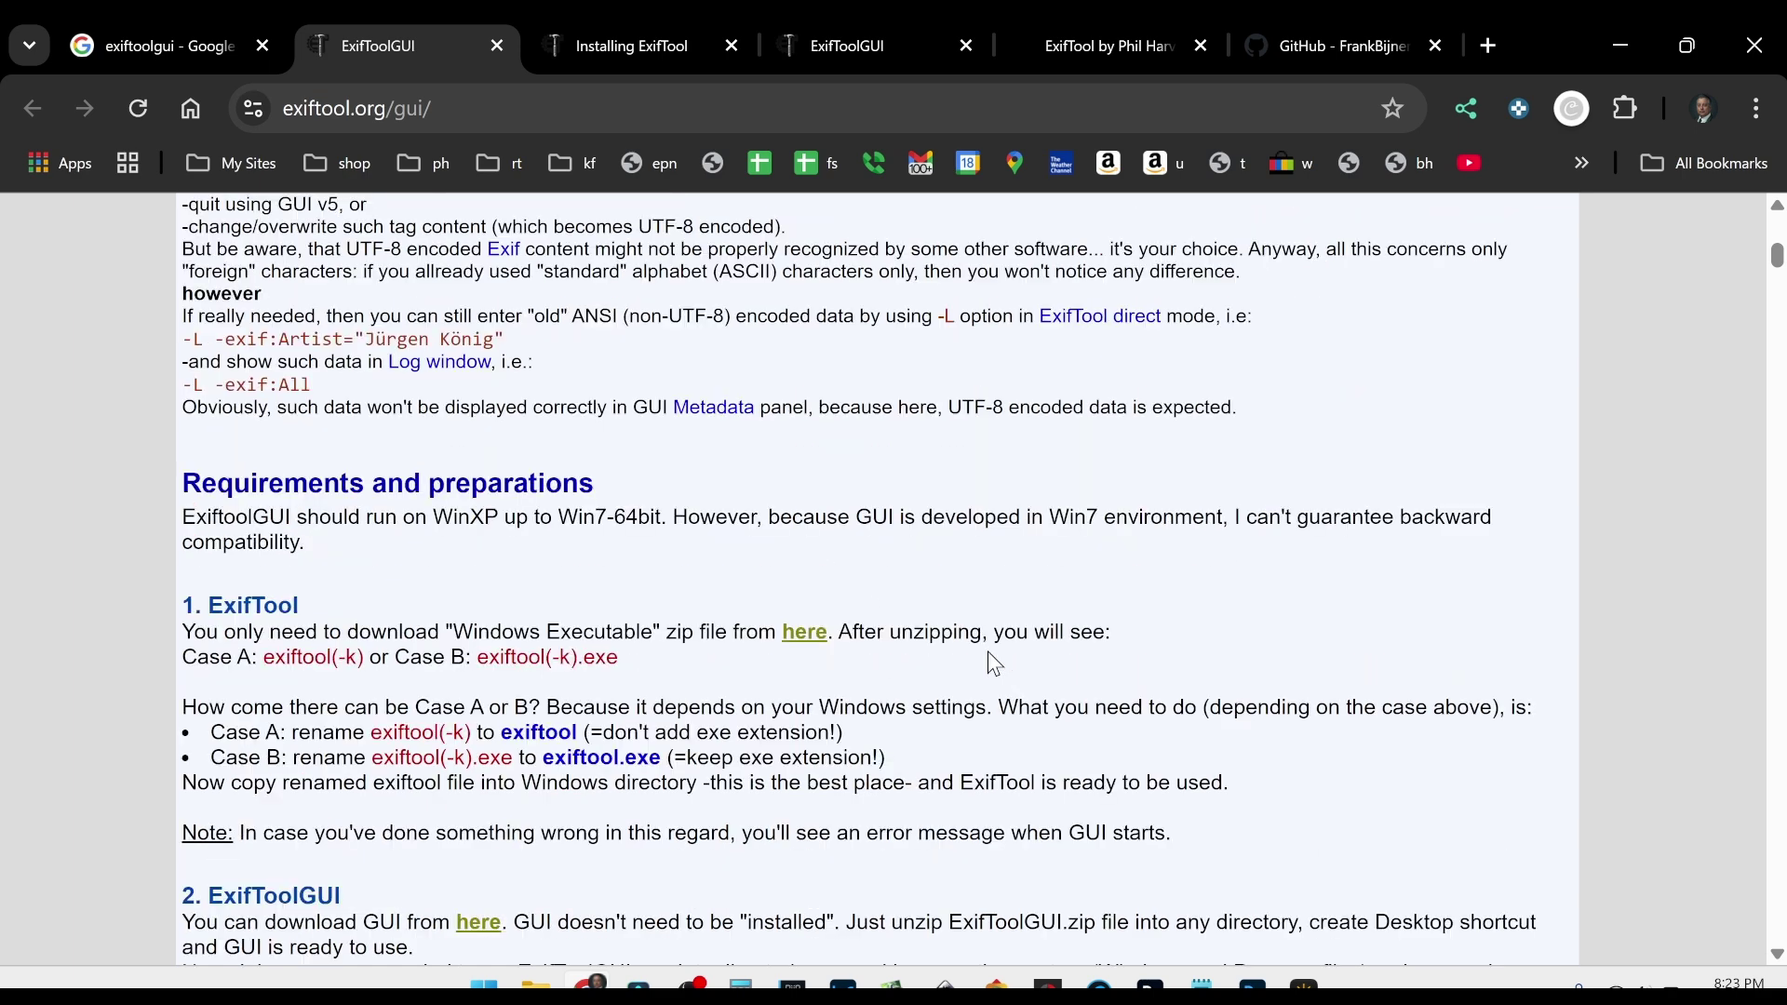
{"action": "scroll", "coordinate": [995, 664], "scroll_direction": "down", "scroll_amount": 2}
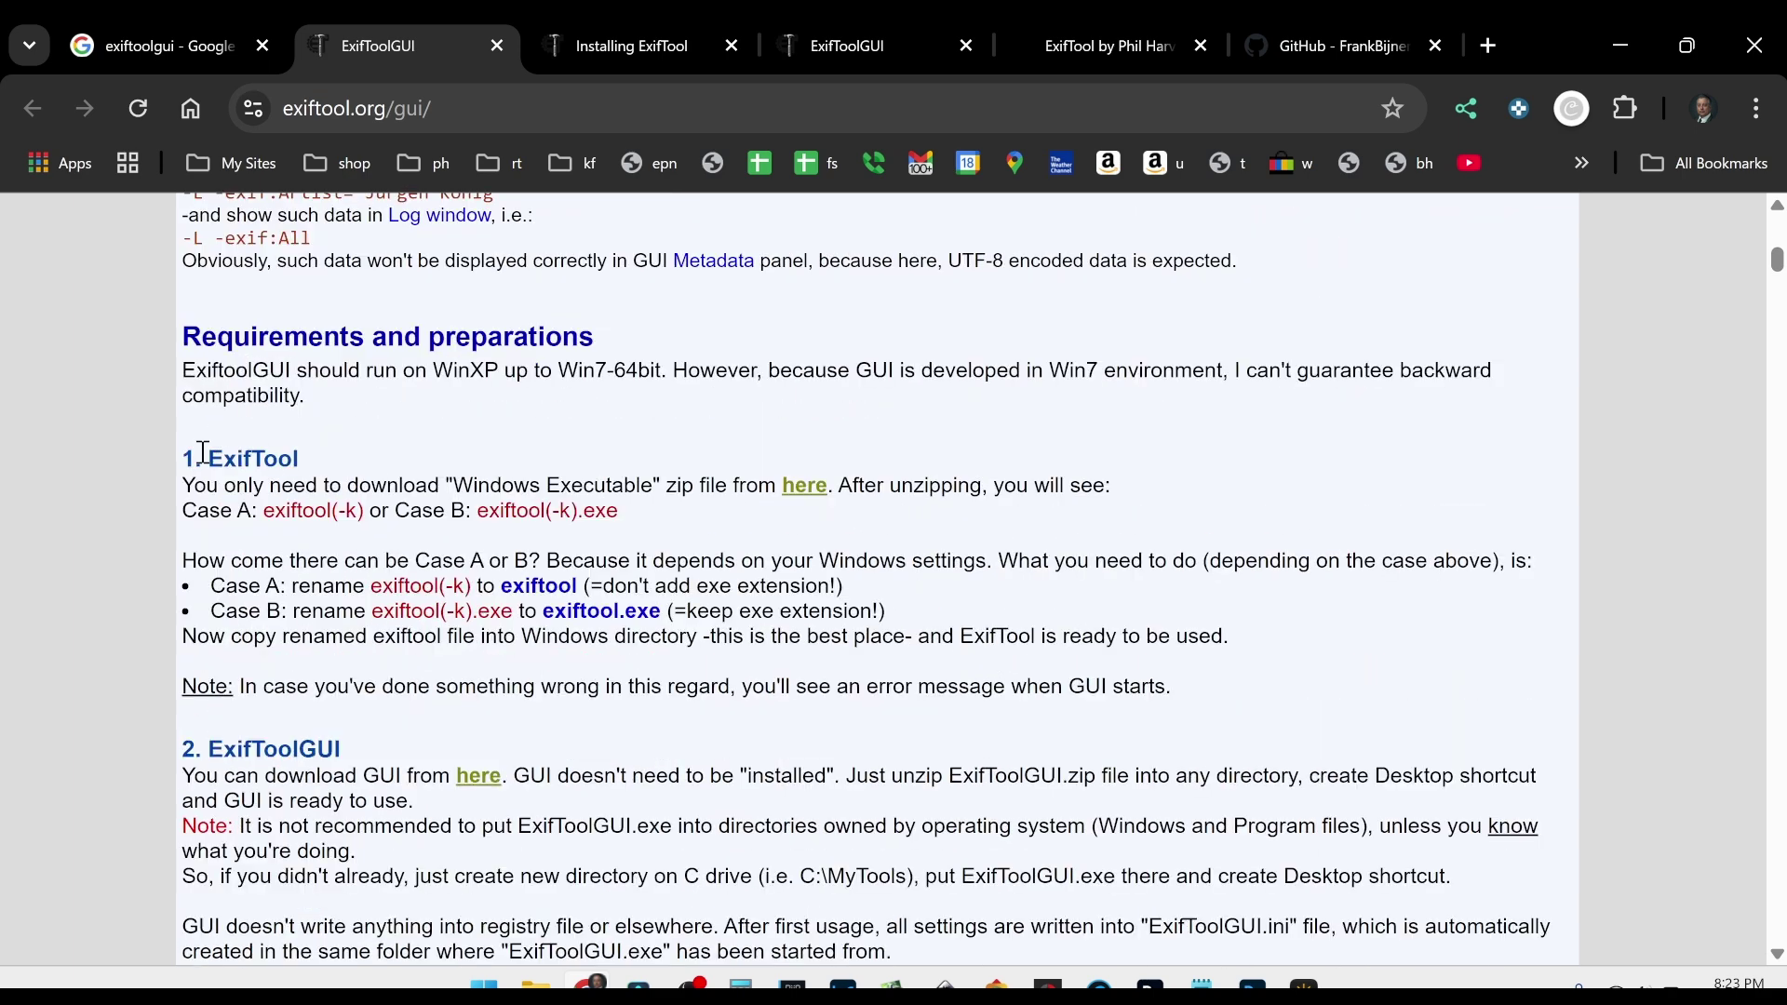
{"action": "left_click_drag", "start_coordinate": [206, 458], "coordinate": [316, 462]}
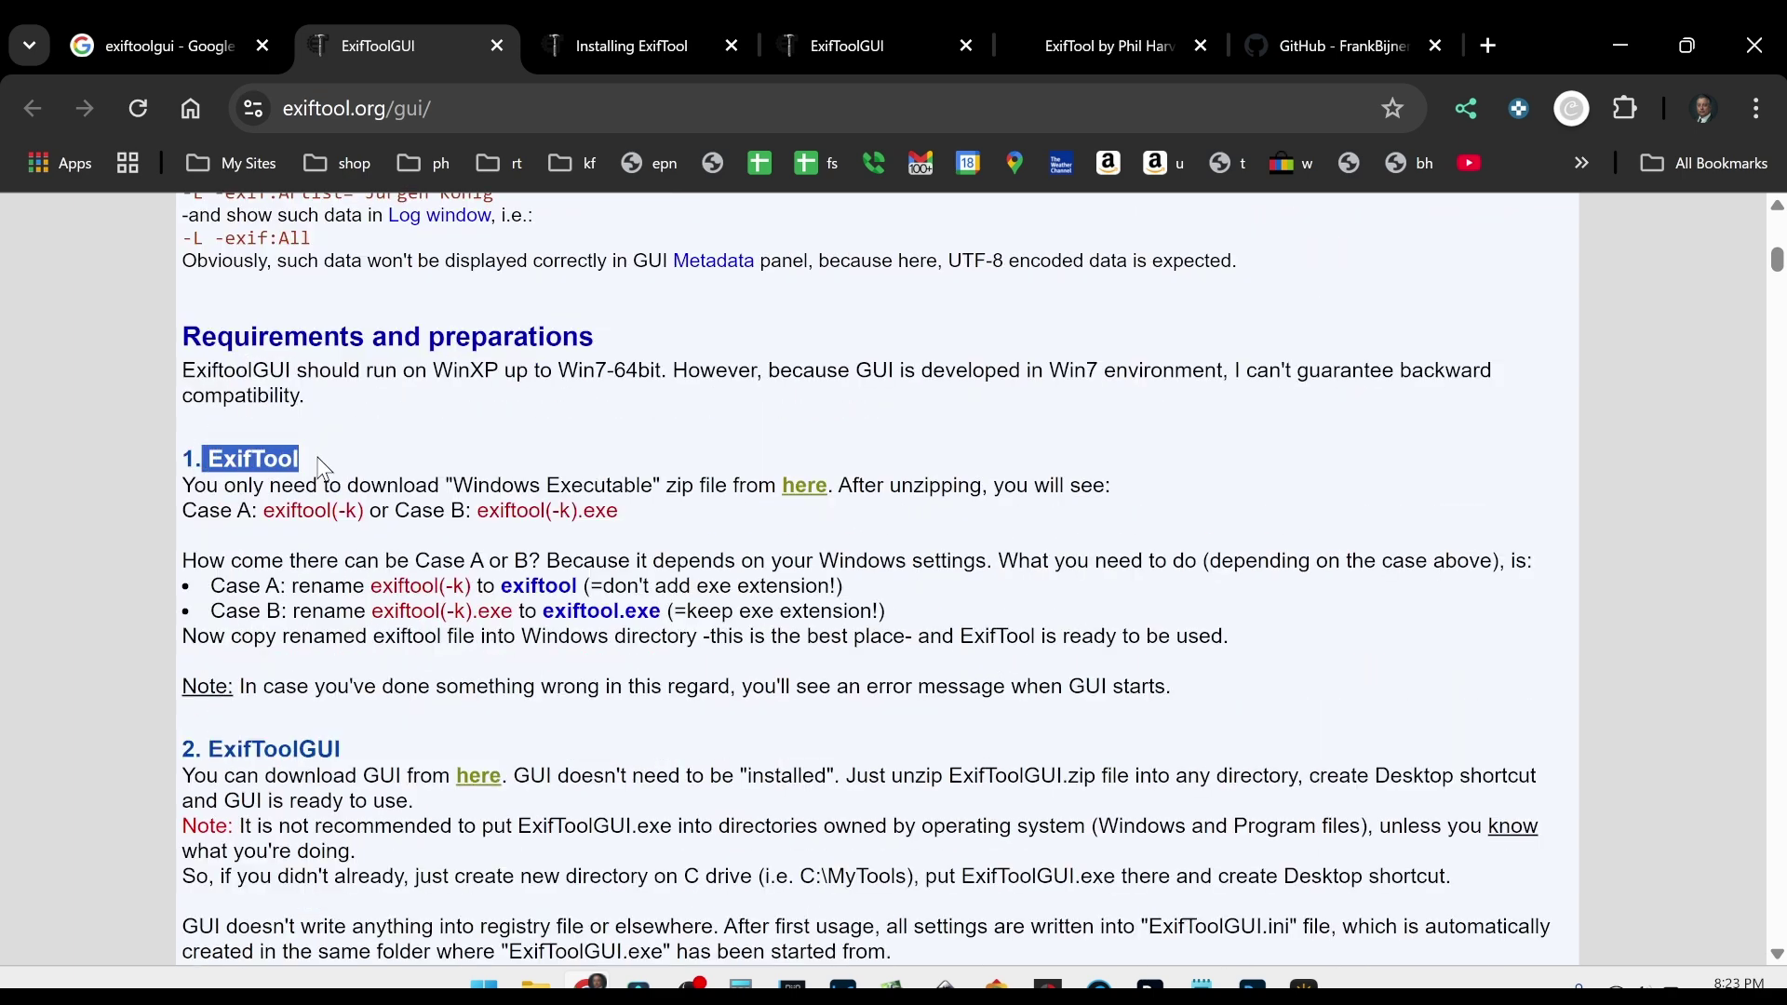
Download the 64-bit exiftool-13.25_64.zip to Downloads and open it in File Explorer
{"action": "left_click", "coordinate": [804, 493]}
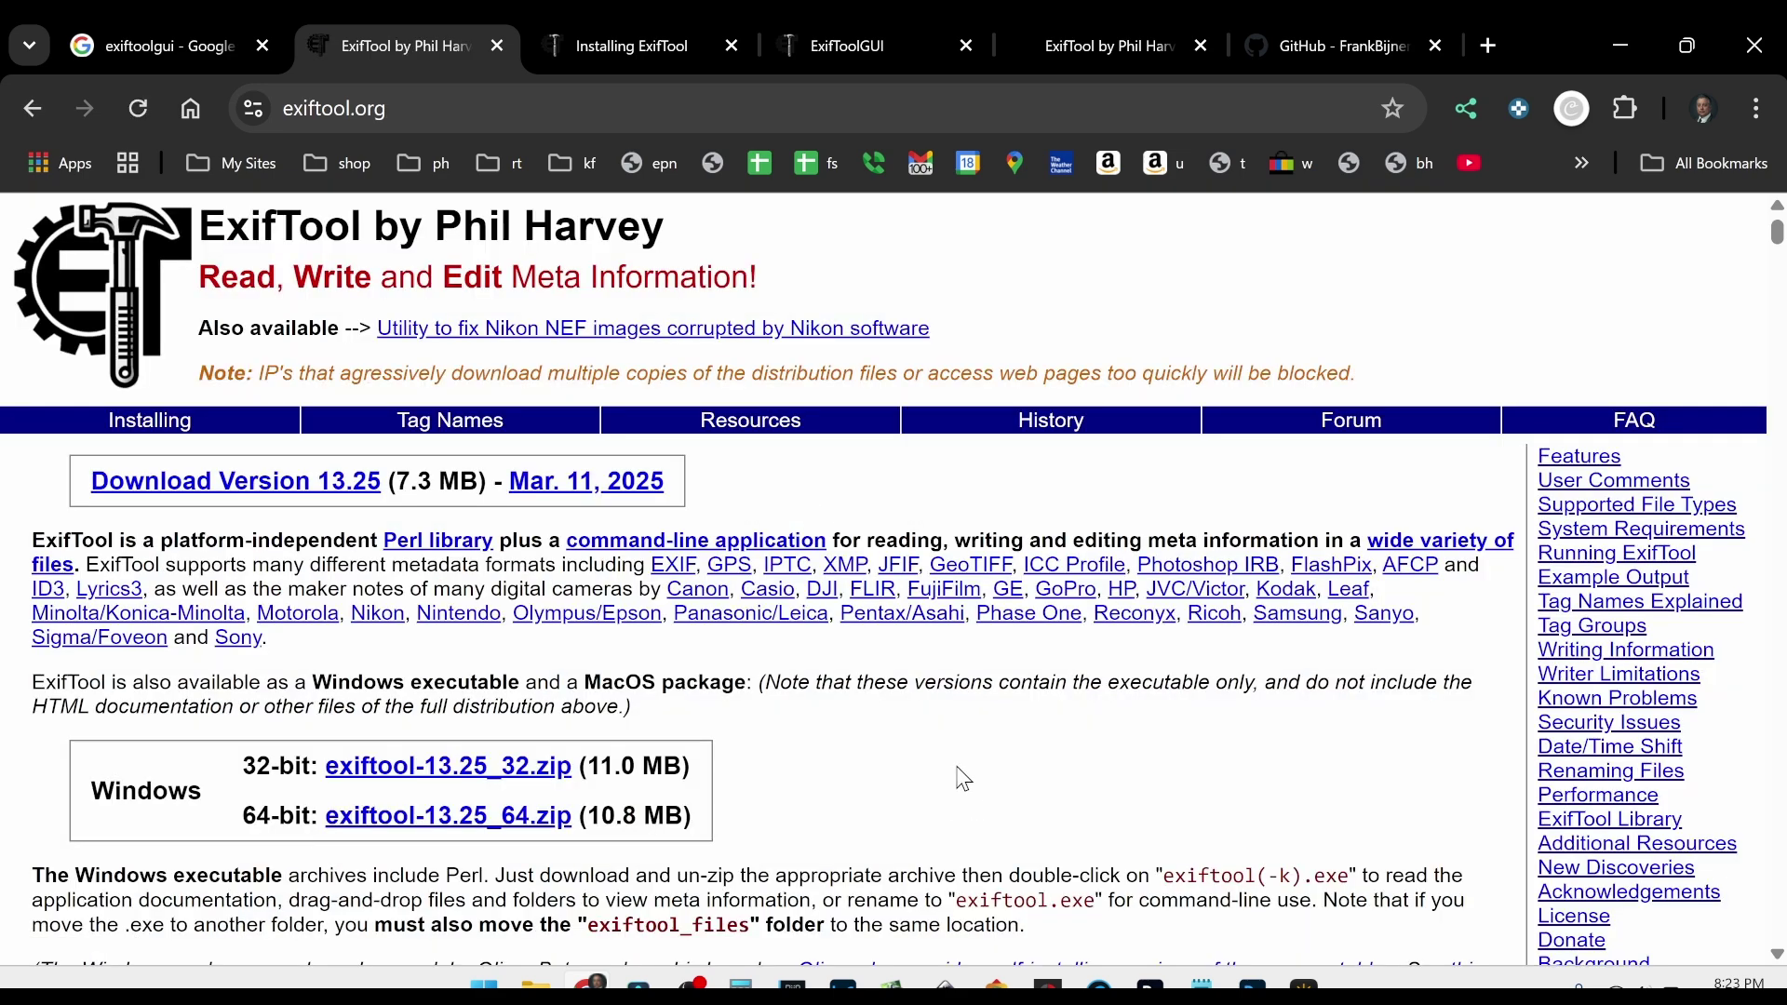
{"action": "scroll", "coordinate": [901, 716], "scroll_direction": "down", "scroll_amount": 3}
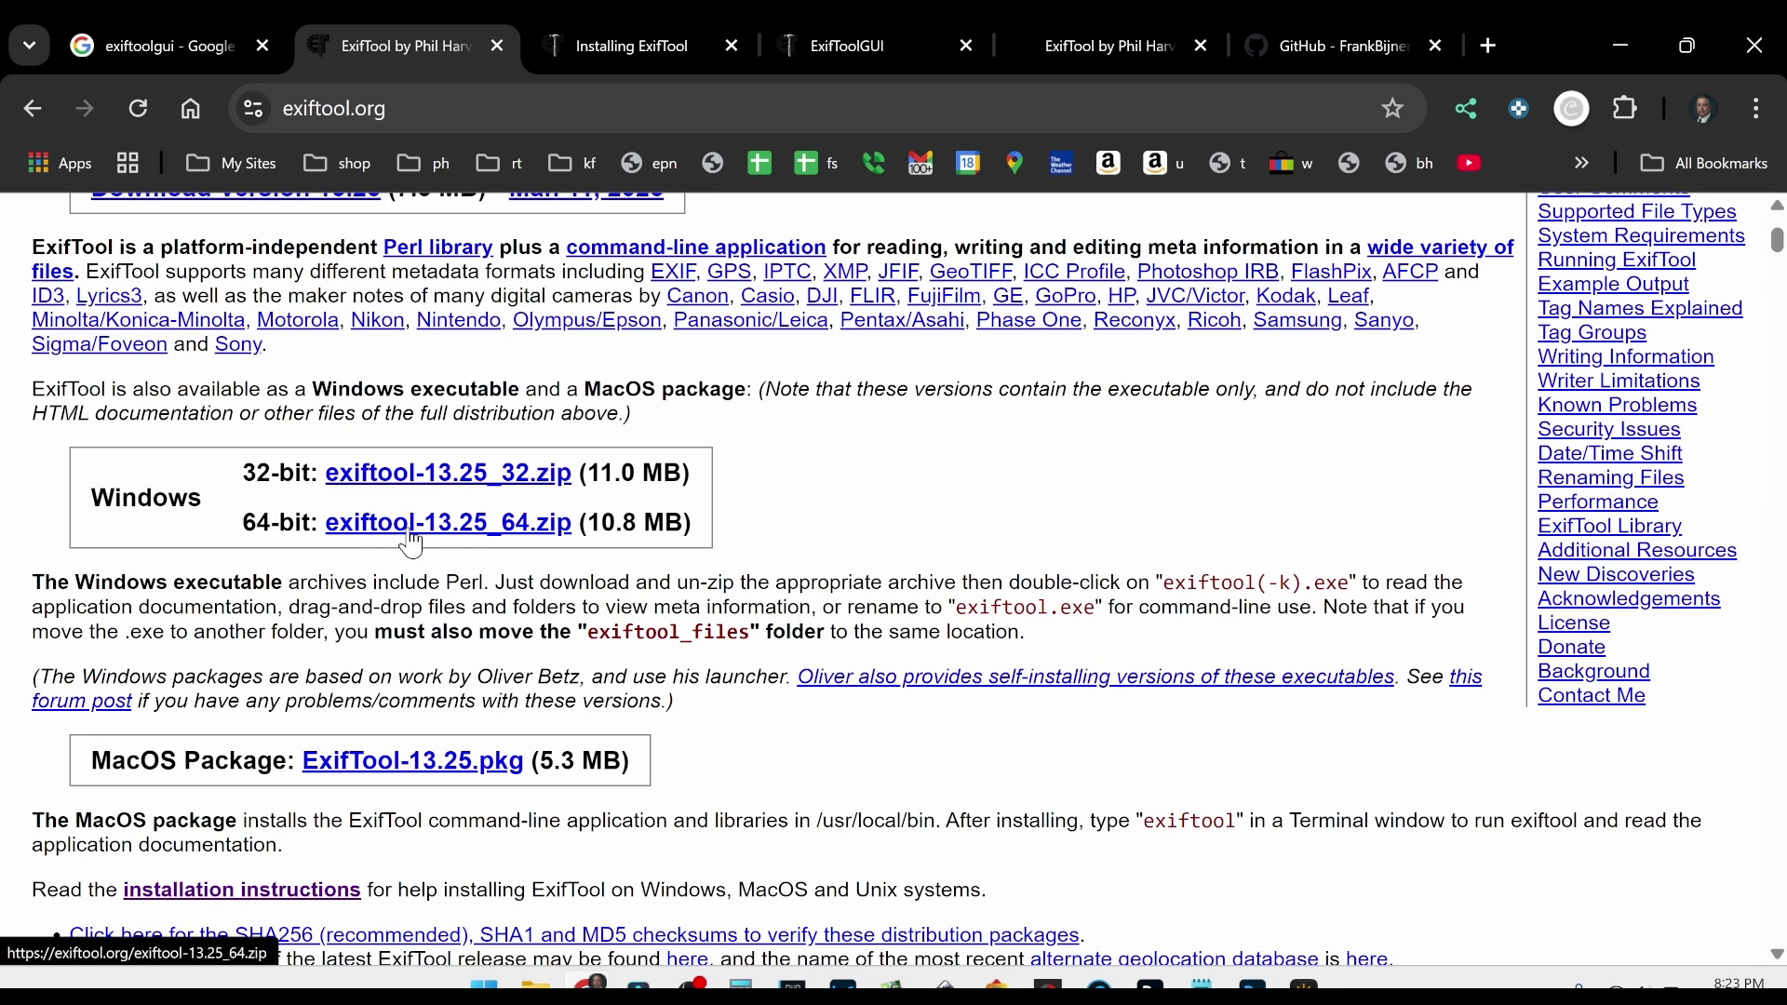
{"action": "left_click", "coordinate": [452, 526]}
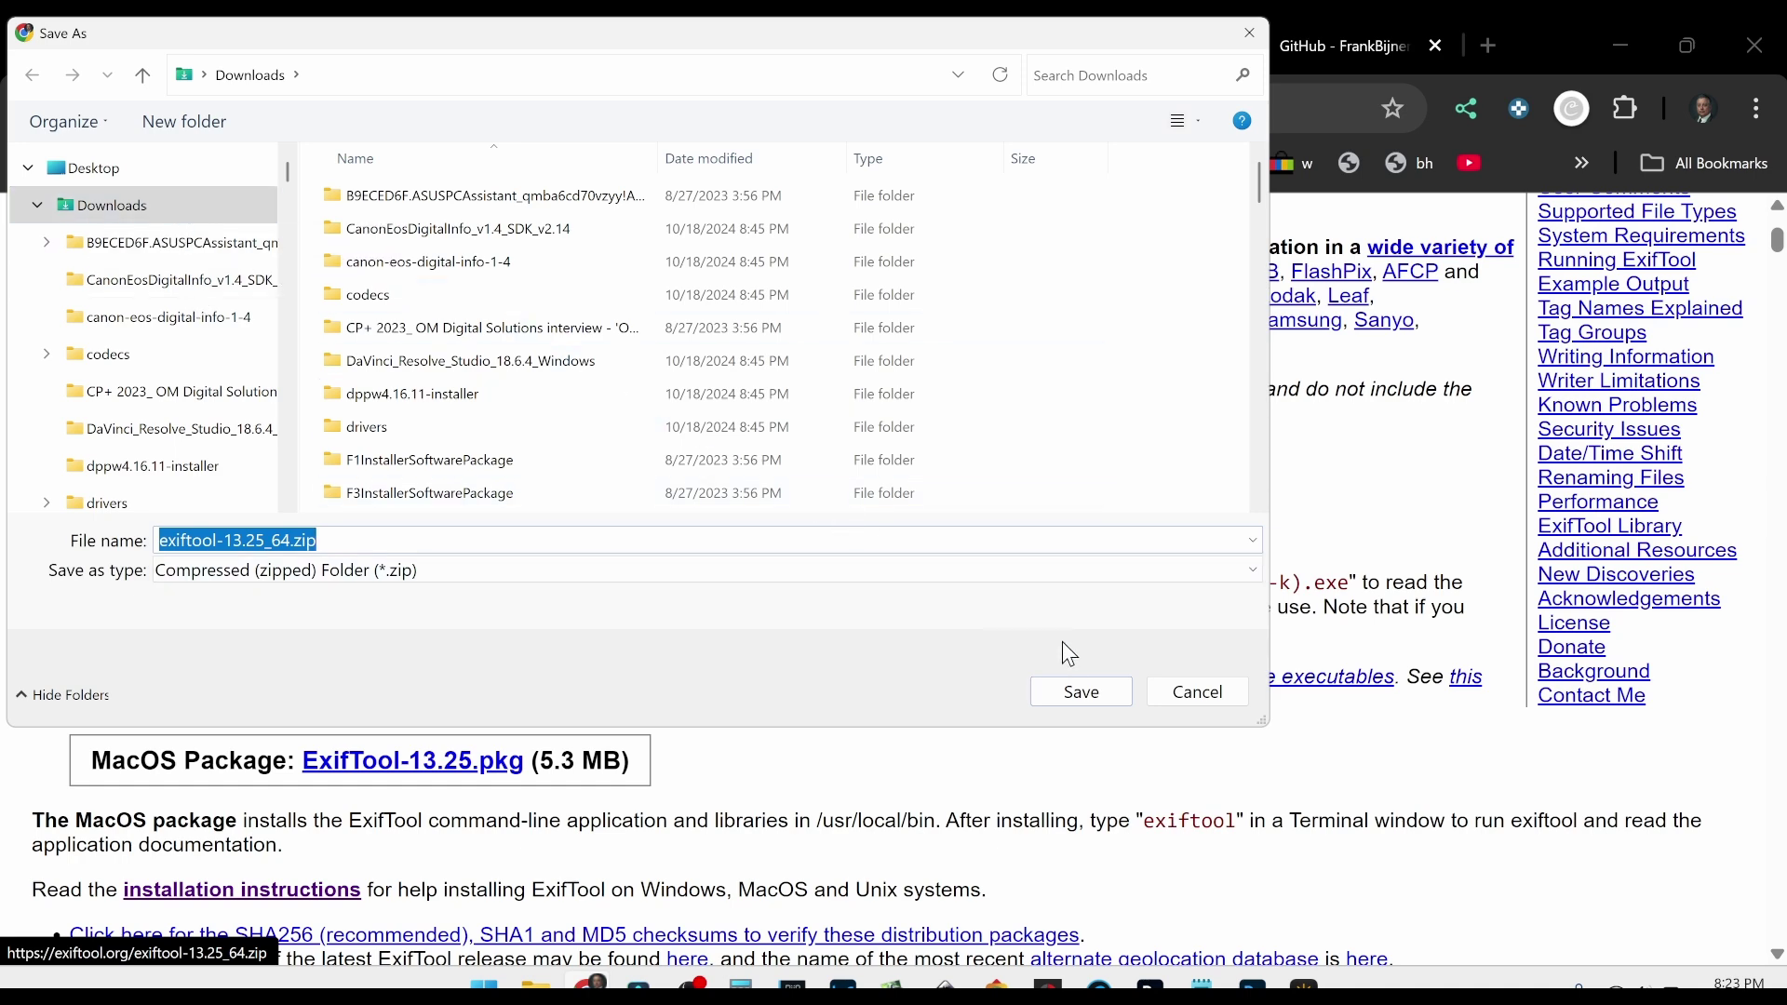
{"action": "left_click", "coordinate": [1080, 691]}
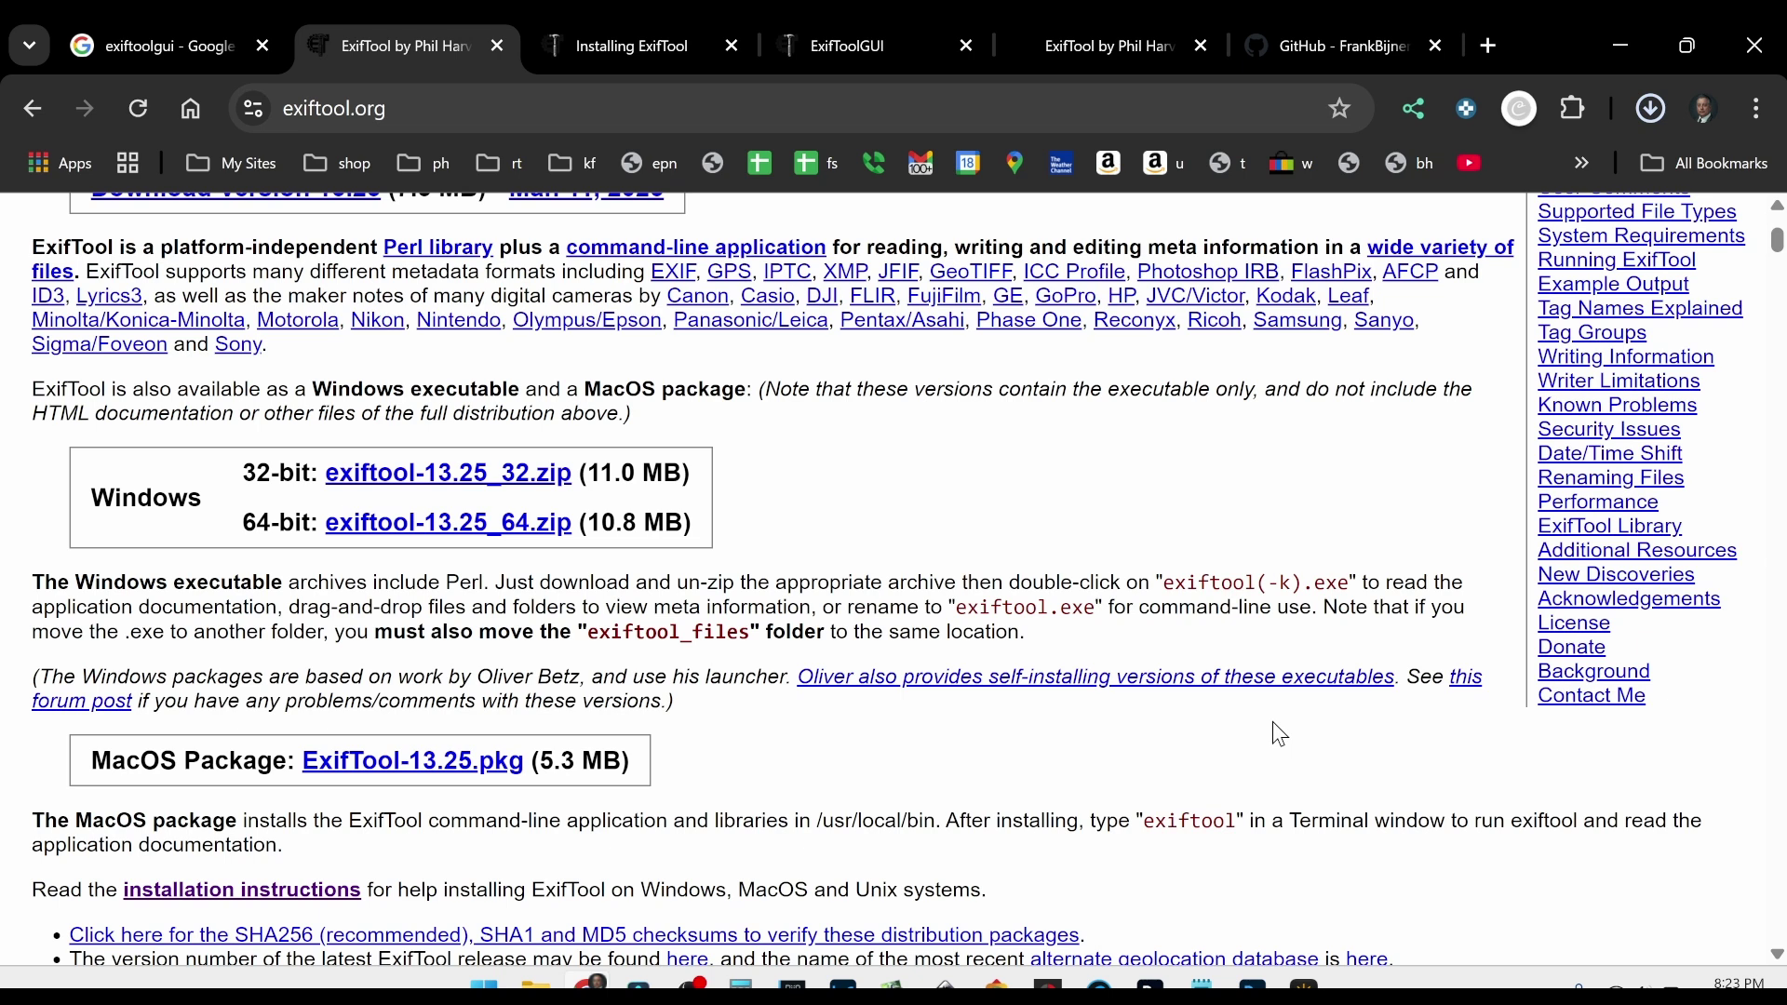
{"action": "left_click", "coordinate": [1650, 108]}
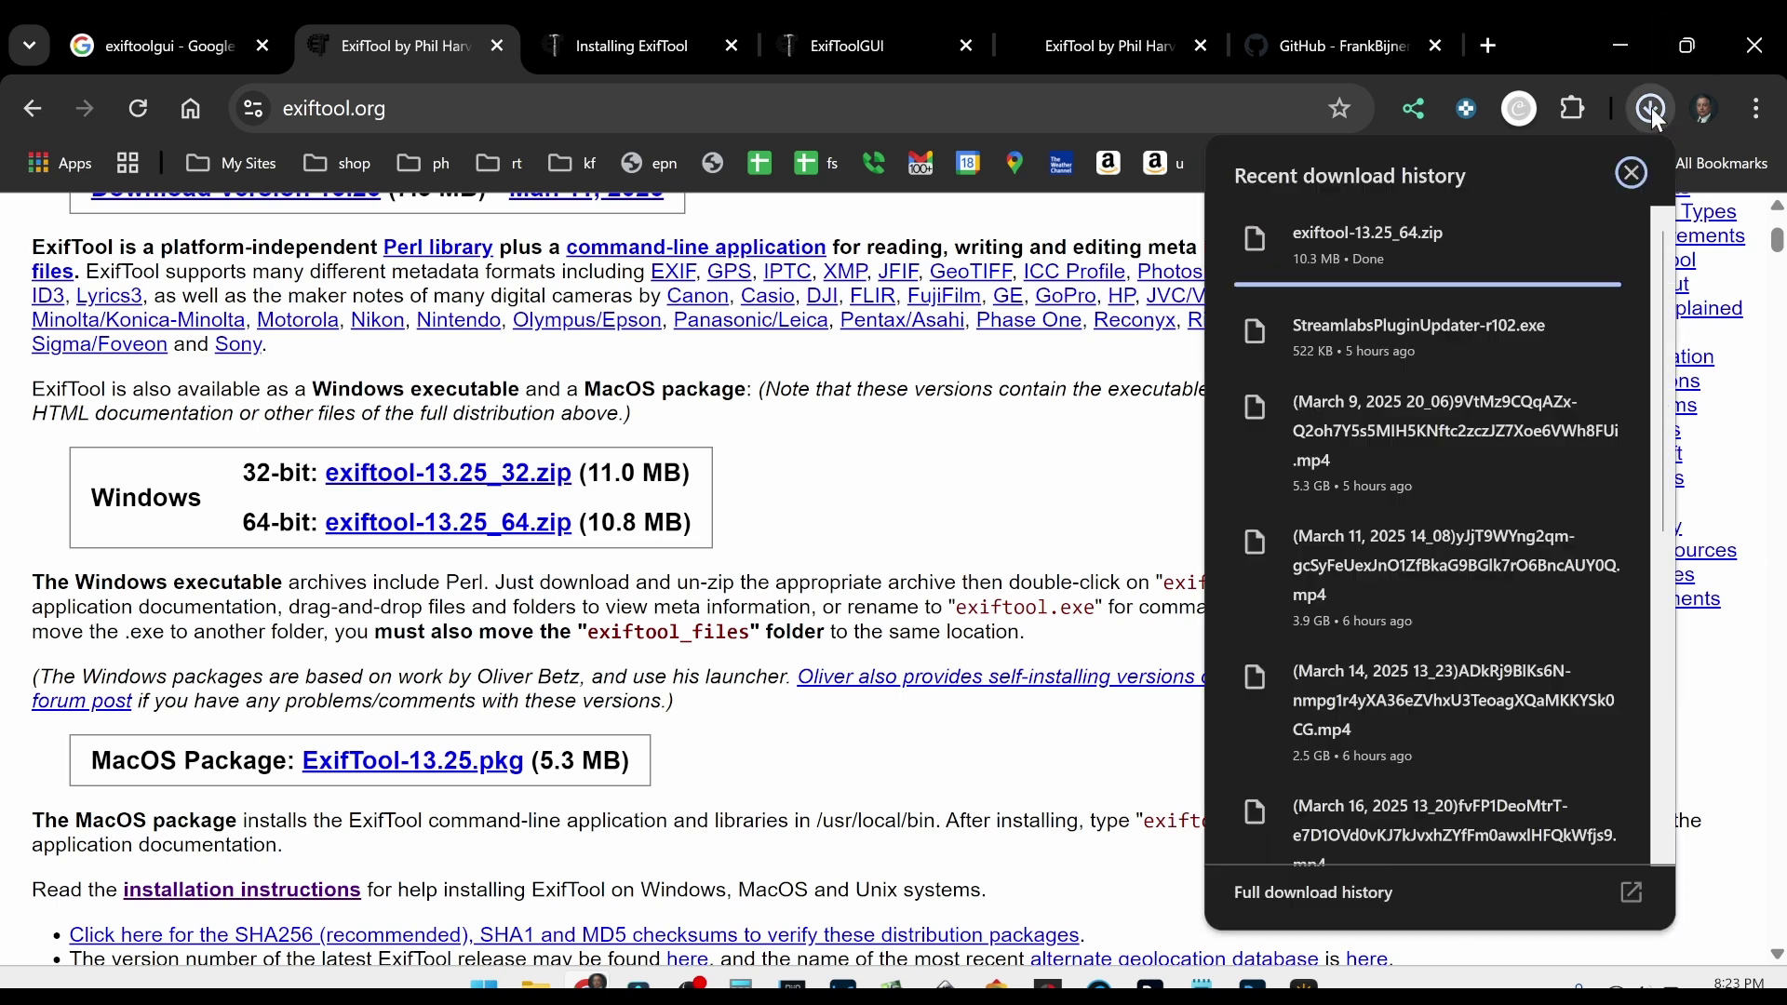
{"action": "left_click", "coordinate": [1386, 238]}
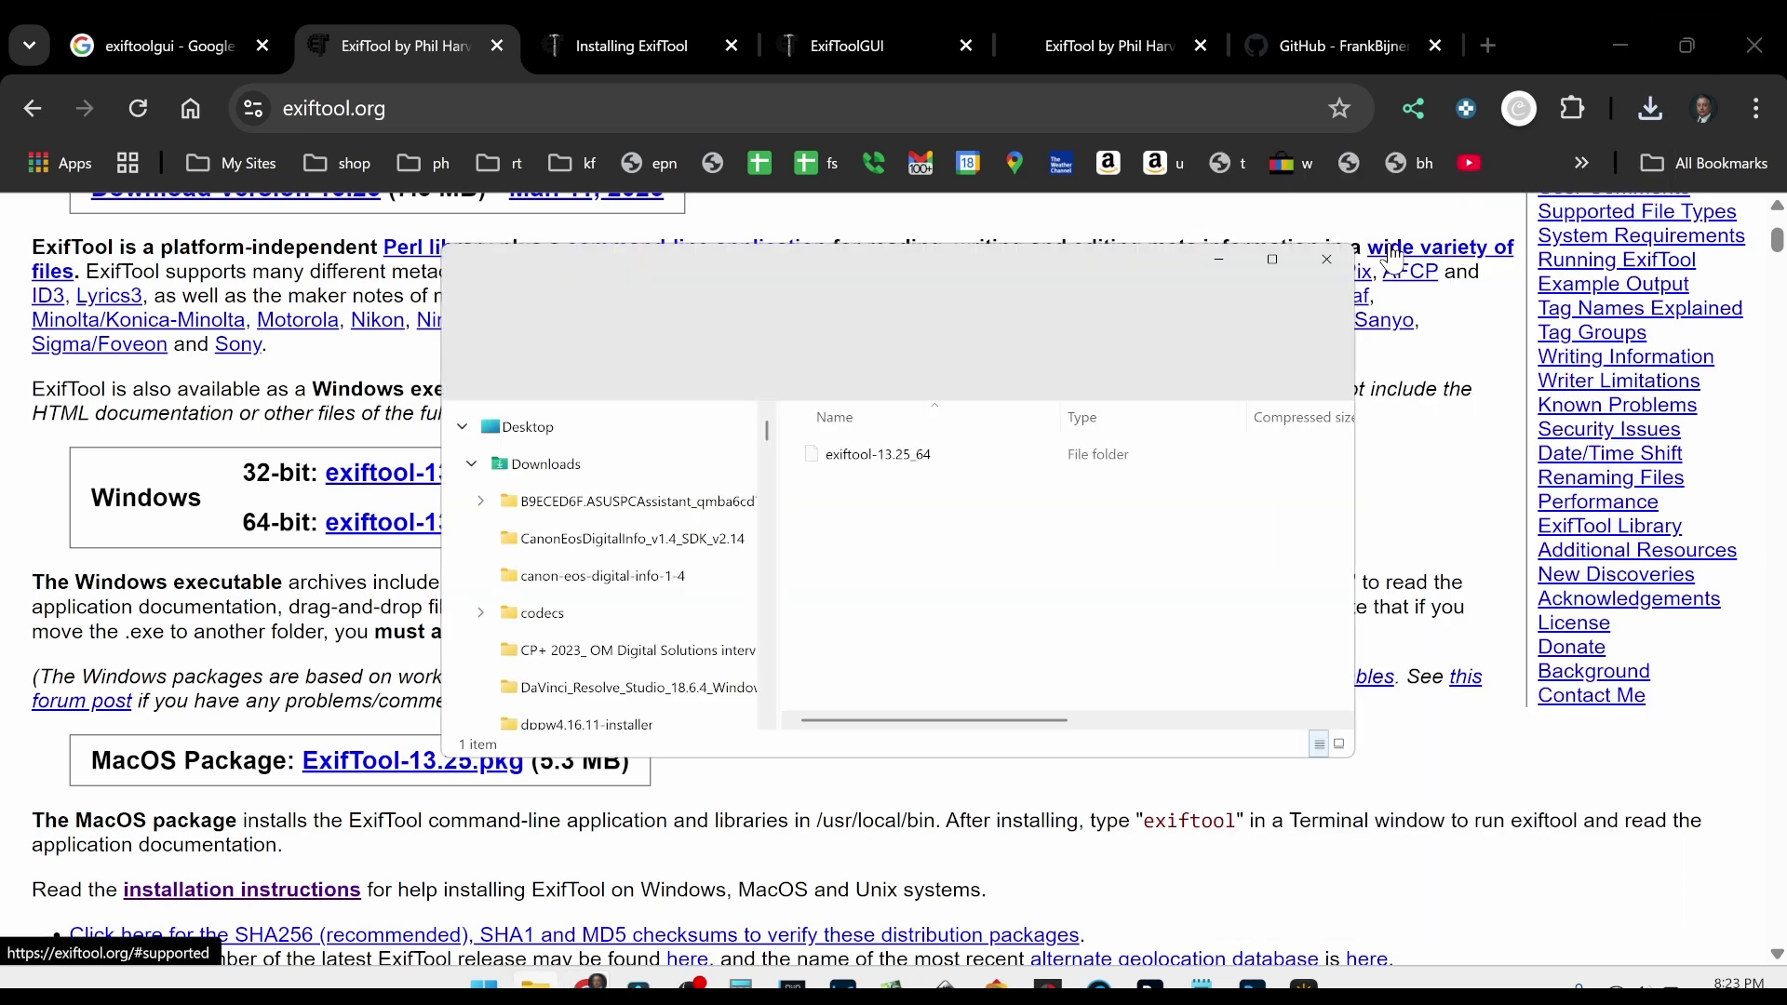
Maximize the zip window and start Extract all with Acer (C:) > Windows as destination
{"action": "left_click", "coordinate": [1272, 259]}
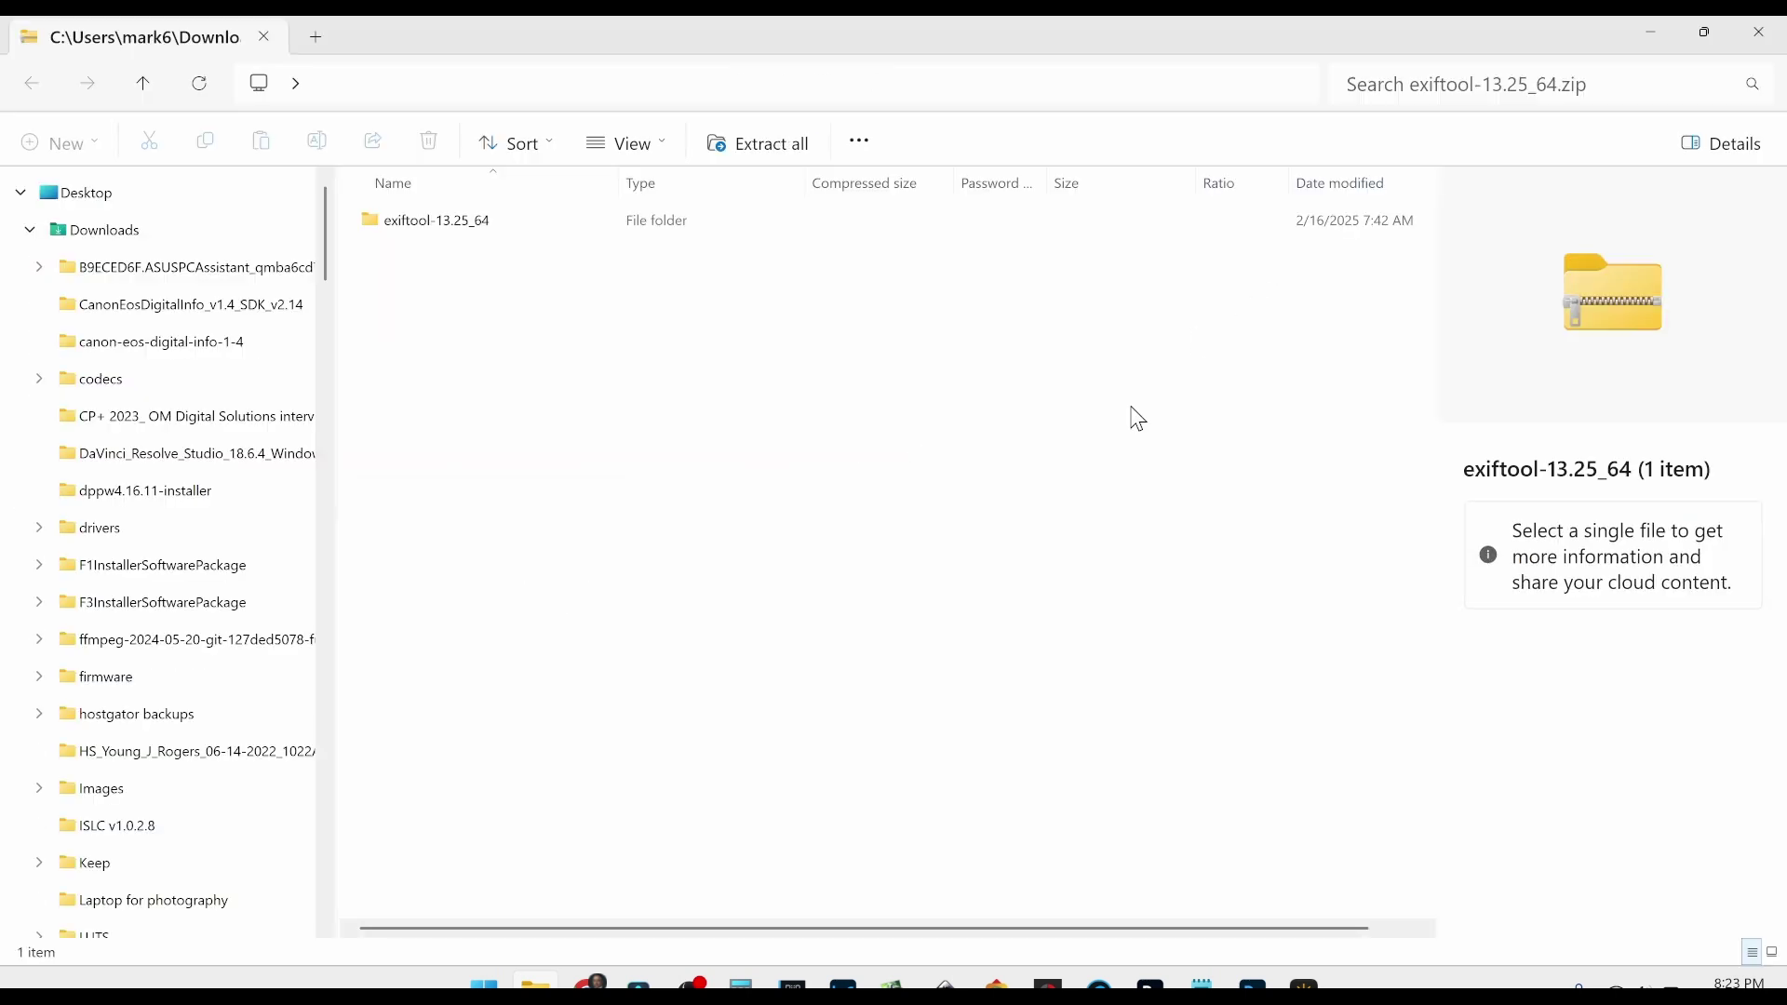
{"action": "left_click", "coordinate": [737, 147]}
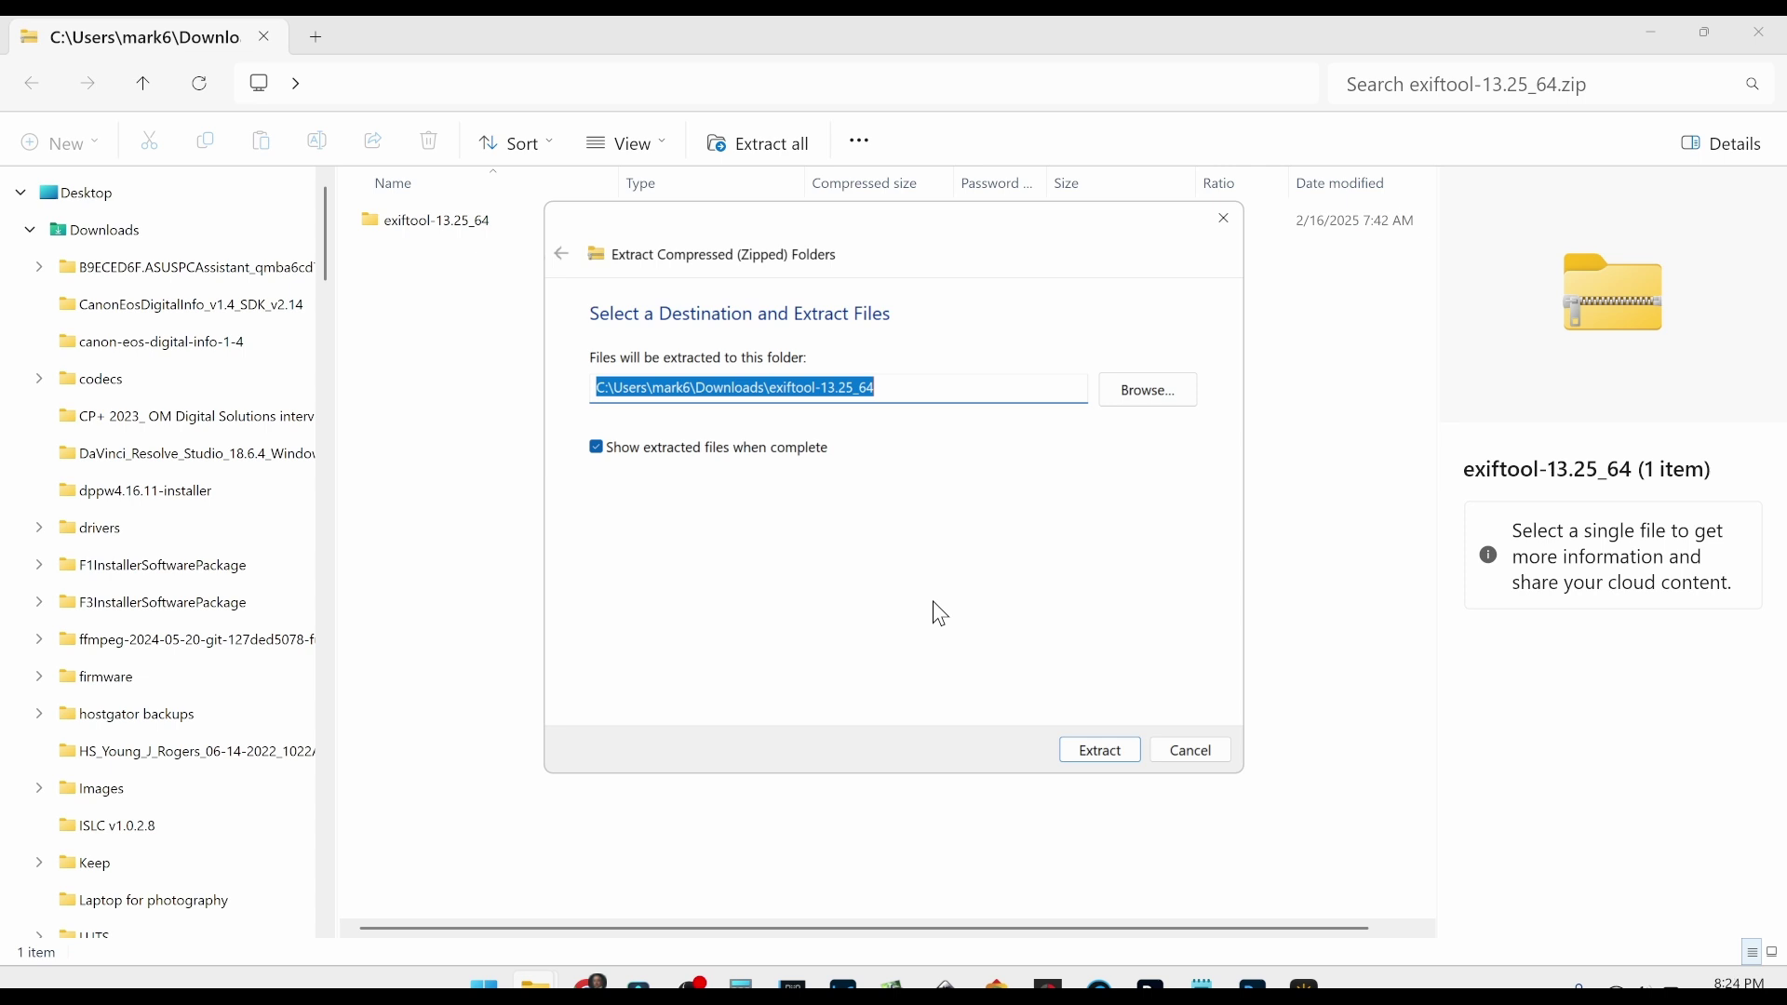
{"action": "left_click", "coordinate": [1161, 385]}
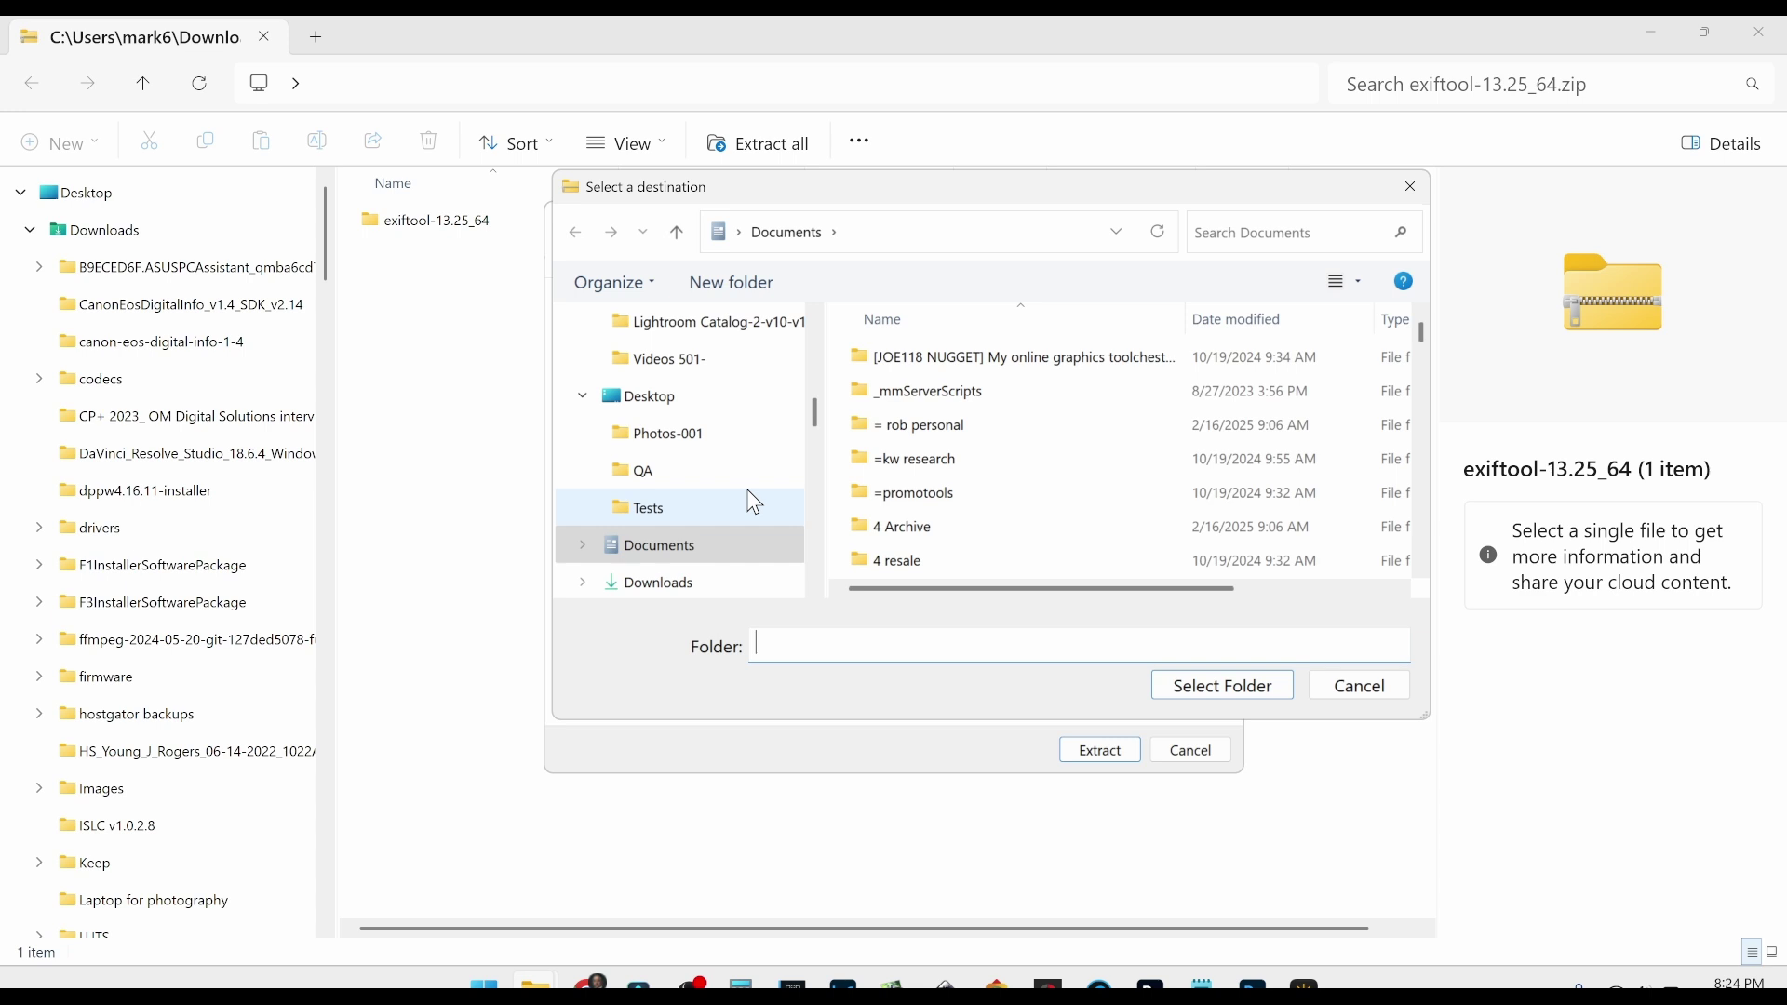
{"action": "scroll", "coordinate": [756, 502], "scroll_direction": "down", "scroll_amount": 2}
{"action": "scroll", "coordinate": [754, 503], "scroll_direction": "down", "scroll_amount": 1}
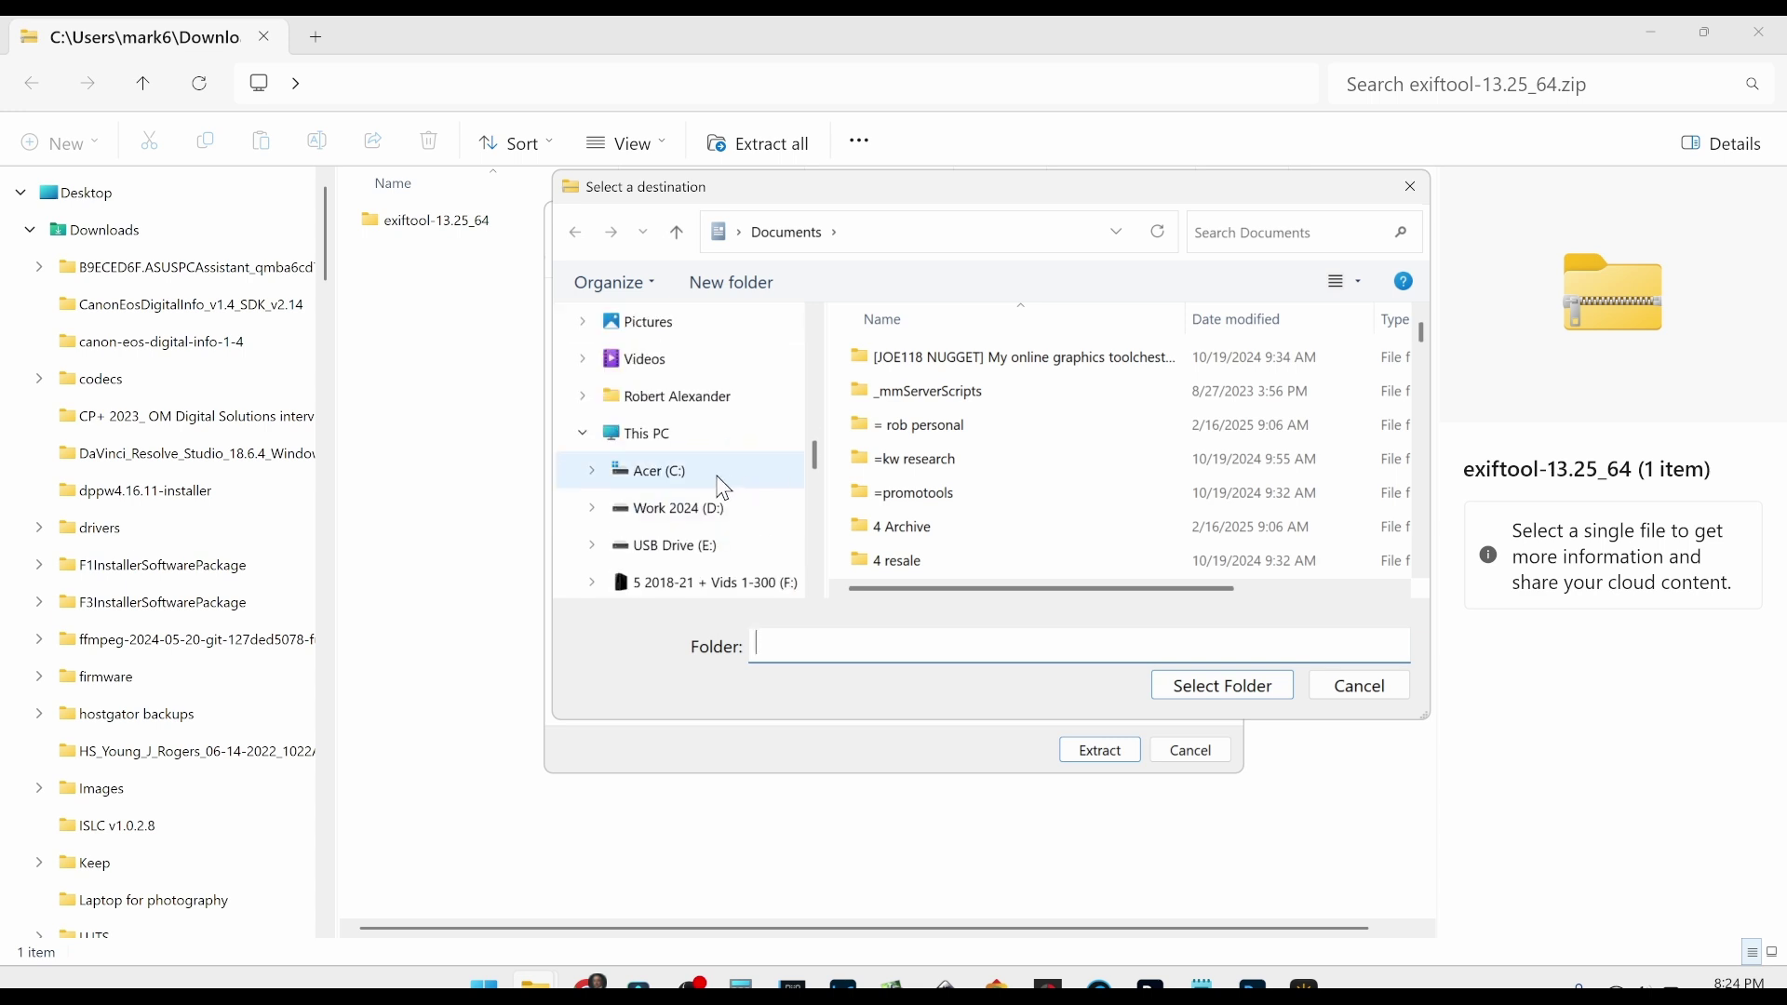
{"action": "left_click", "coordinate": [716, 473]}
{"action": "scroll", "coordinate": [989, 466], "scroll_direction": "down", "scroll_amount": 4}
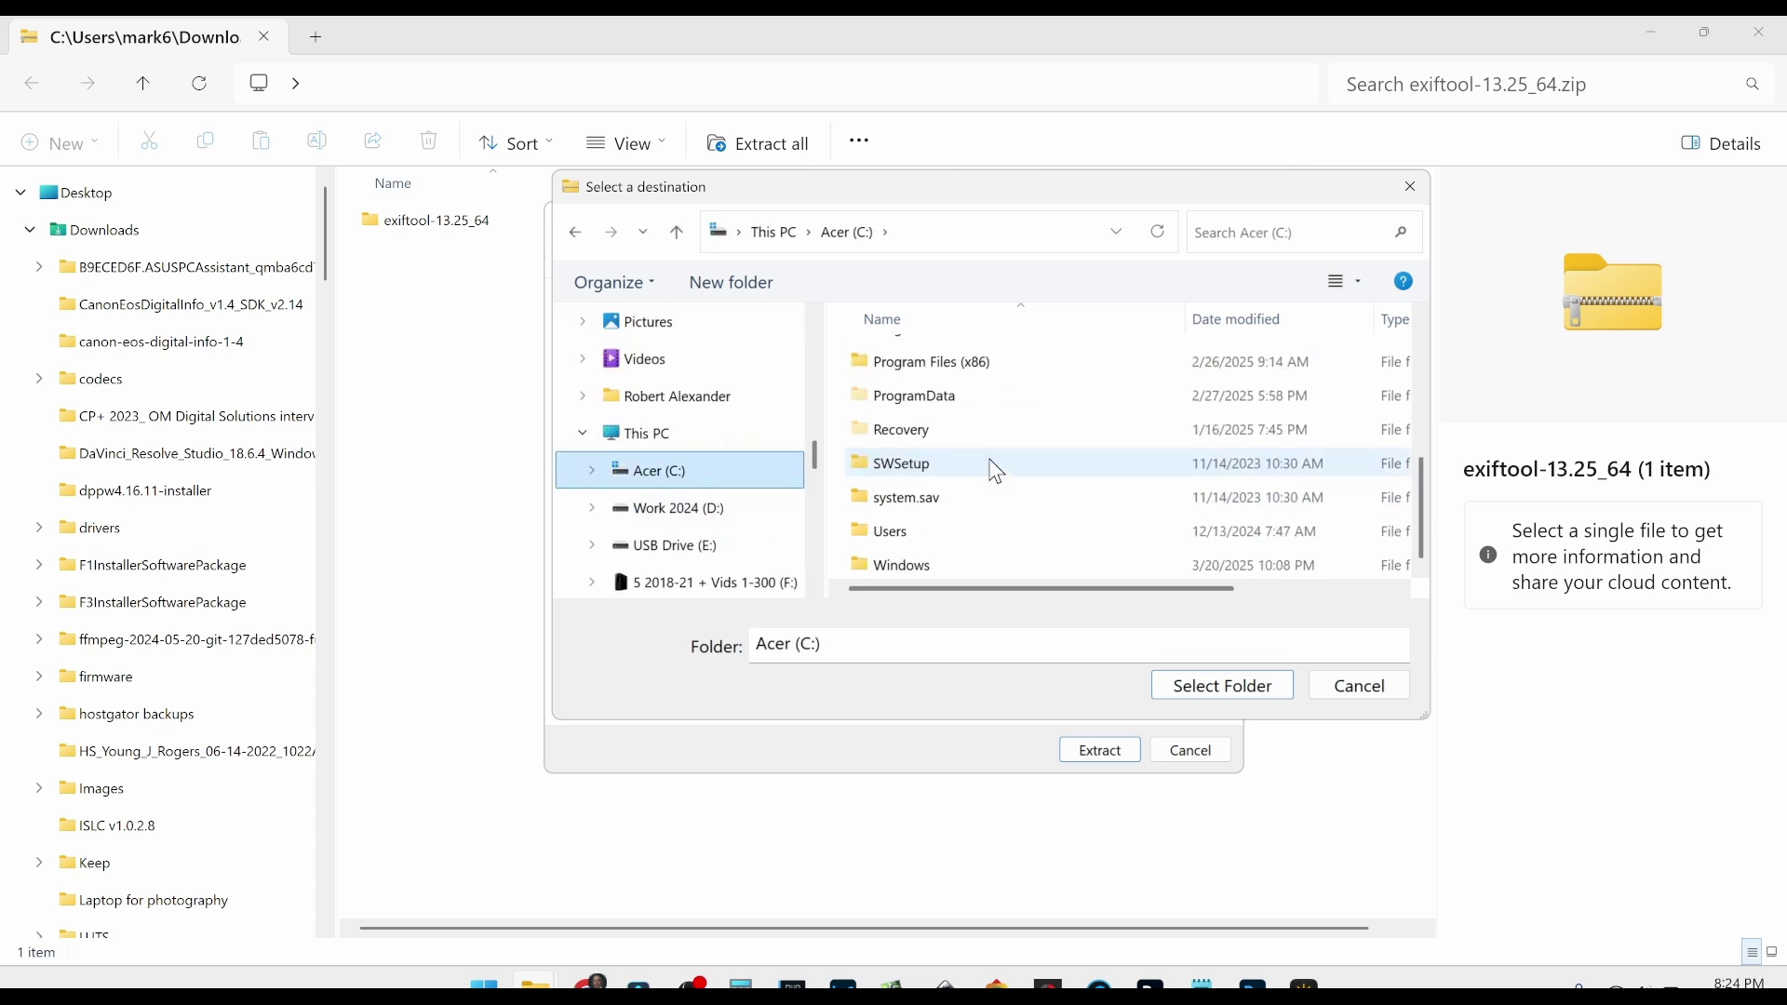
{"action": "double_click", "coordinate": [939, 563]}
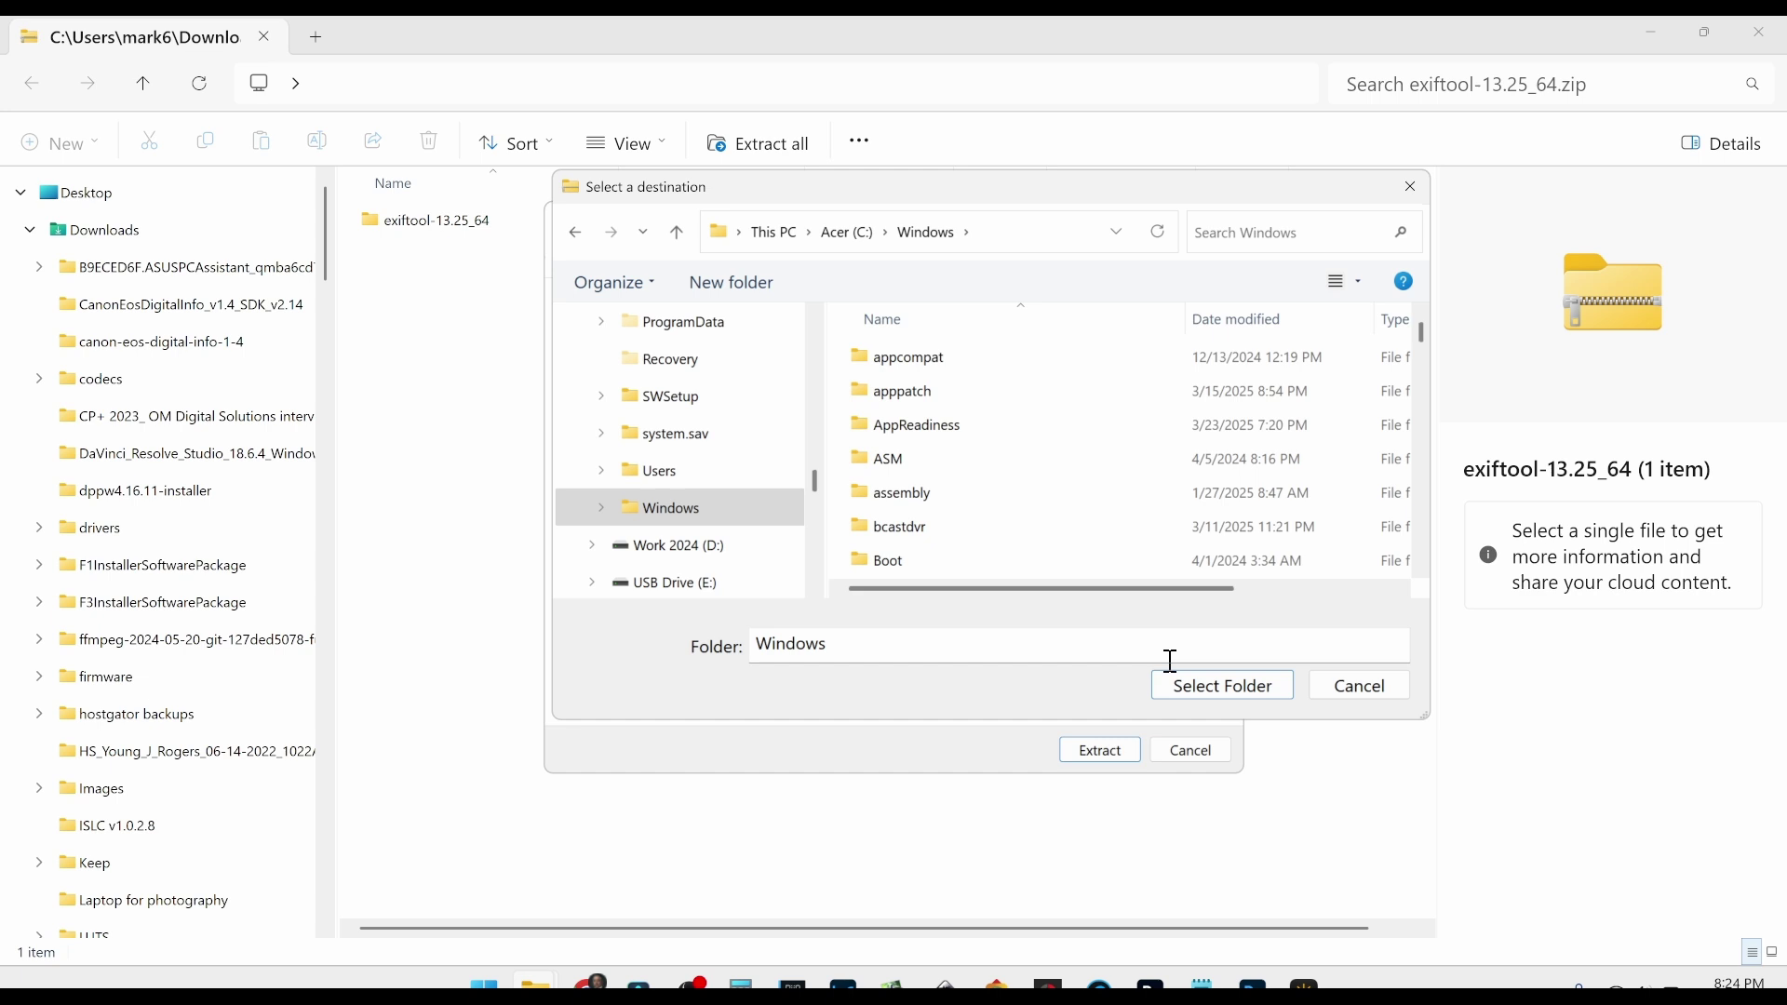
{"action": "left_click", "coordinate": [1191, 687]}
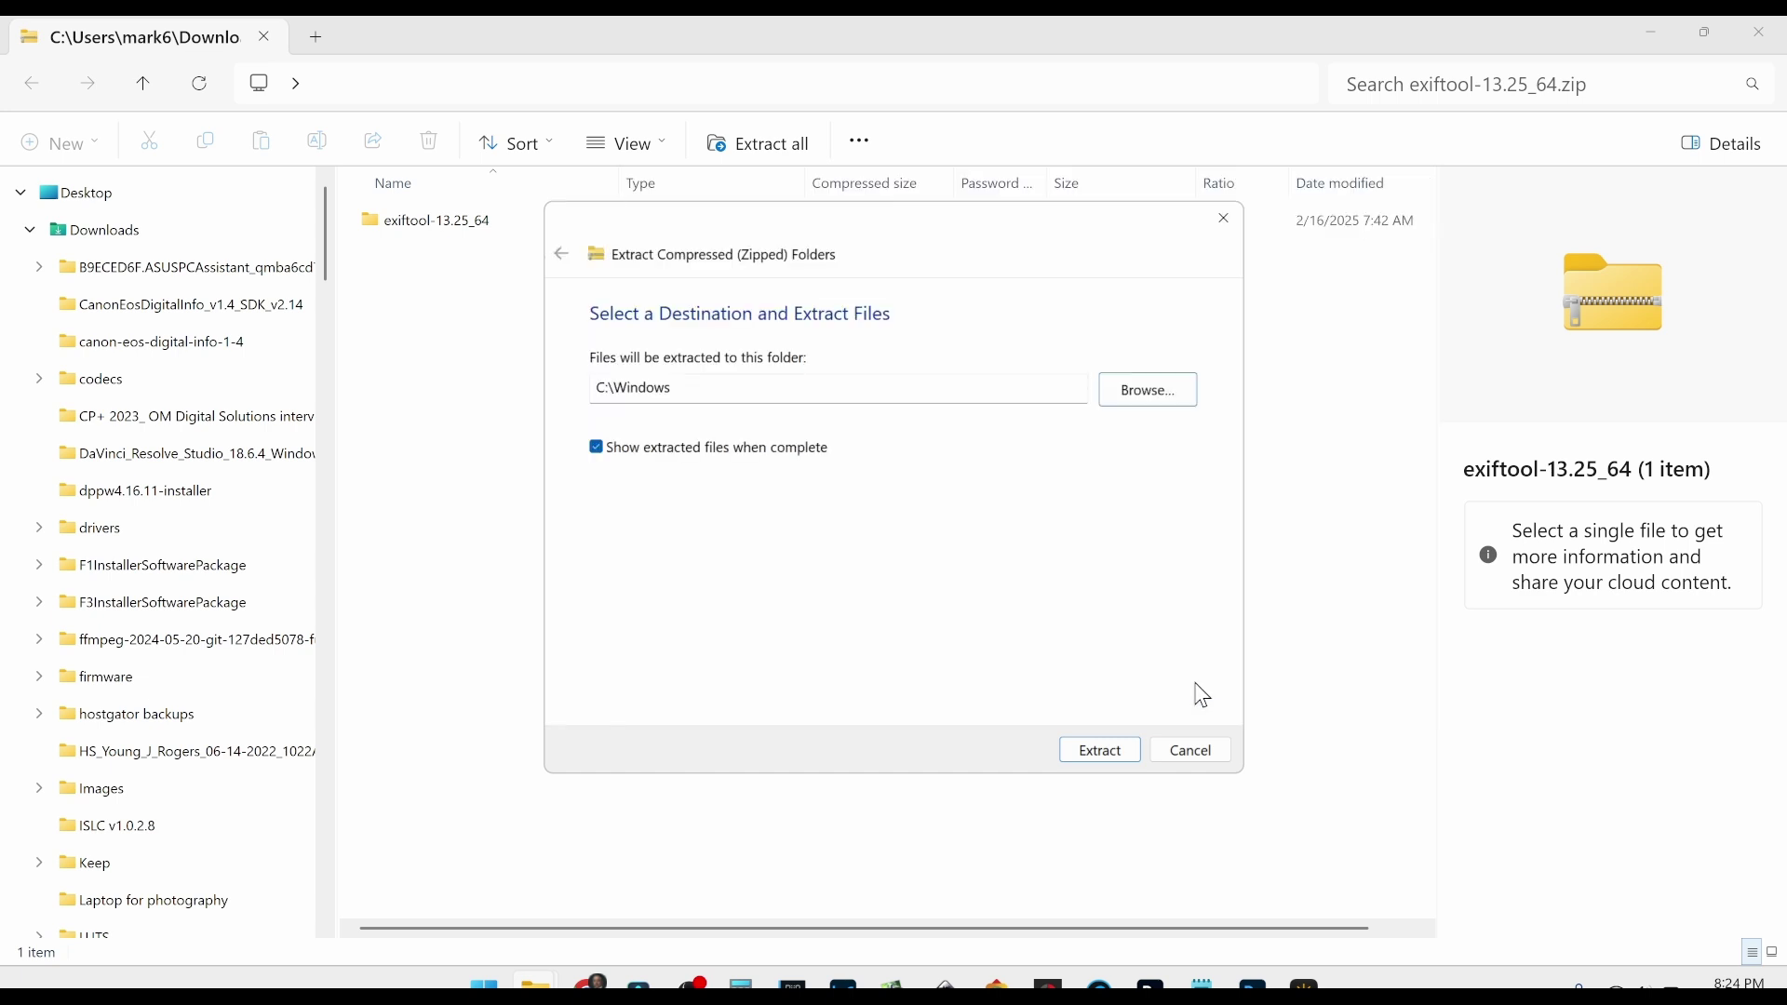
Extract into C:\Windows with admin approval and select the new exiftool-13.25_64 folder
{"action": "left_click", "coordinate": [1117, 754]}
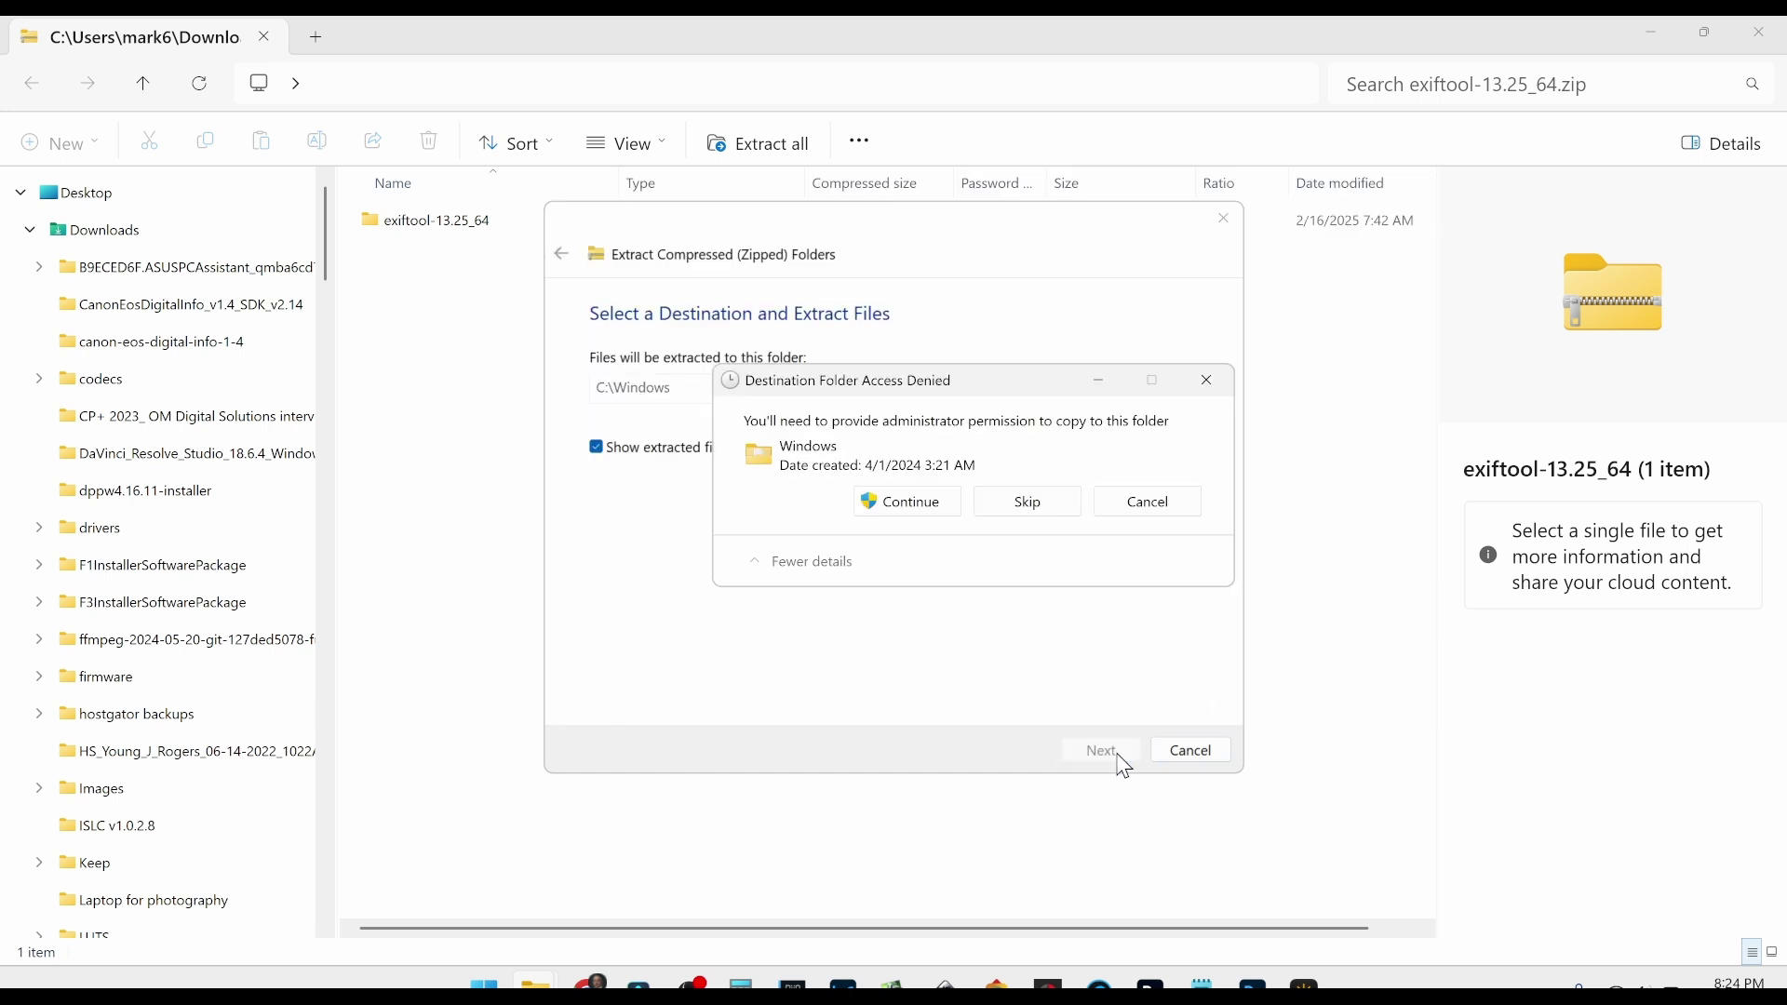
{"action": "left_click", "coordinate": [905, 507]}
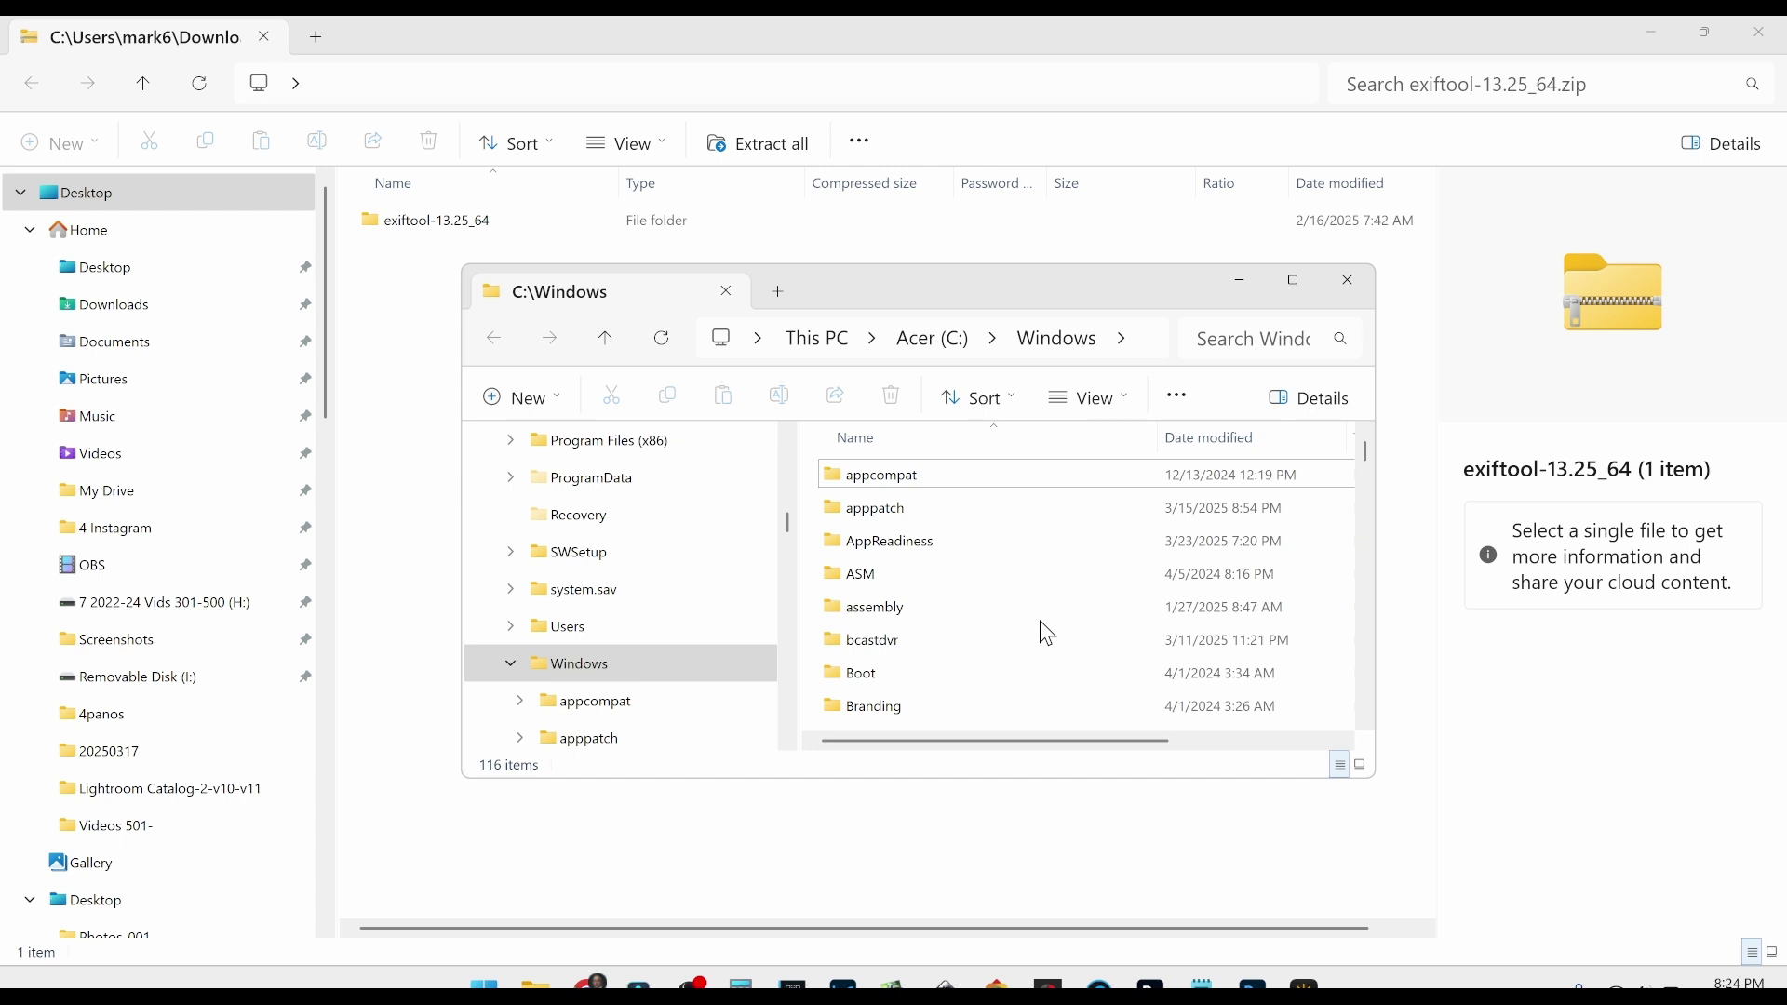
{"action": "scroll", "coordinate": [1048, 637], "scroll_direction": "down", "scroll_amount": 5}
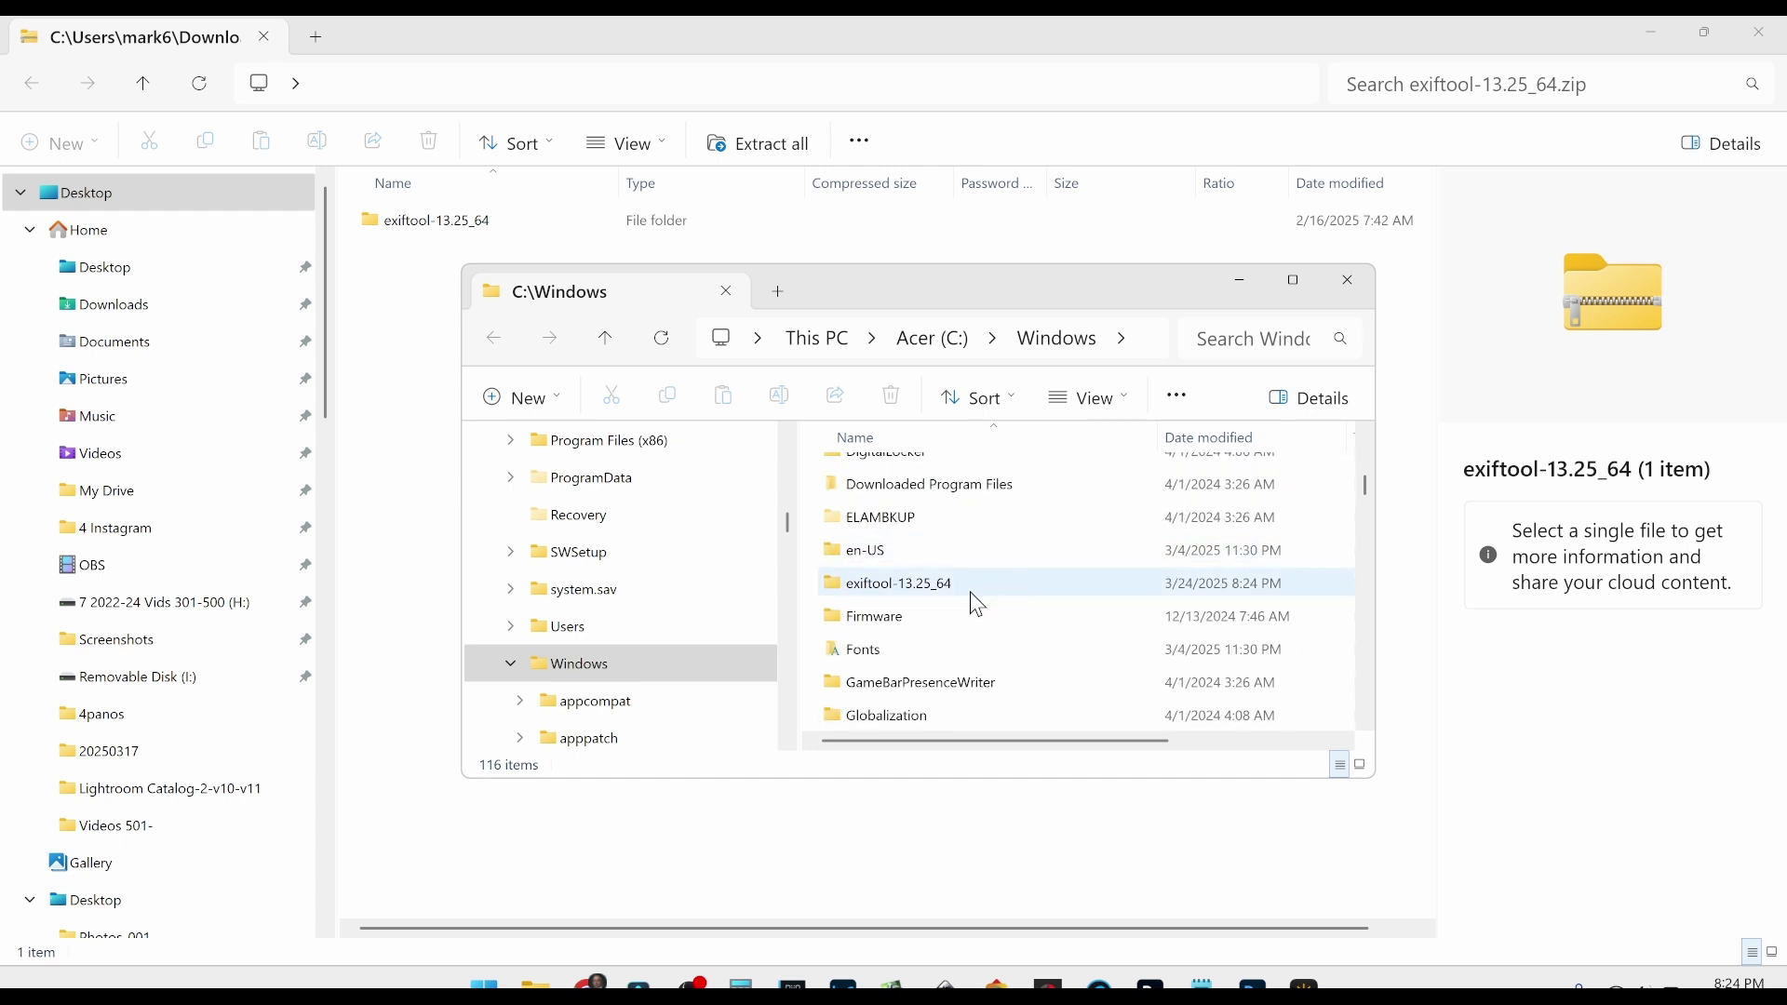
{"action": "left_click", "coordinate": [968, 592]}
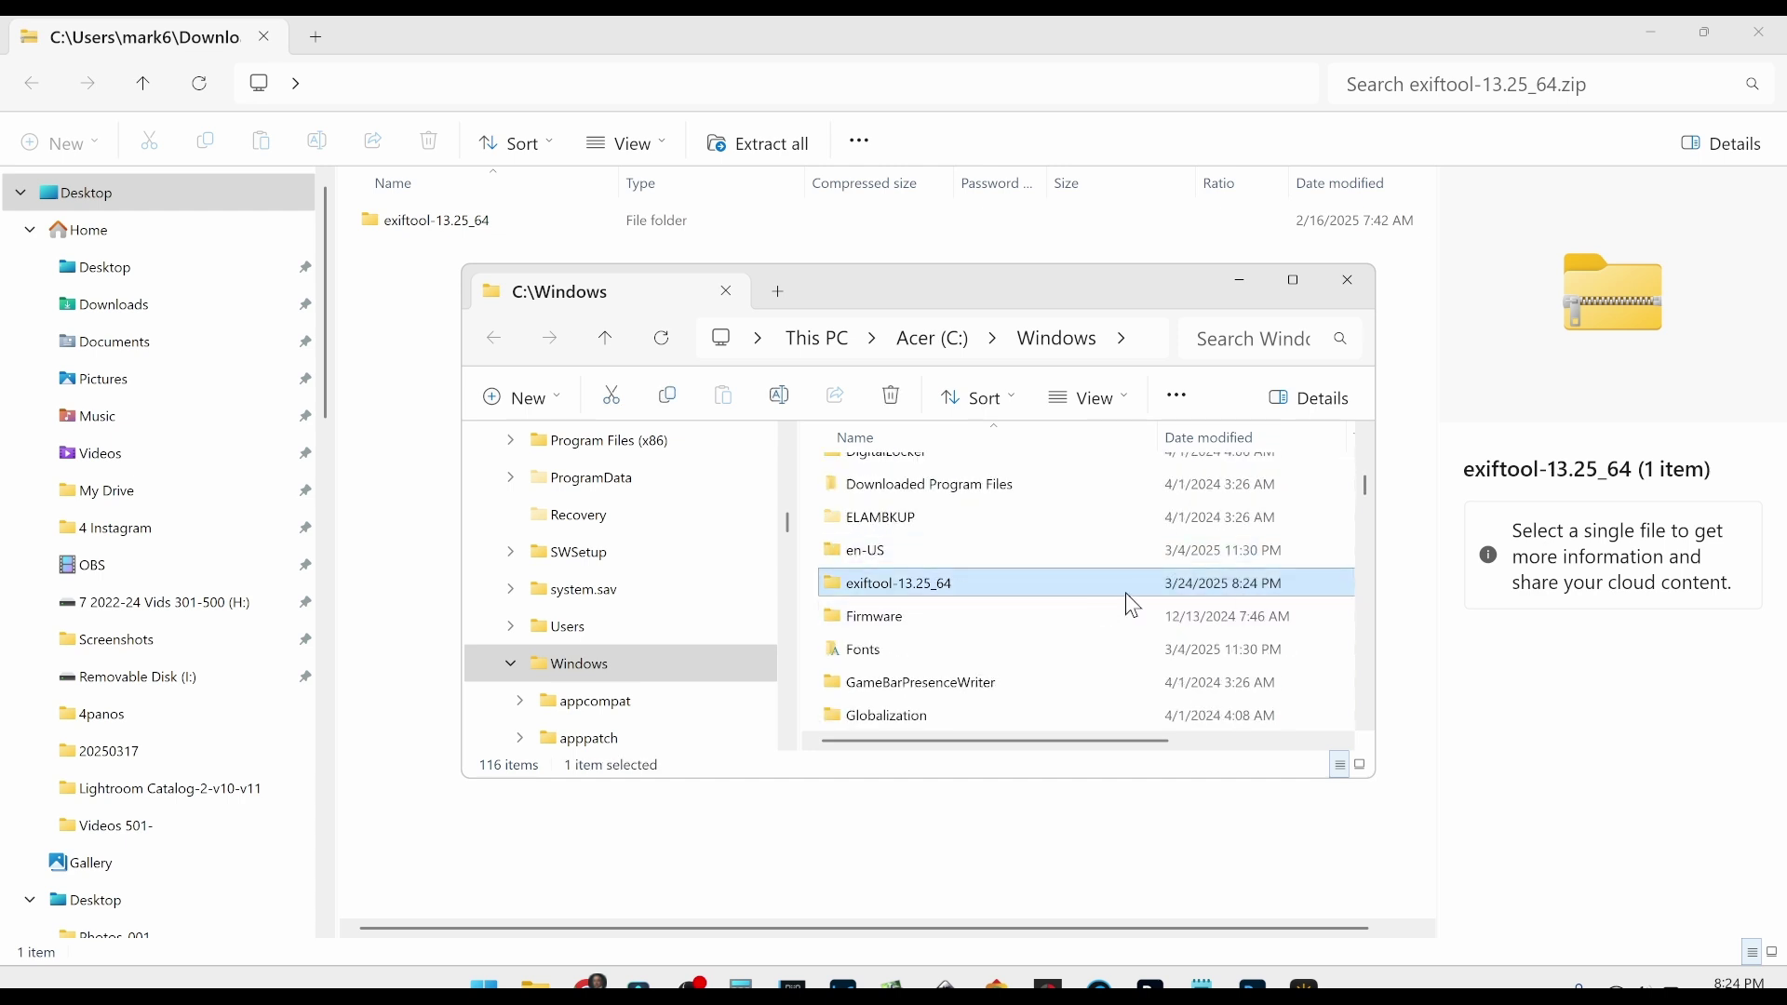
Rename exiftool(-k).exe to exiftool.exe with admin approval, then close the folder window
{"action": "double_click", "coordinate": [1081, 604]}
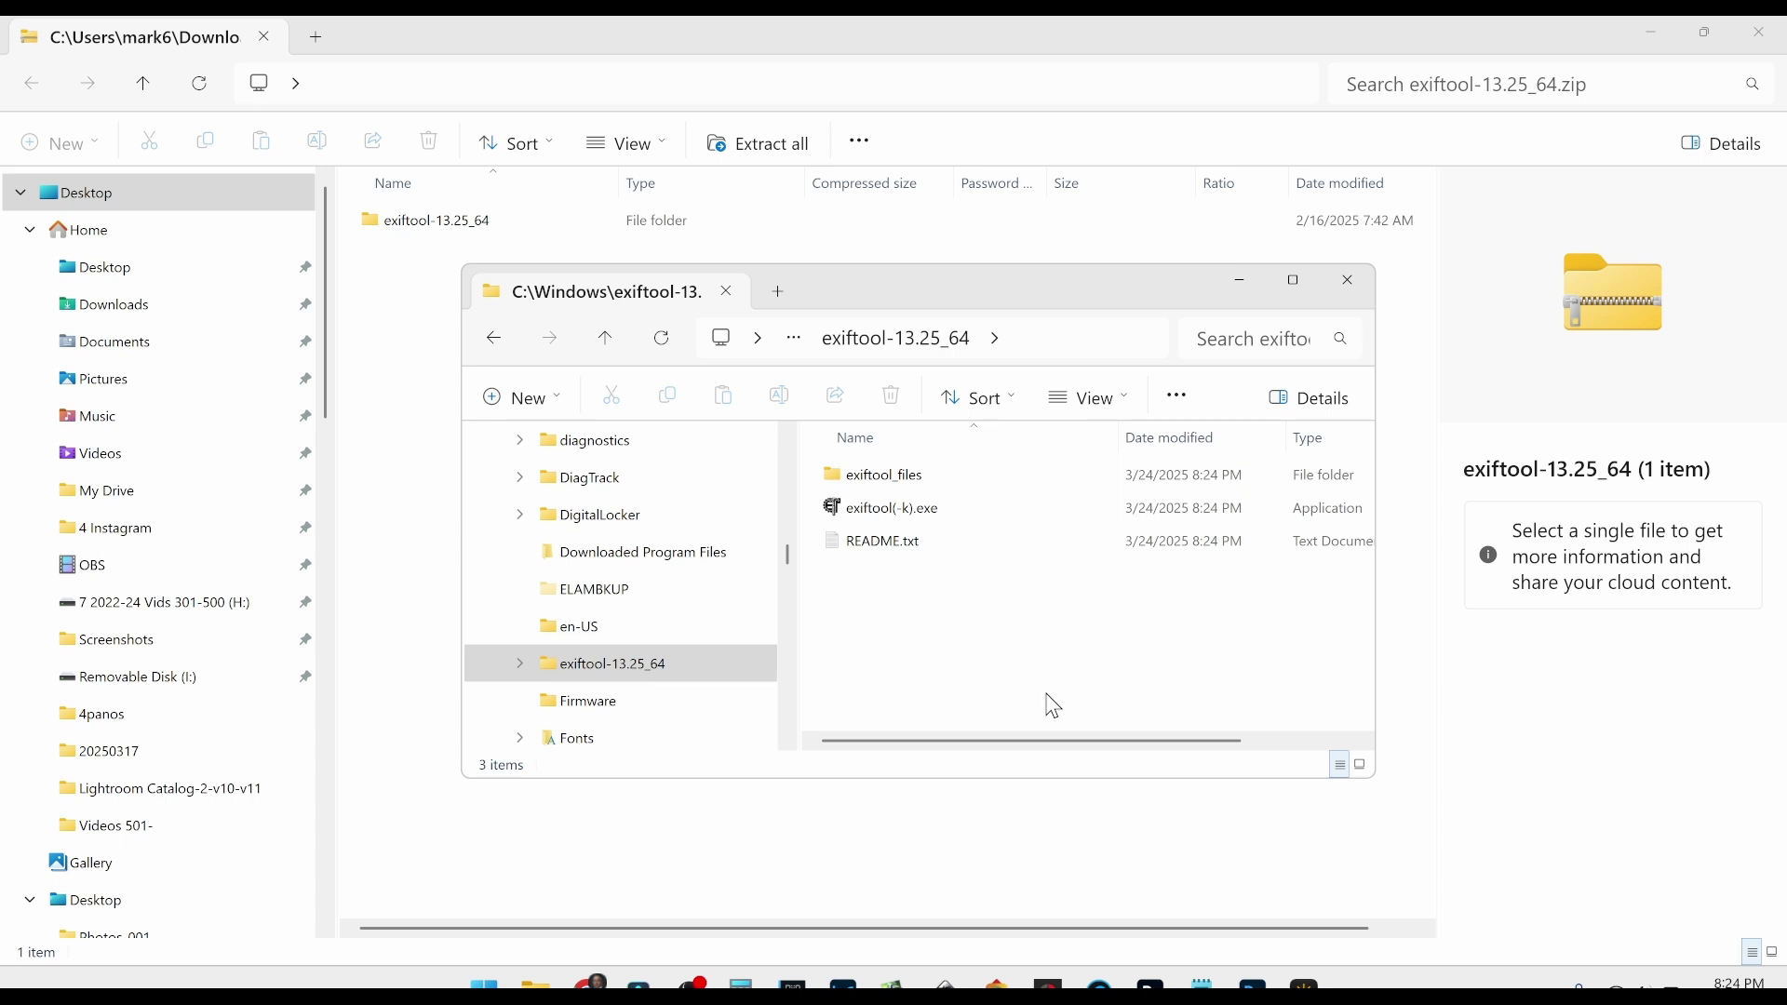
{"action": "left_click", "coordinate": [1042, 506]}
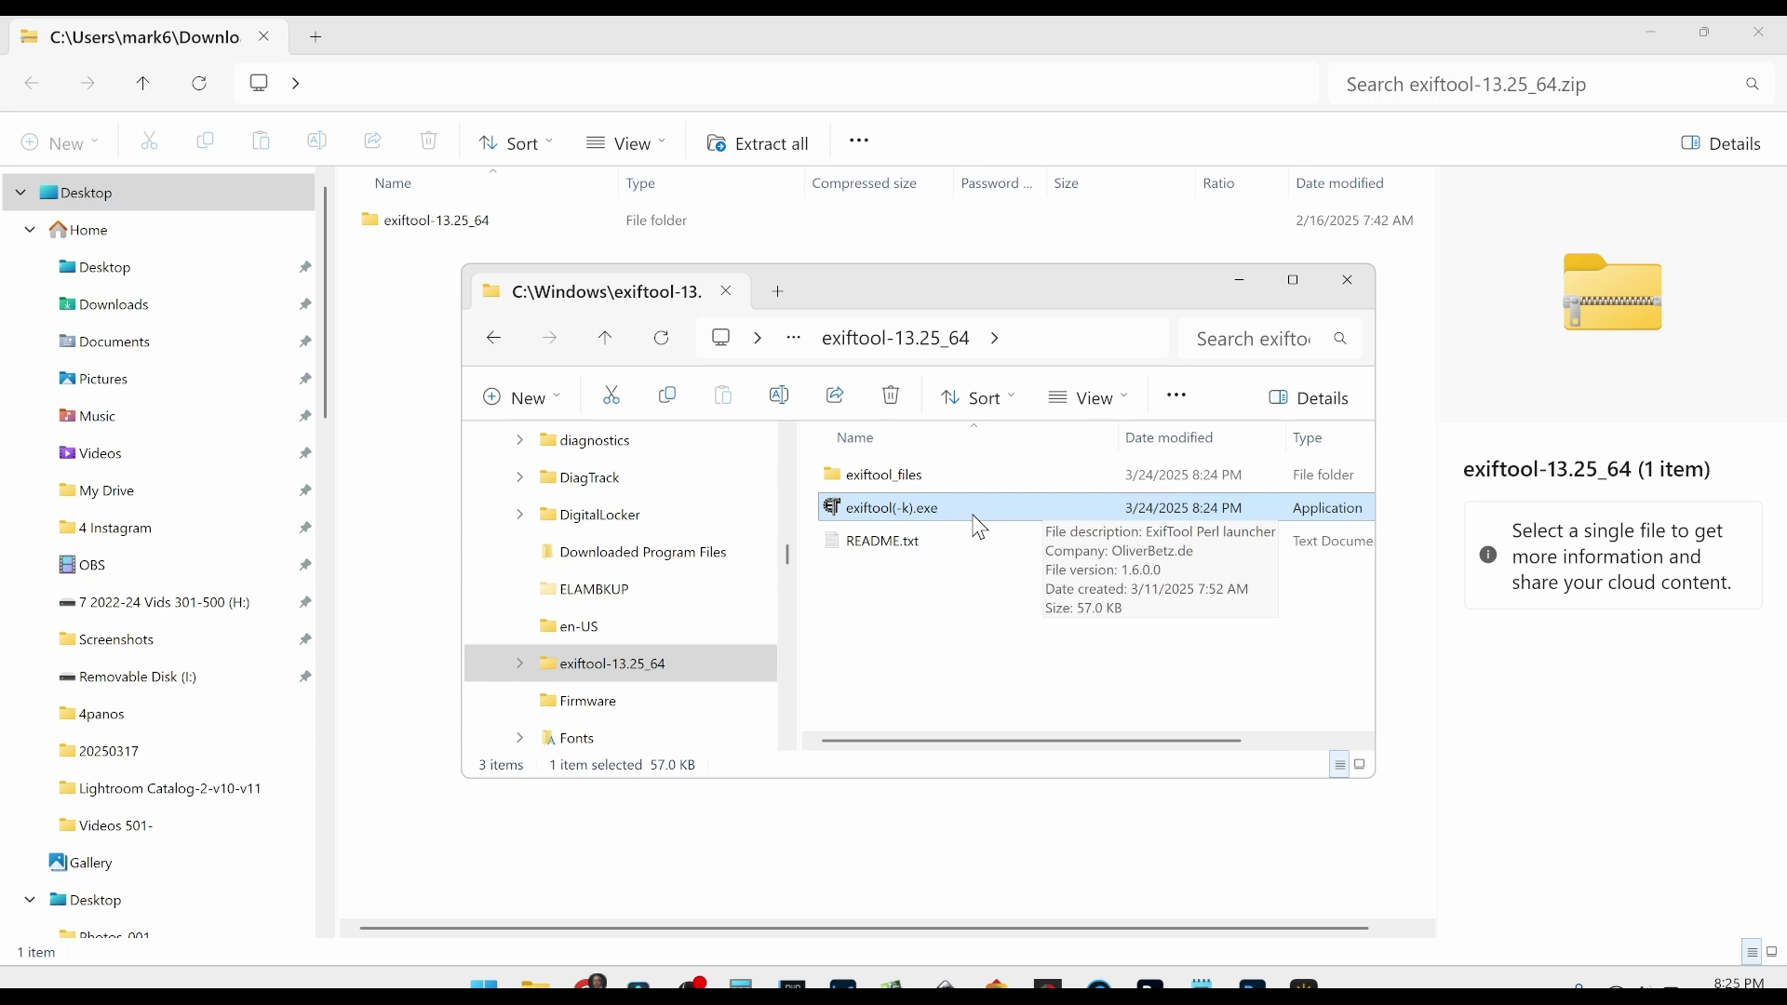
{"action": "key", "text": "F2"}
{"action": "key", "text": "Right"}
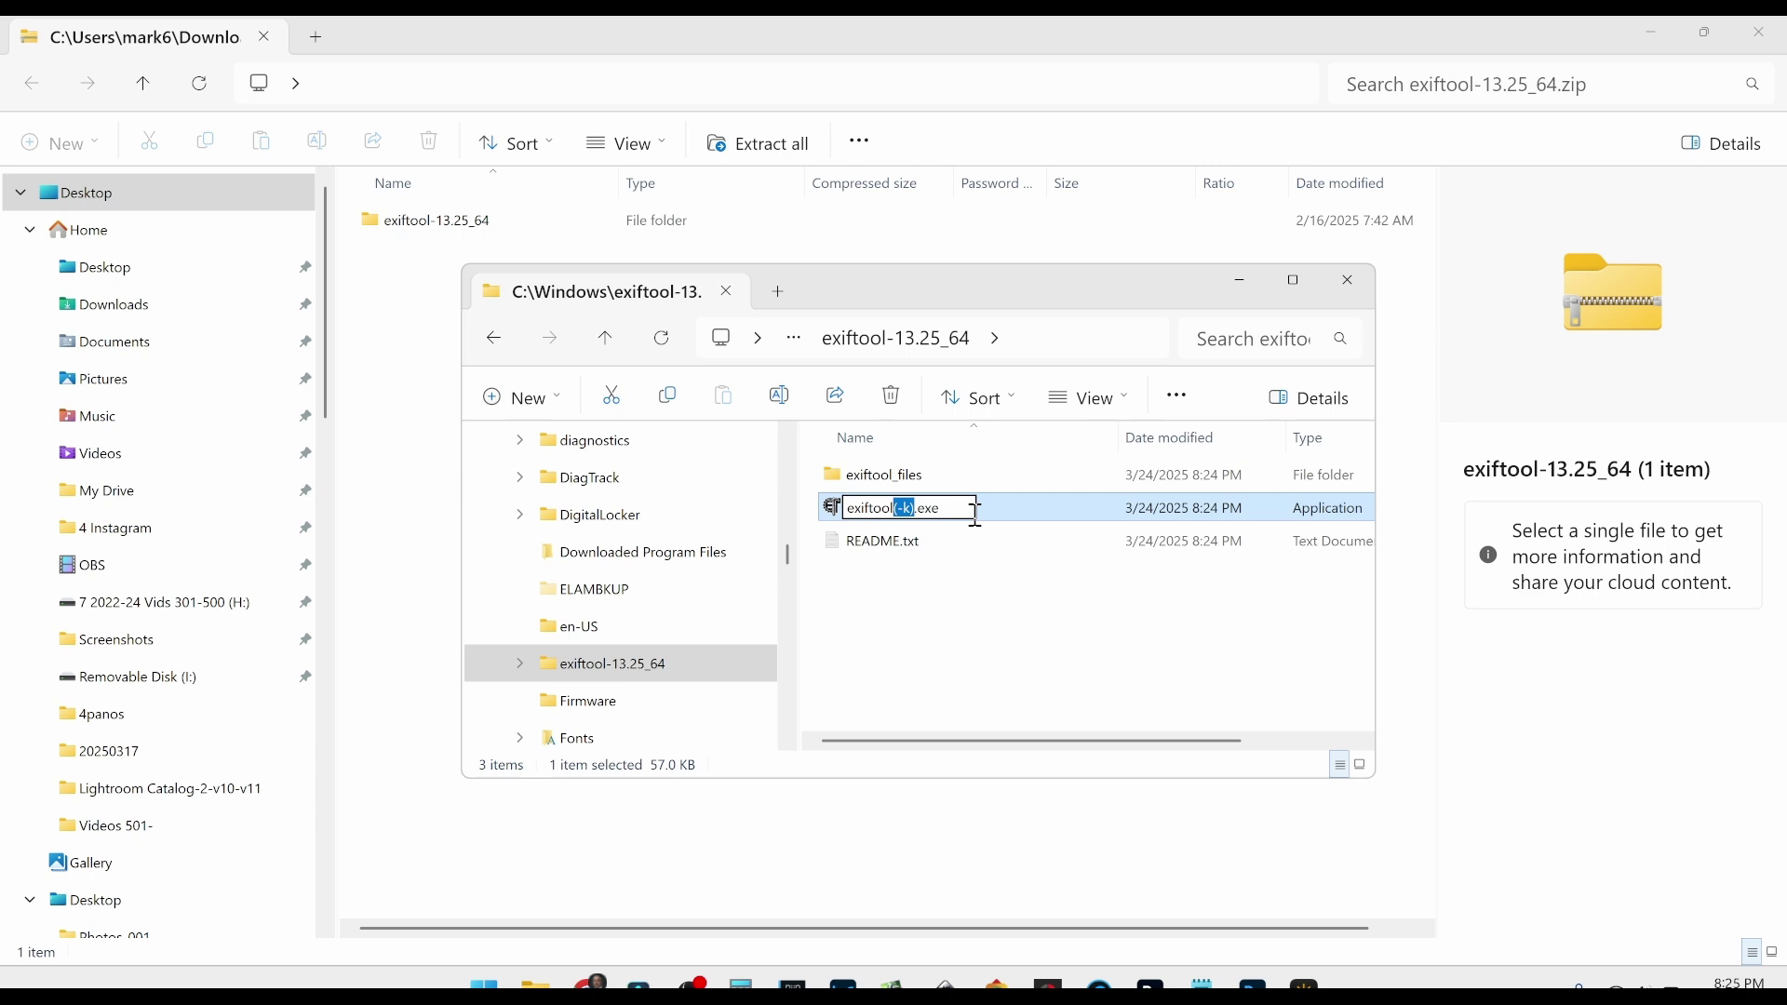
{"action": "key", "text": "BackSpace"}
{"action": "key", "text": "Return"}
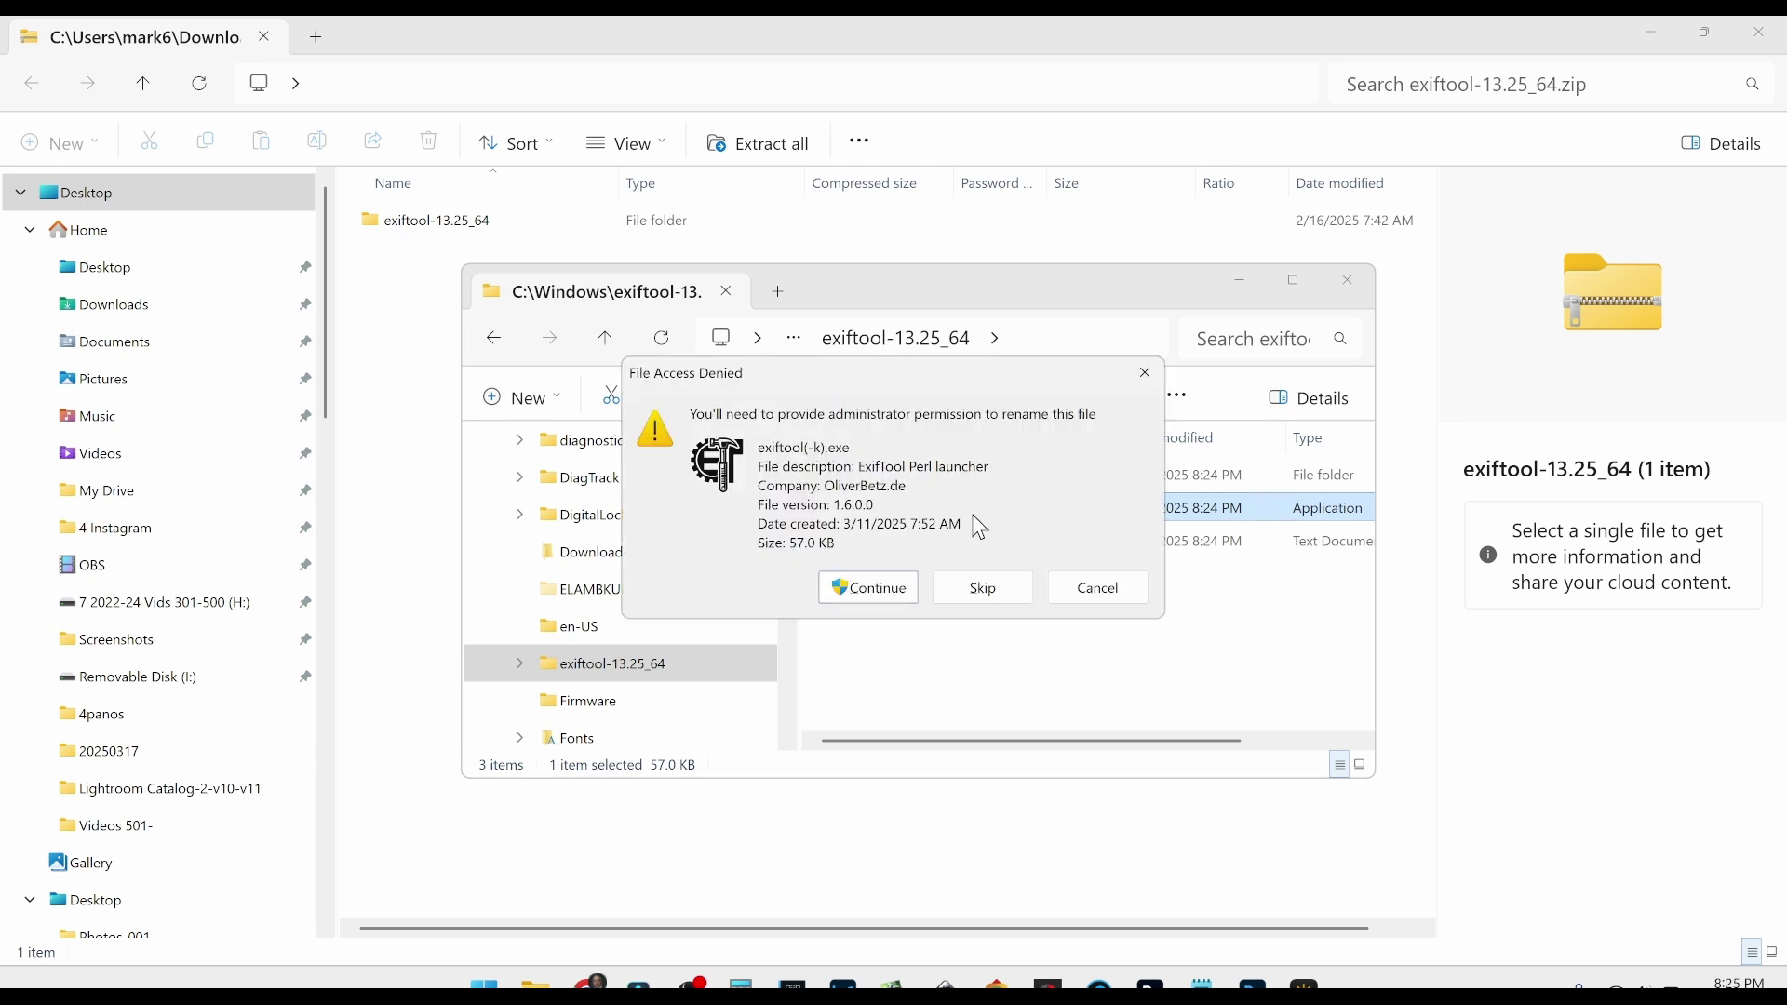
{"action": "left_click", "coordinate": [855, 589]}
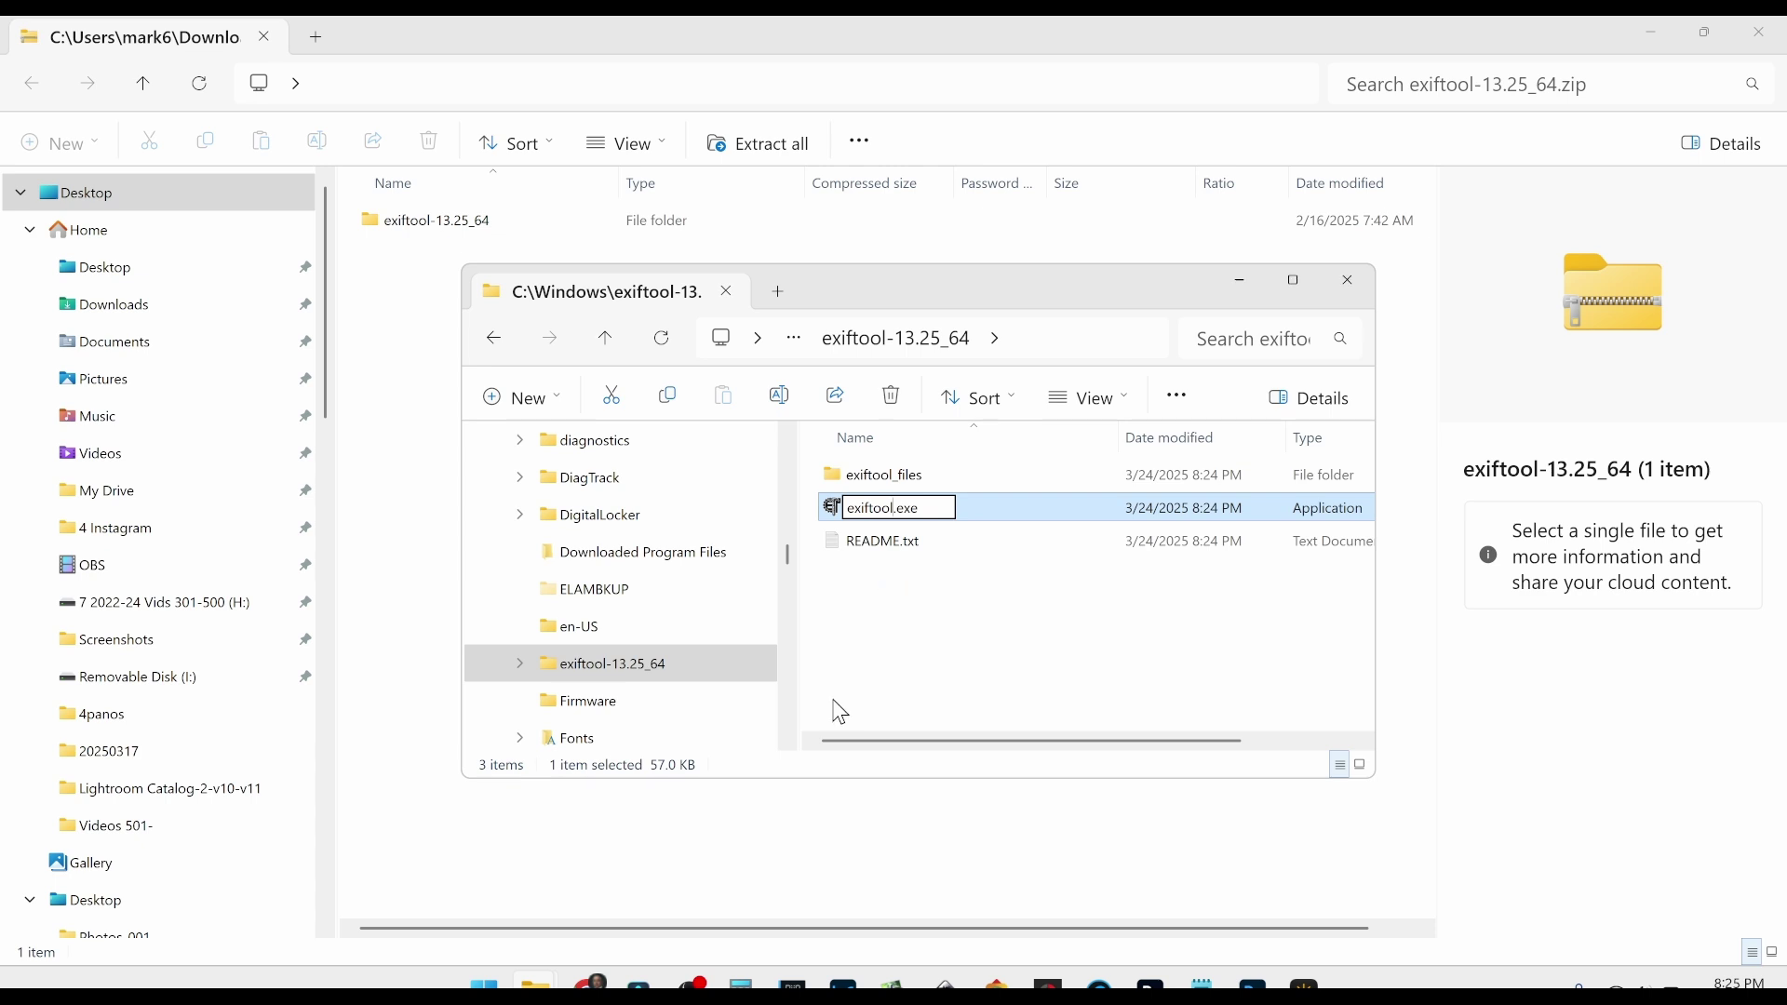
{"action": "left_click", "coordinate": [1340, 280]}
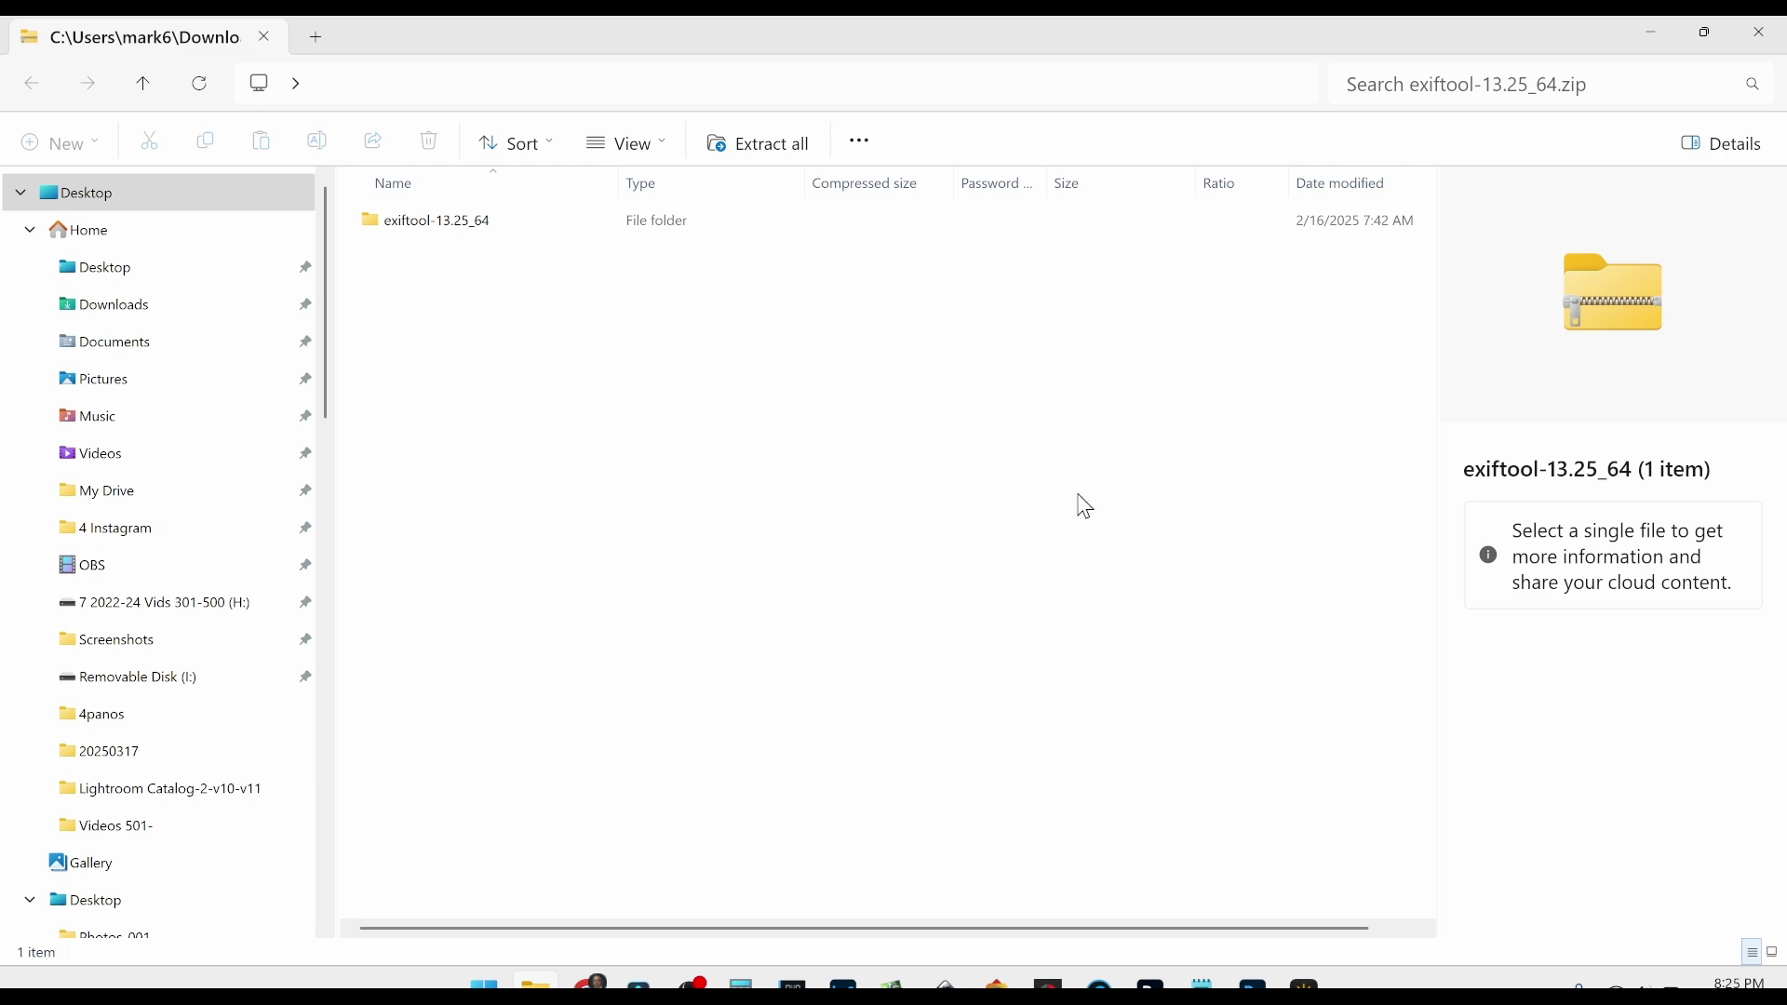
Return Chrome to the ExifToolGUI page and highlight the 2. ExifToolGUI section heading
{"action": "left_click", "coordinate": [591, 985]}
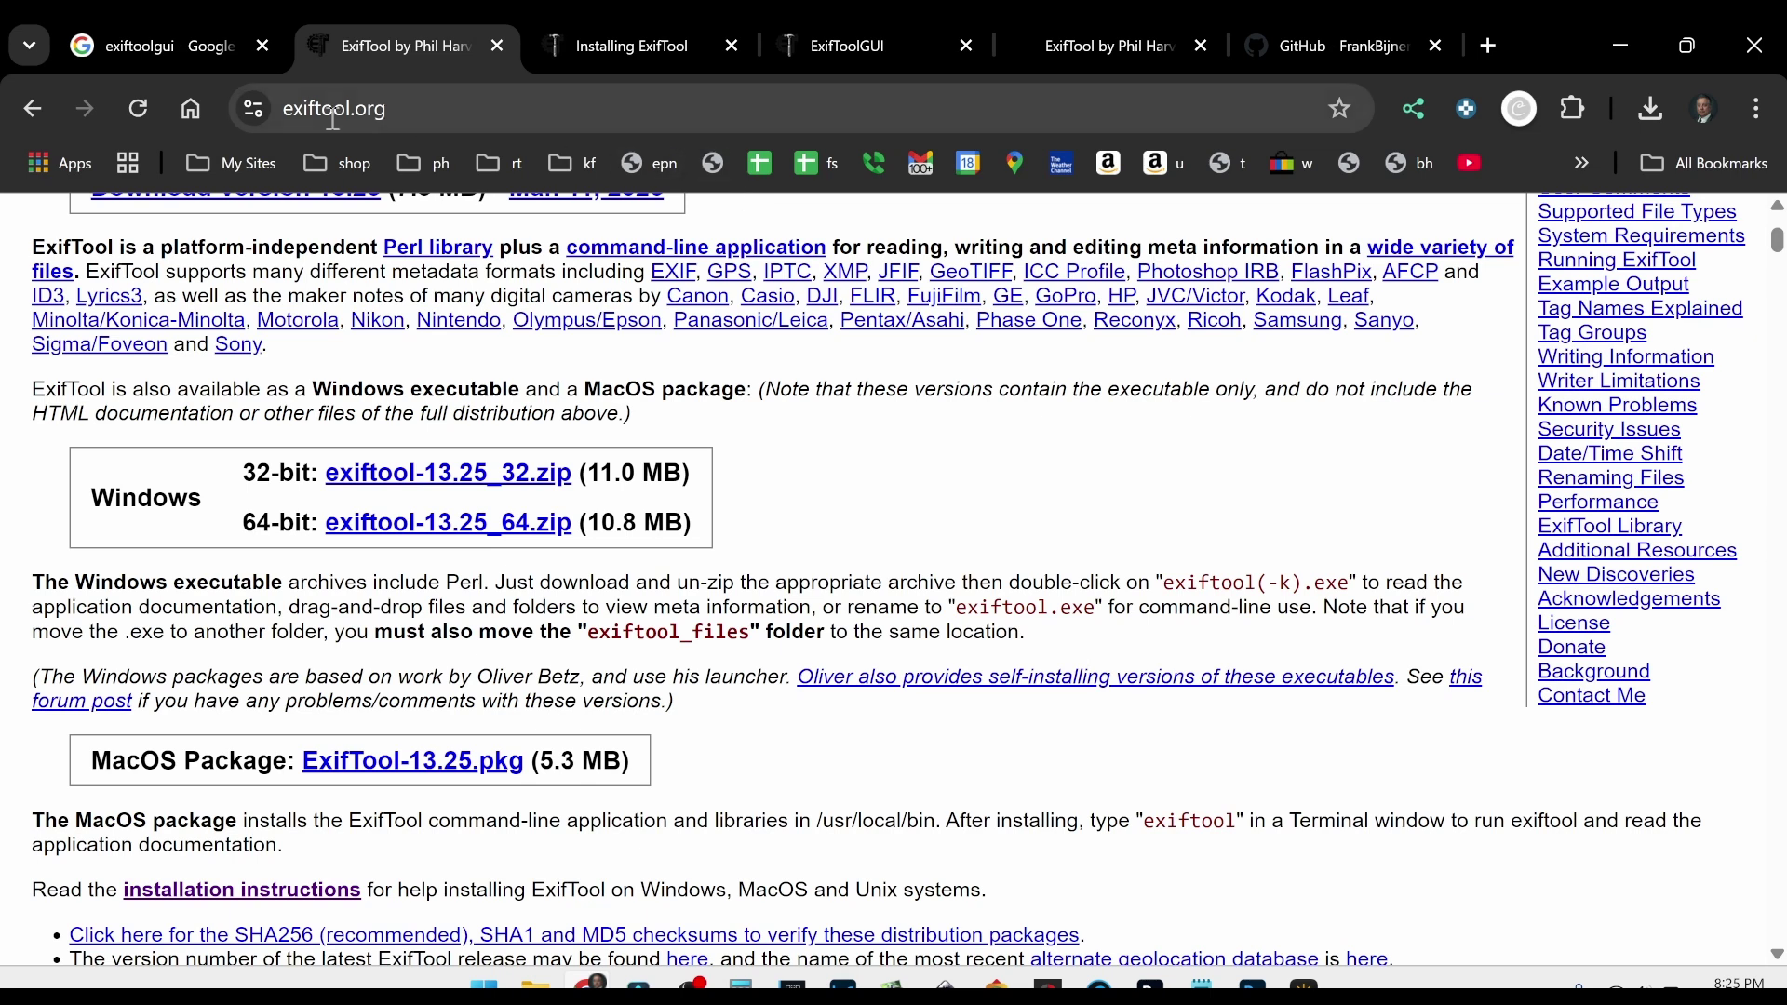
{"action": "right_click", "coordinate": [38, 118]}
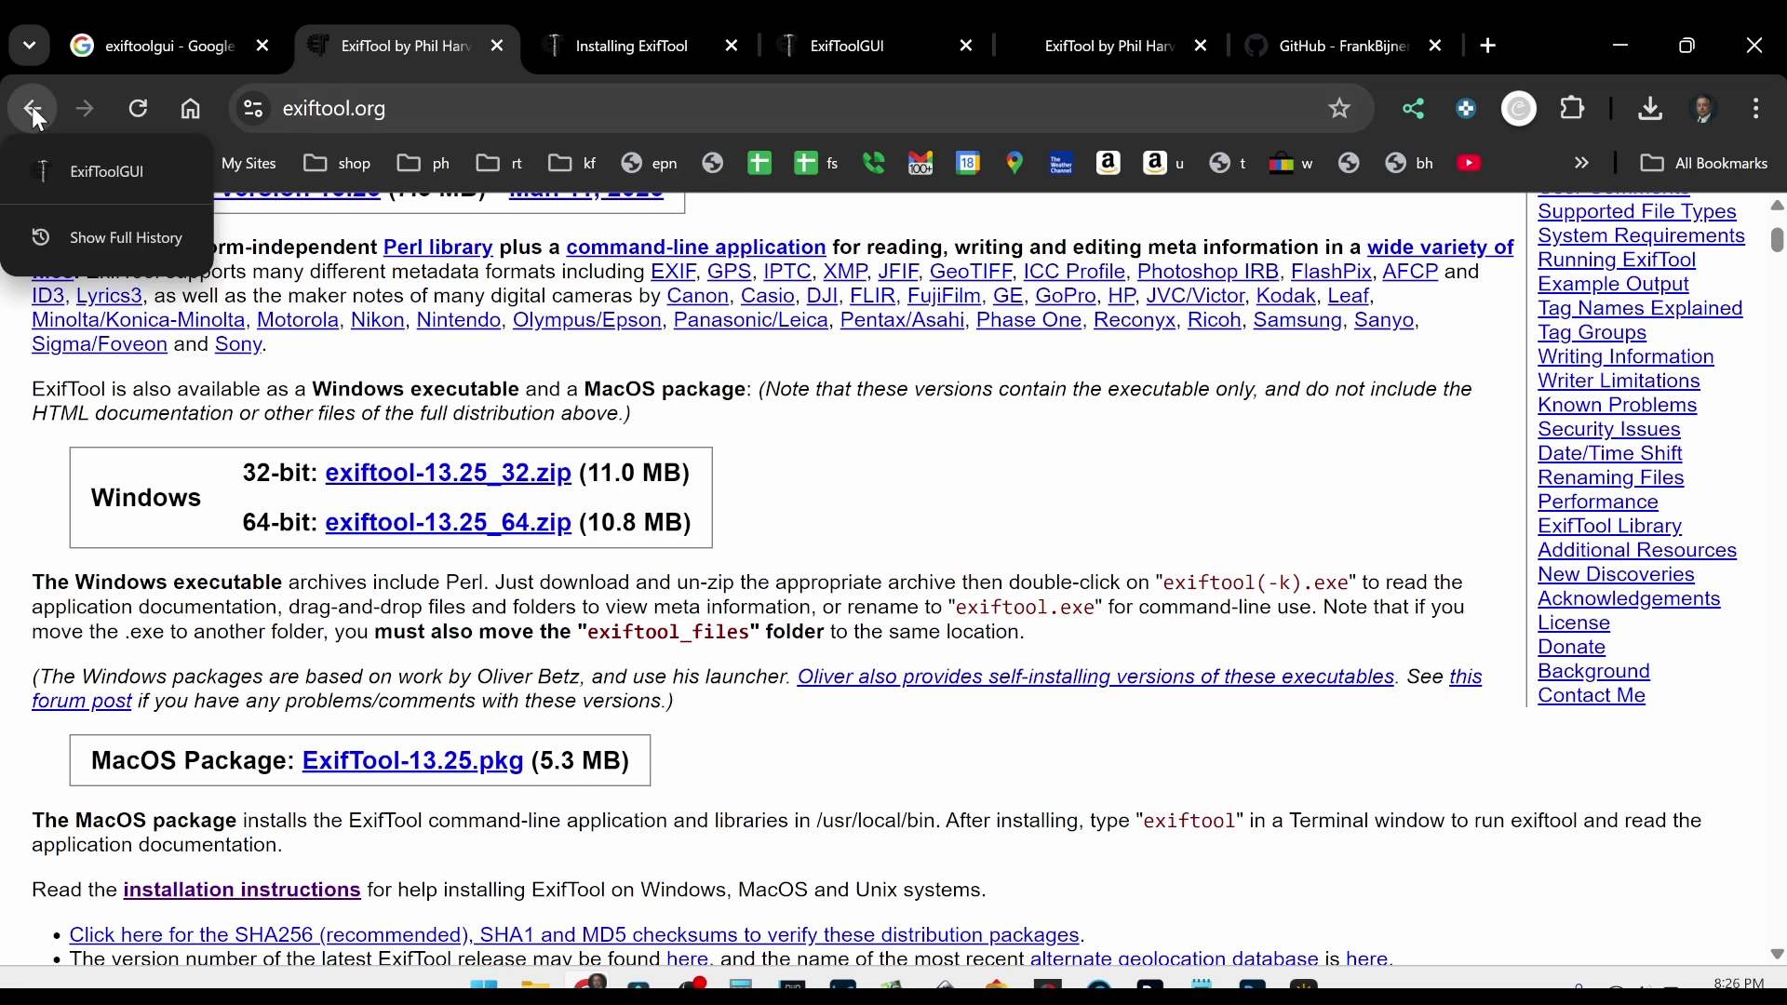
{"action": "left_click", "coordinate": [37, 118]}
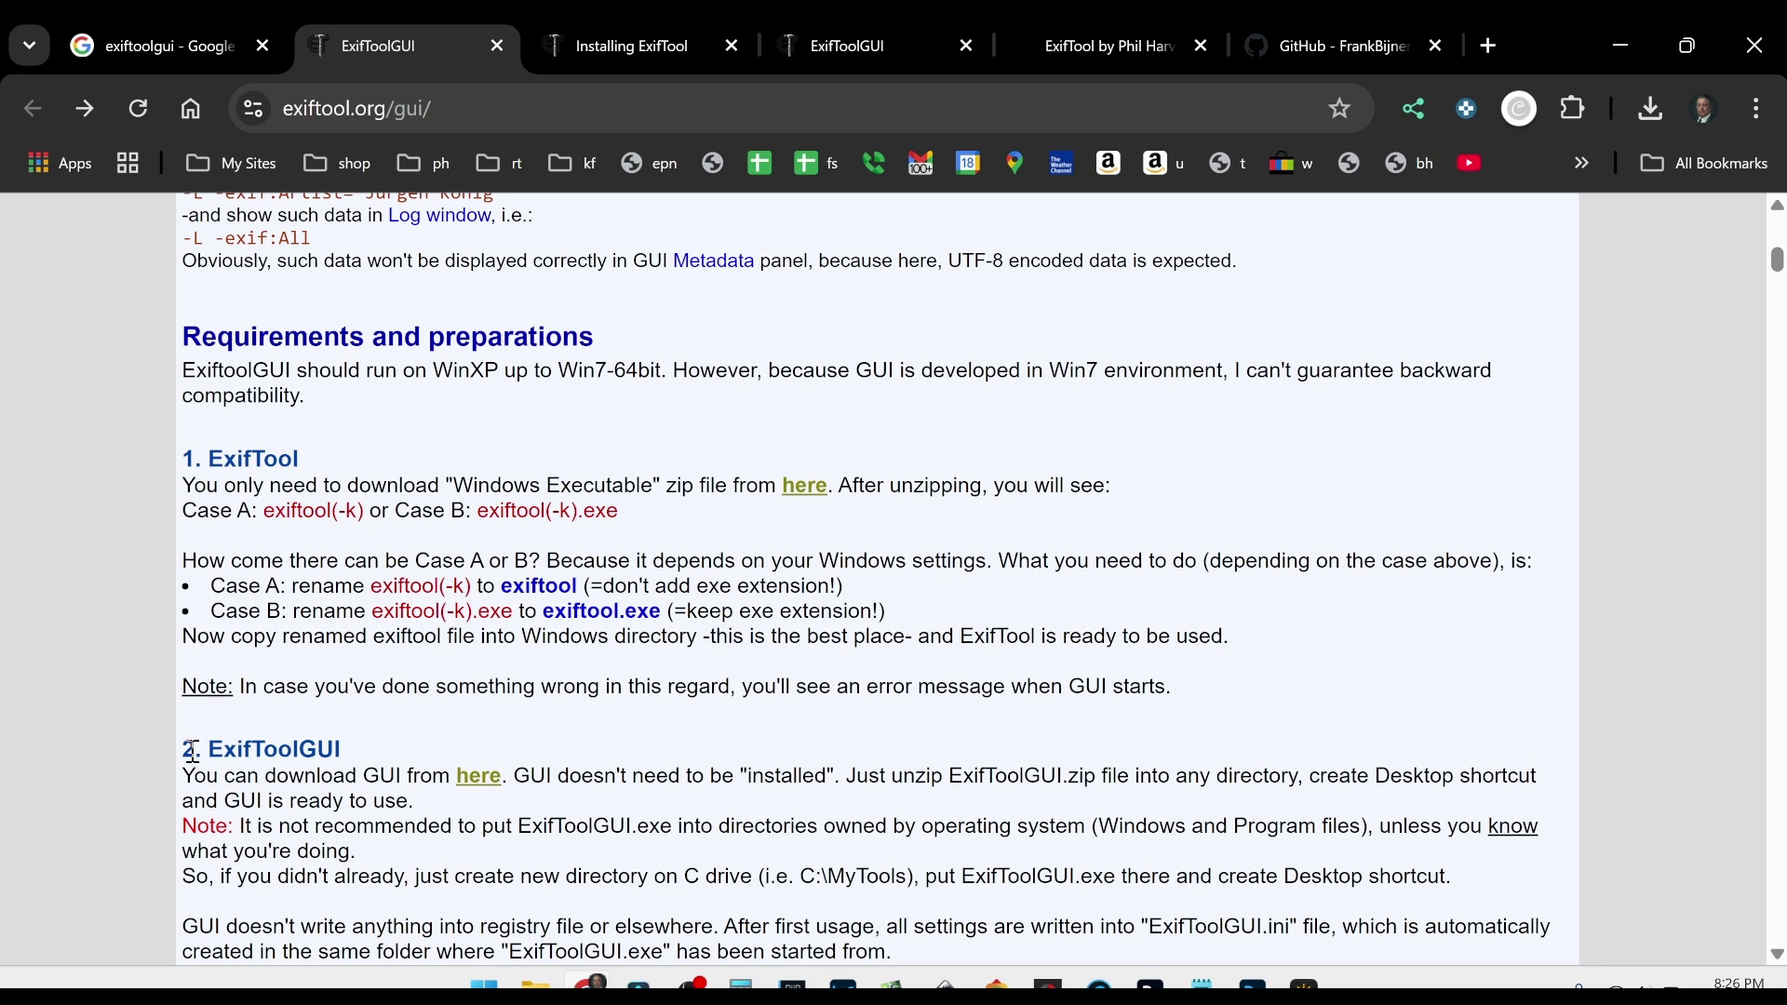
{"action": "left_click_drag", "start_coordinate": [208, 751], "coordinate": [369, 766]}
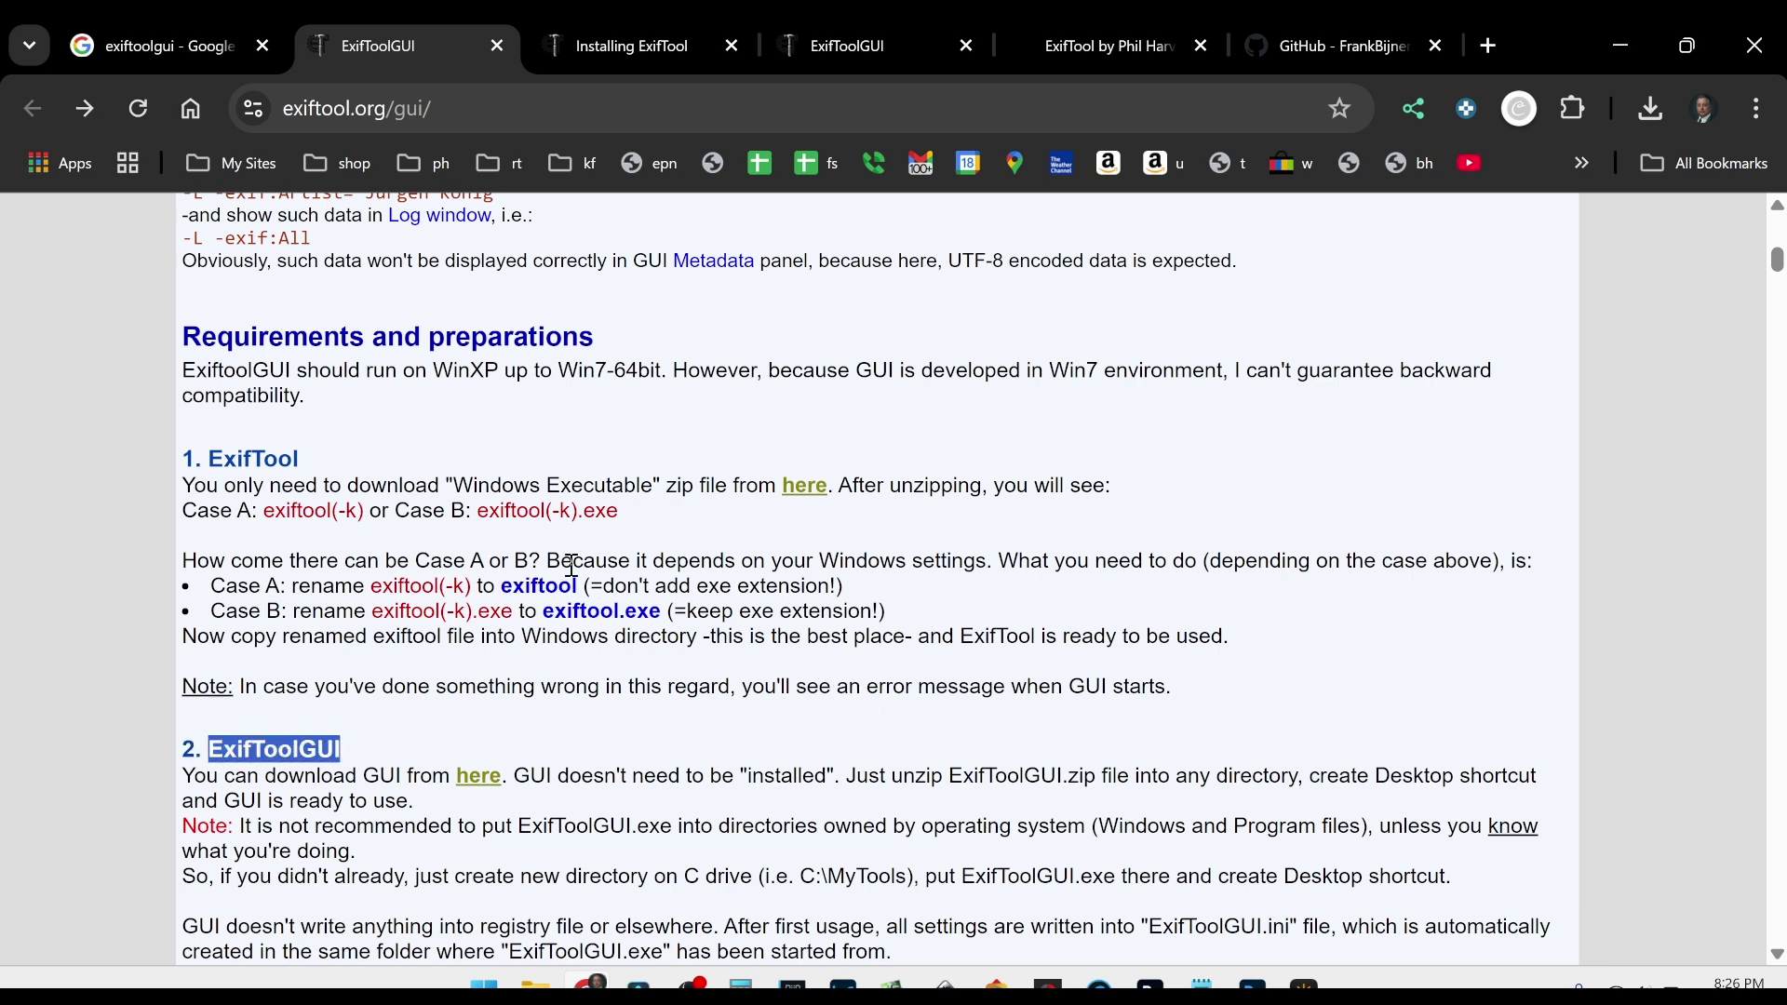
{"action": "left_click", "coordinate": [369, 789]}
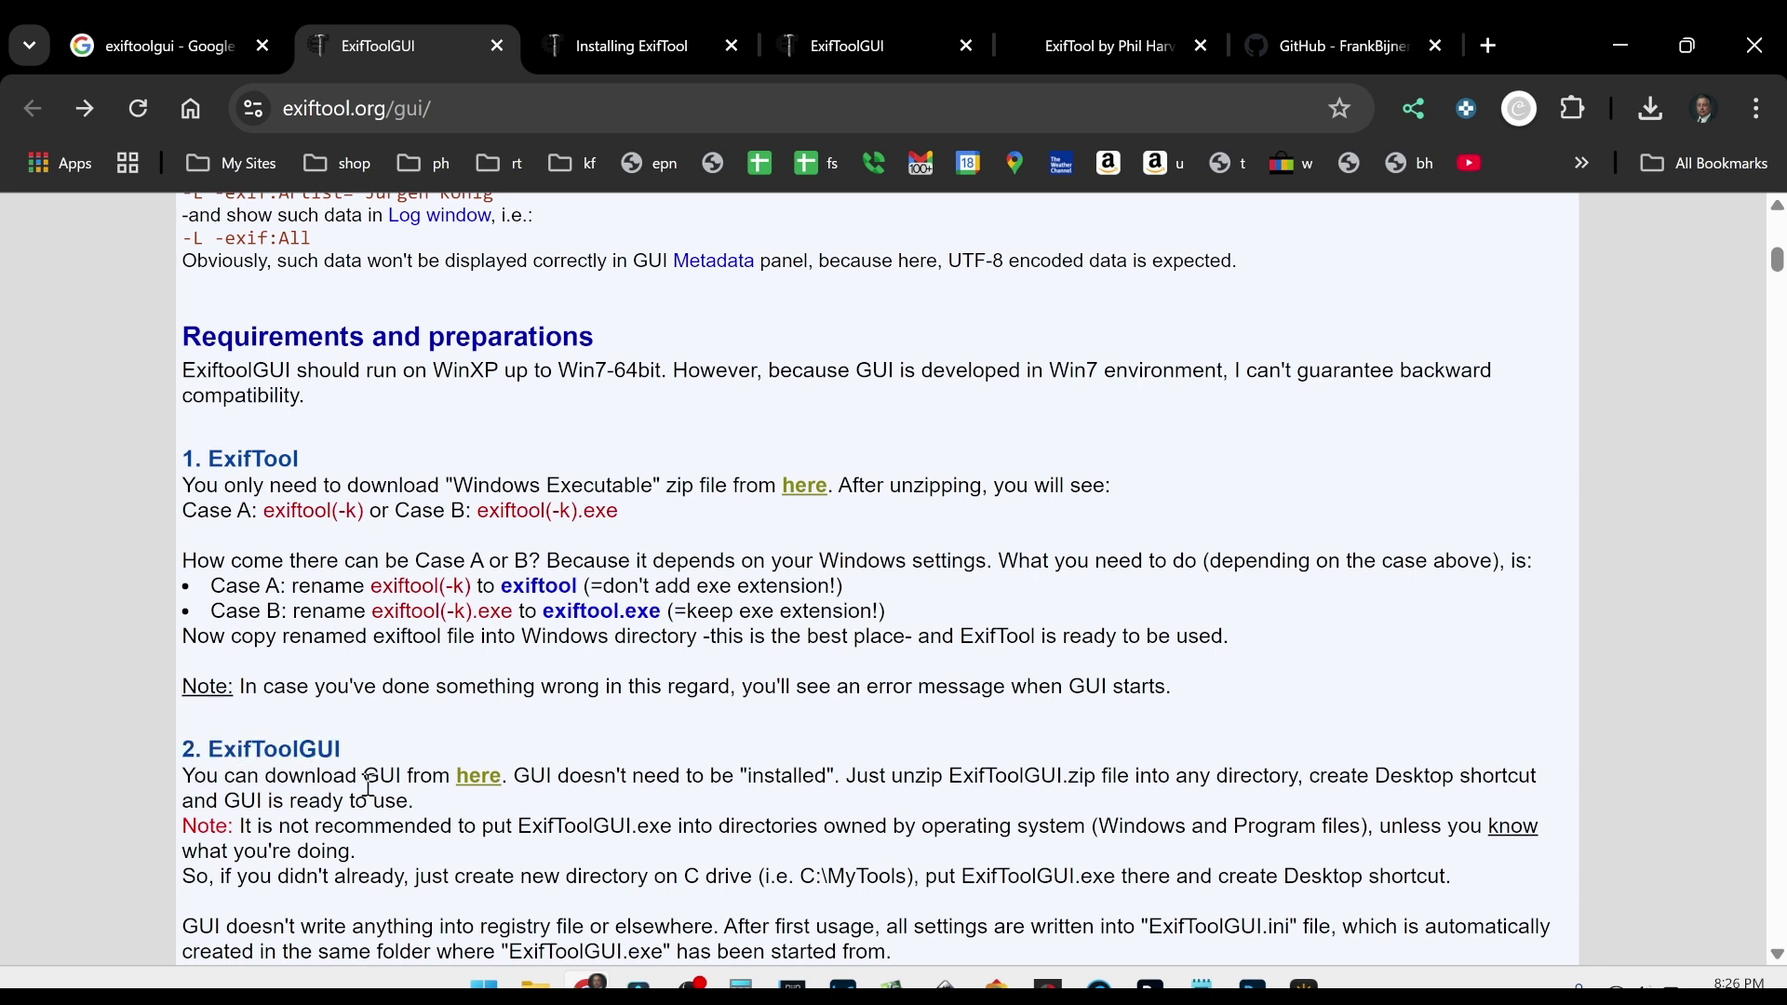
Open the ExifToolGUI forum topic and highlight the note that version 5.16 is unsupported
{"action": "left_click", "coordinate": [479, 778]}
{"action": "scroll", "coordinate": [907, 671], "scroll_direction": "down", "scroll_amount": 5}
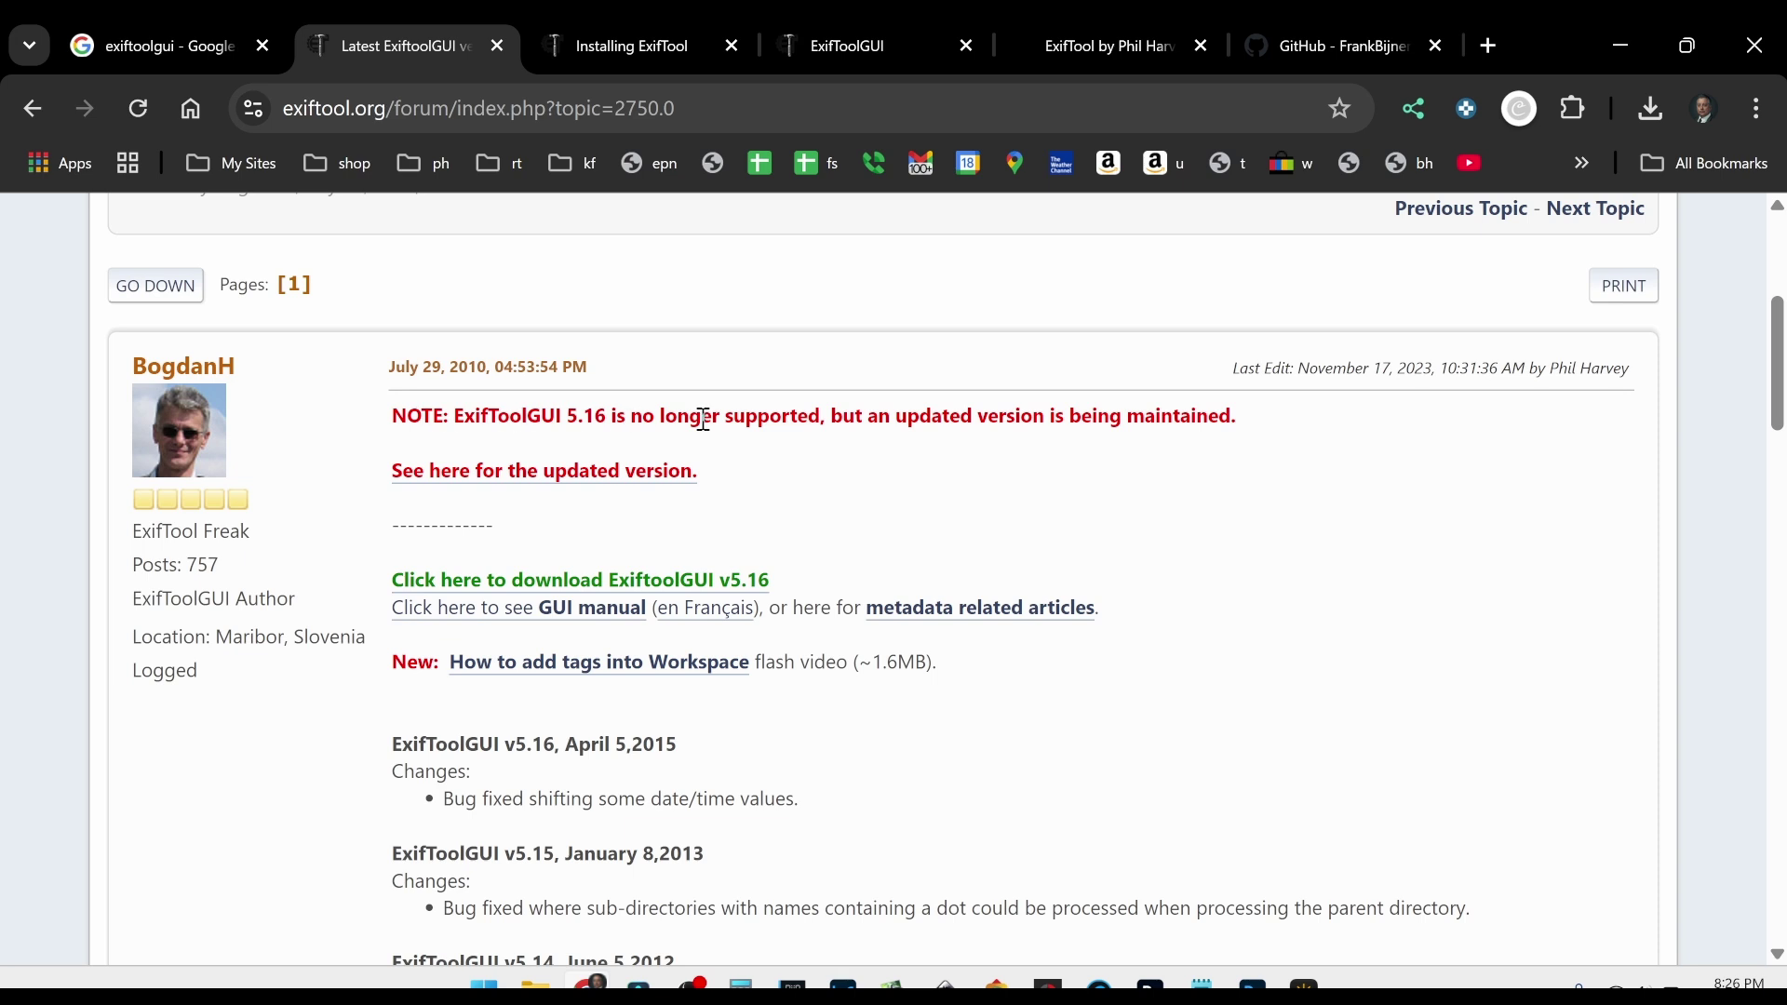
{"action": "left_click_drag", "start_coordinate": [541, 416], "coordinate": [770, 421]}
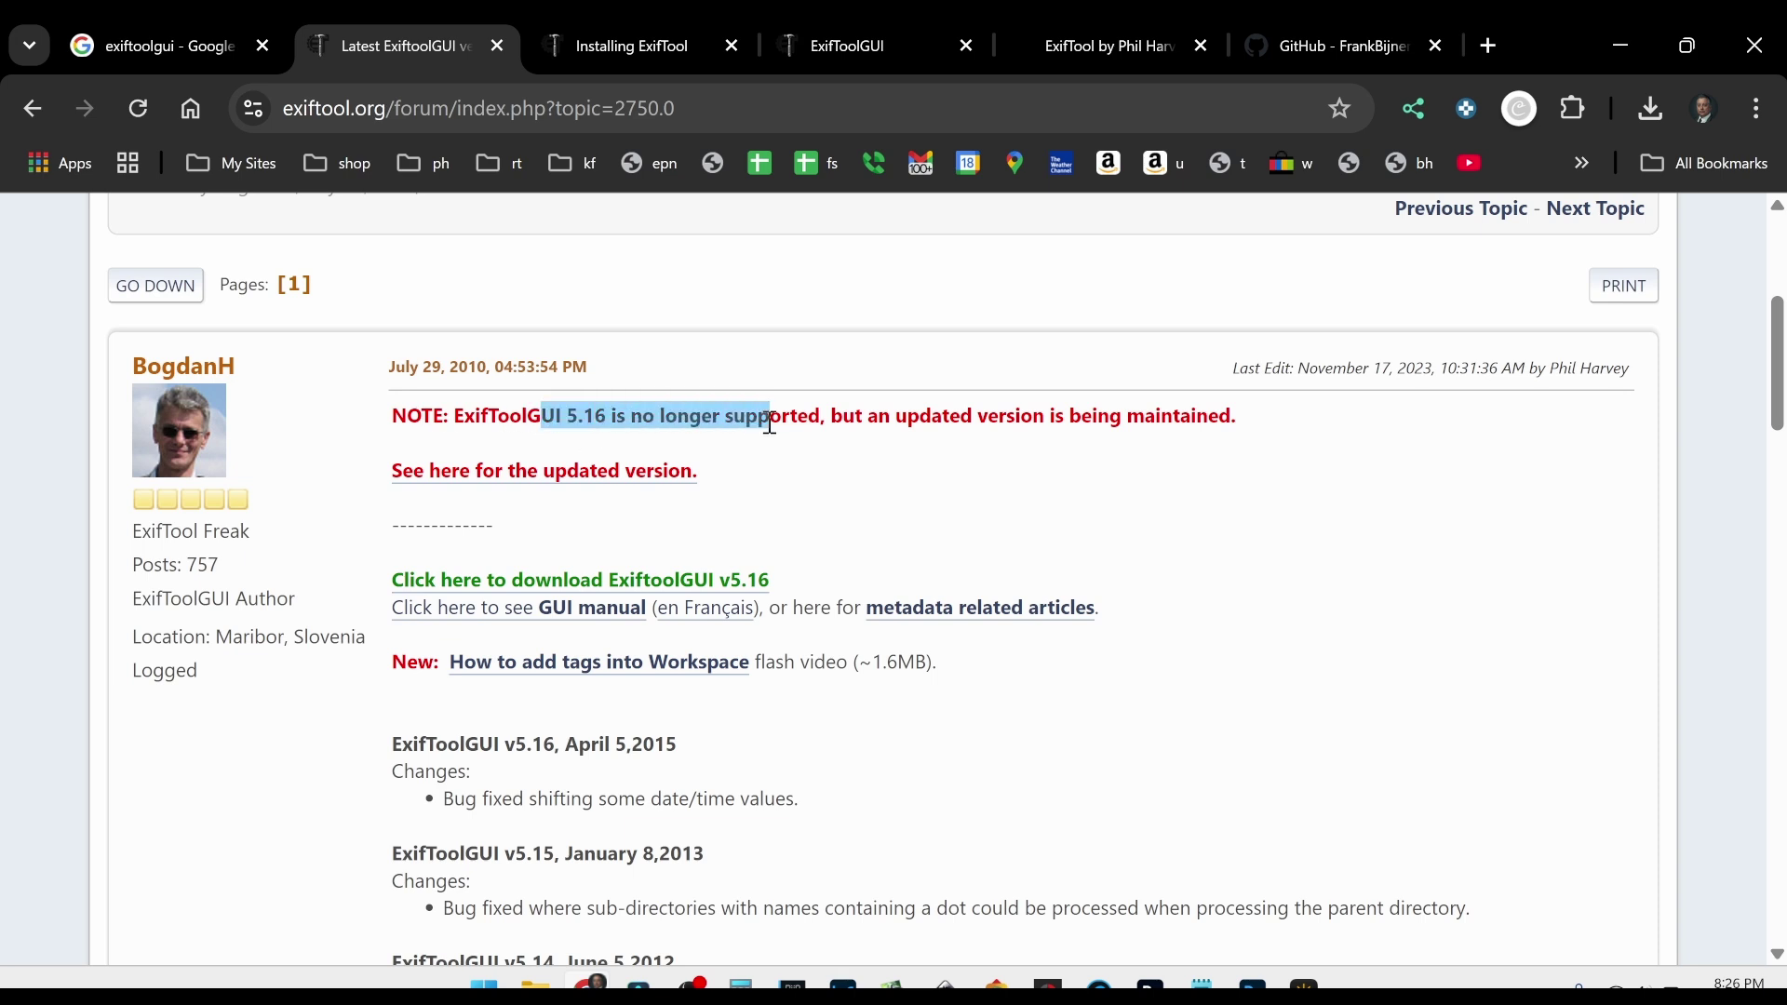
{"action": "left_click", "coordinate": [767, 494]}
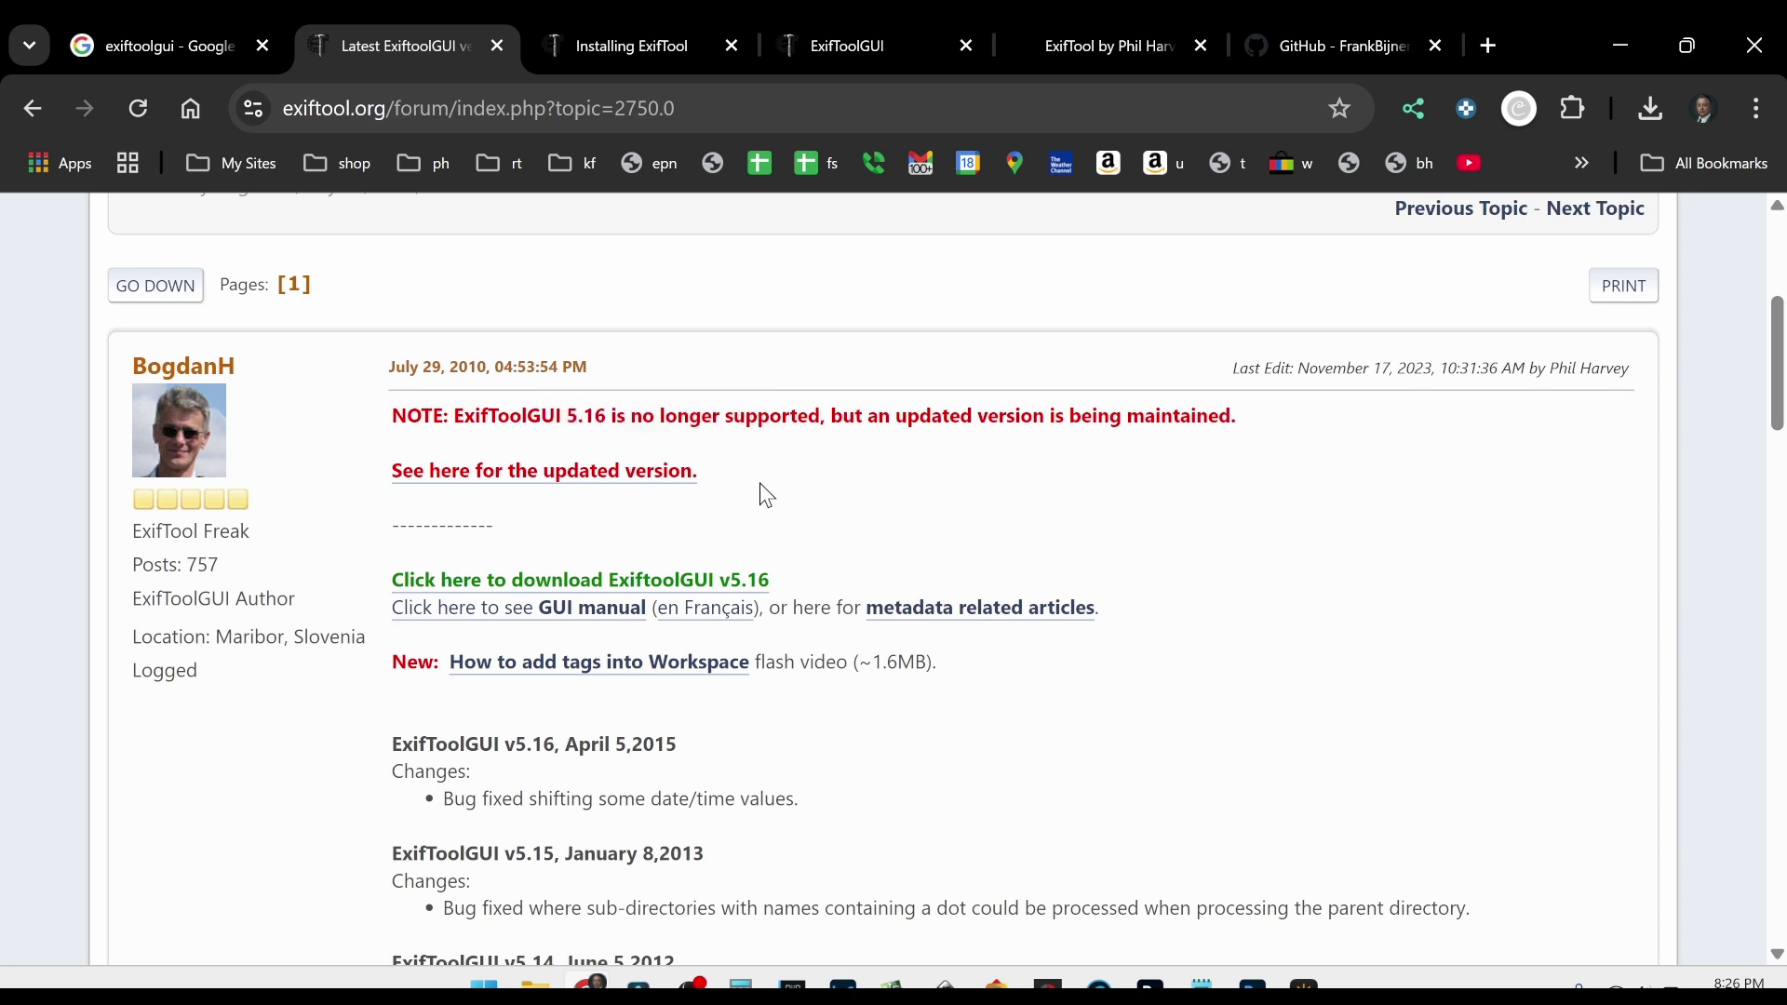
Open the updated ExifToolGui GitHub project and its latest V6.3.8 release page
{"action": "left_click", "coordinate": [507, 482]}
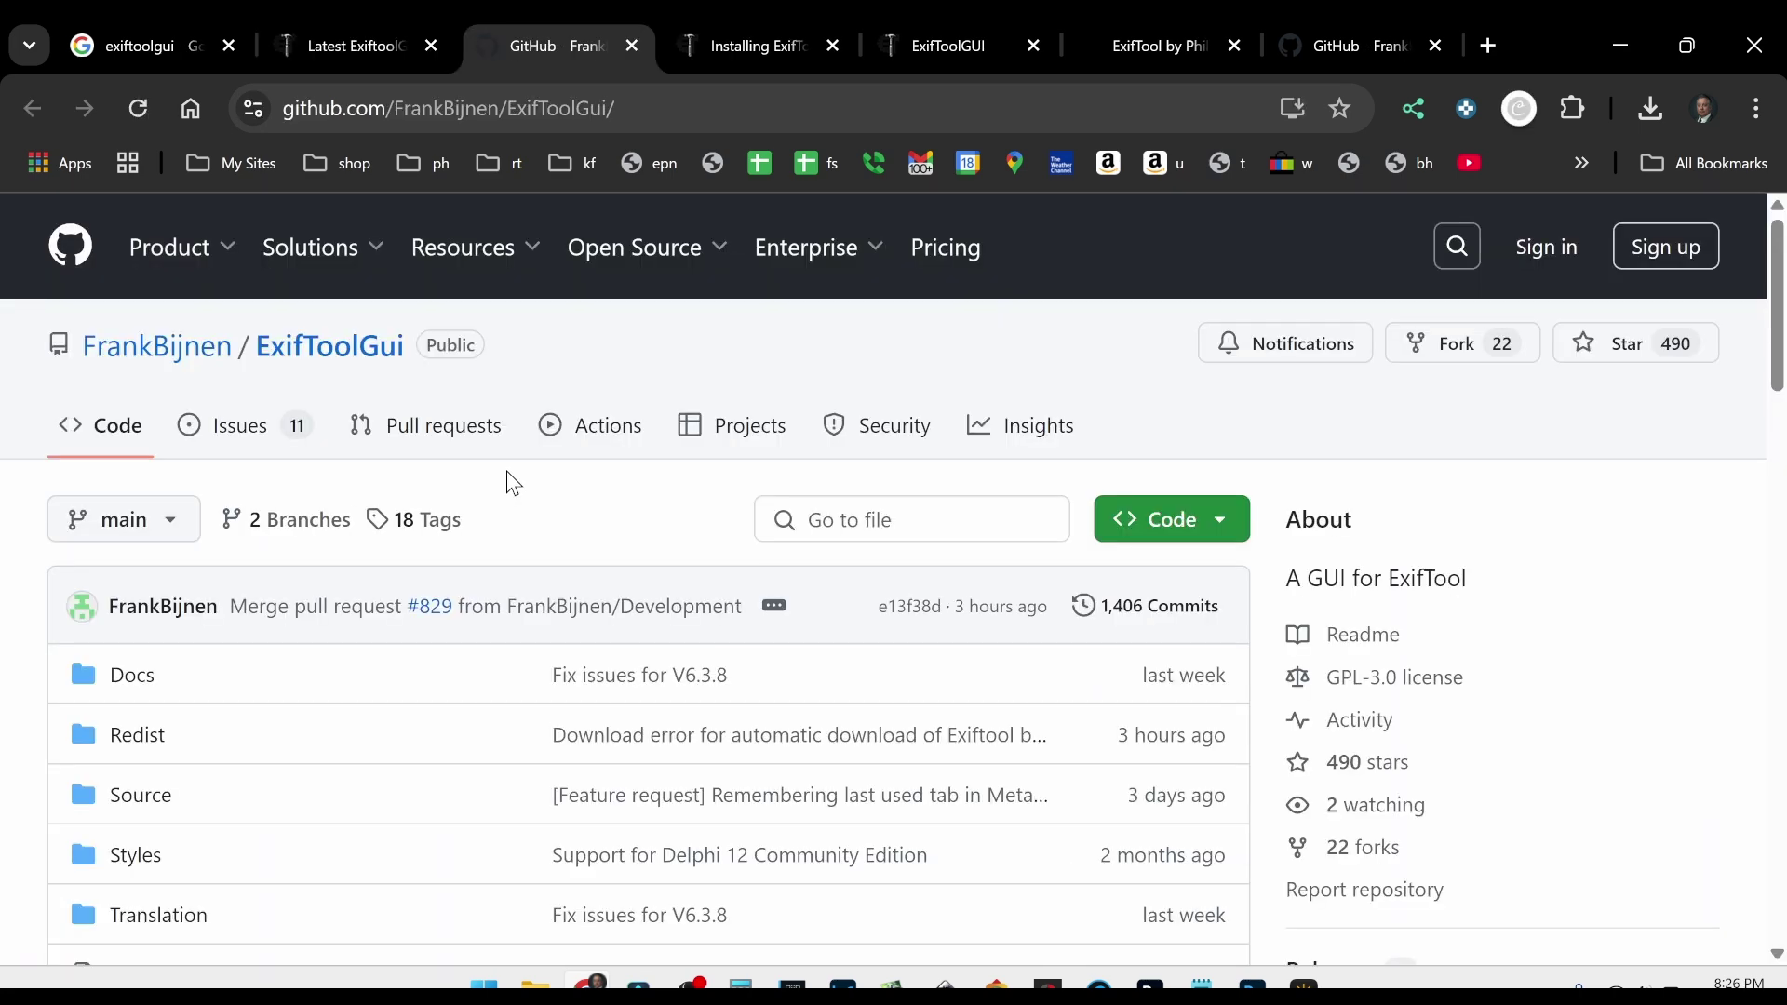
{"action": "scroll", "coordinate": [618, 495], "scroll_direction": "down", "scroll_amount": 2}
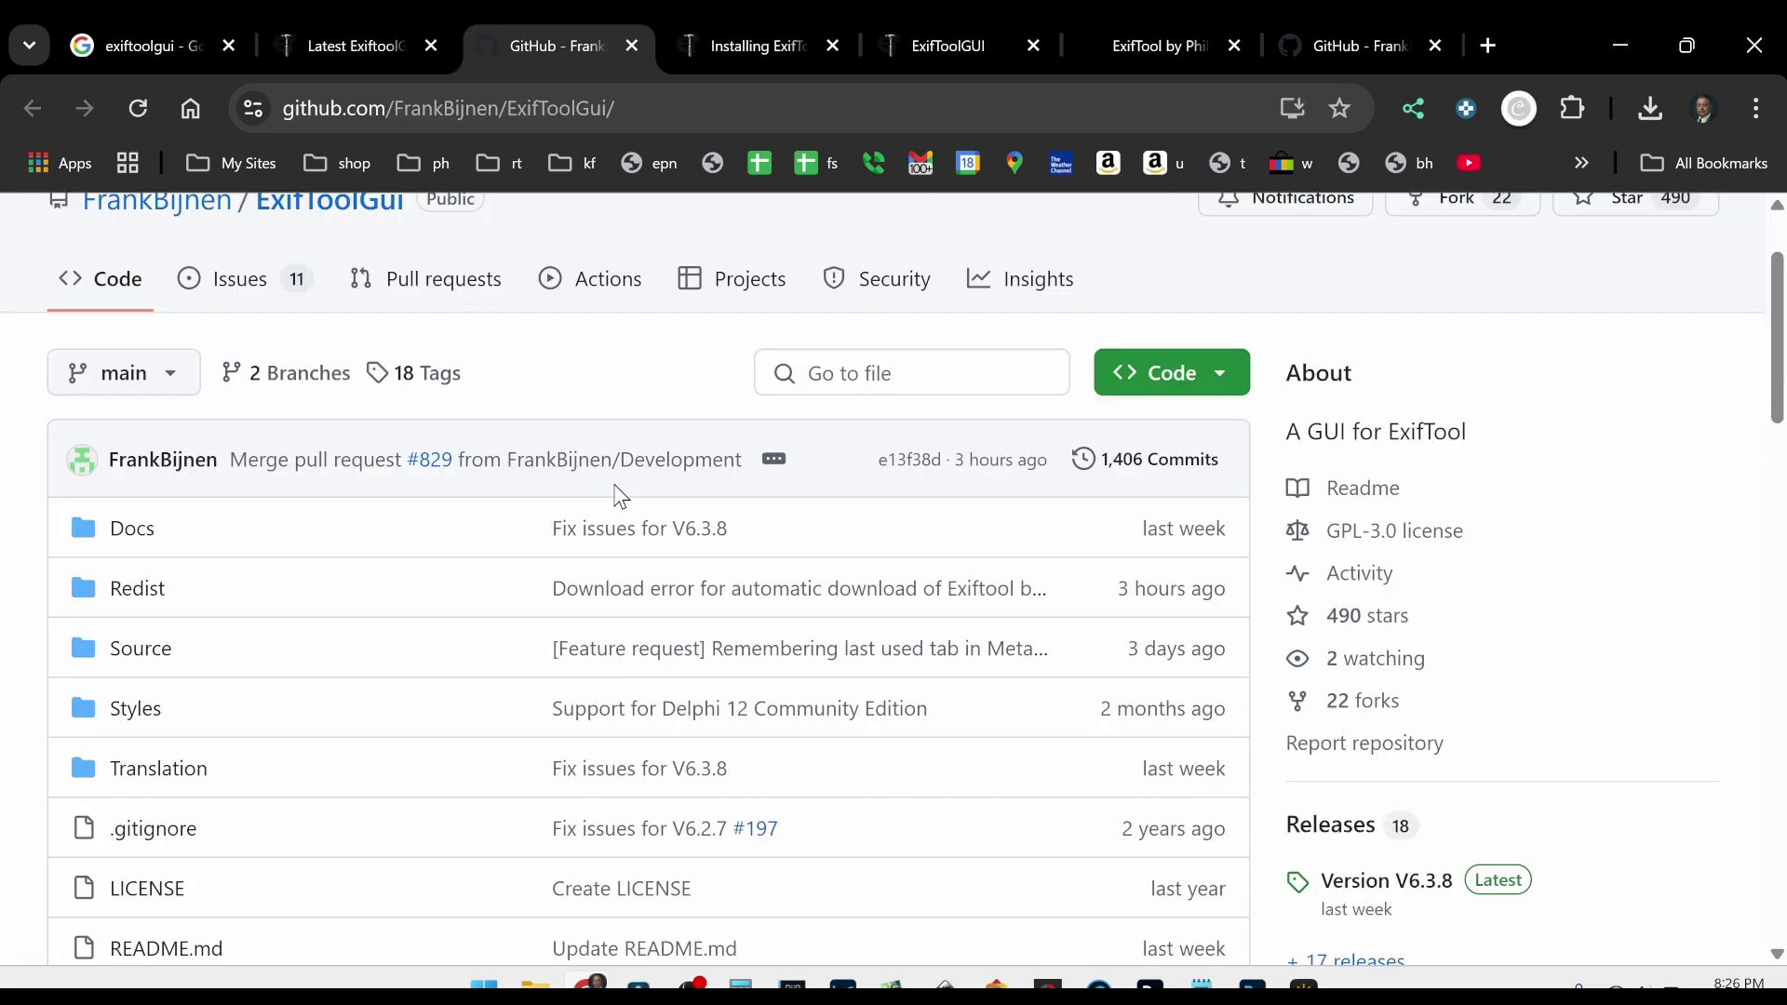
{"action": "scroll", "coordinate": [621, 496], "scroll_direction": "down", "scroll_amount": 8}
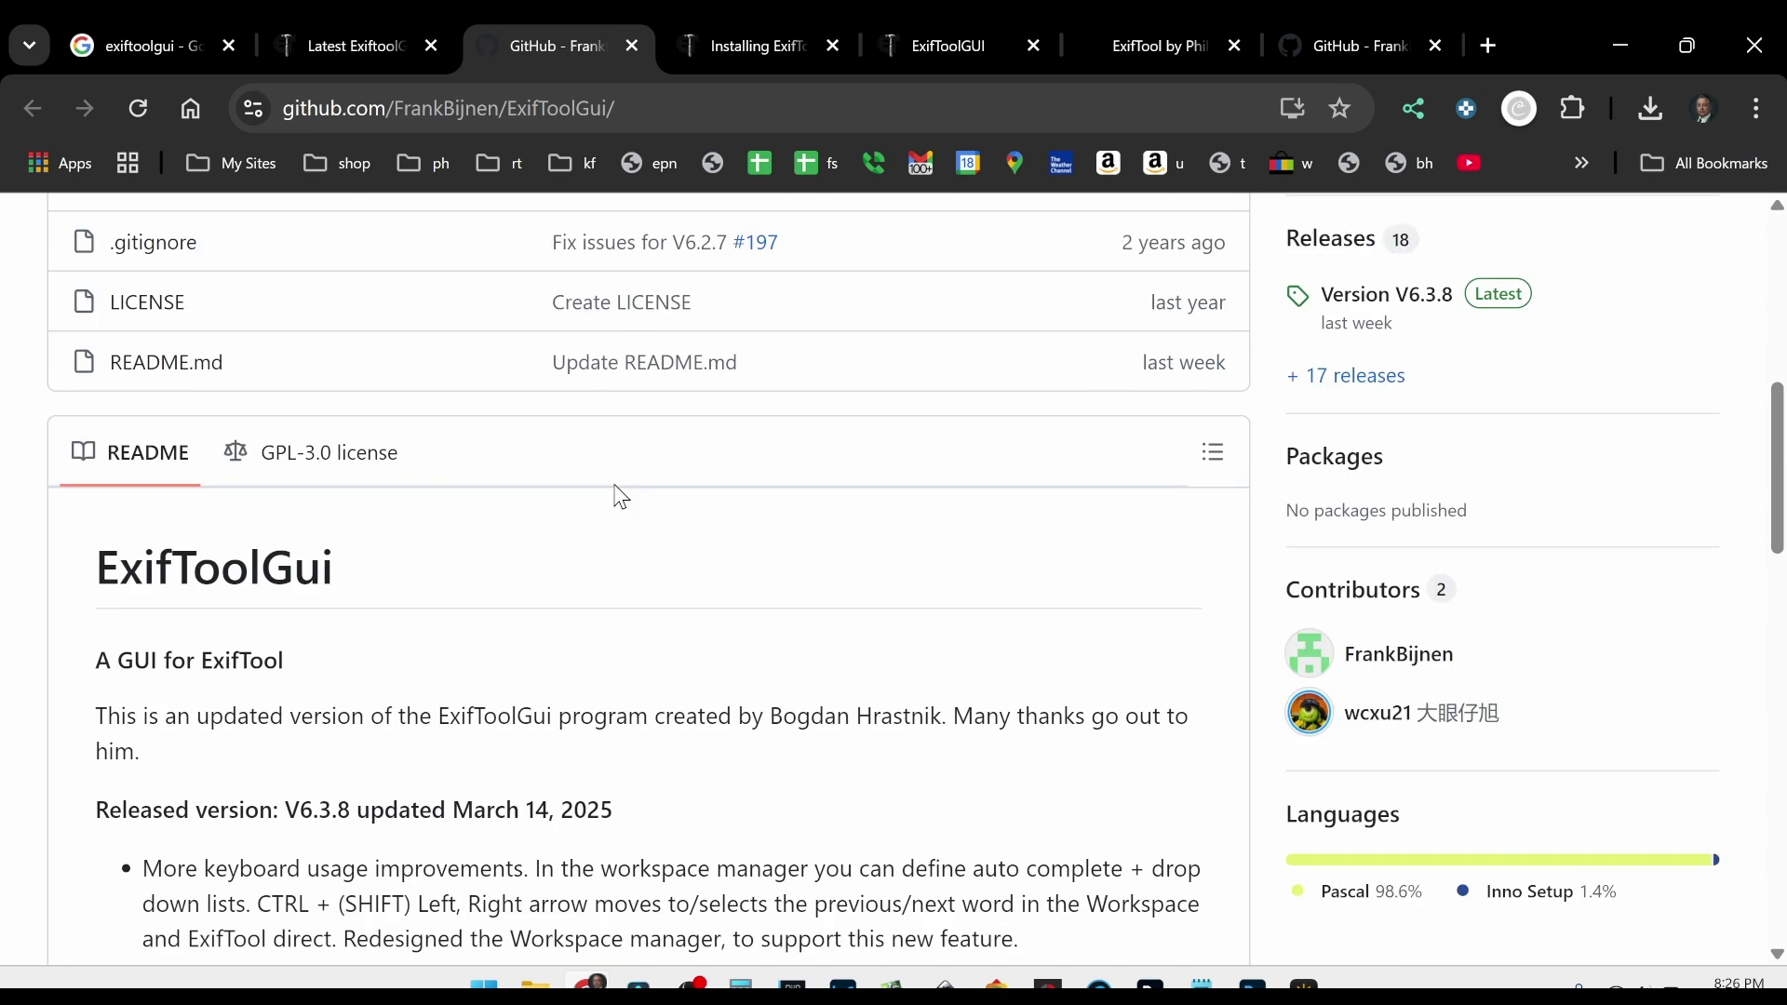
{"action": "scroll", "coordinate": [621, 496], "scroll_direction": "down", "scroll_amount": 2}
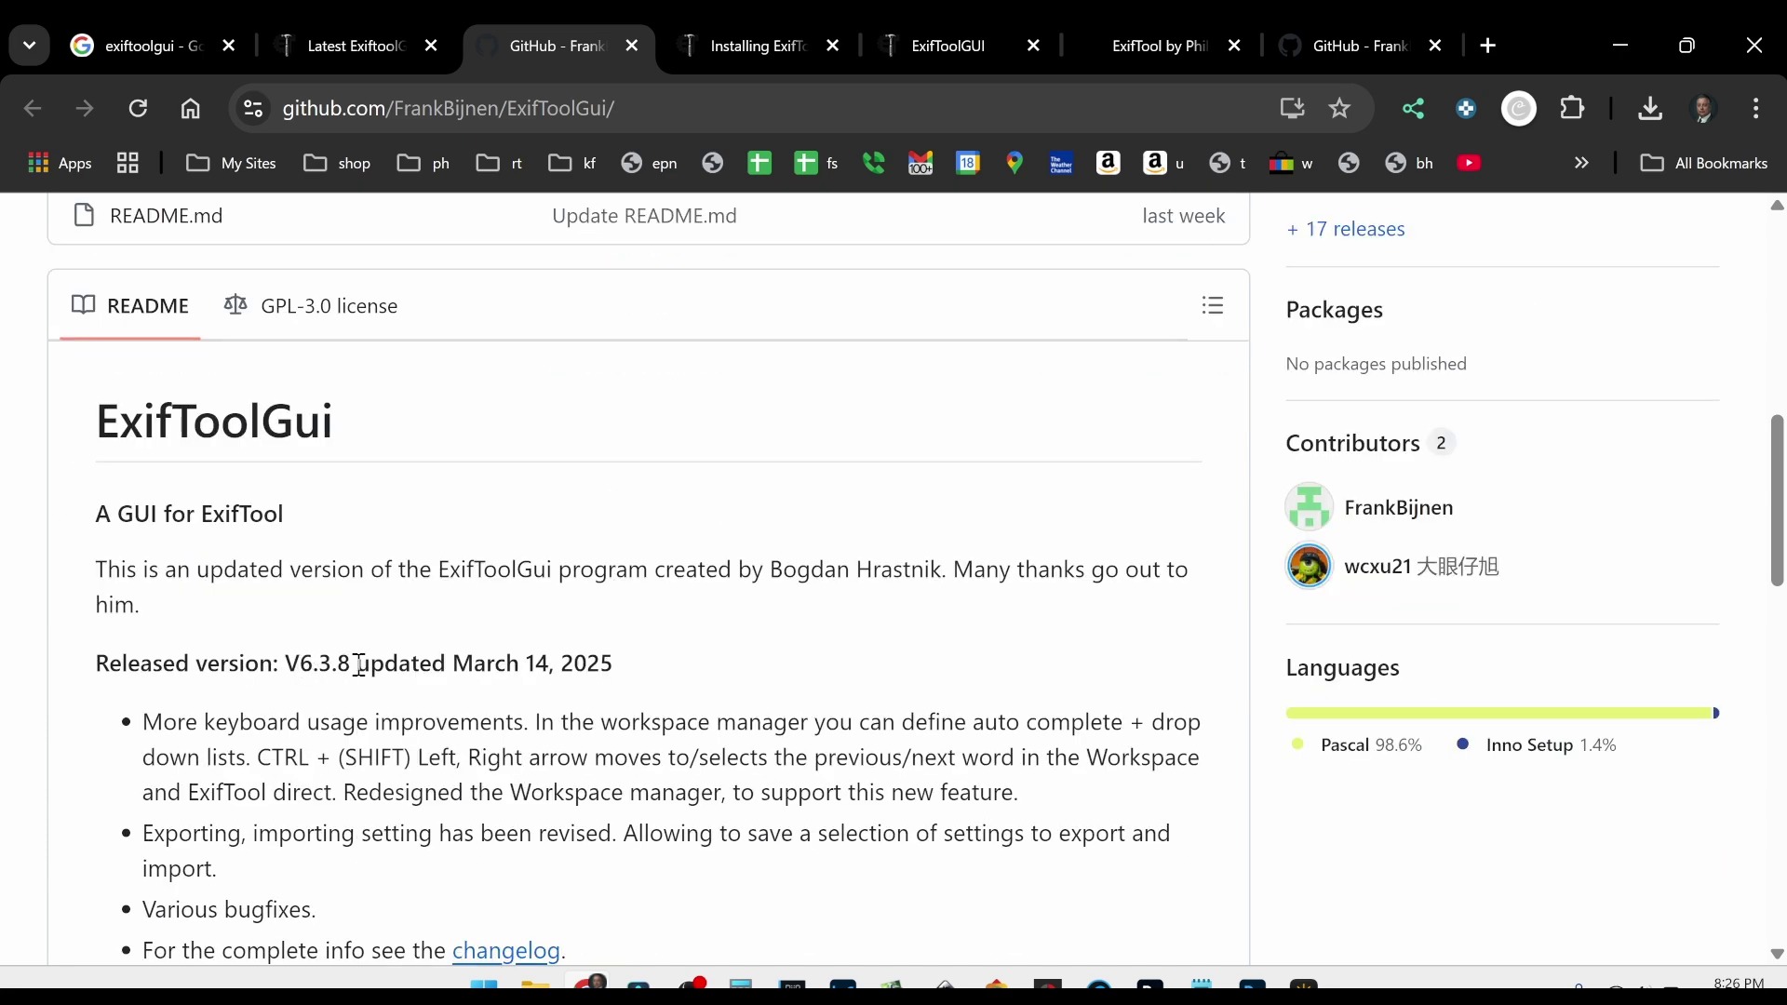
{"action": "left_click_drag", "start_coordinate": [455, 664], "coordinate": [638, 668]}
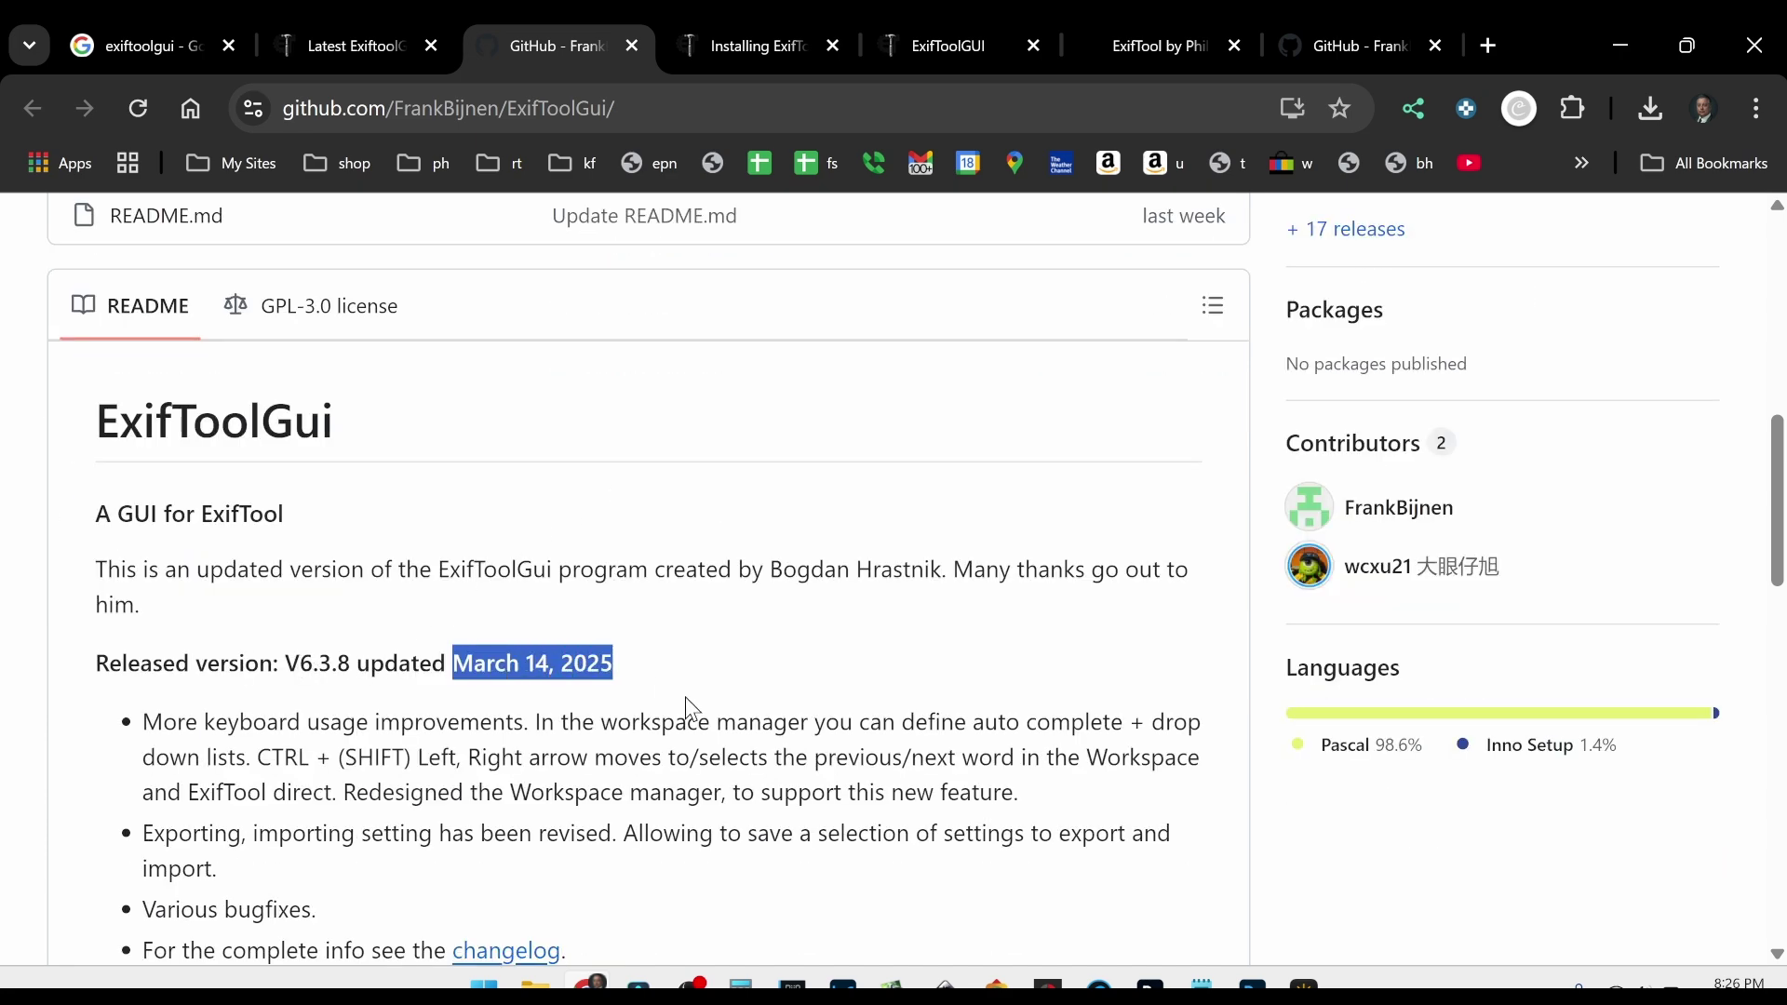
{"action": "scroll", "coordinate": [690, 710], "scroll_direction": "down", "scroll_amount": 2}
{"action": "scroll", "coordinate": [690, 710], "scroll_direction": "down", "scroll_amount": 2}
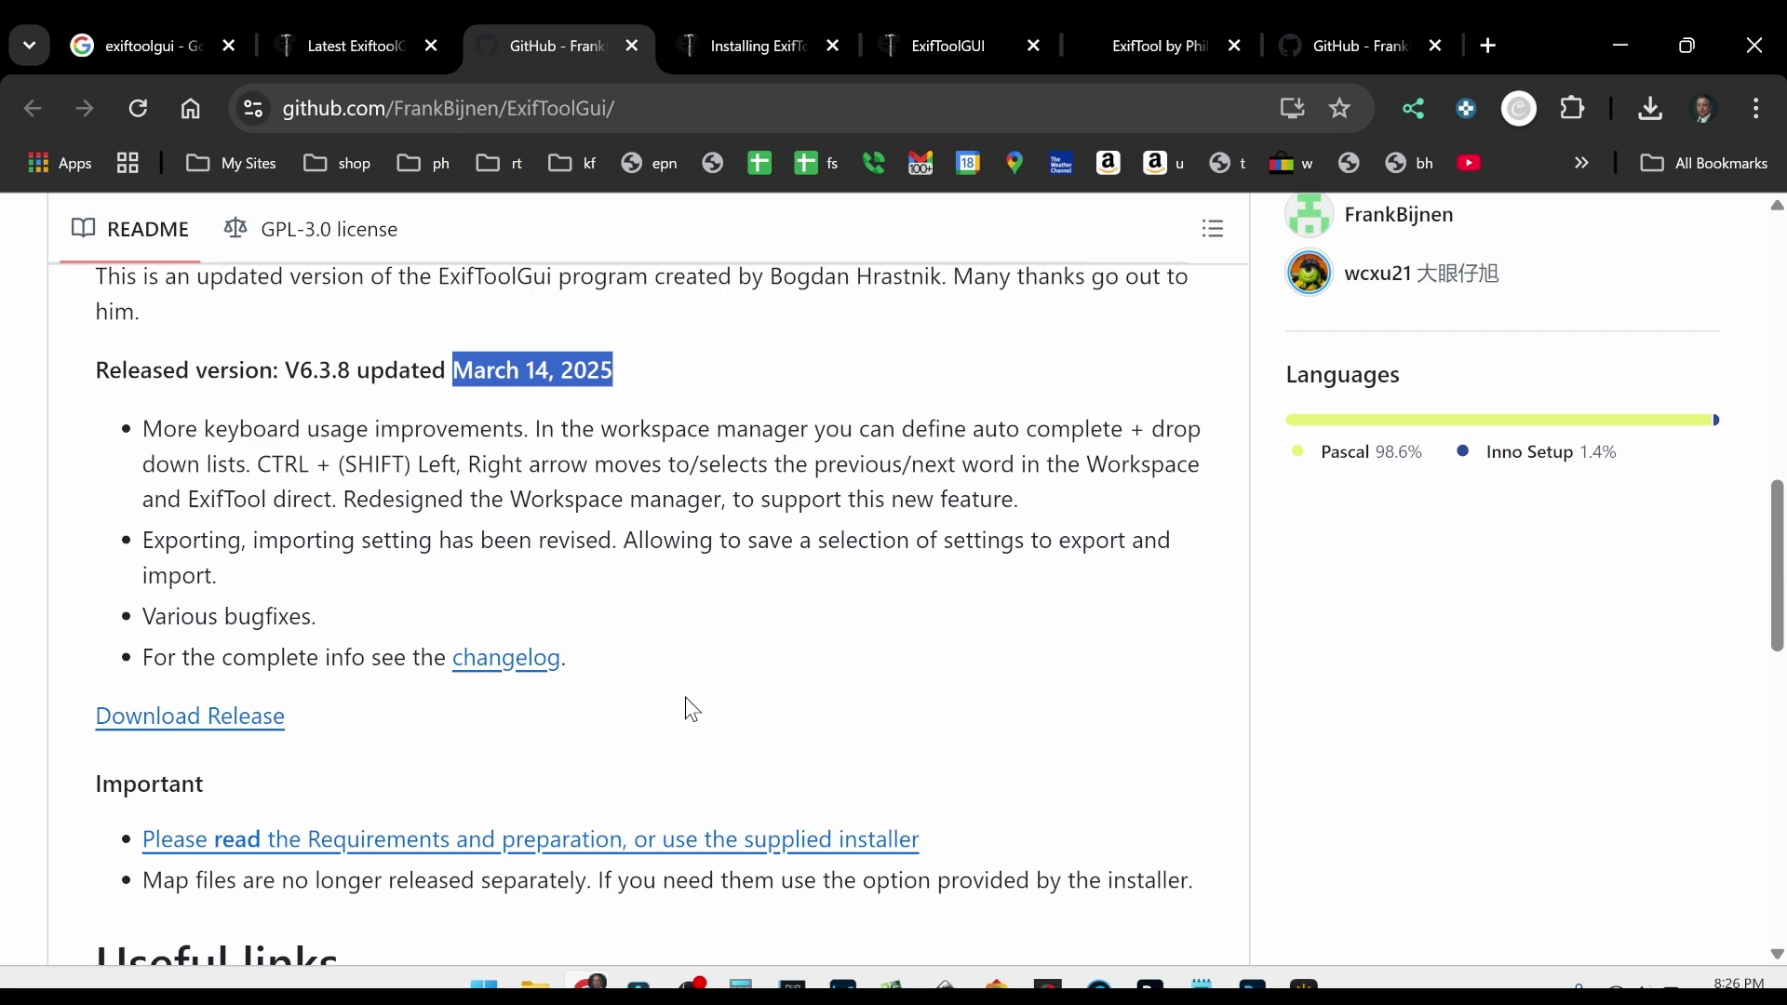
{"action": "scroll", "coordinate": [687, 700], "scroll_direction": "down", "scroll_amount": 2}
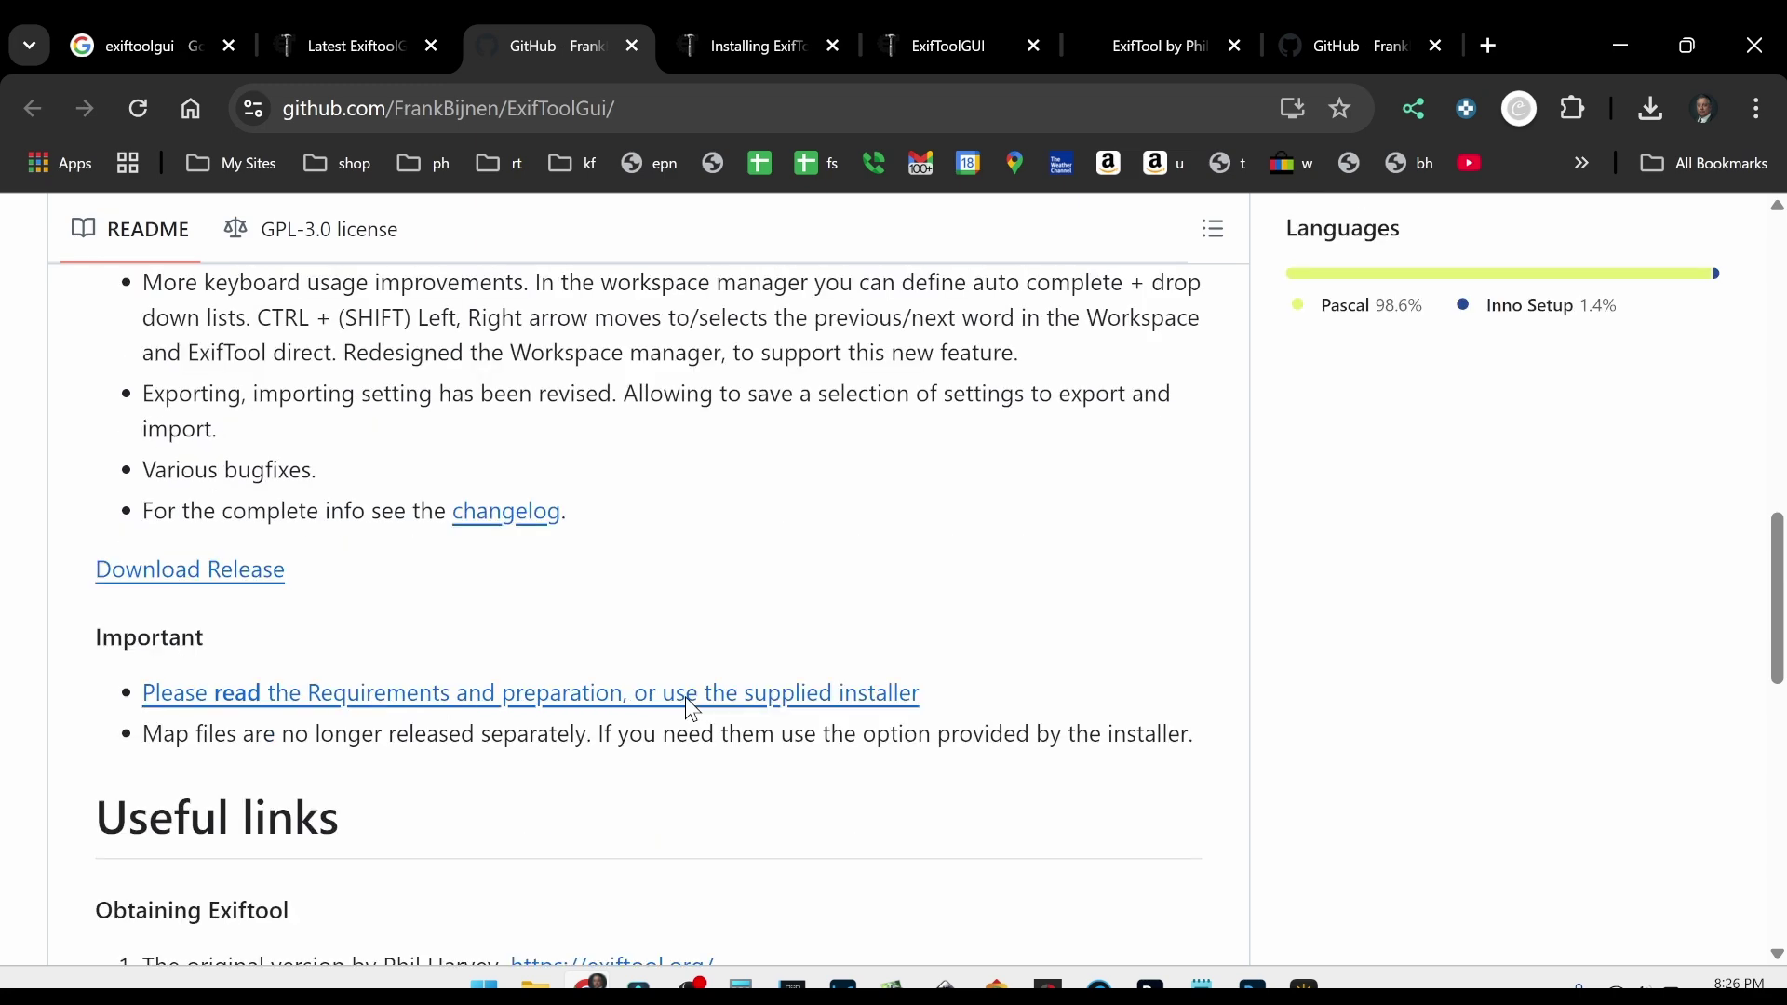
{"action": "left_click", "coordinate": [258, 584]}
Download ExifToolGUI_install_6.3.8.0.exe from the release Assets and save it to Downloads
{"action": "scroll", "coordinate": [740, 670], "scroll_direction": "down", "scroll_amount": 4}
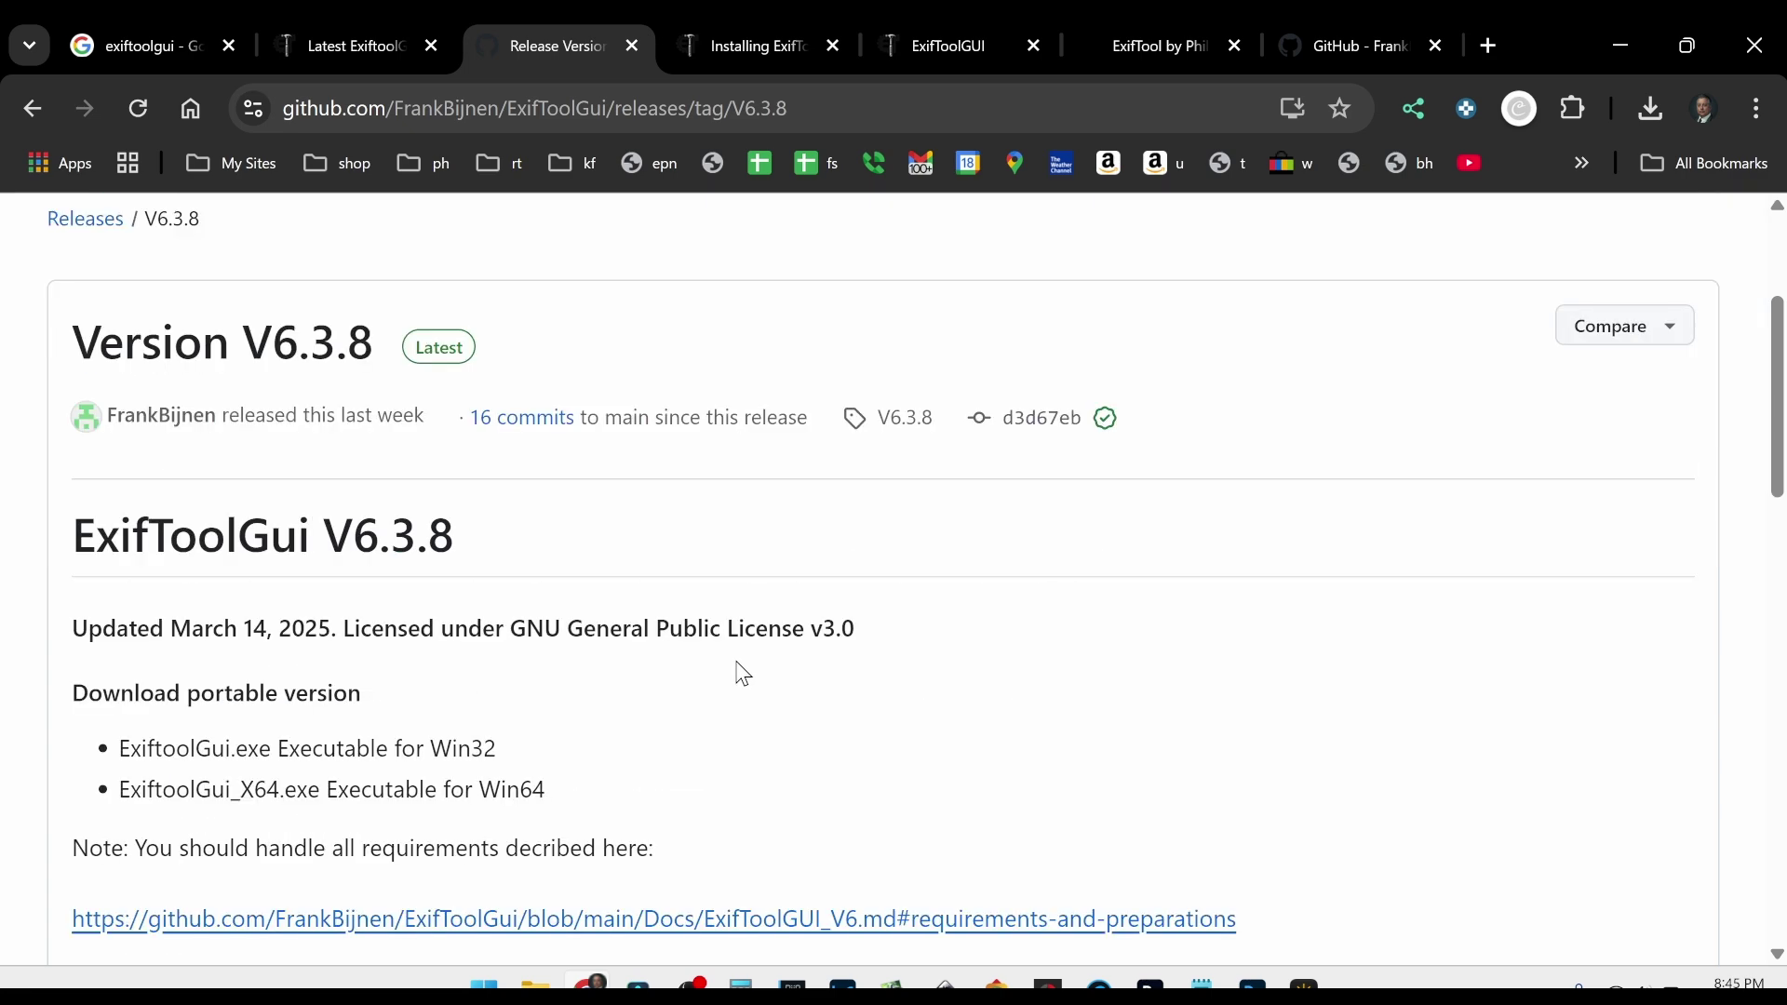
{"action": "scroll", "coordinate": [743, 672], "scroll_direction": "down", "scroll_amount": 6}
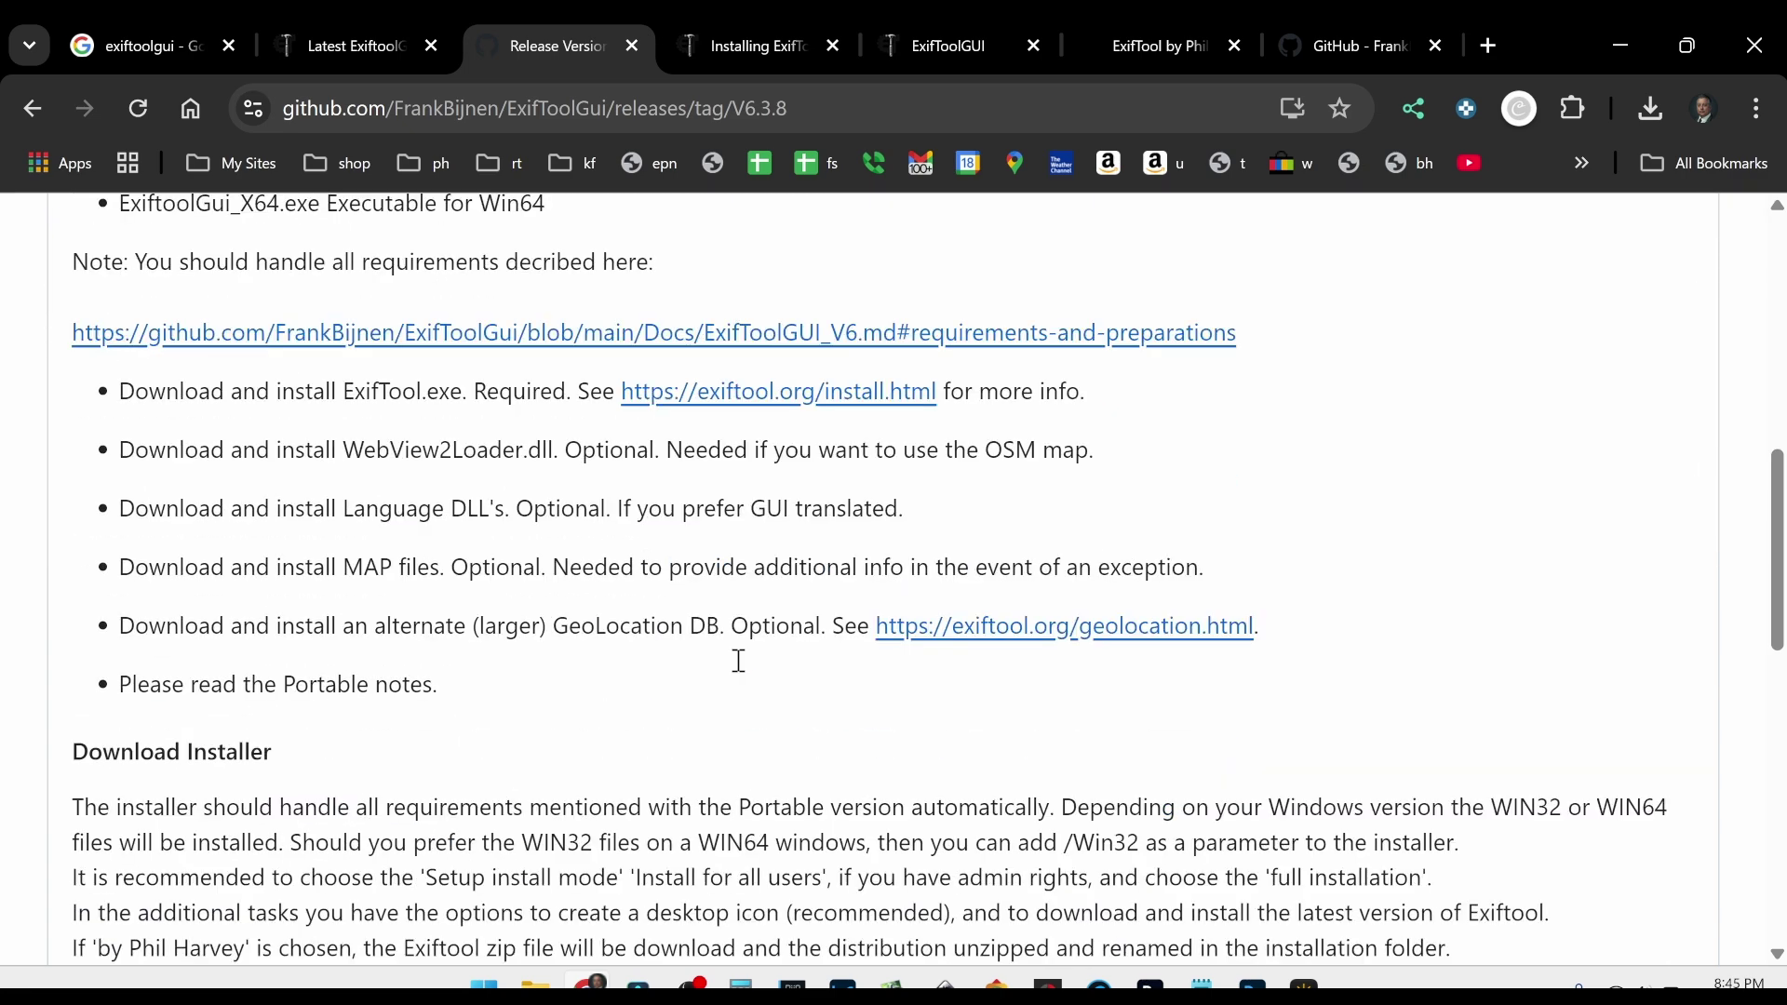
{"action": "scroll", "coordinate": [740, 661], "scroll_direction": "down", "scroll_amount": 11}
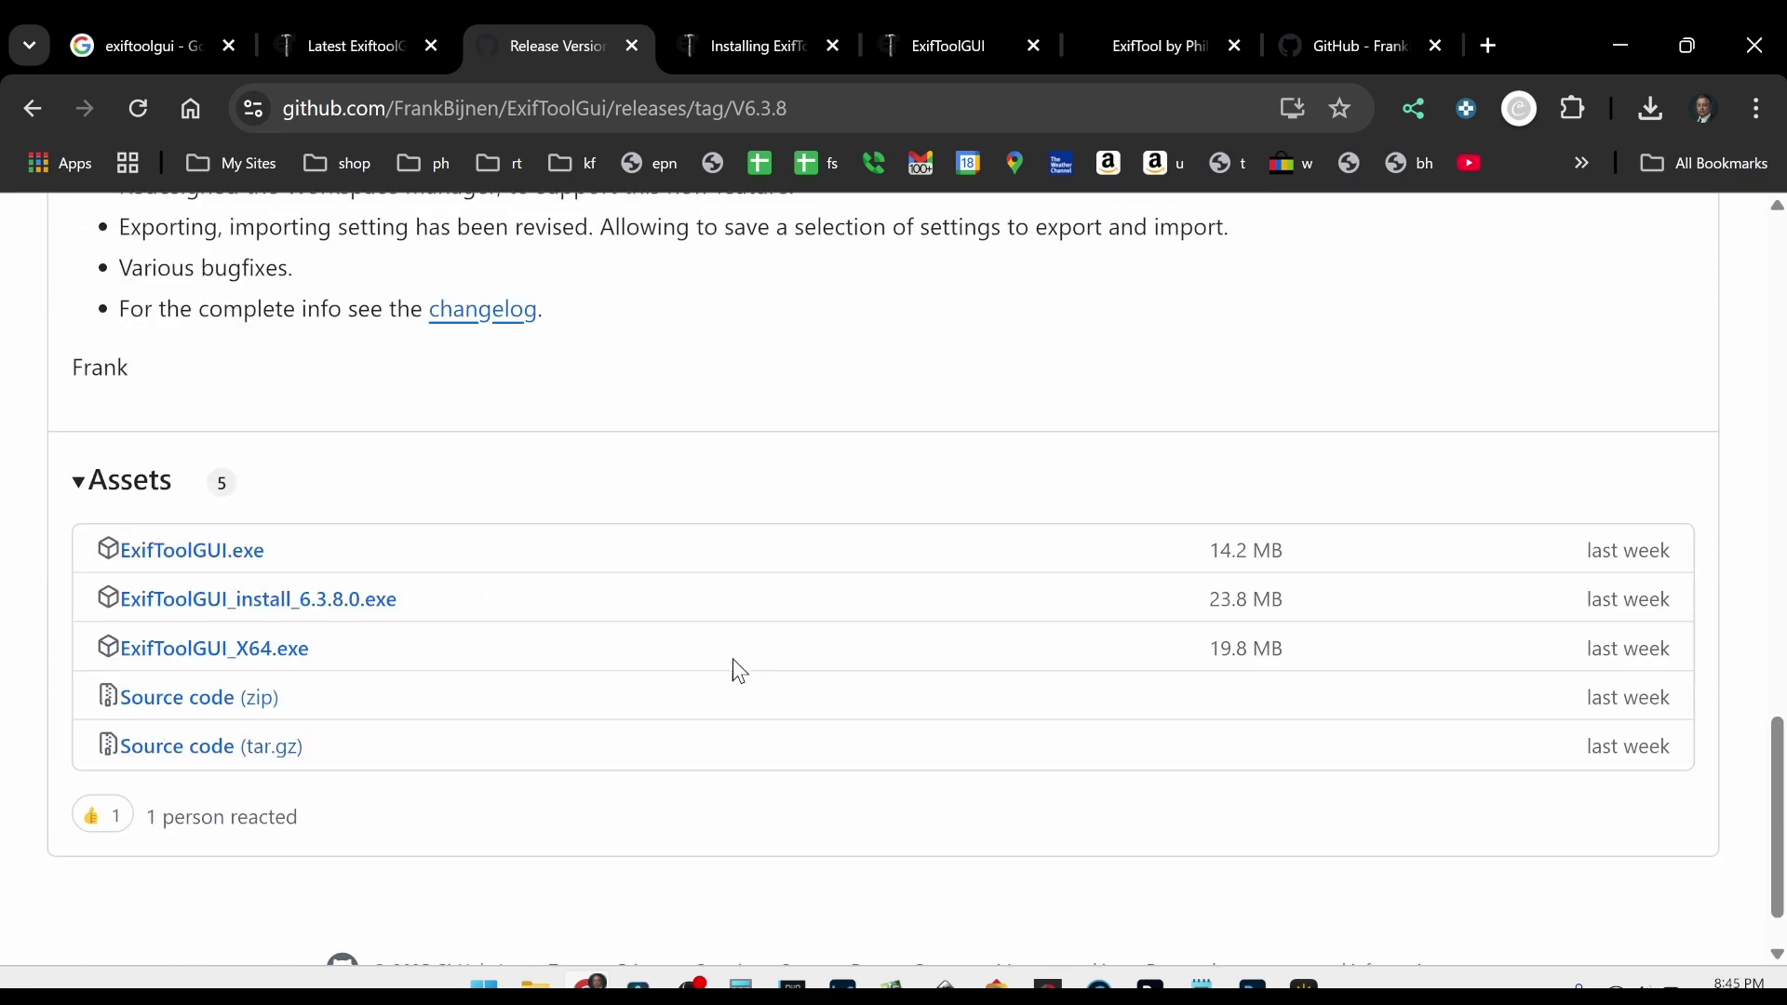
{"action": "left_click", "coordinate": [277, 622]}
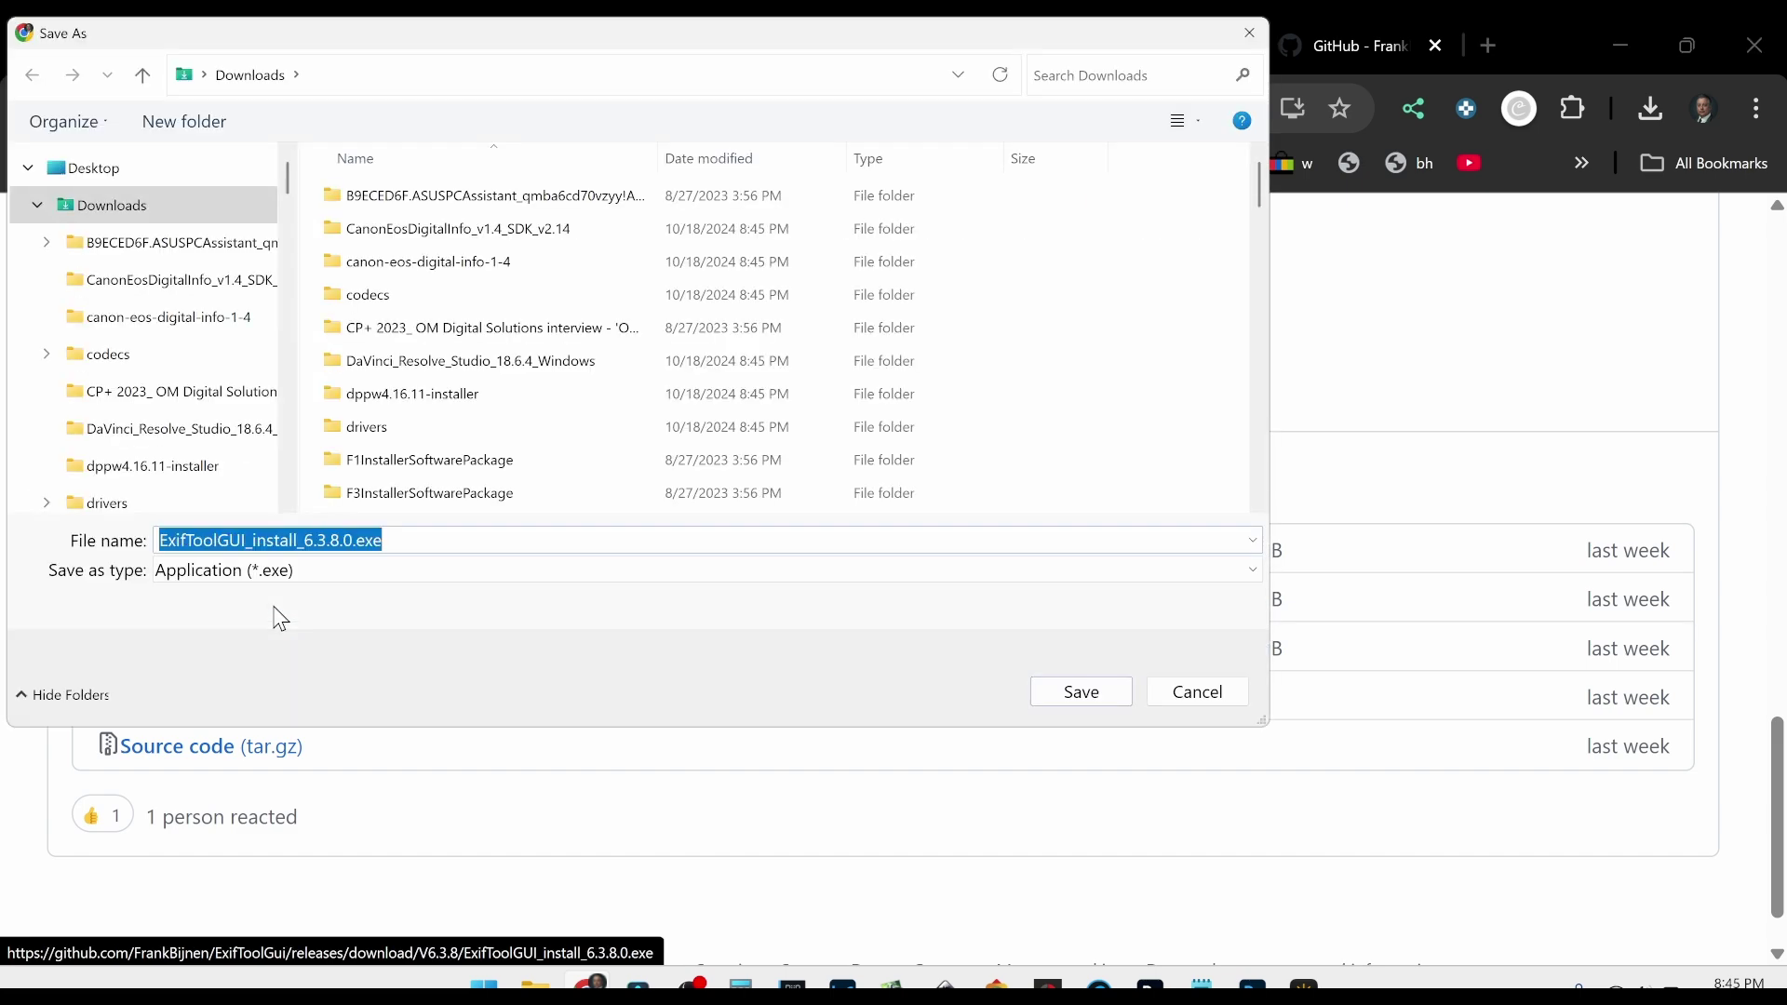
{"action": "left_click", "coordinate": [1052, 696]}
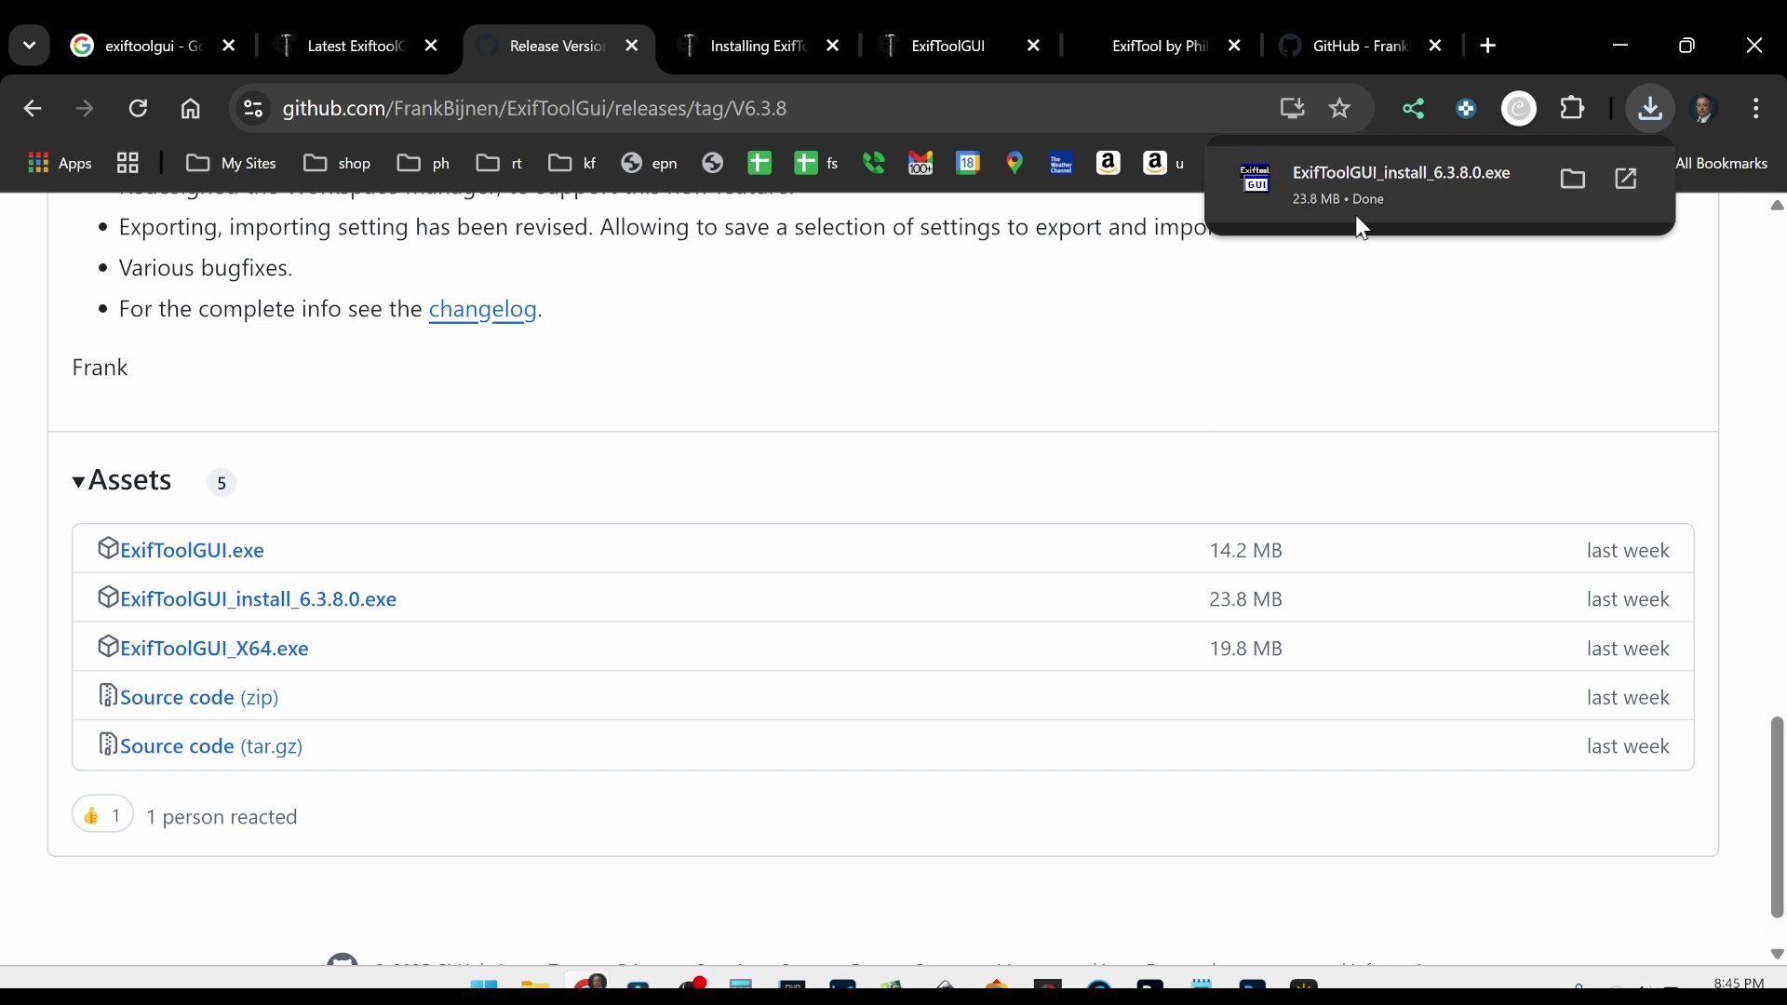
Launch the installer and allow it past SmartScreen via More info > Run anyway
{"action": "left_click", "coordinate": [1450, 175]}
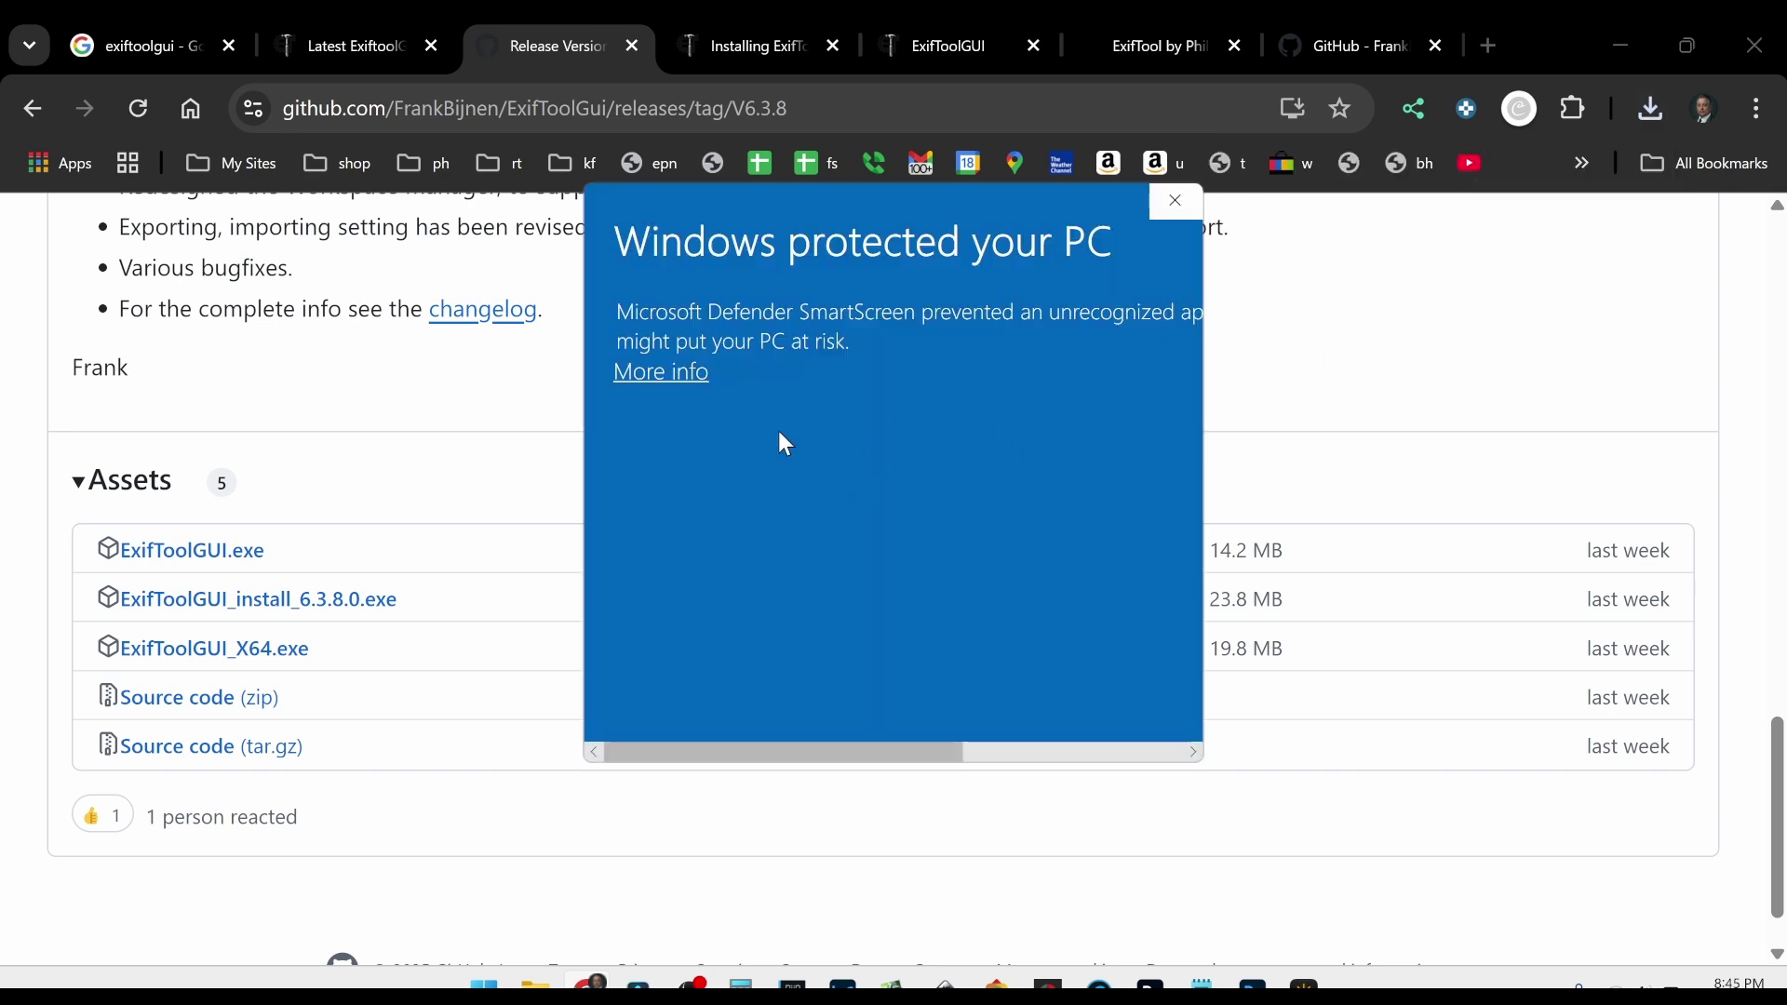
{"action": "left_click", "coordinate": [661, 374]}
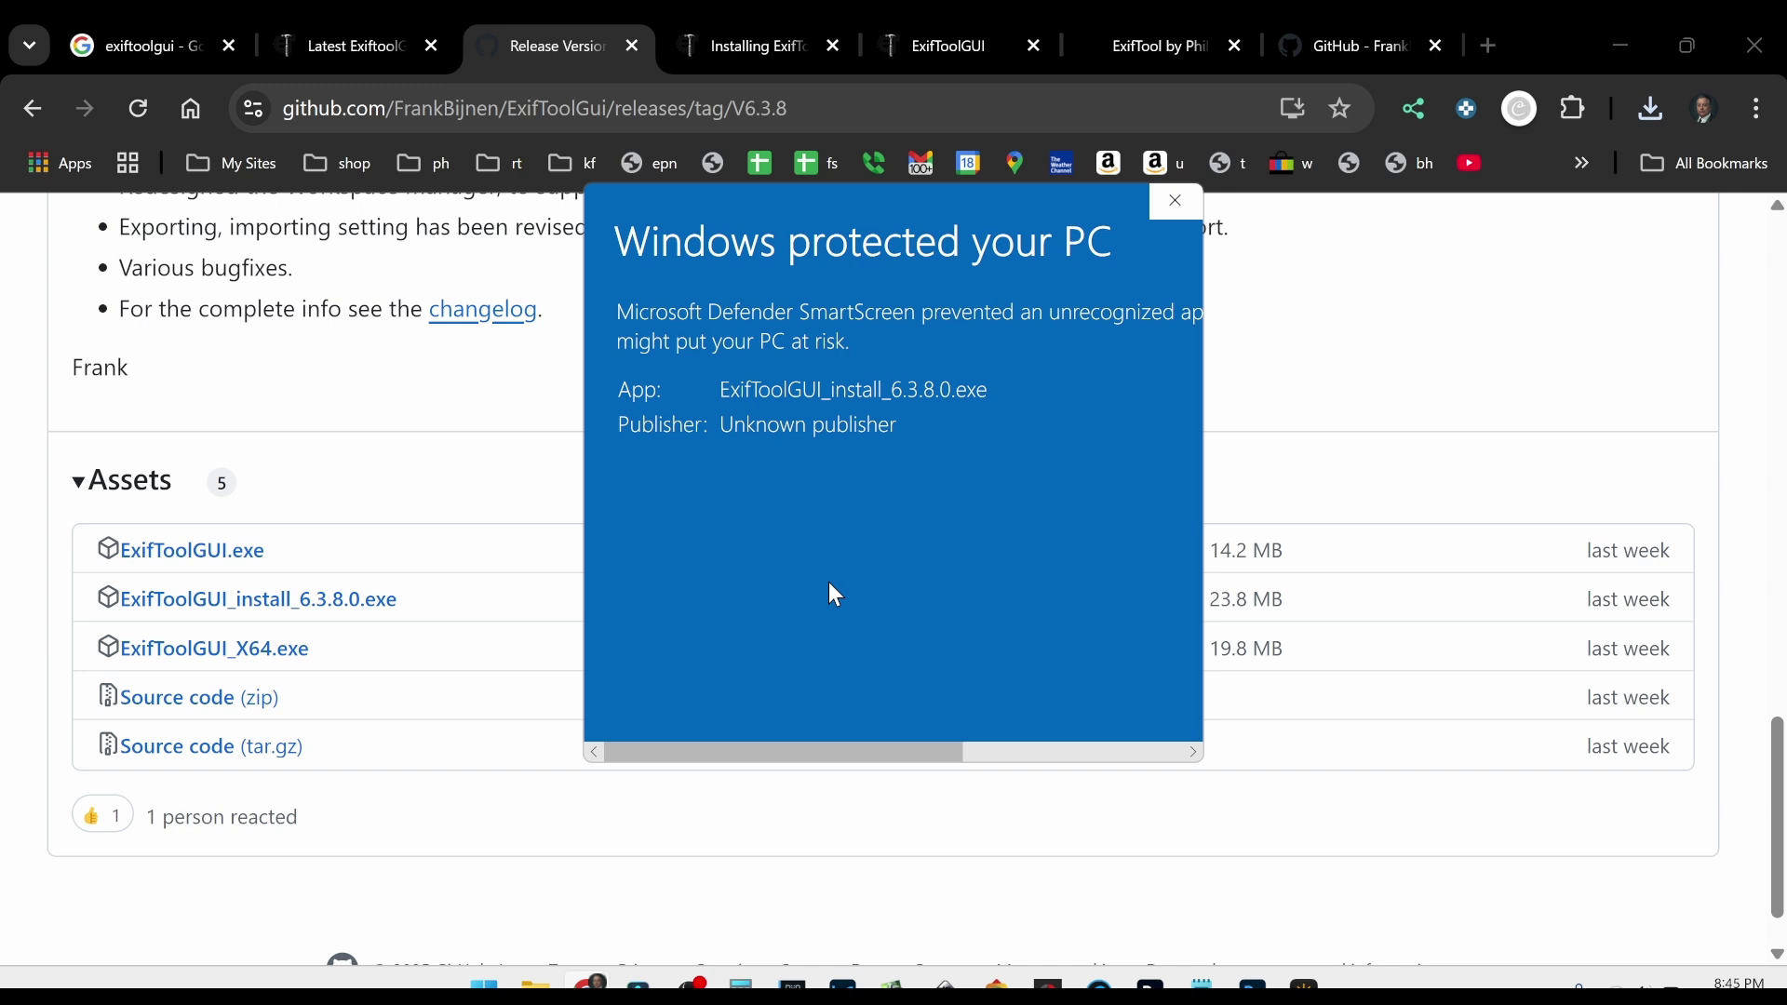
{"action": "left_click_drag", "start_coordinate": [943, 750], "coordinate": [1121, 762]}
{"action": "left_click", "coordinate": [974, 517]}
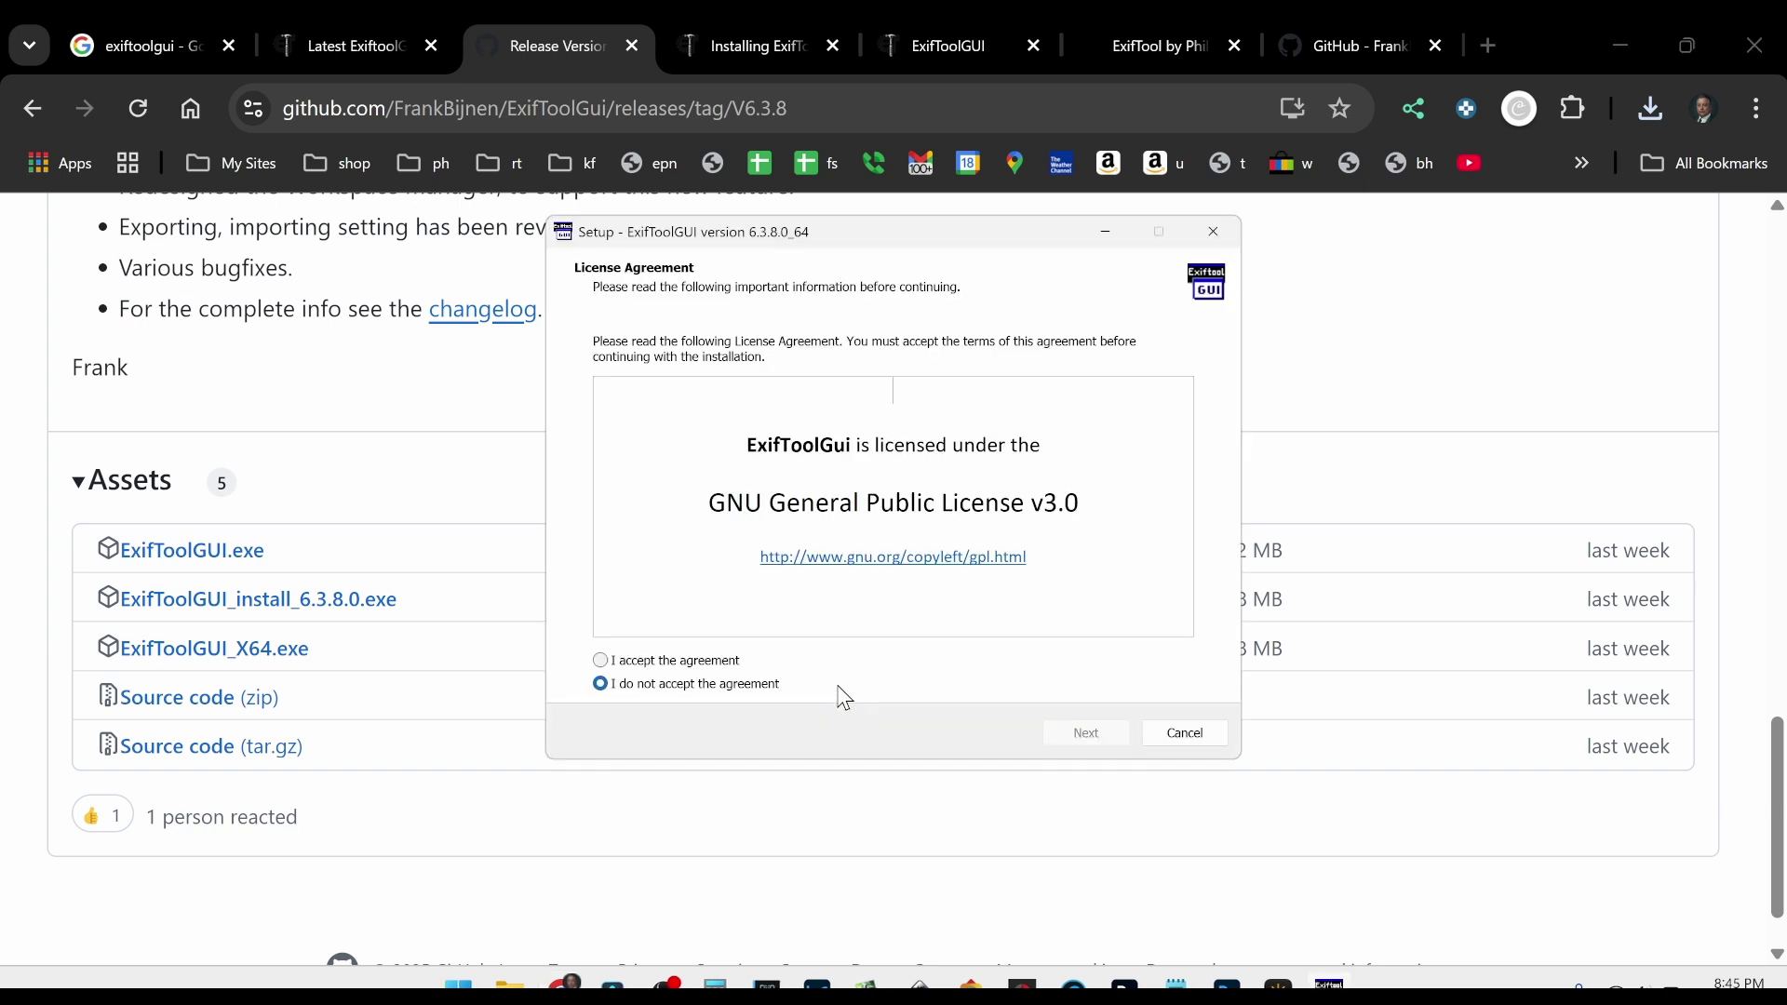
Accept the GPL v3.0 license, keep all components, desktop icon and PATH, and install 6.3.8
{"action": "left_click", "coordinate": [726, 663]}
{"action": "left_click", "coordinate": [1087, 736]}
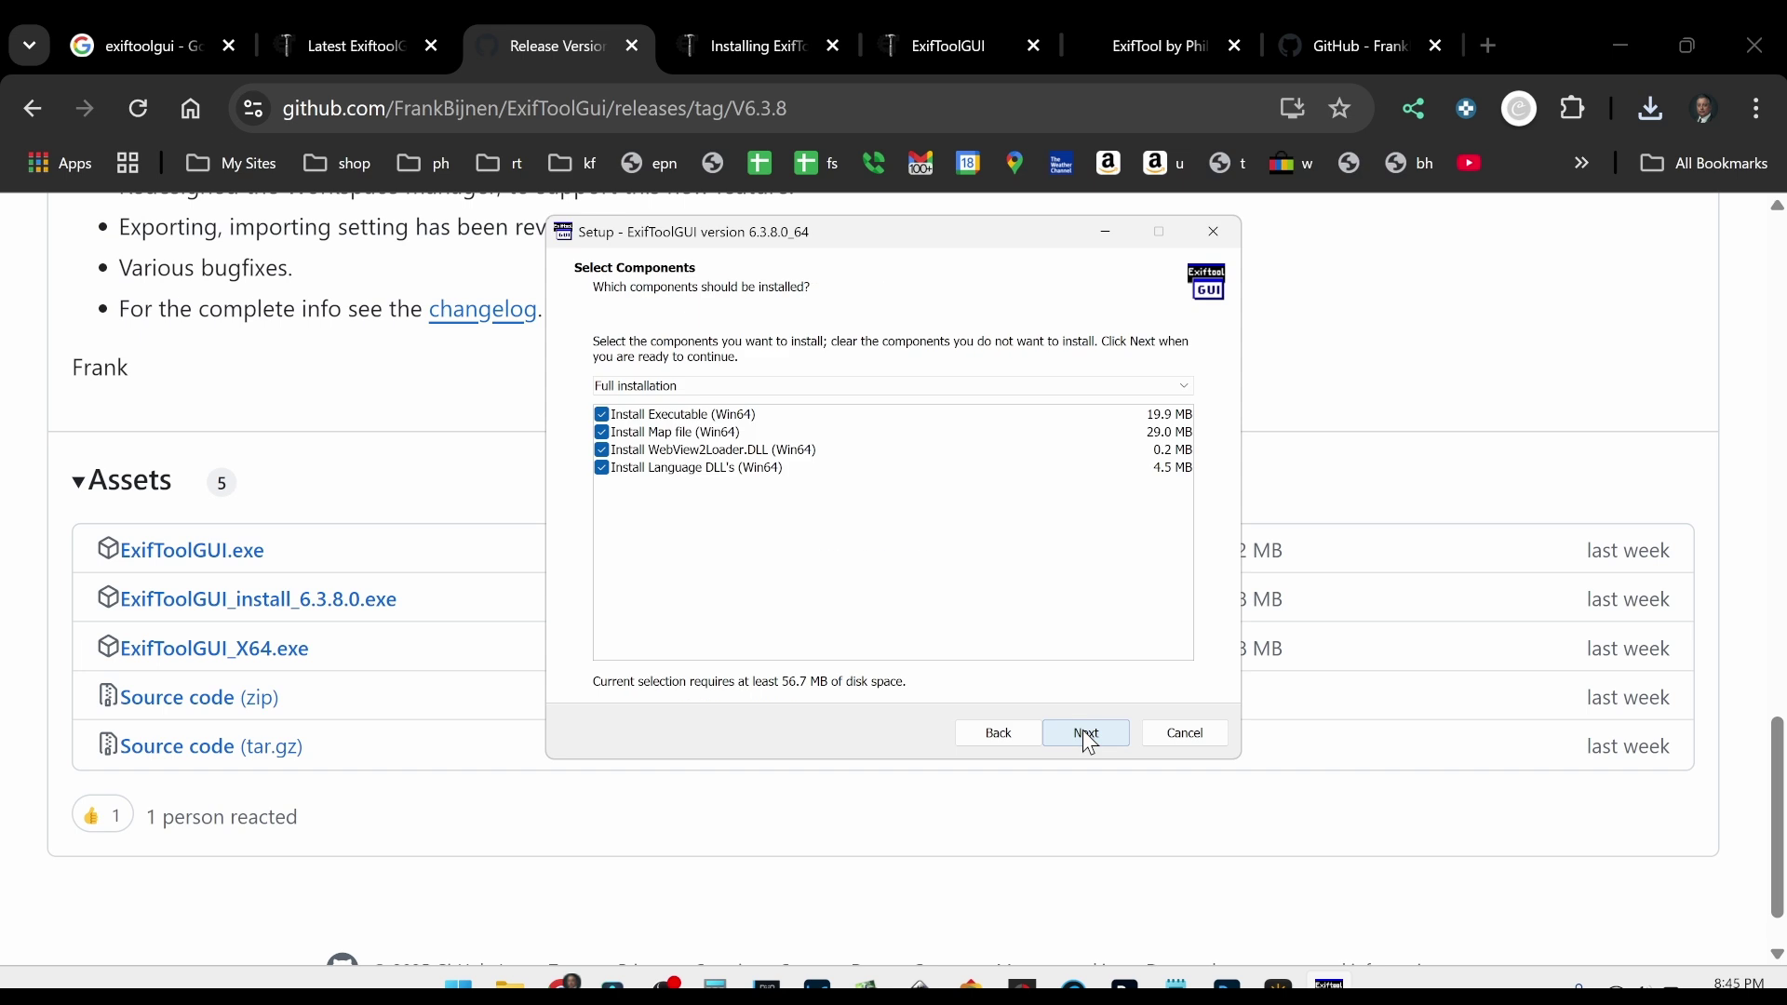
{"action": "left_click", "coordinate": [1087, 736]}
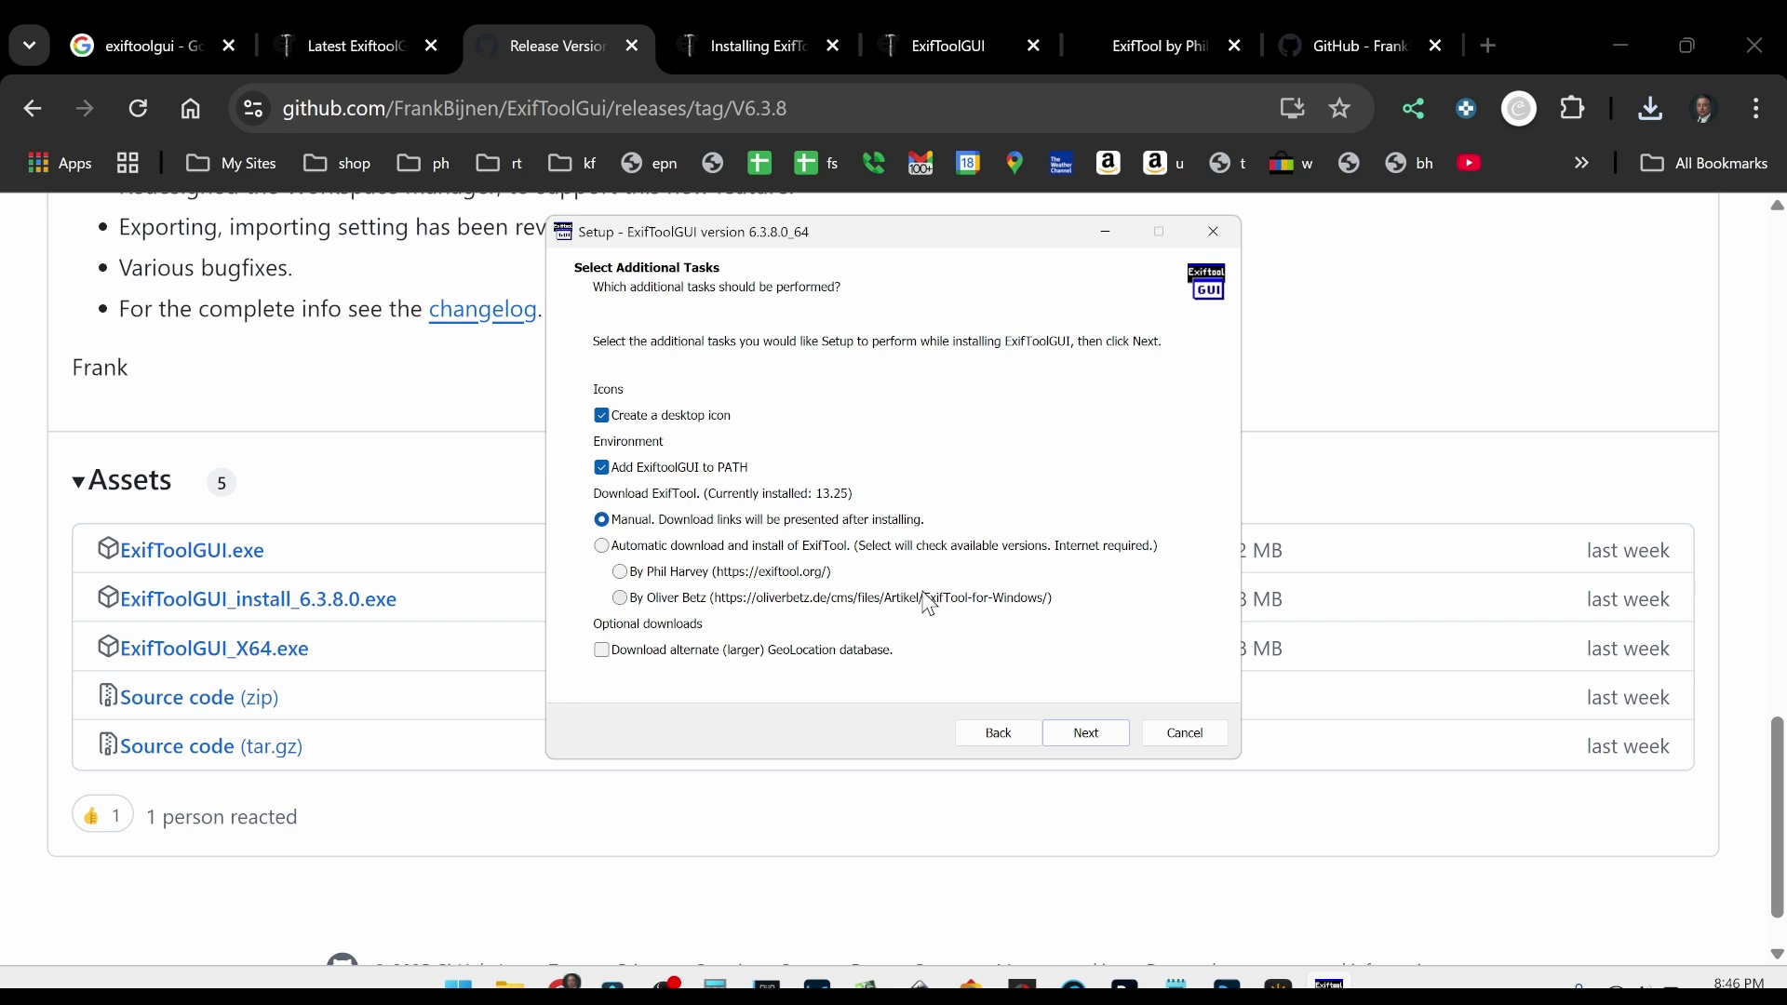
{"action": "left_click", "coordinate": [1075, 742]}
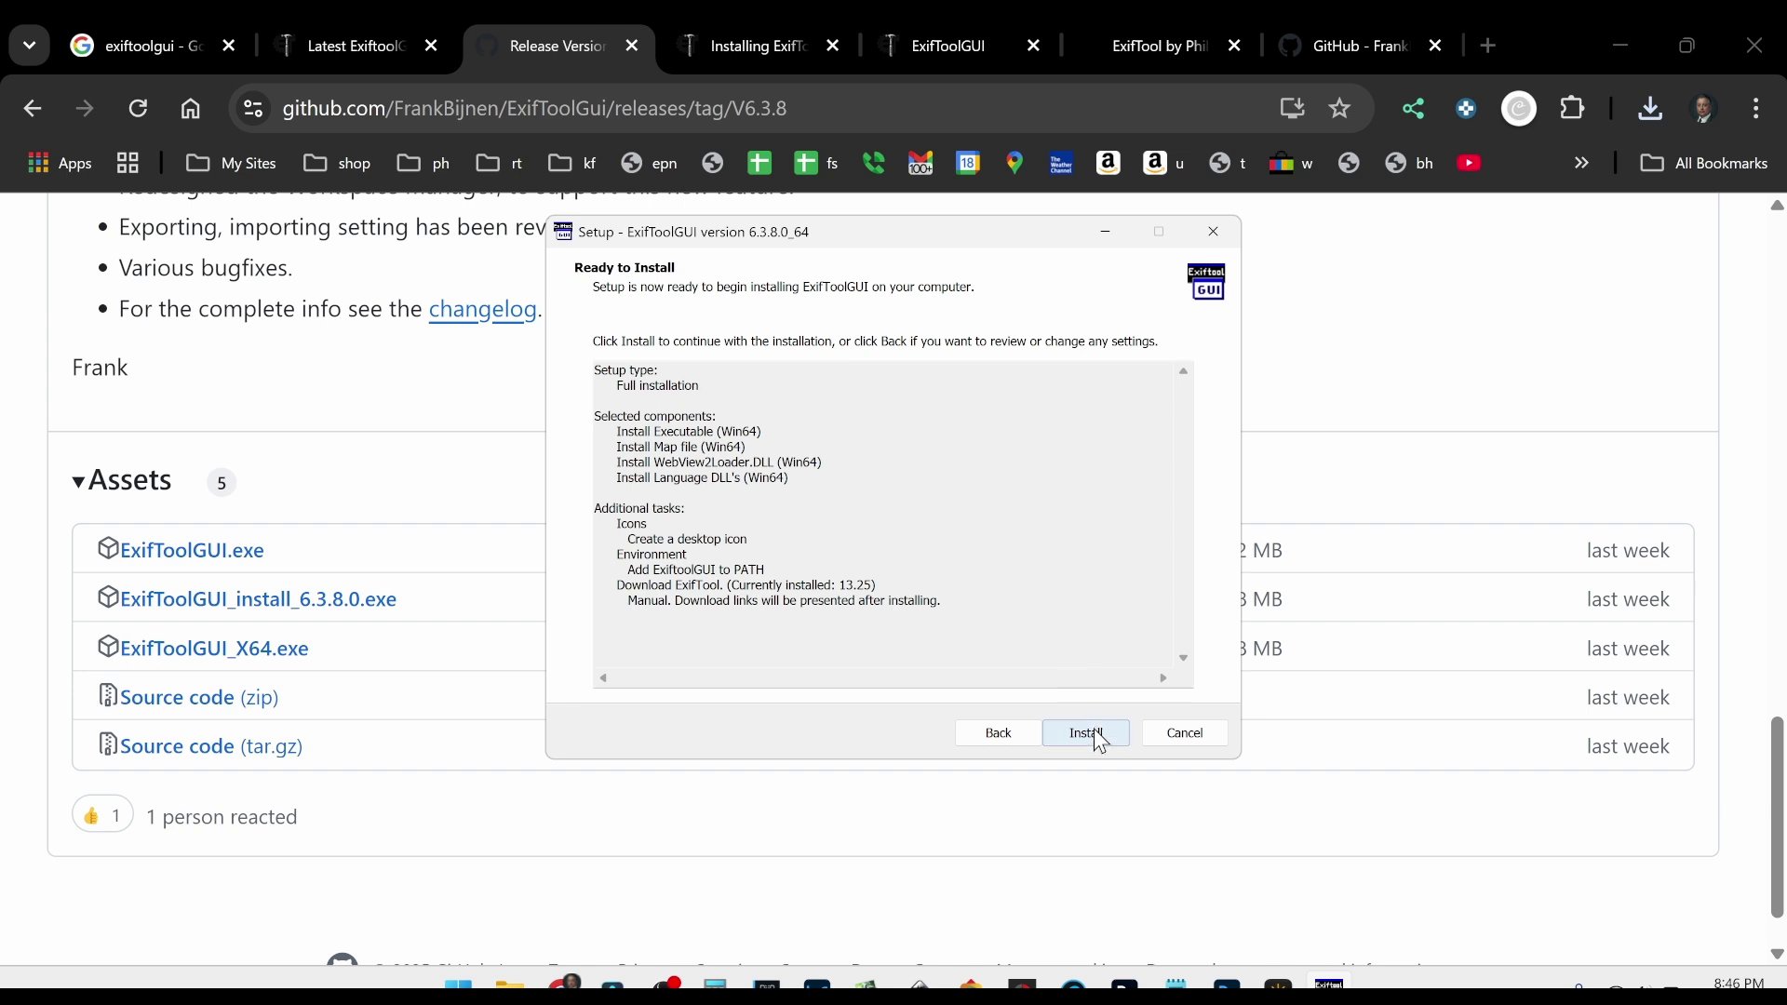
{"action": "left_click", "coordinate": [1089, 734]}
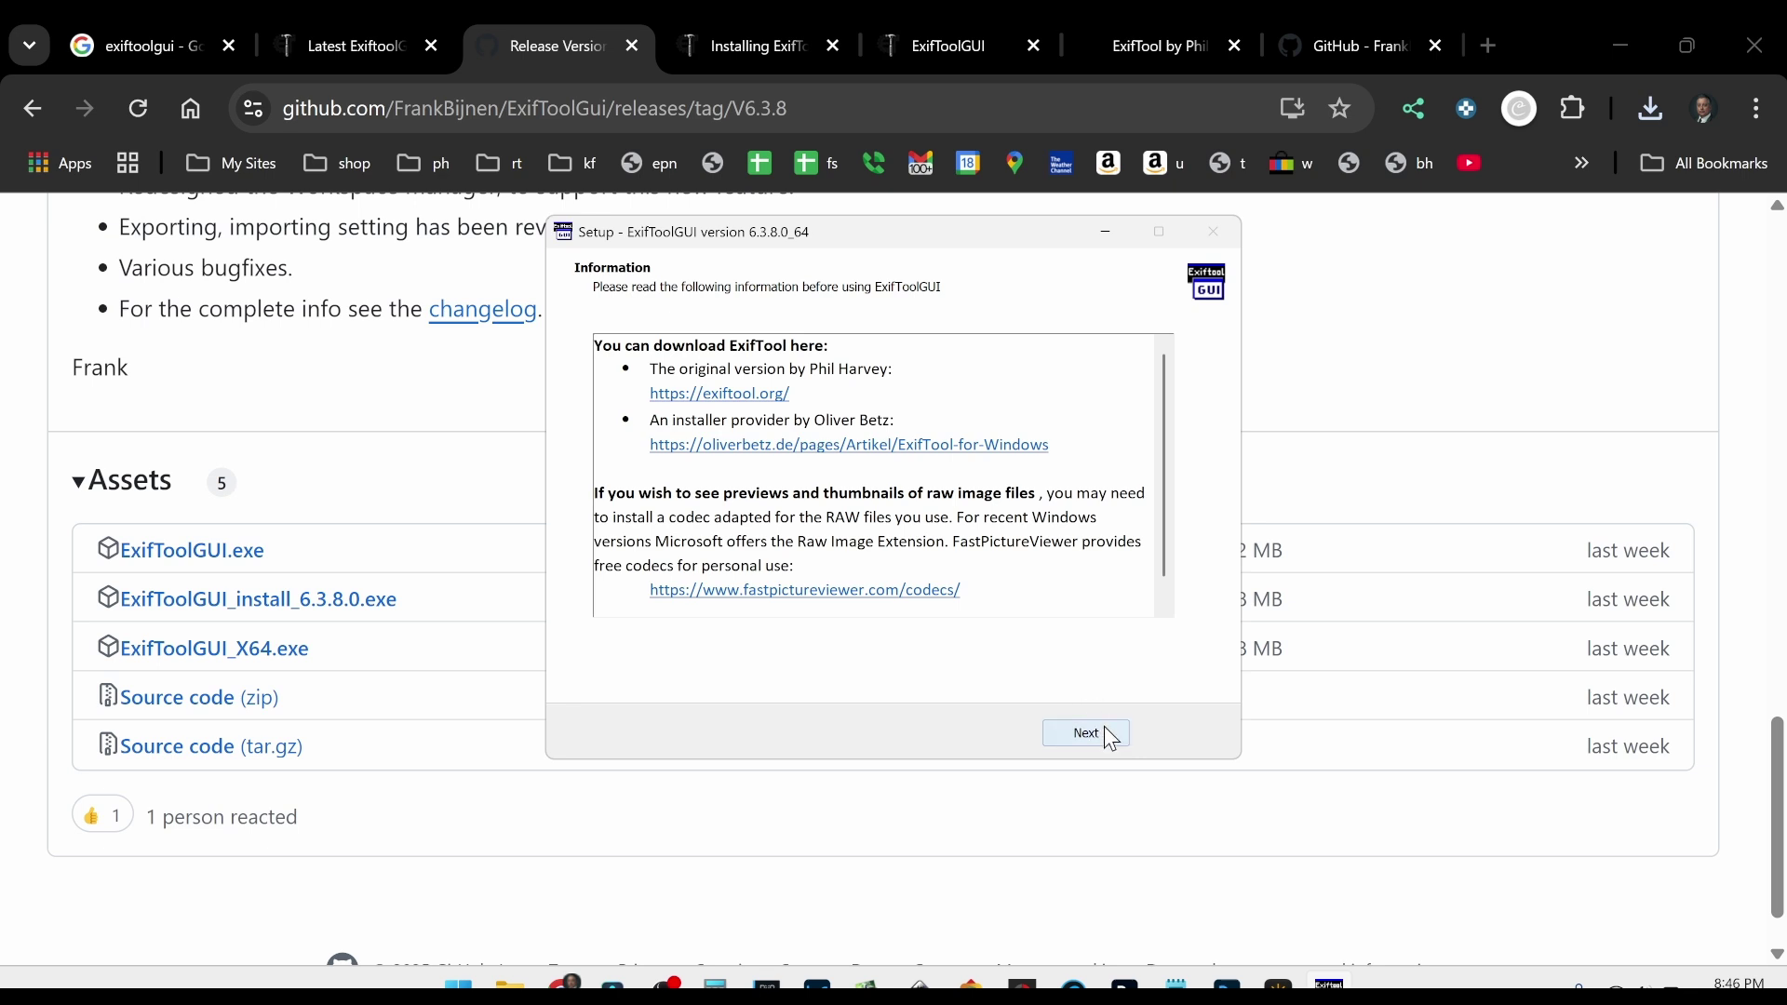
{"action": "left_click", "coordinate": [1108, 748]}
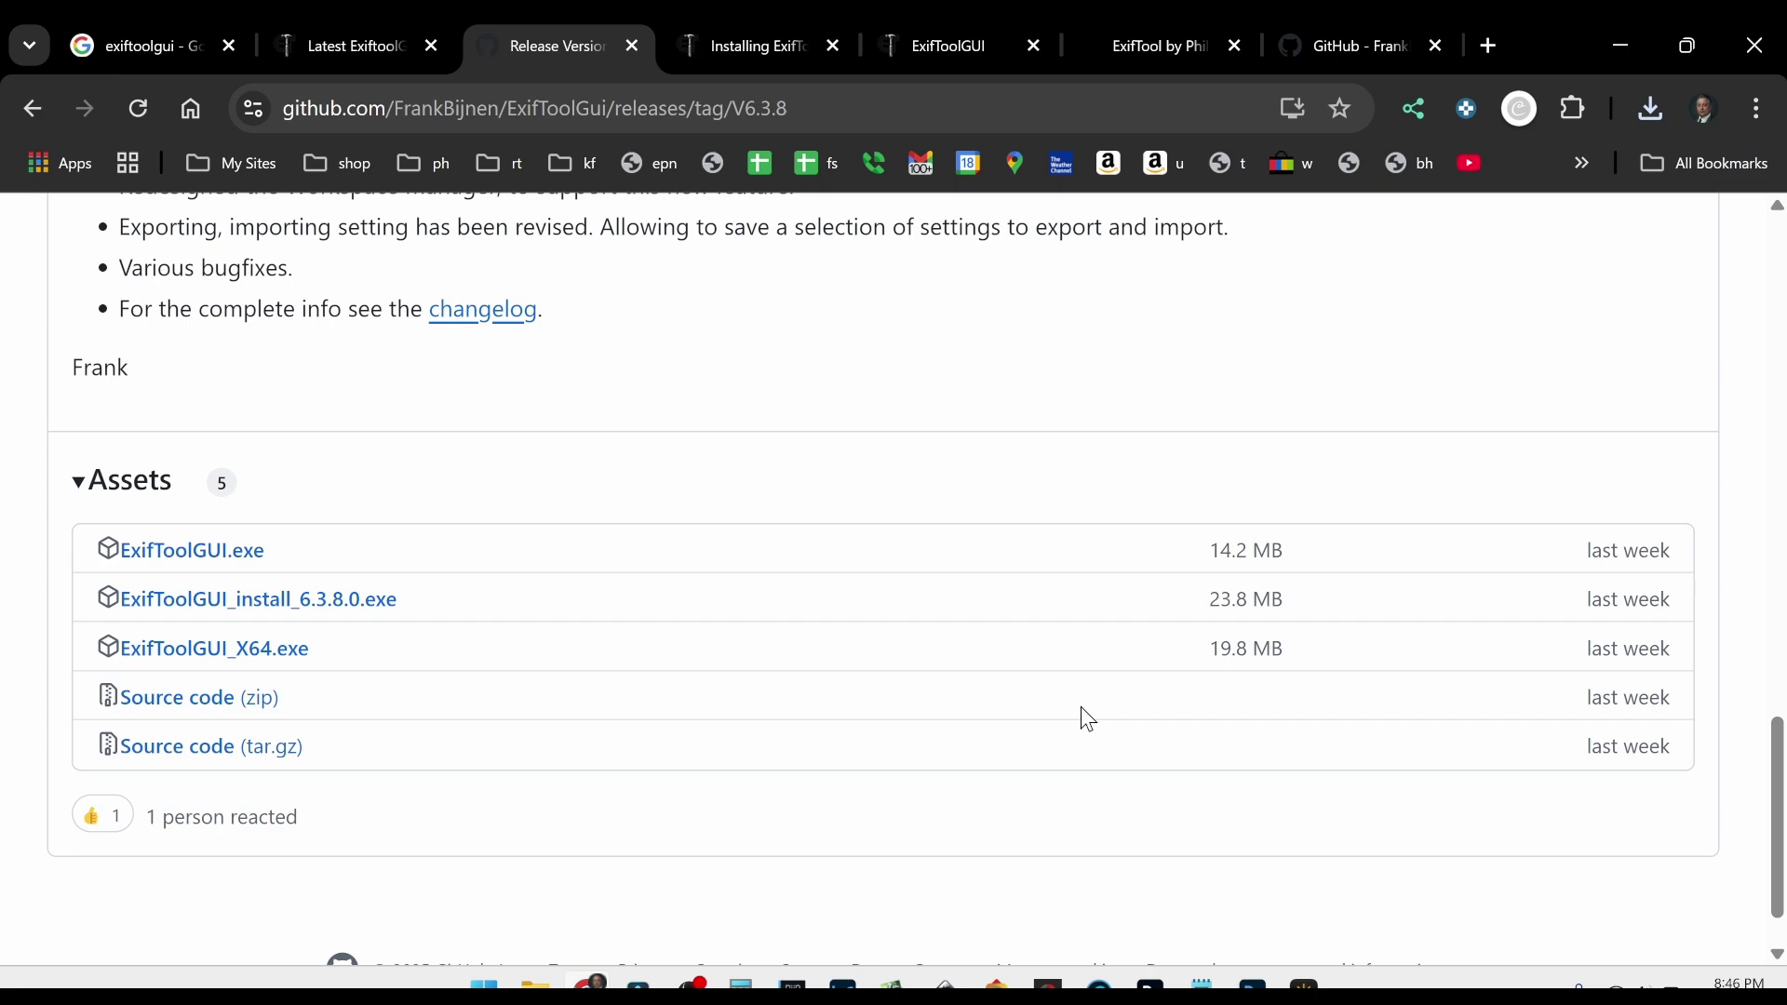
Launch ExifToolGUI from its desktop icon and answer No to the ExifTool-not-started error
{"action": "left_click", "coordinate": [1620, 46]}
{"action": "left_click", "coordinate": [80, 198]}
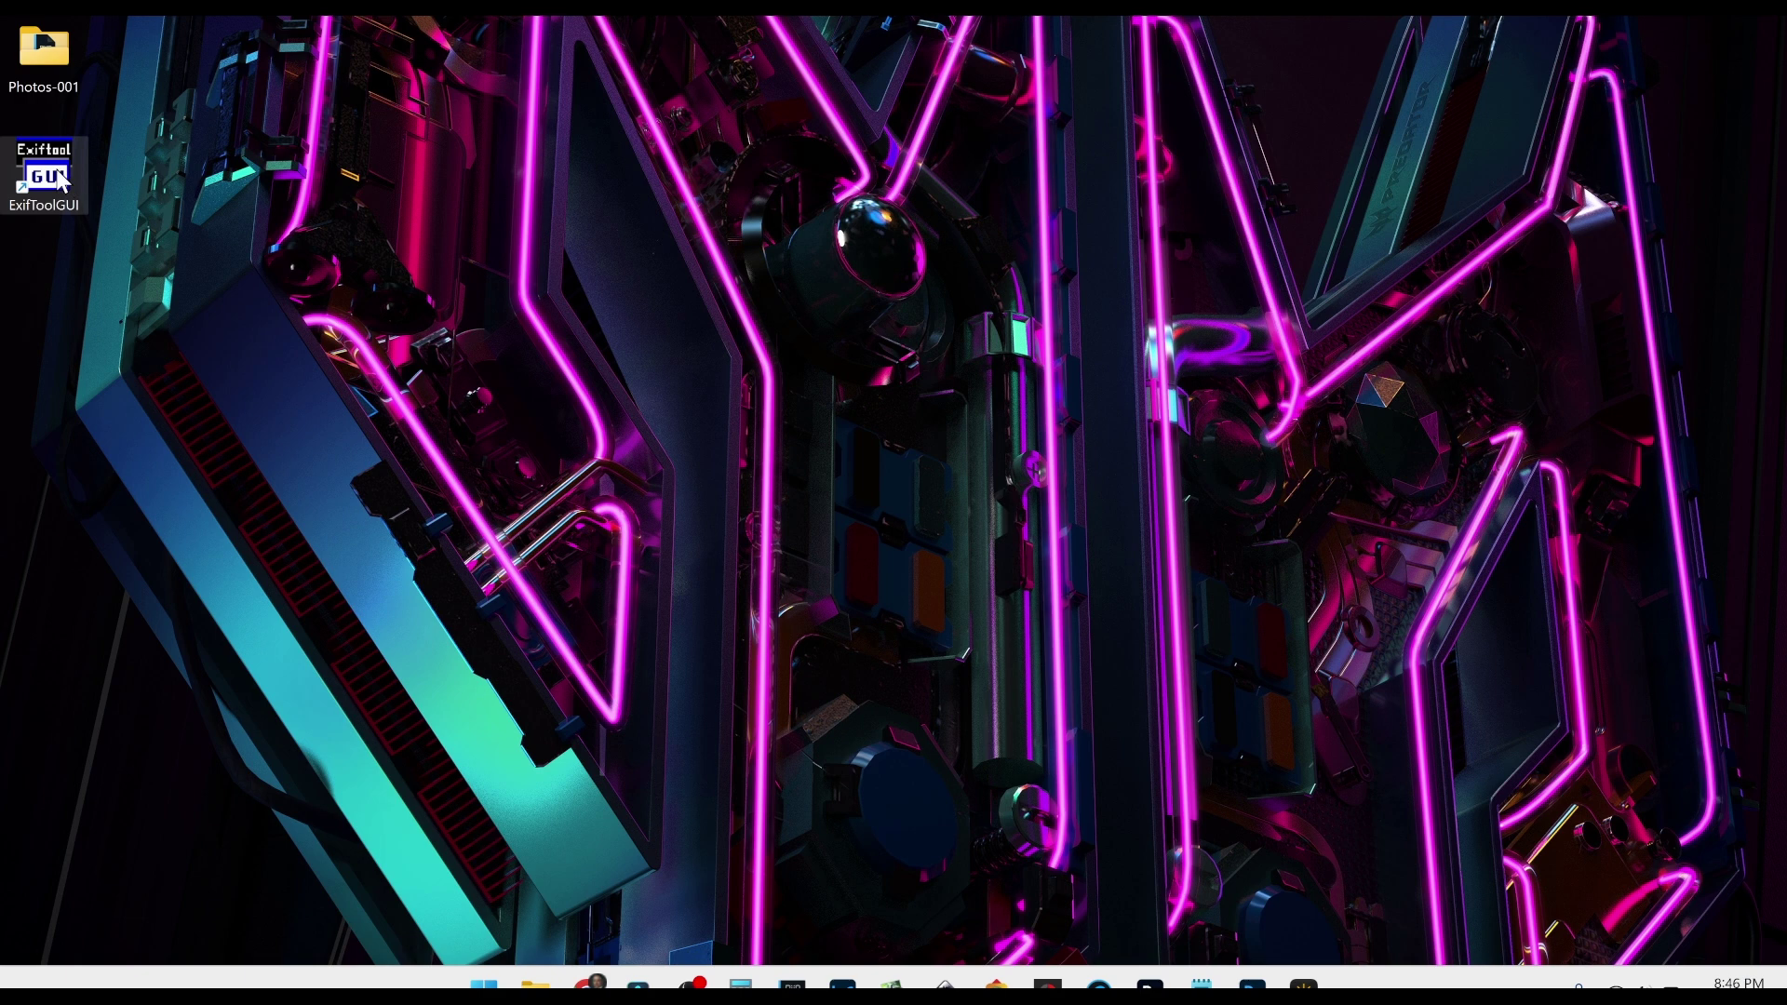
{"action": "double_click", "coordinate": [62, 180]}
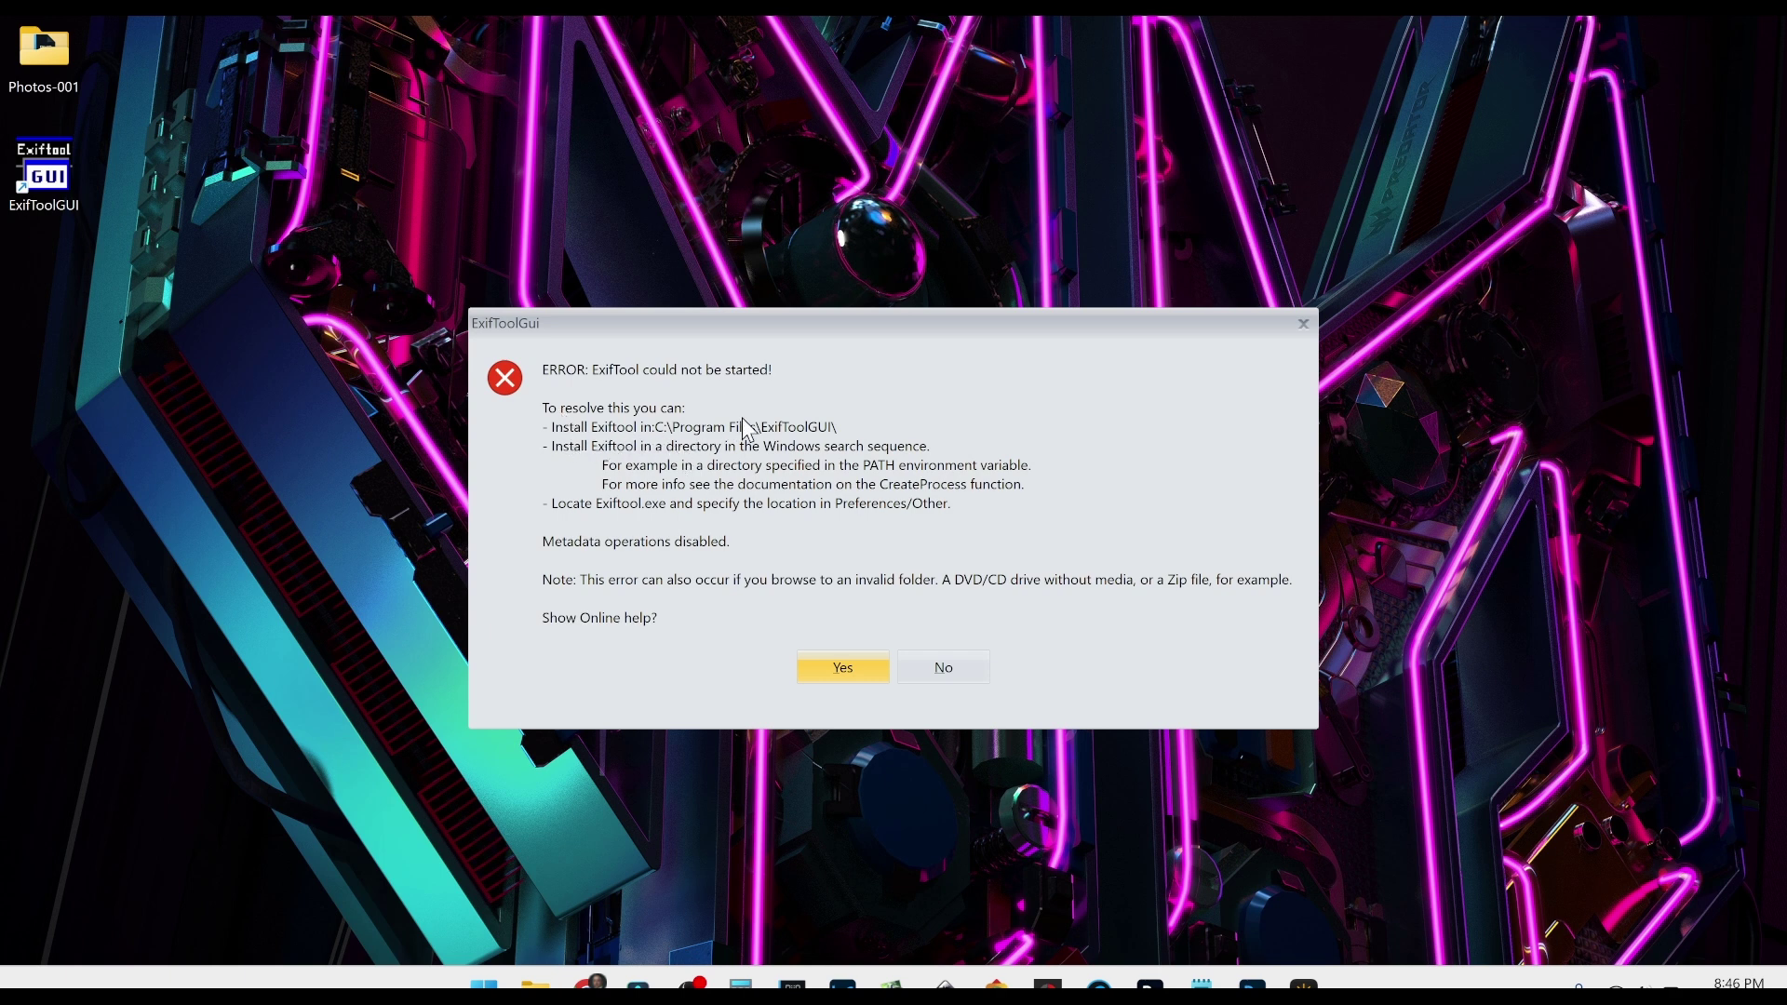
{"action": "left_click", "coordinate": [934, 670]}
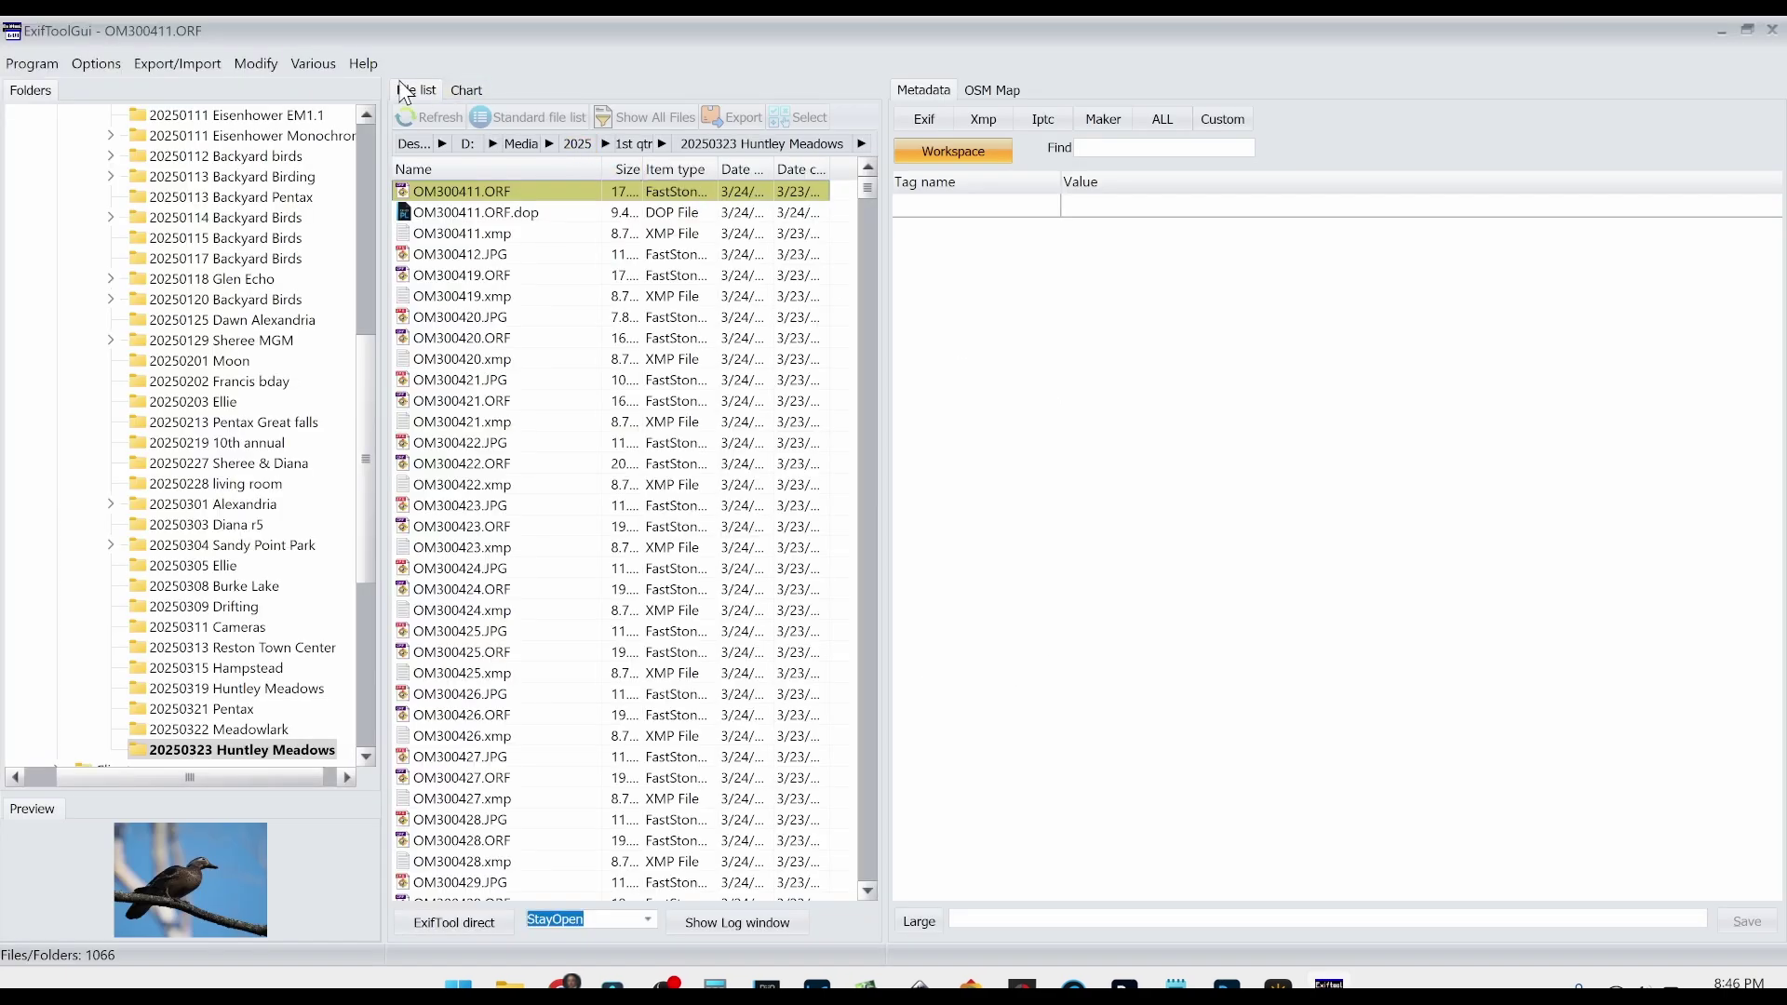
Open Program > Preferences at the Other tab's ExifTool location settings
{"action": "left_click", "coordinate": [53, 63]}
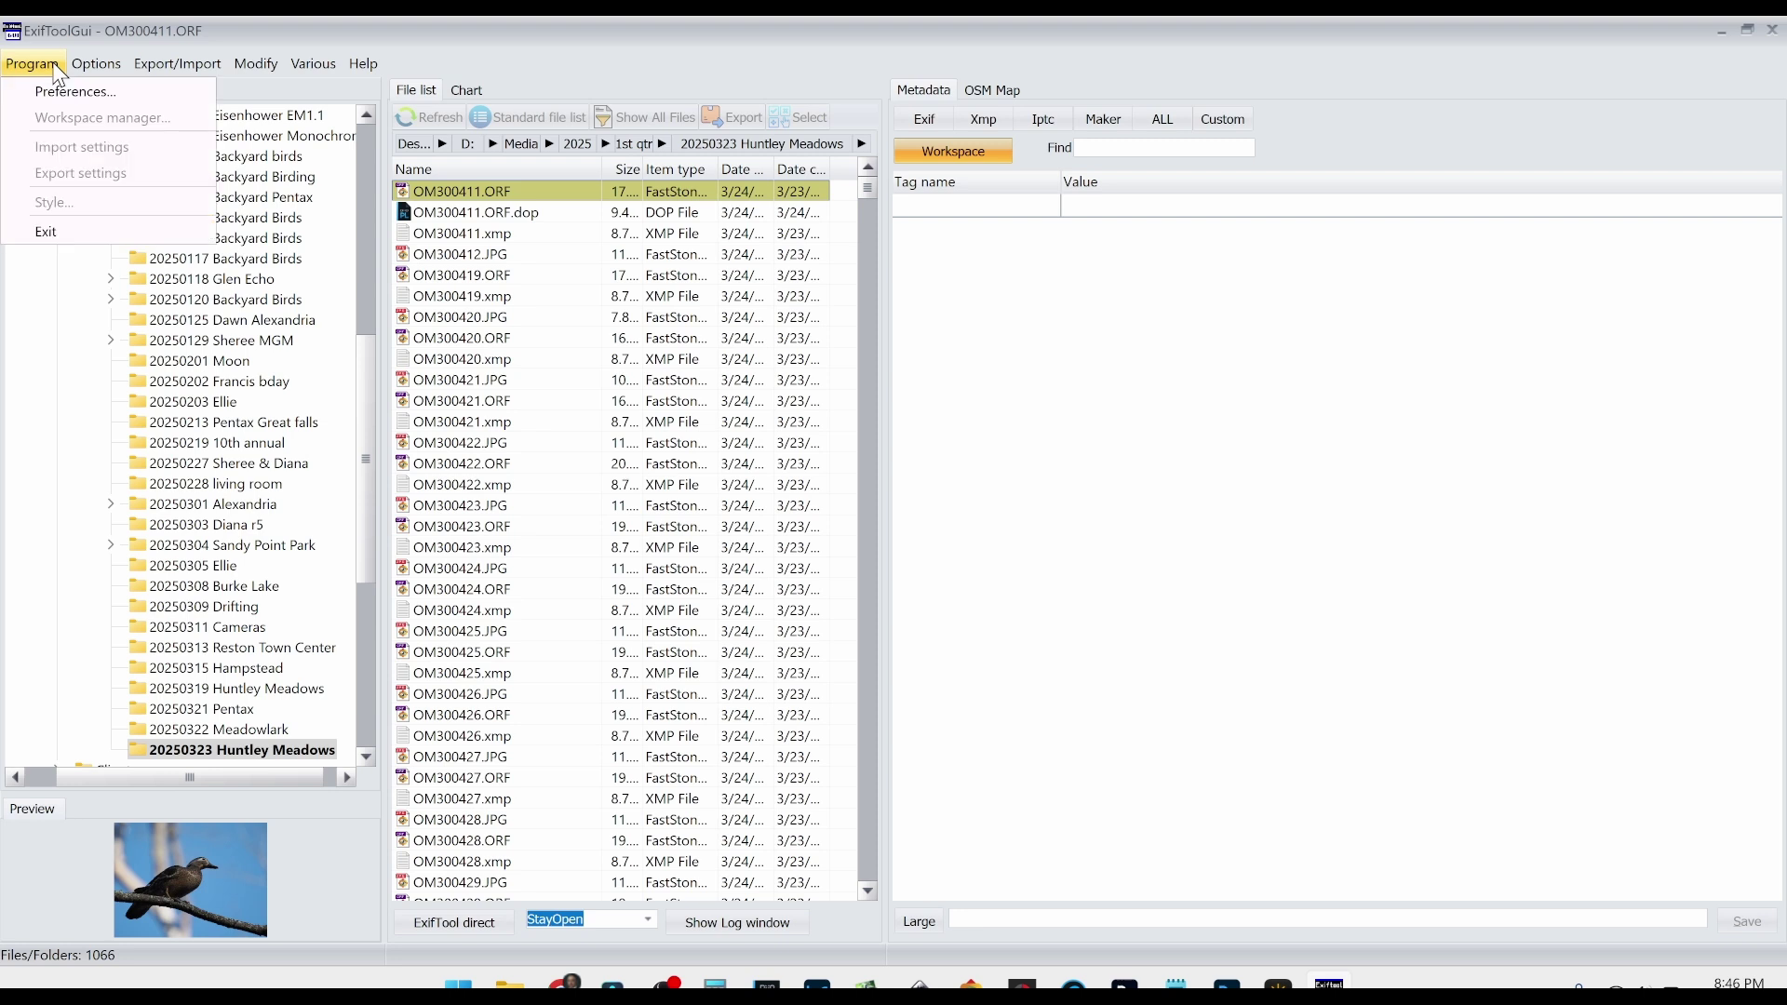
{"action": "left_click", "coordinate": [60, 93]}
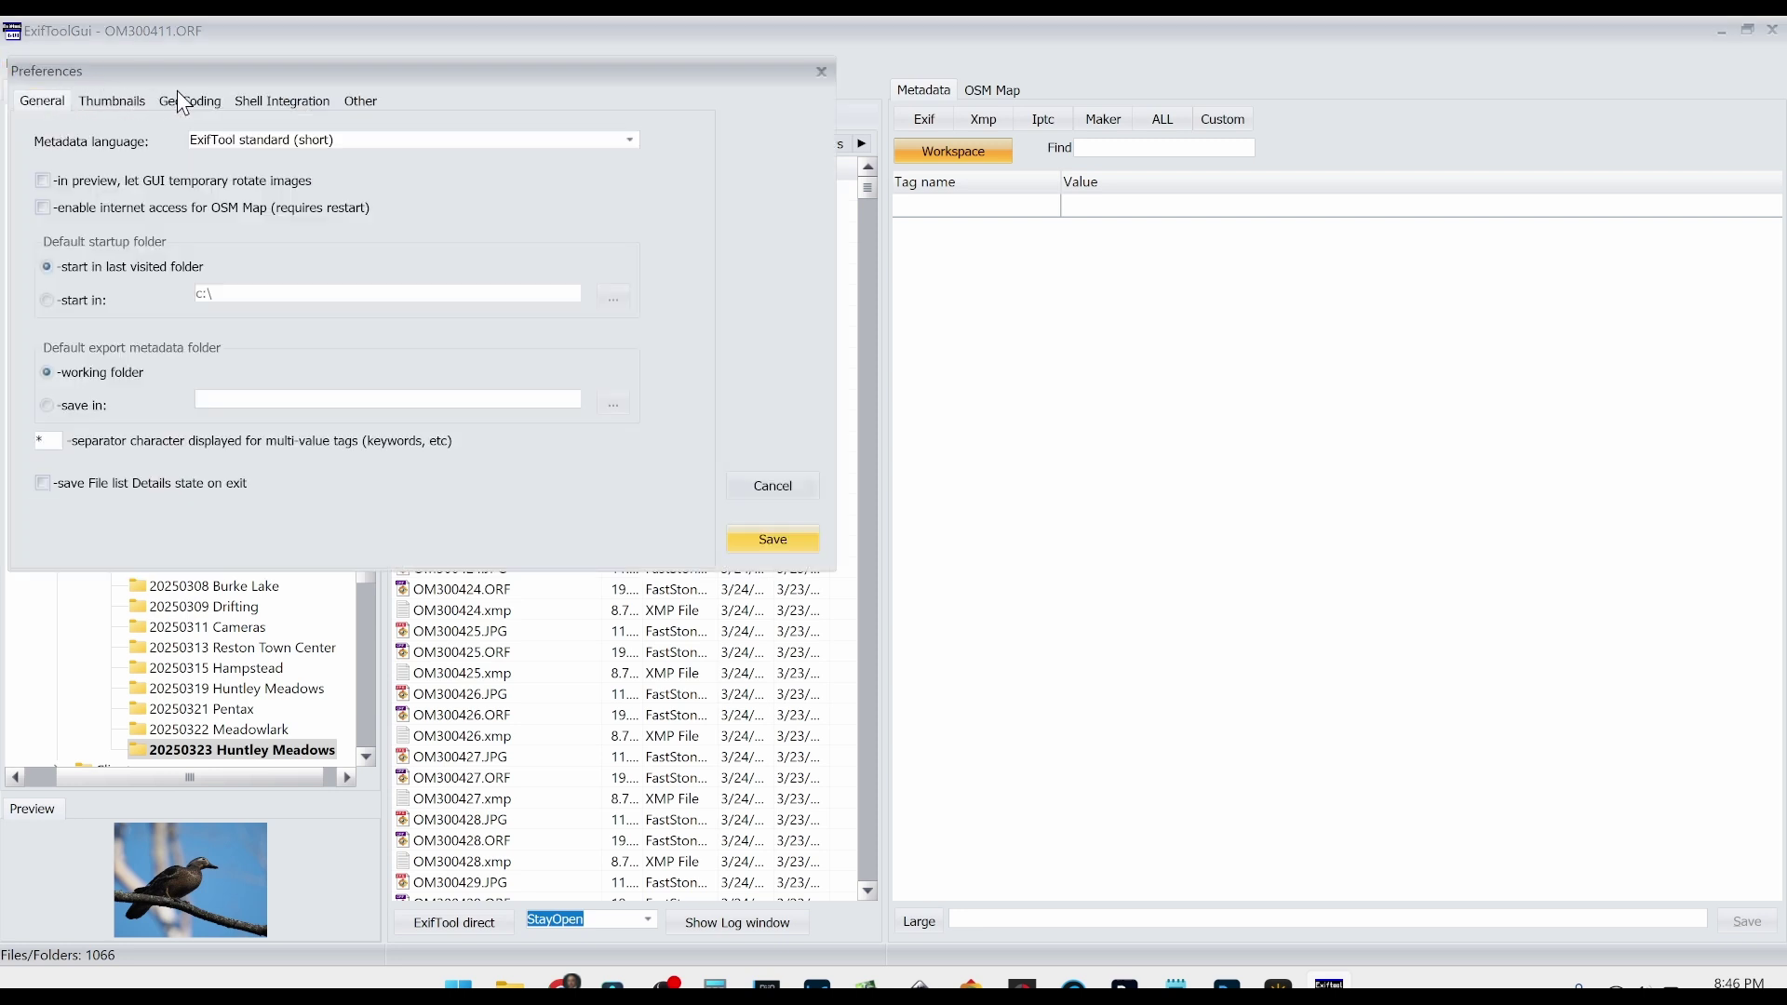
{"action": "left_click", "coordinate": [349, 99]}
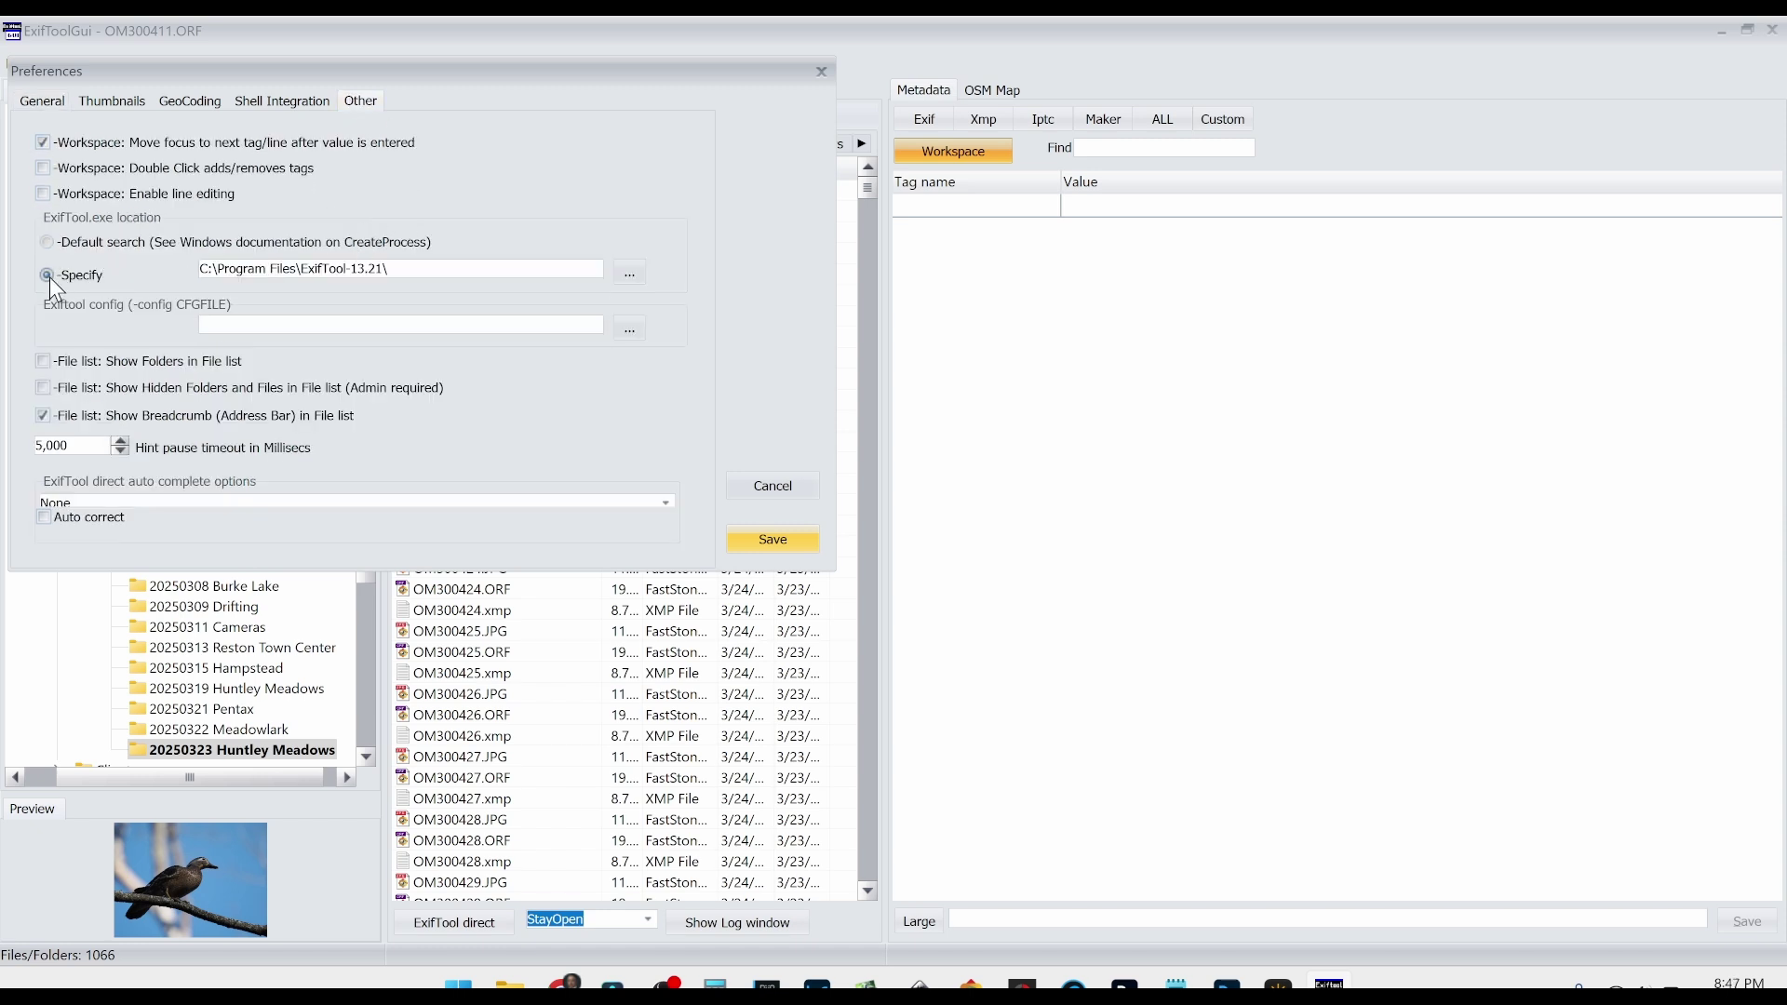
Set the ExifTool location to C:\Windows\exiftool-13.25_64, save, and ignore the GeoCode warning
{"action": "left_click", "coordinate": [625, 277]}
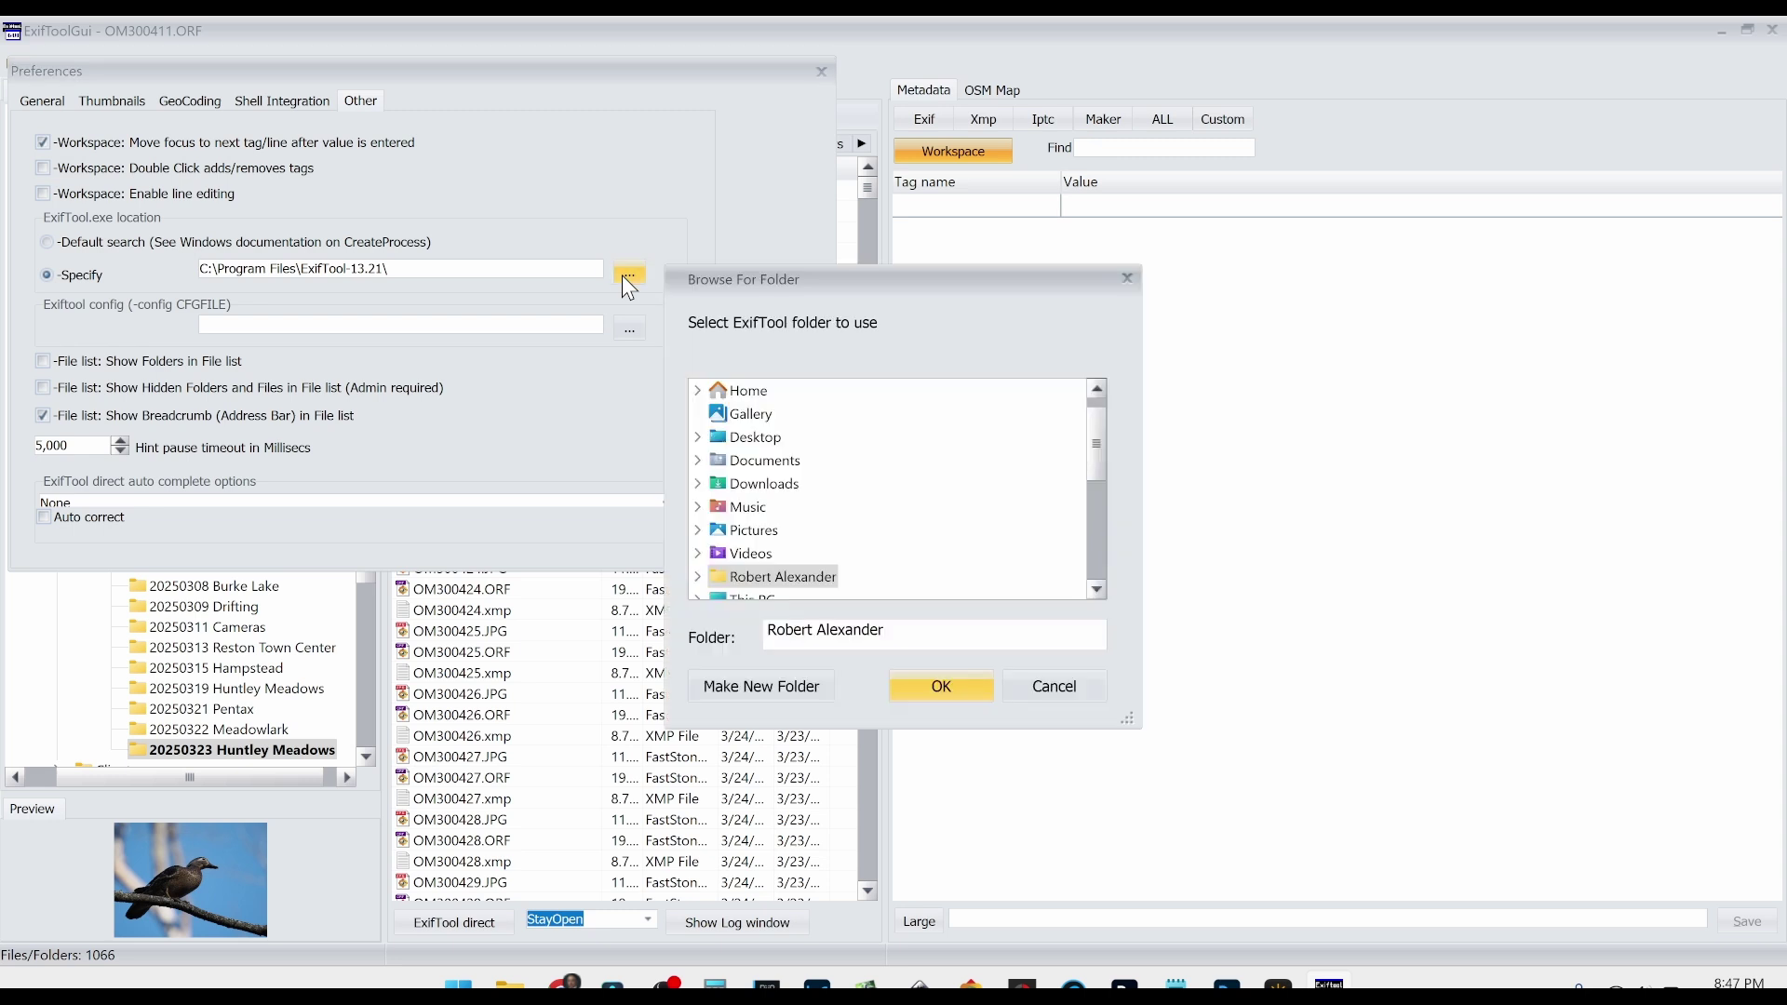
{"action": "scroll", "coordinate": [814, 465], "scroll_direction": "down", "scroll_amount": 1}
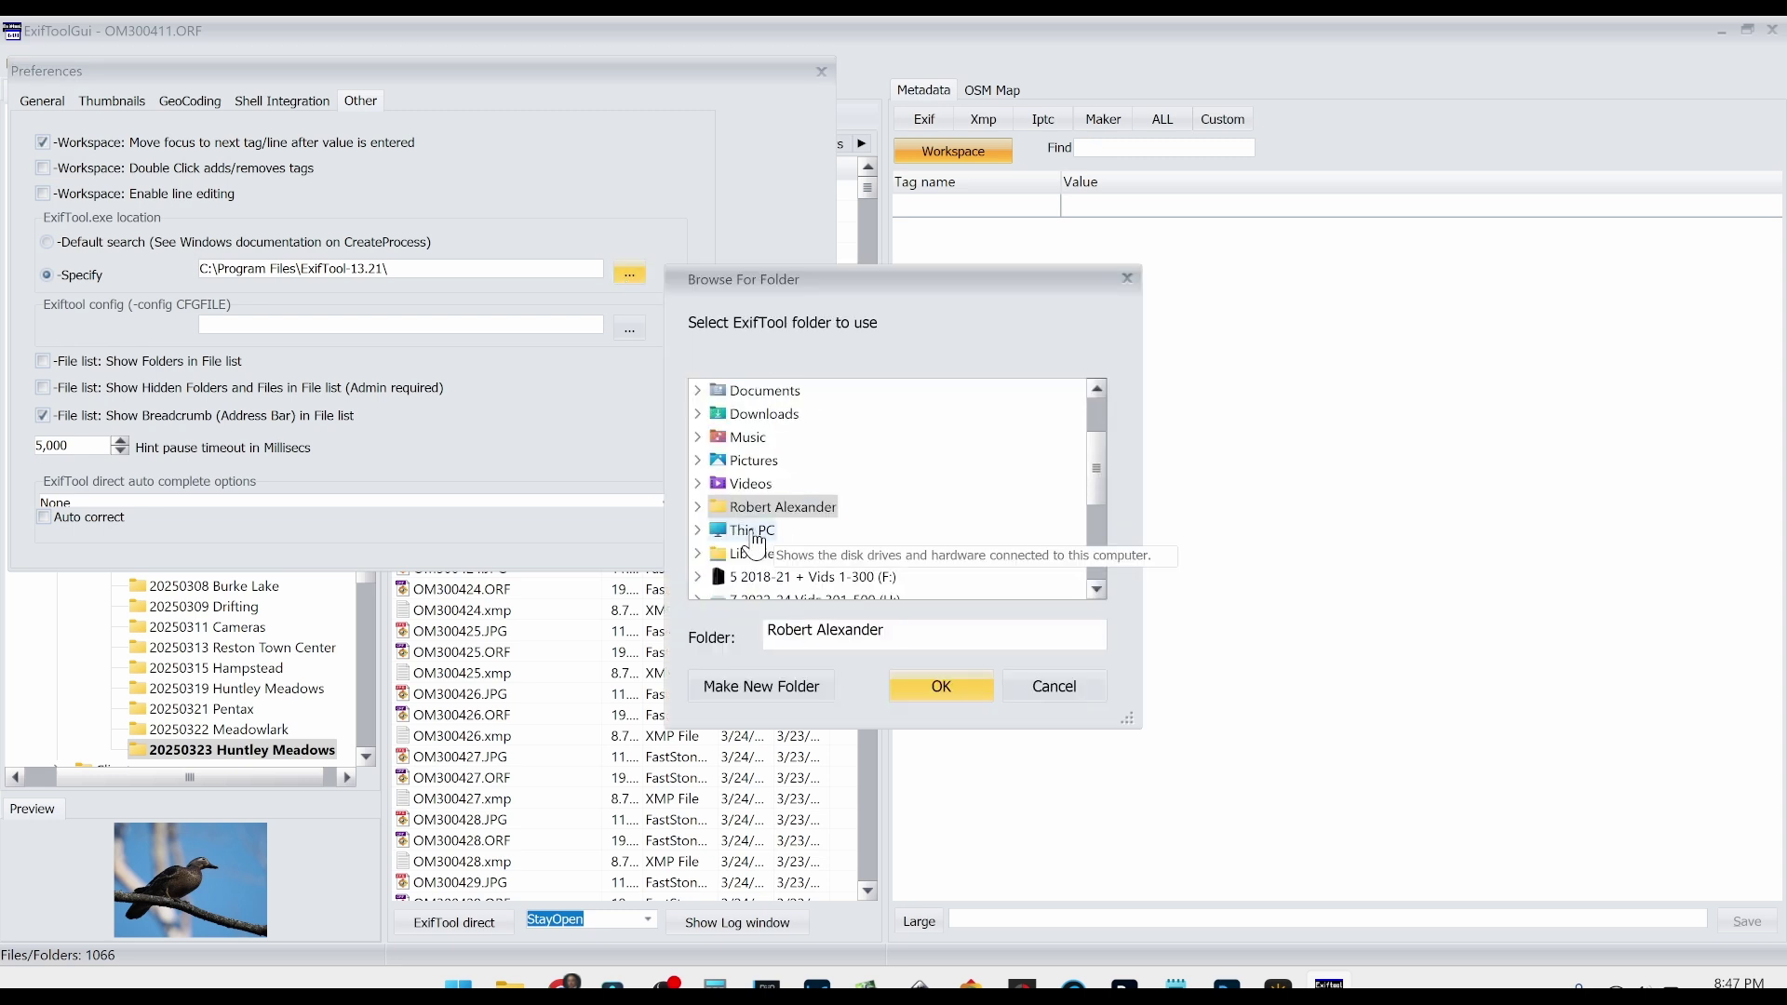
{"action": "left_click", "coordinate": [698, 530]}
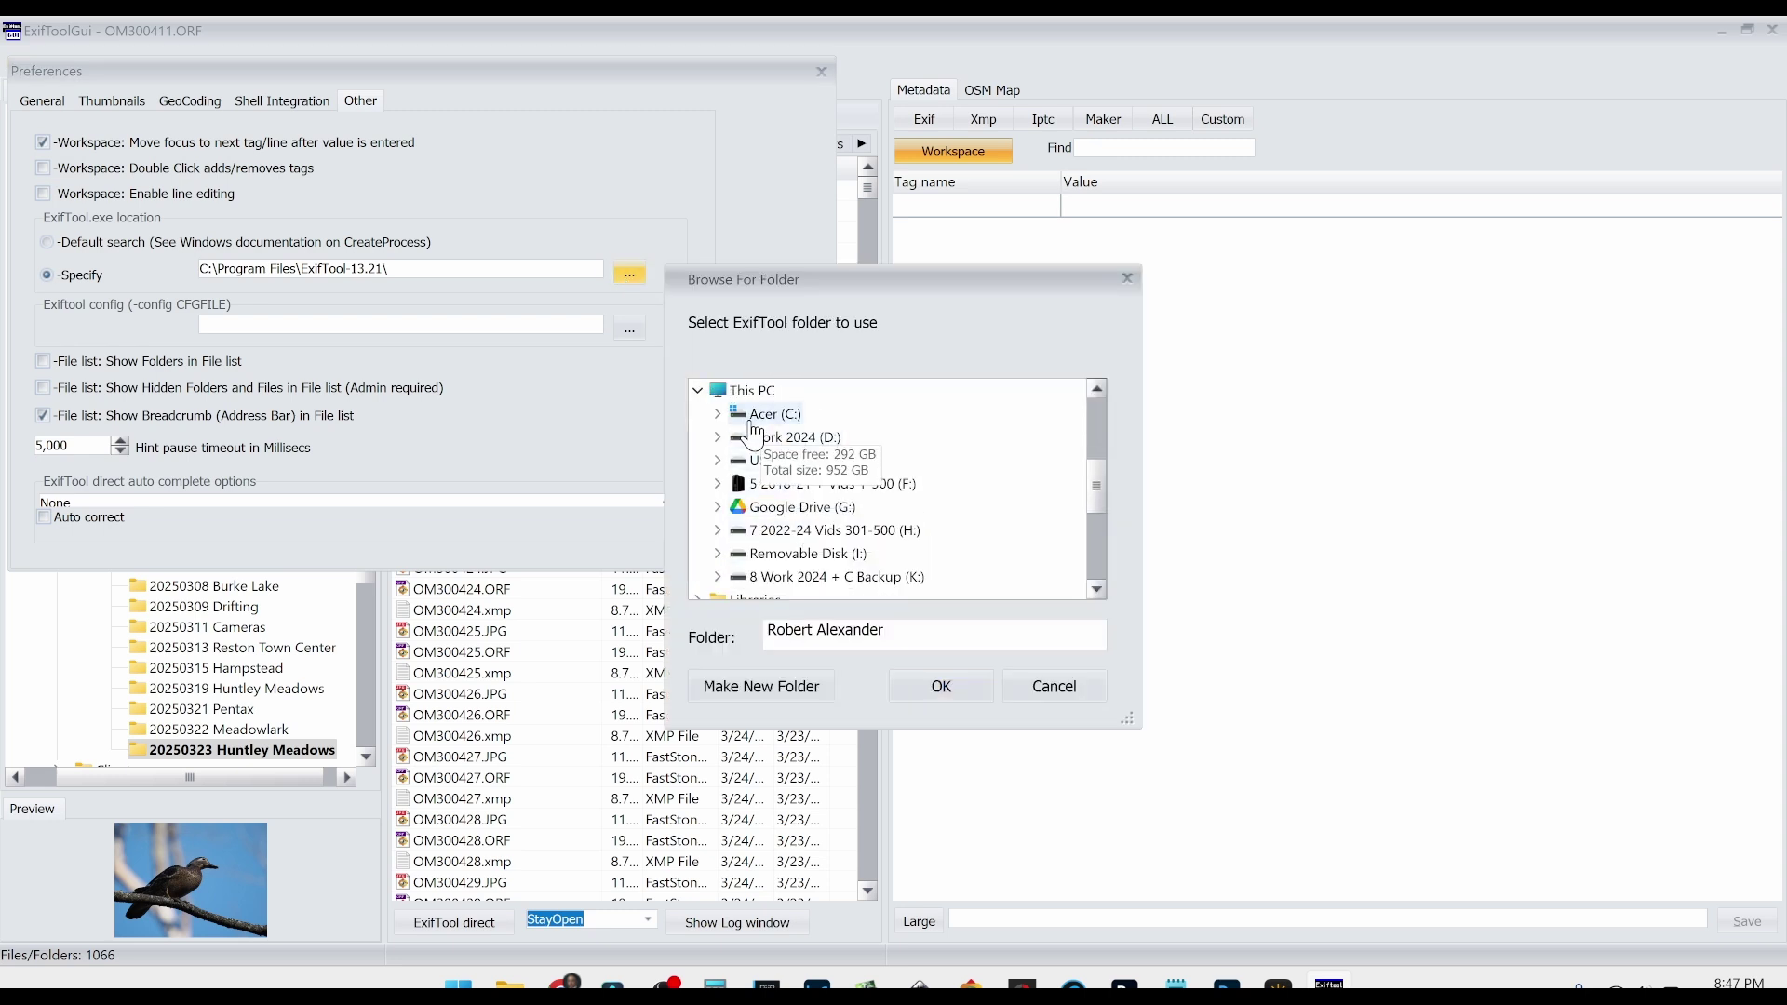
{"action": "left_click", "coordinate": [718, 415]}
{"action": "scroll", "coordinate": [843, 494], "scroll_direction": "down", "scroll_amount": 3}
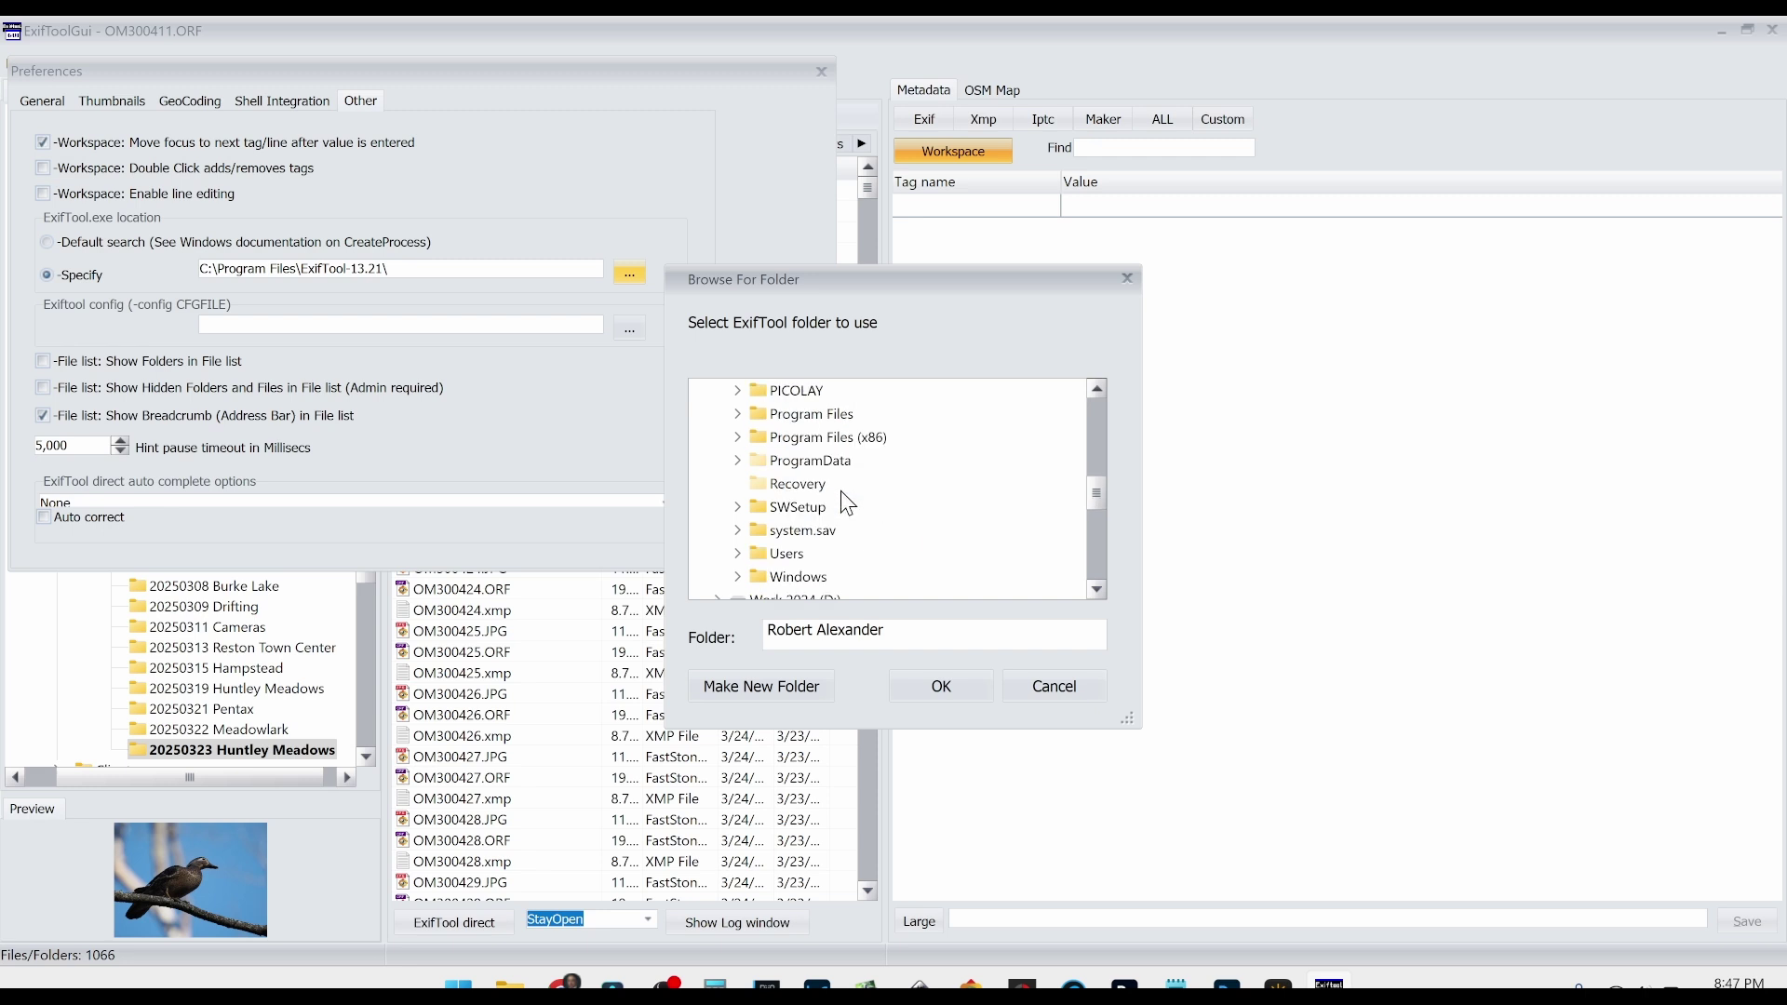
{"action": "double_click", "coordinate": [759, 579]}
{"action": "scroll", "coordinate": [880, 538], "scroll_direction": "down", "scroll_amount": 5}
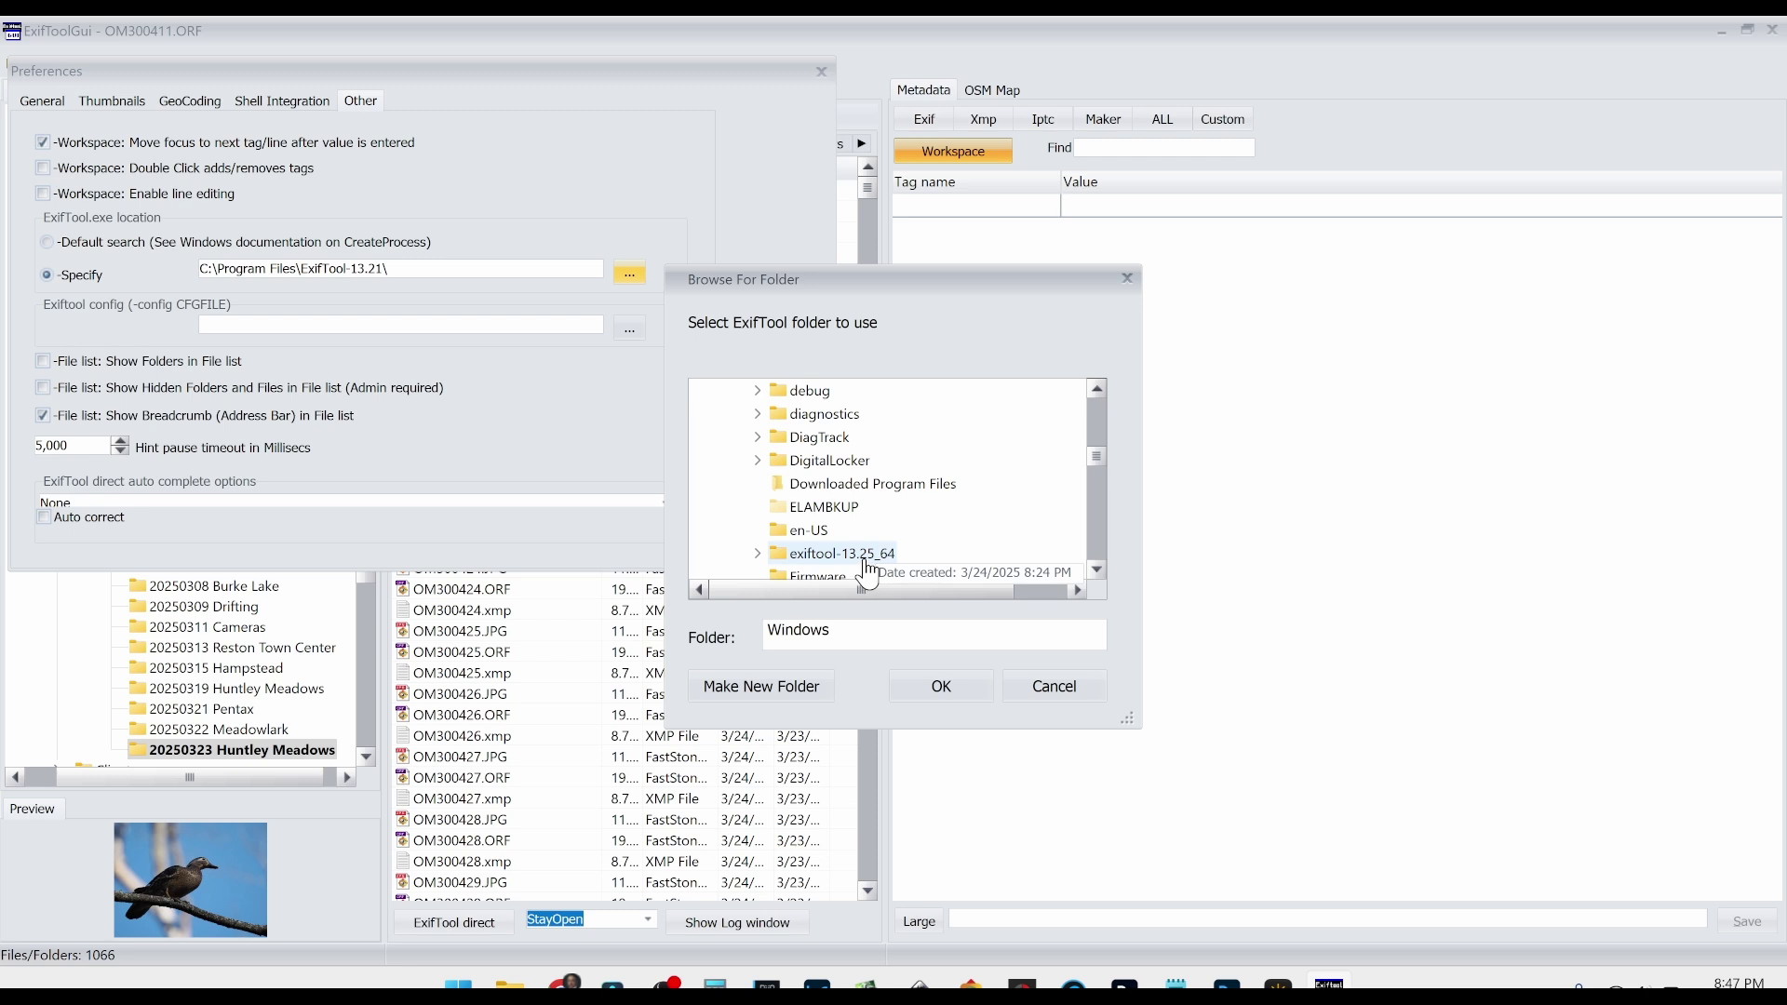
{"action": "left_click", "coordinate": [873, 554]}
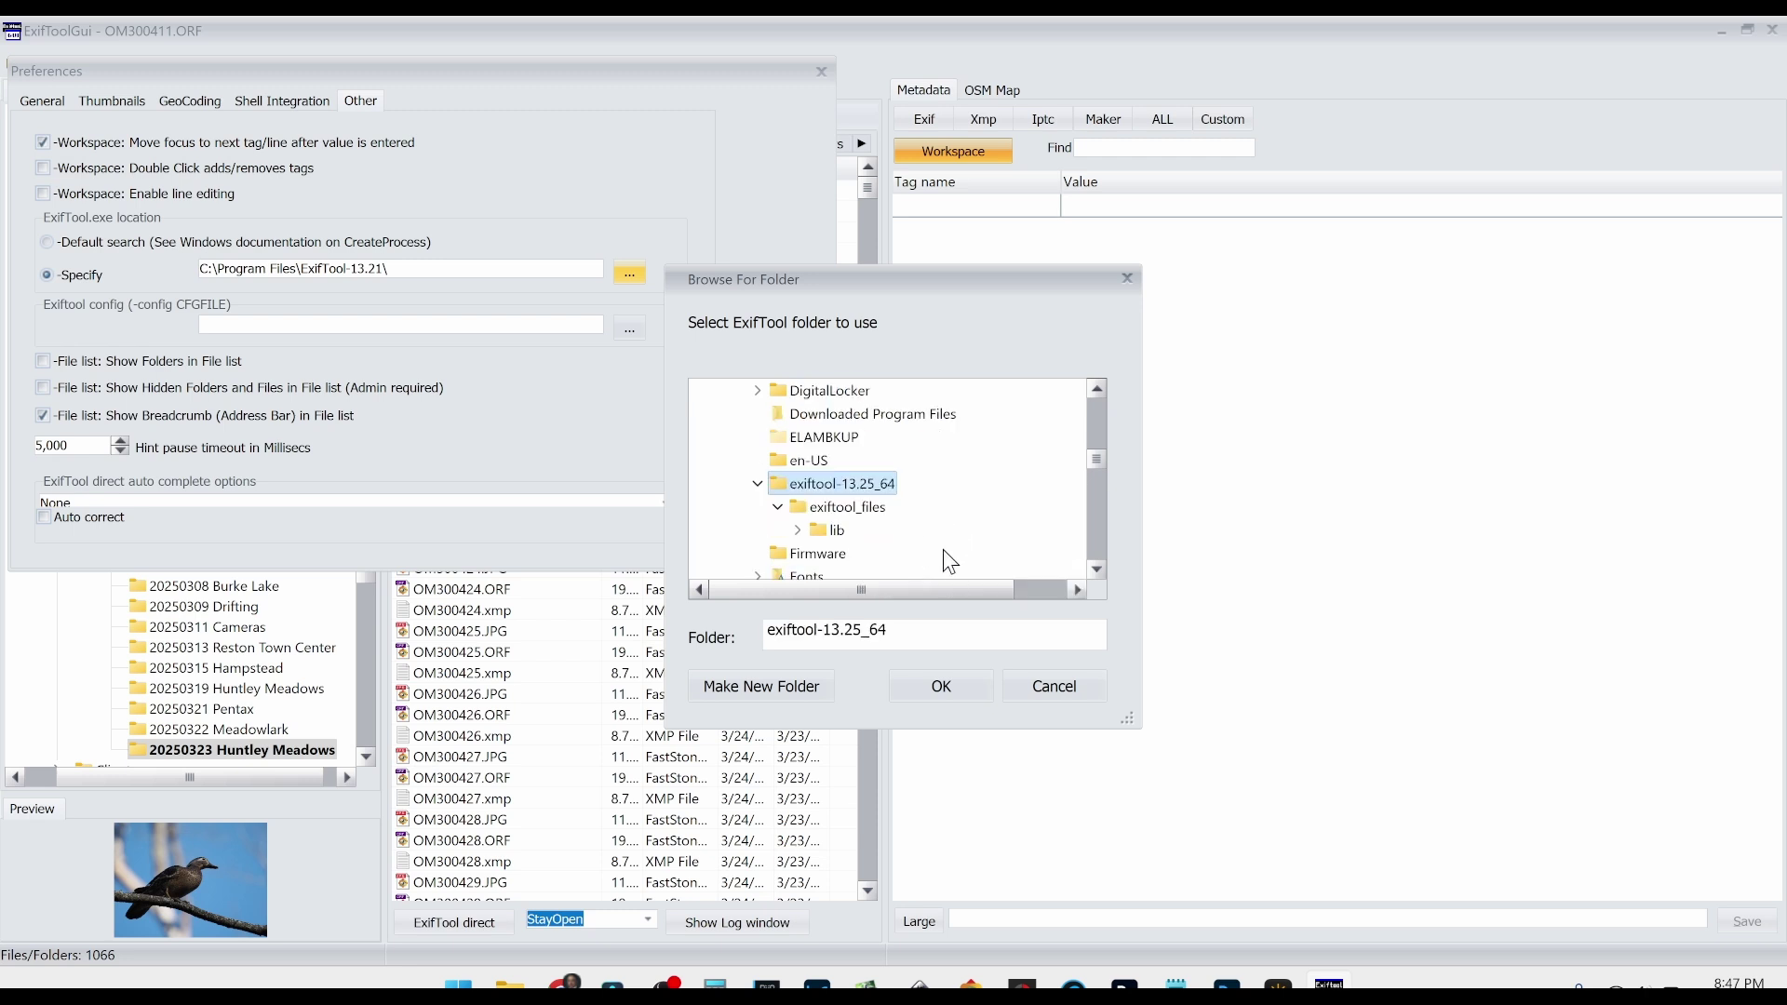
{"action": "left_click", "coordinate": [951, 684]}
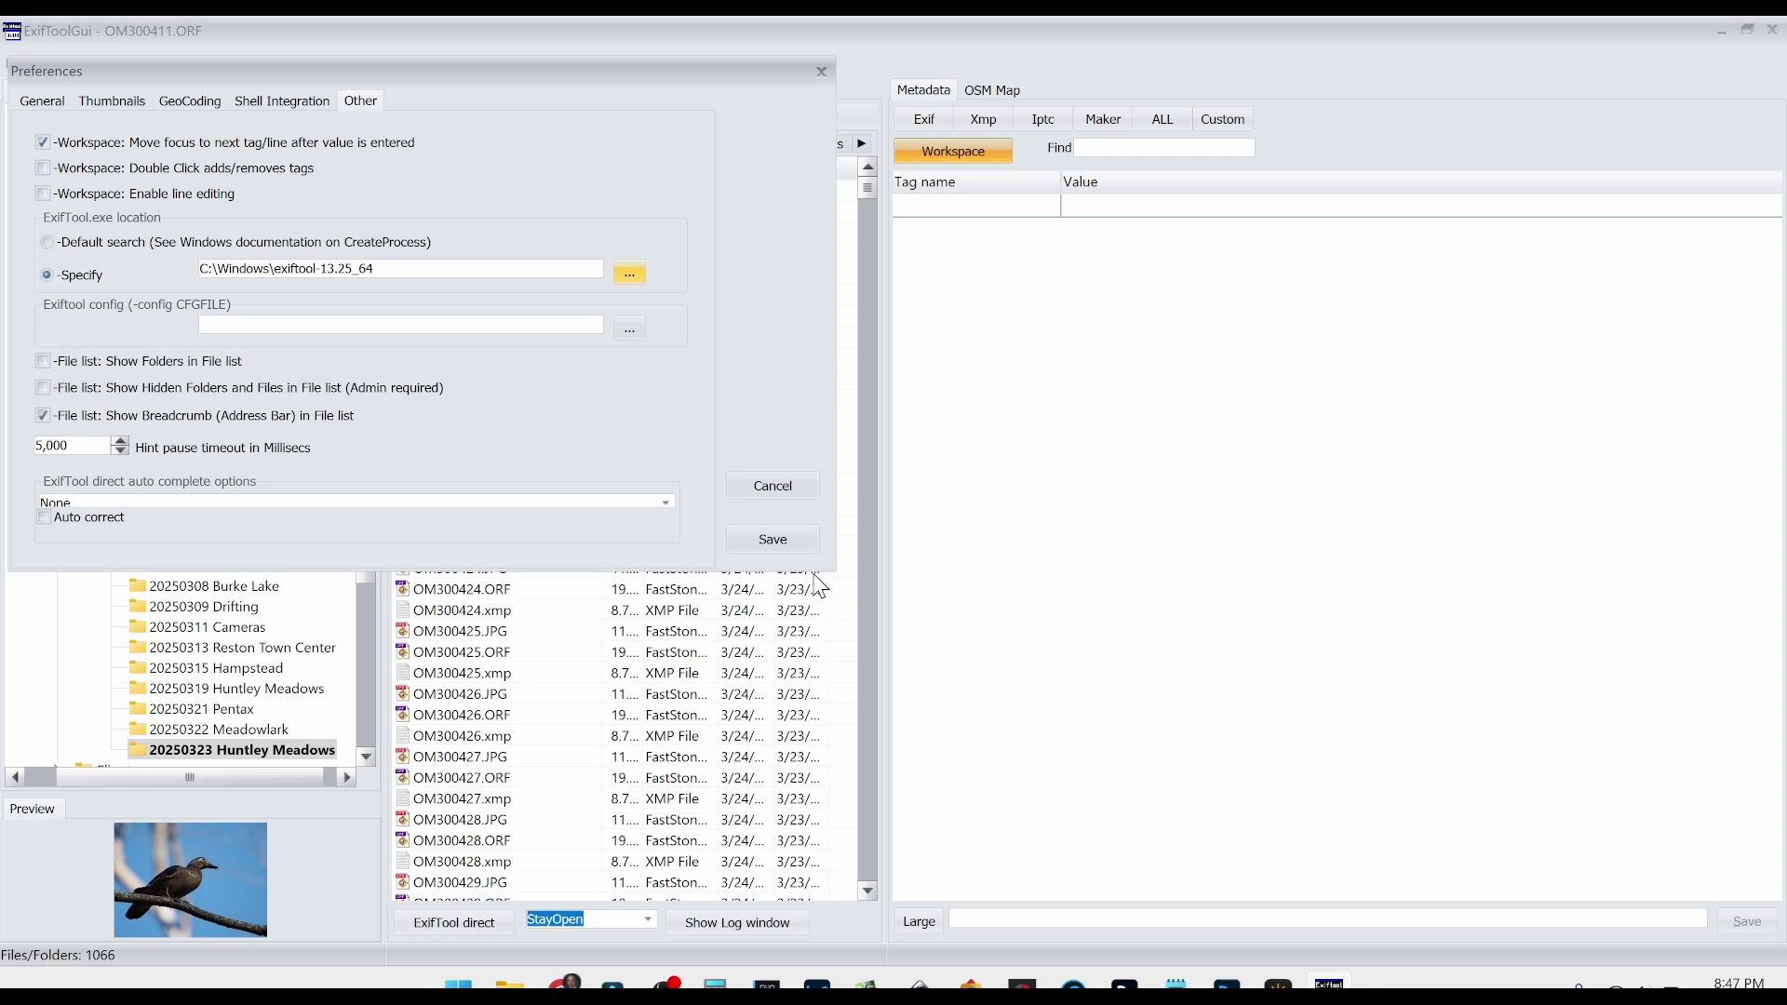
{"action": "left_click", "coordinate": [777, 543]}
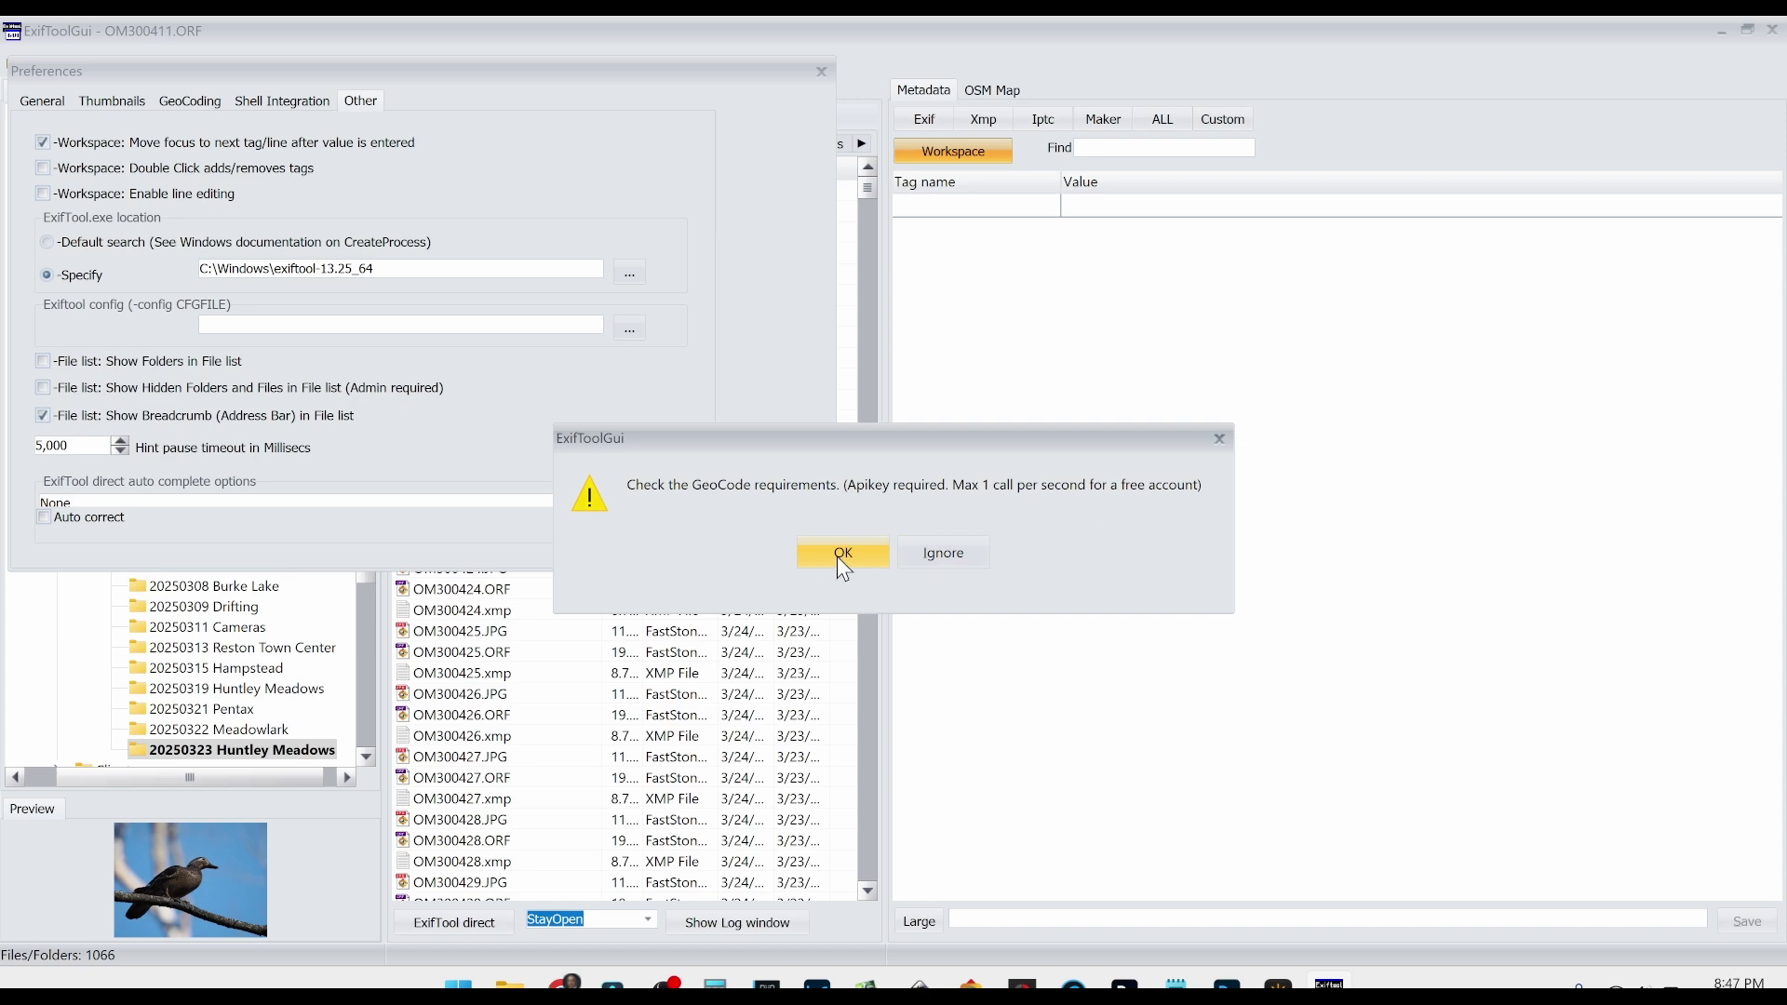
{"action": "left_click", "coordinate": [922, 555]}
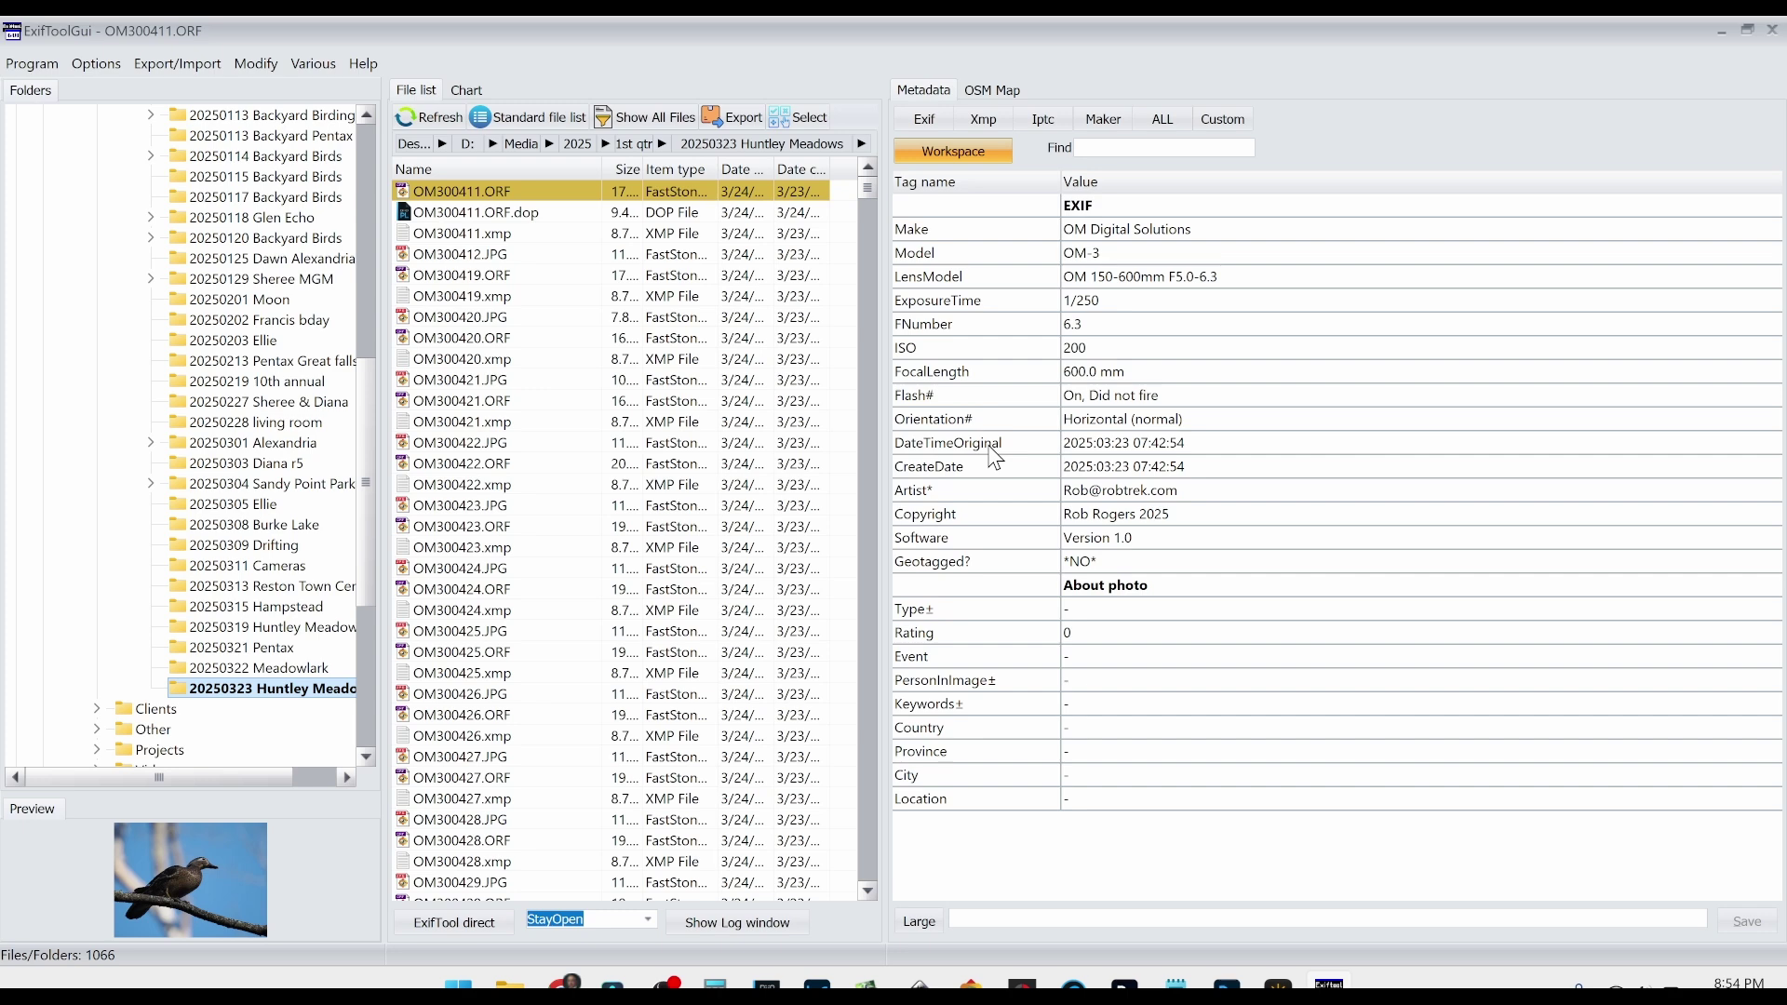
Open the 20250323 Huntley Meadows folder inside the 1st quarter folder
{"action": "scroll", "coordinate": [276, 373], "scroll_direction": "up", "scroll_amount": 10}
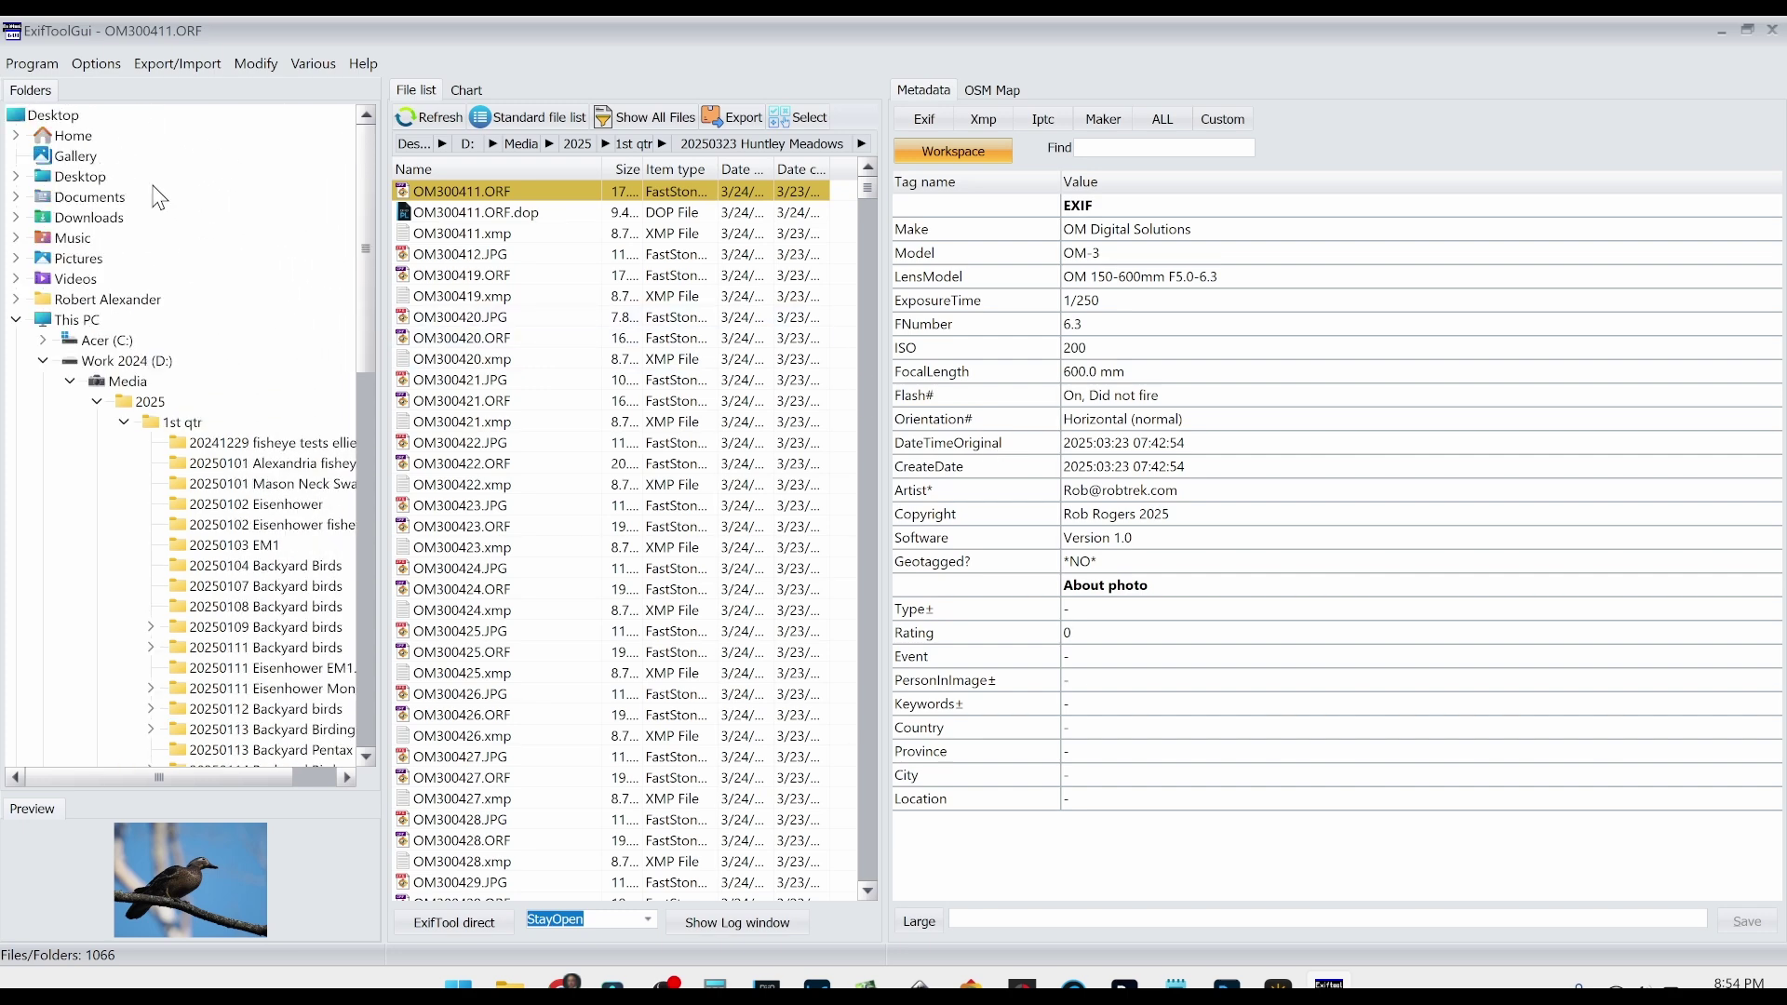
{"action": "left_click", "coordinate": [186, 423]}
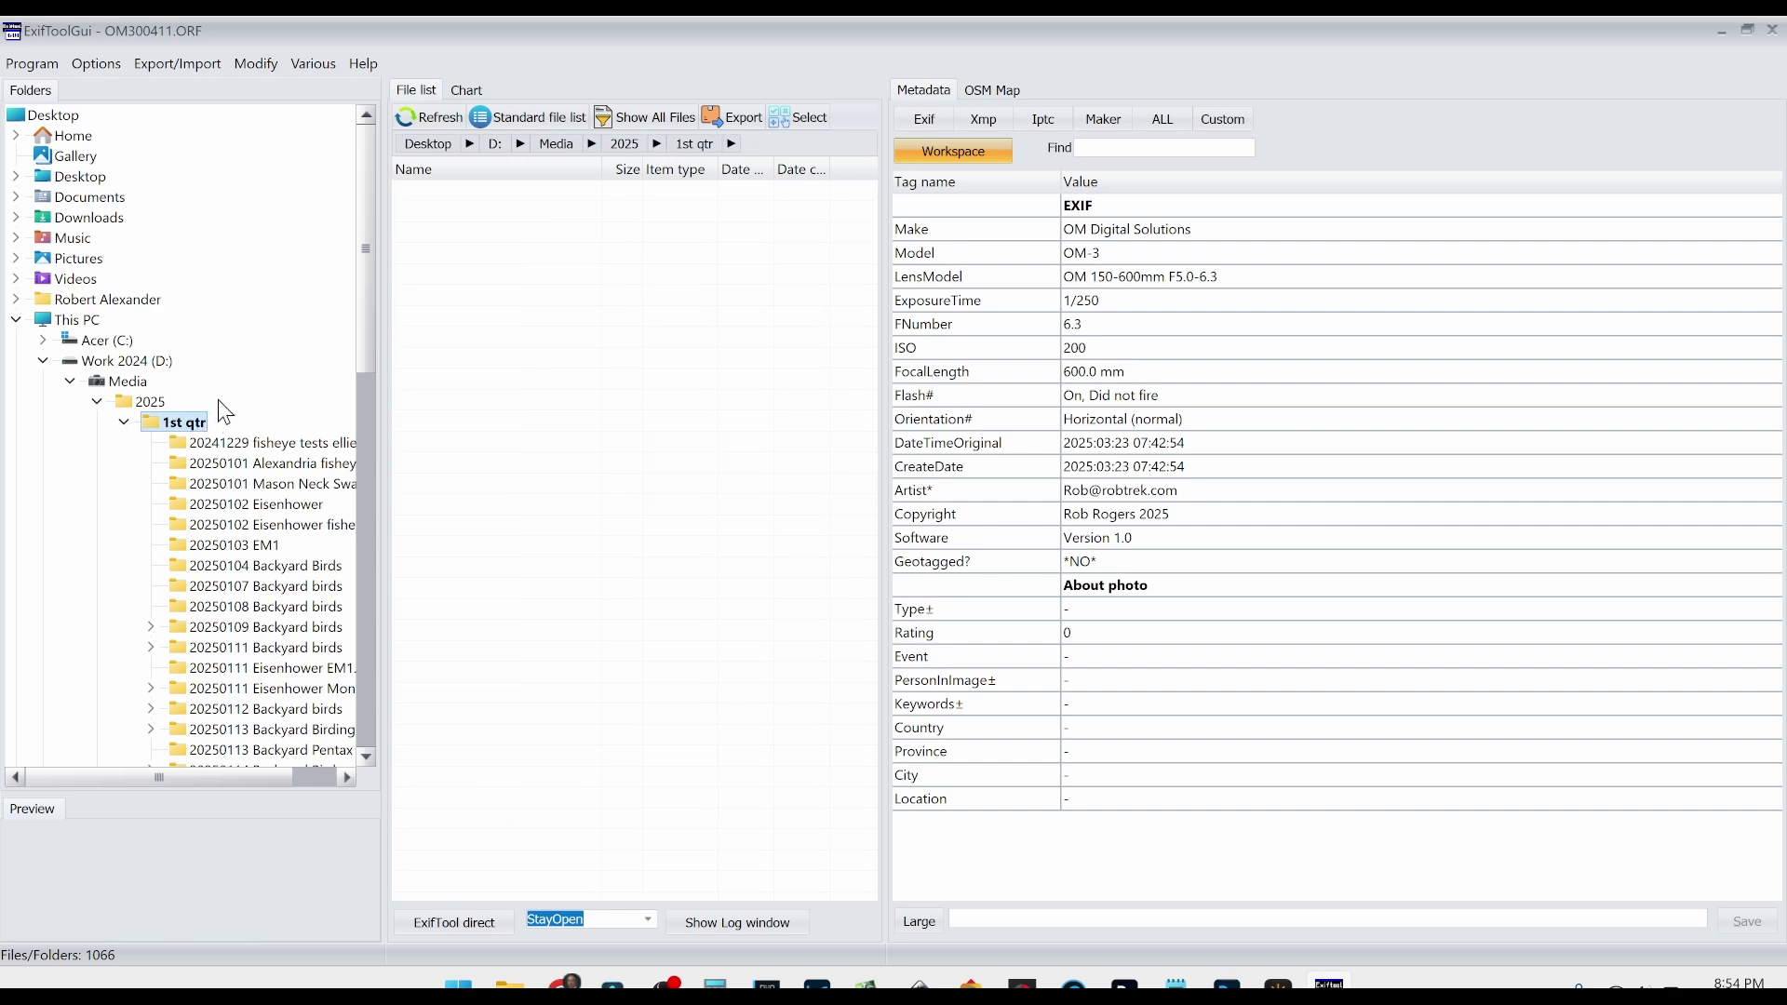
{"action": "scroll", "coordinate": [226, 410], "scroll_direction": "down", "scroll_amount": 6}
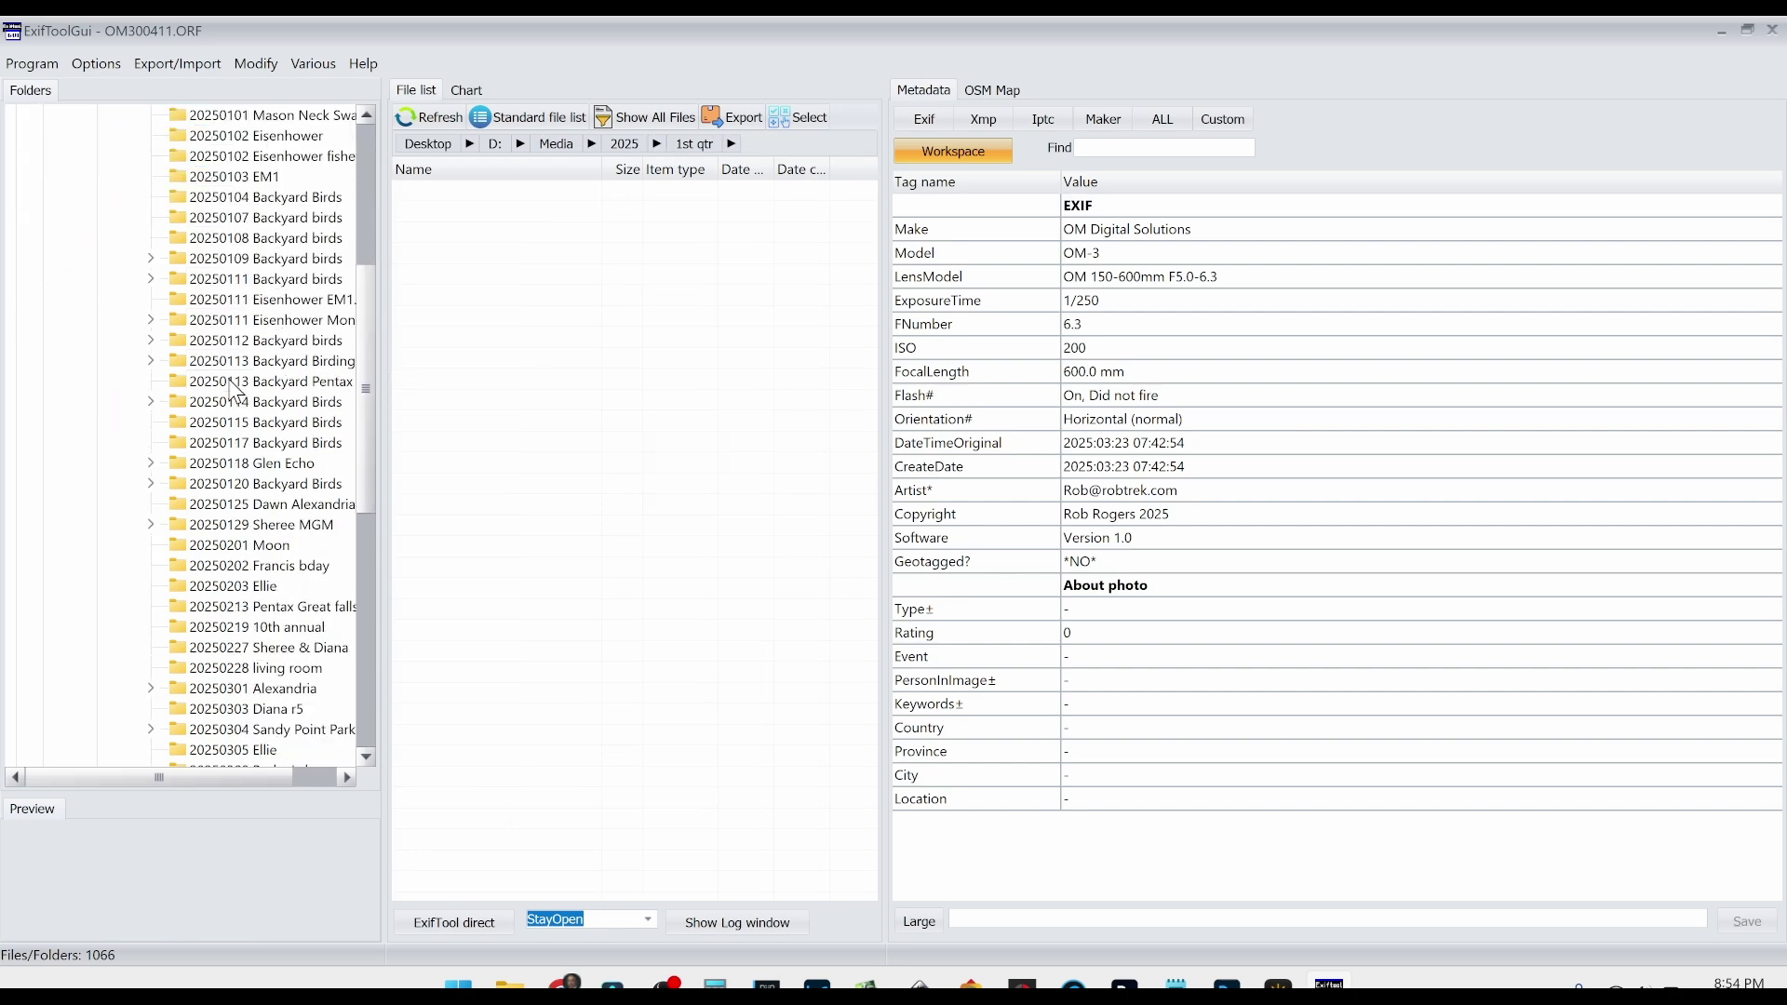
{"action": "scroll", "coordinate": [232, 391], "scroll_direction": "down", "scroll_amount": 5}
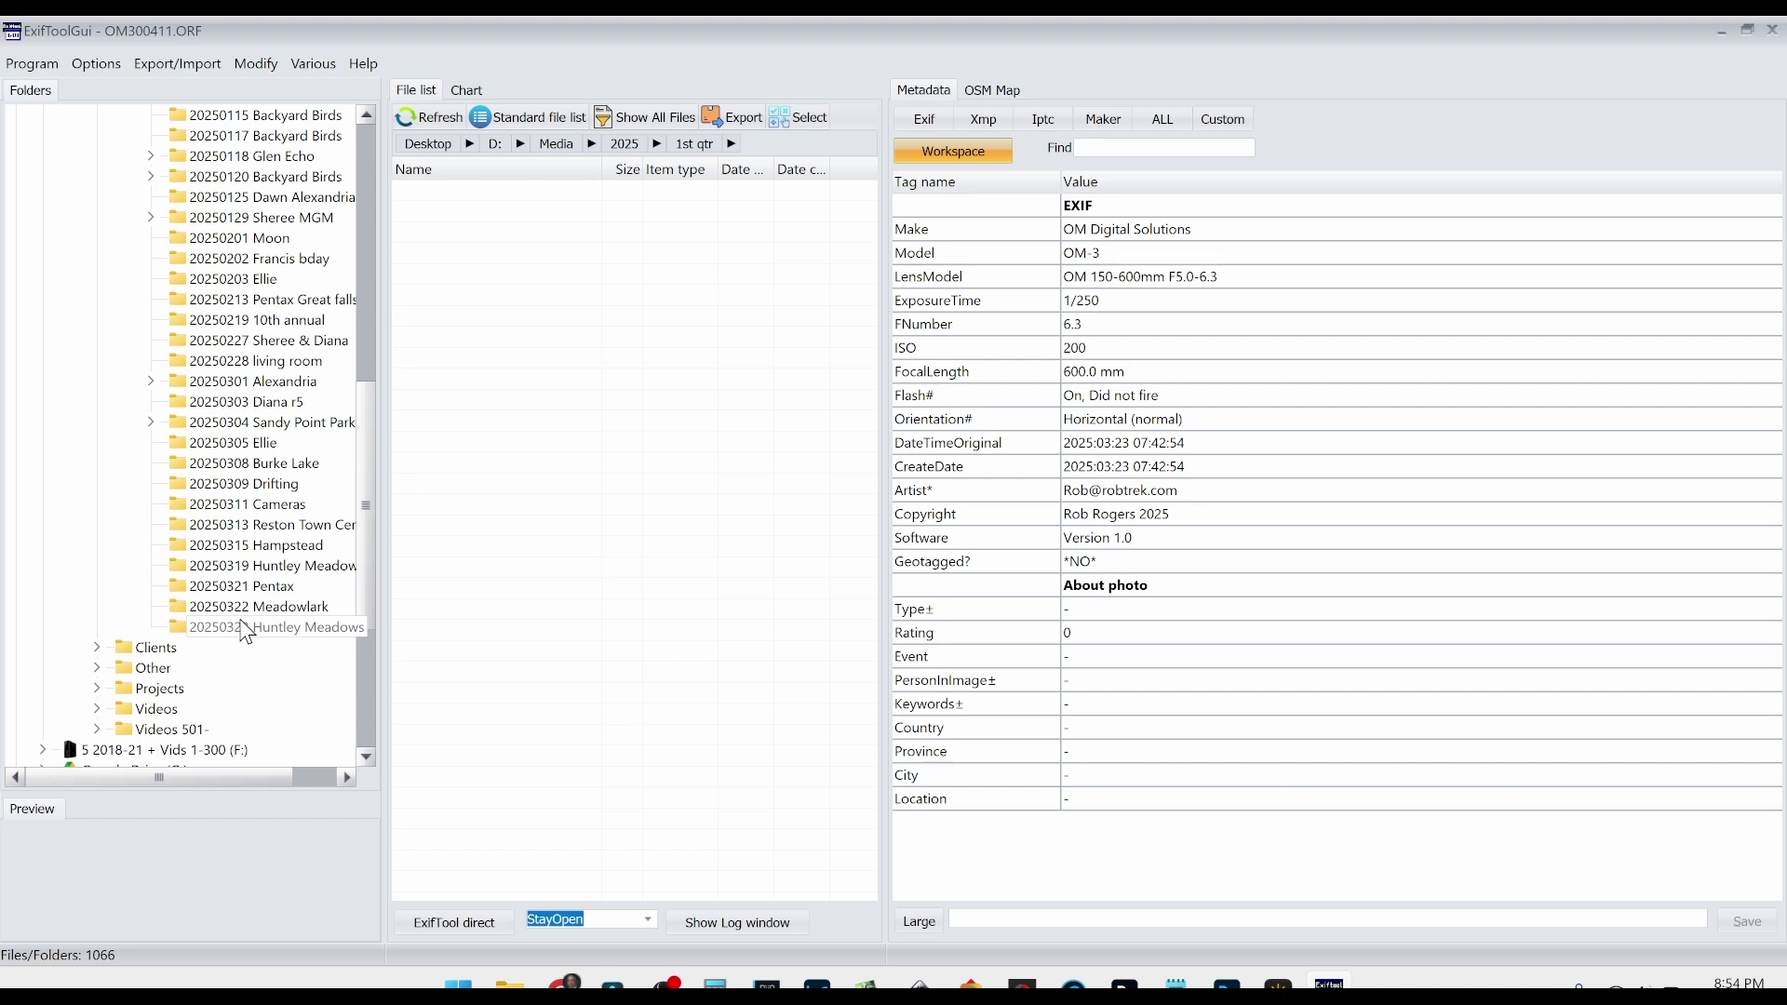
{"action": "scroll", "coordinate": [261, 401], "scroll_direction": "down", "scroll_amount": 1}
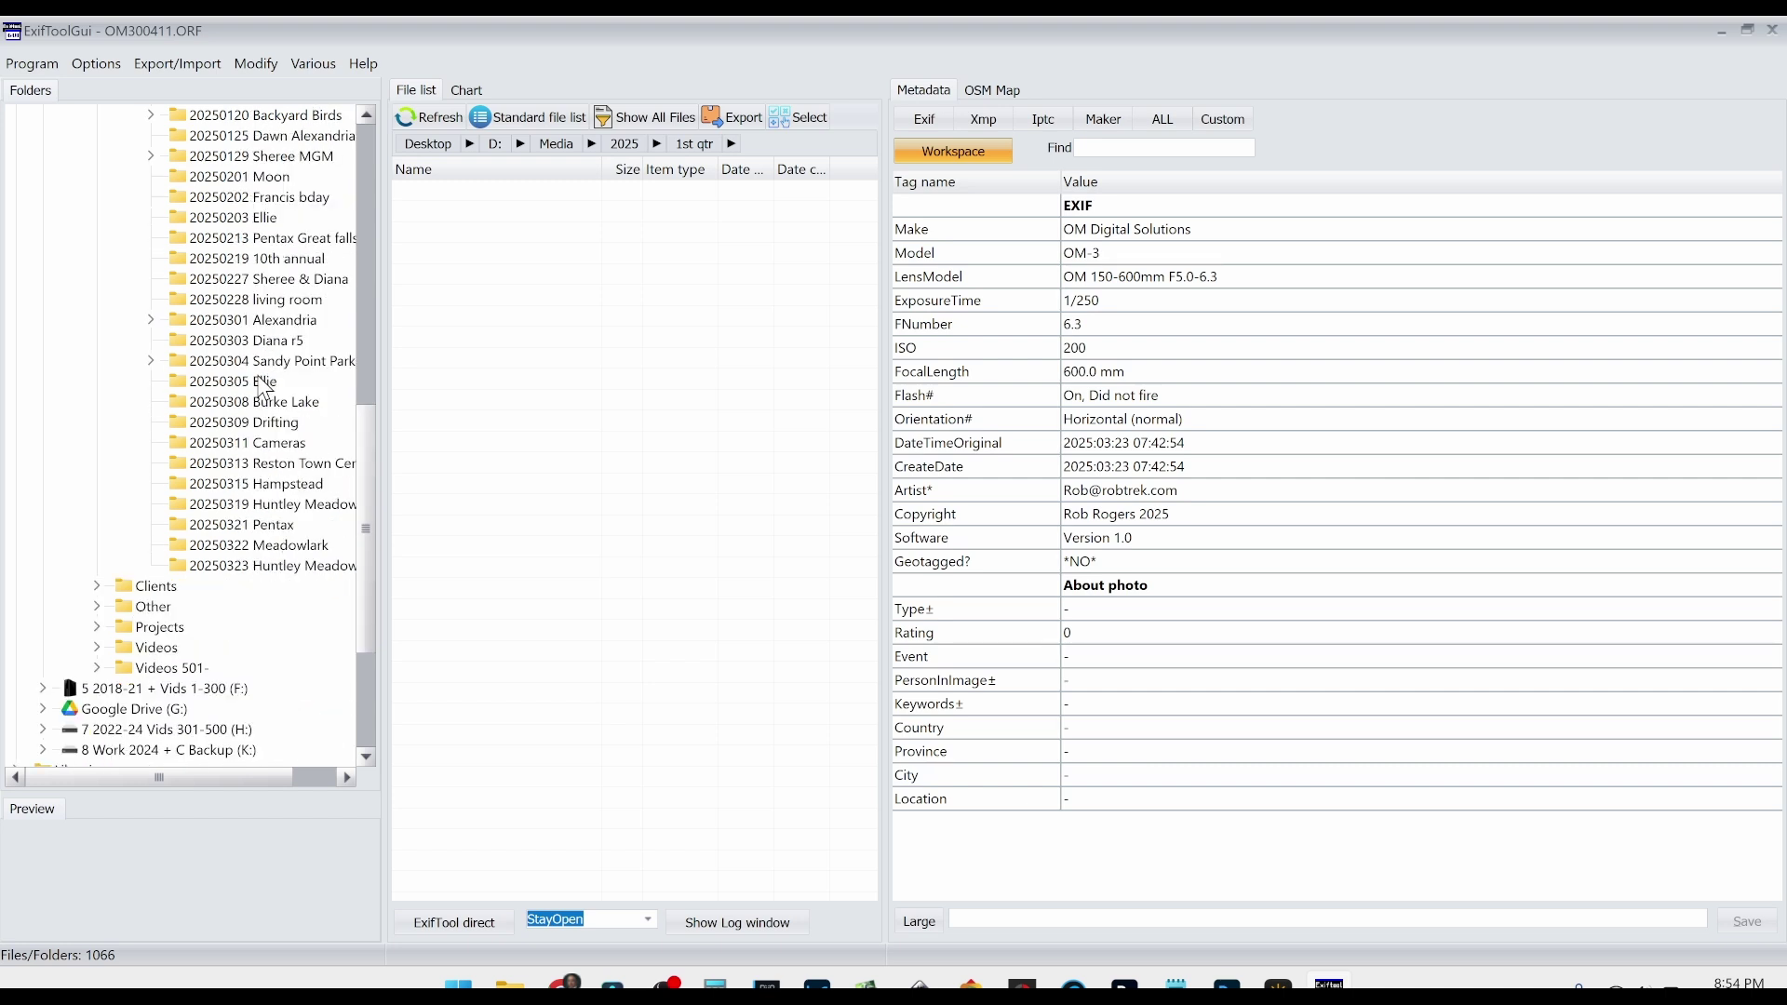
{"action": "left_click", "coordinate": [176, 564]}
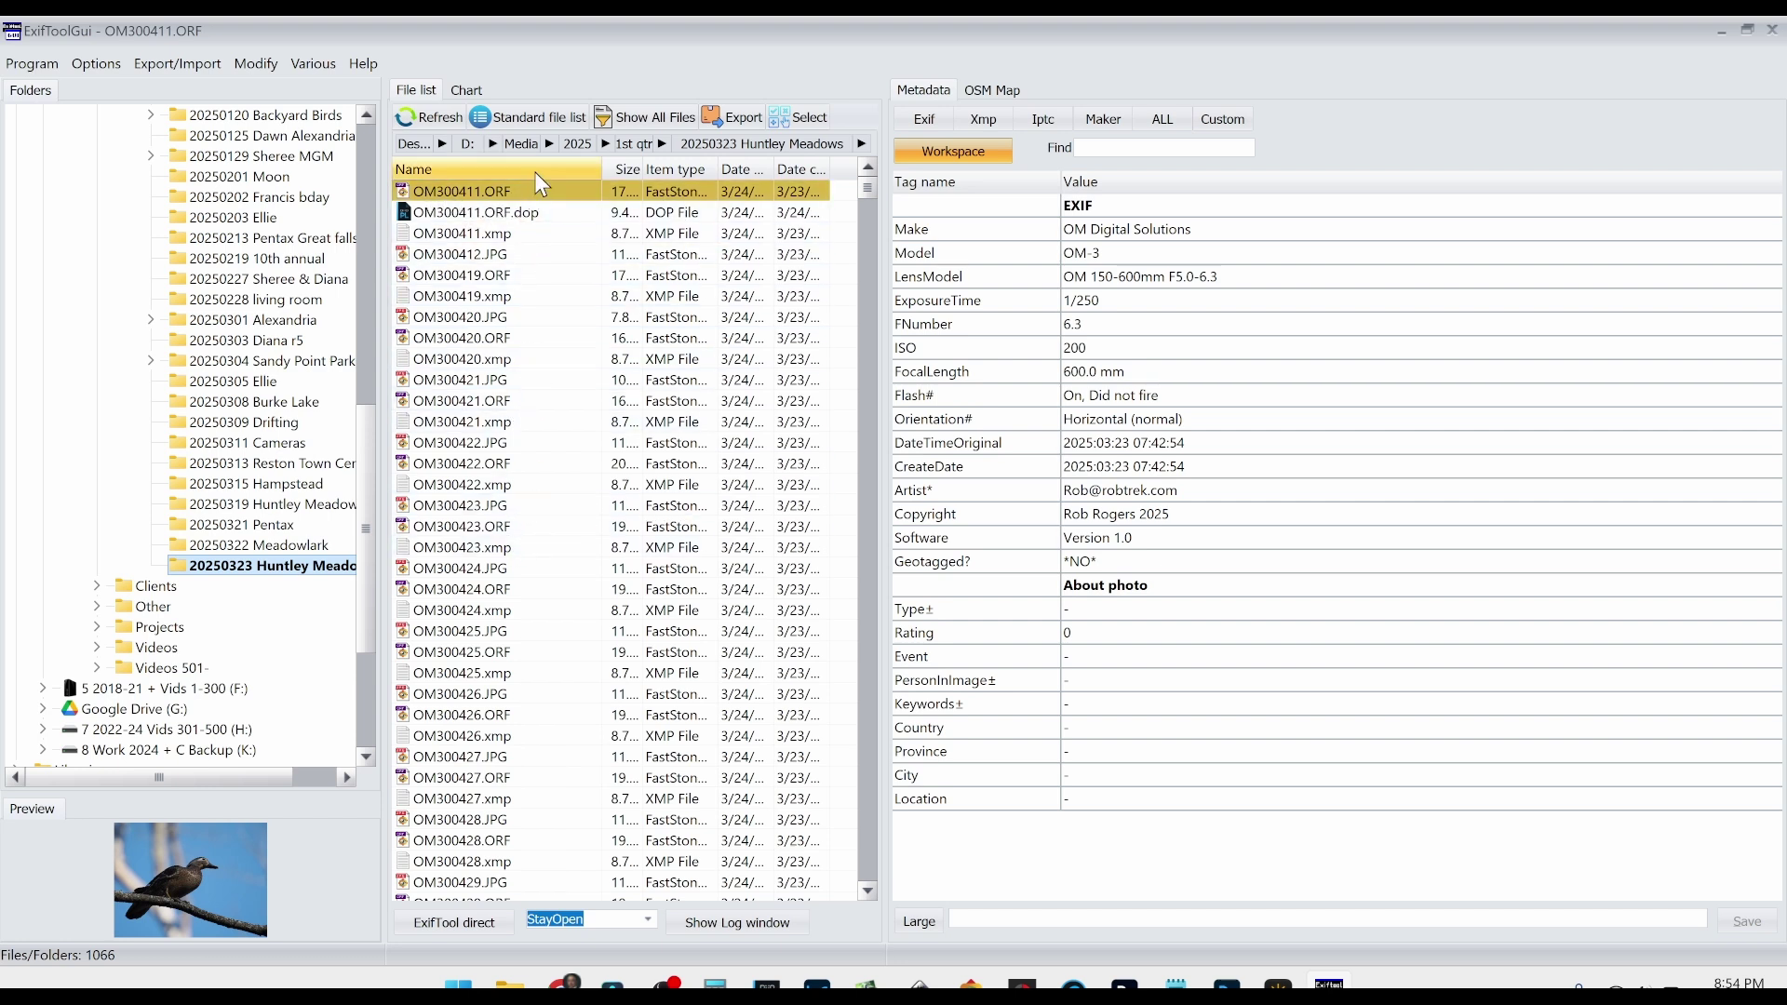
Sort the file list by item type and select OM300411.ORF to view its metadata
{"action": "left_click", "coordinate": [678, 170]}
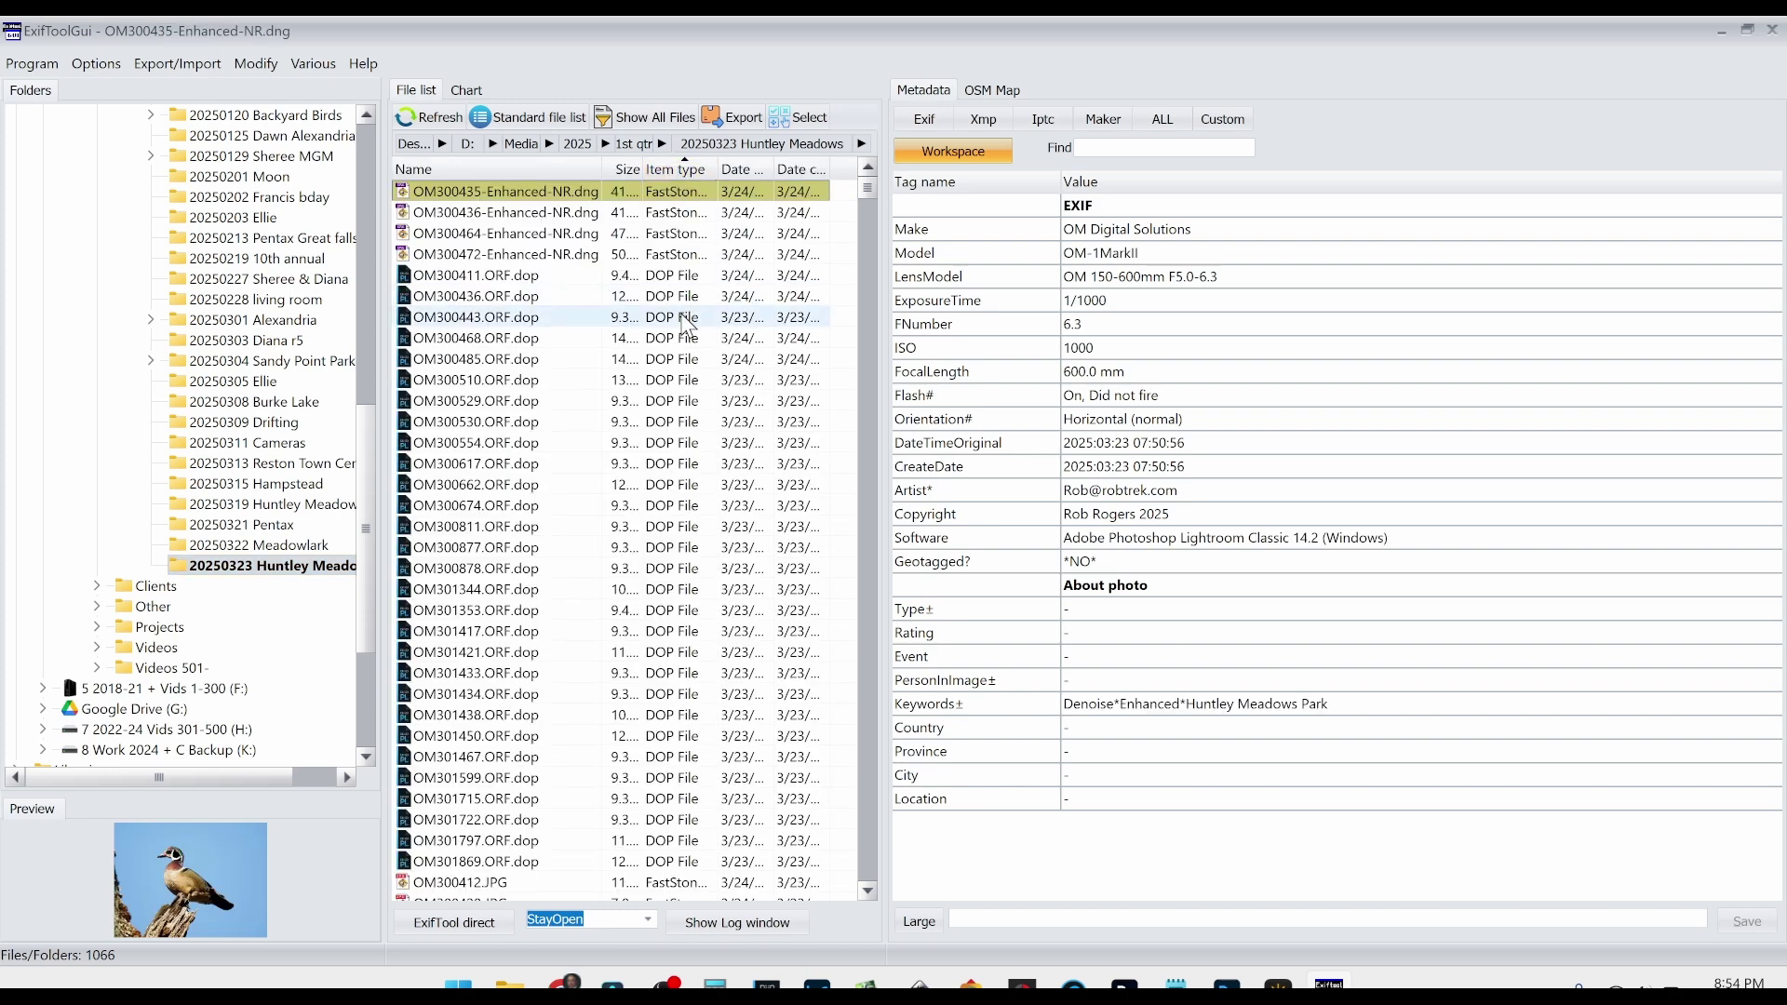
{"action": "scroll", "coordinate": [685, 326], "scroll_direction": "down", "scroll_amount": 10}
{"action": "scroll", "coordinate": [685, 324], "scroll_direction": "down", "scroll_amount": 3}
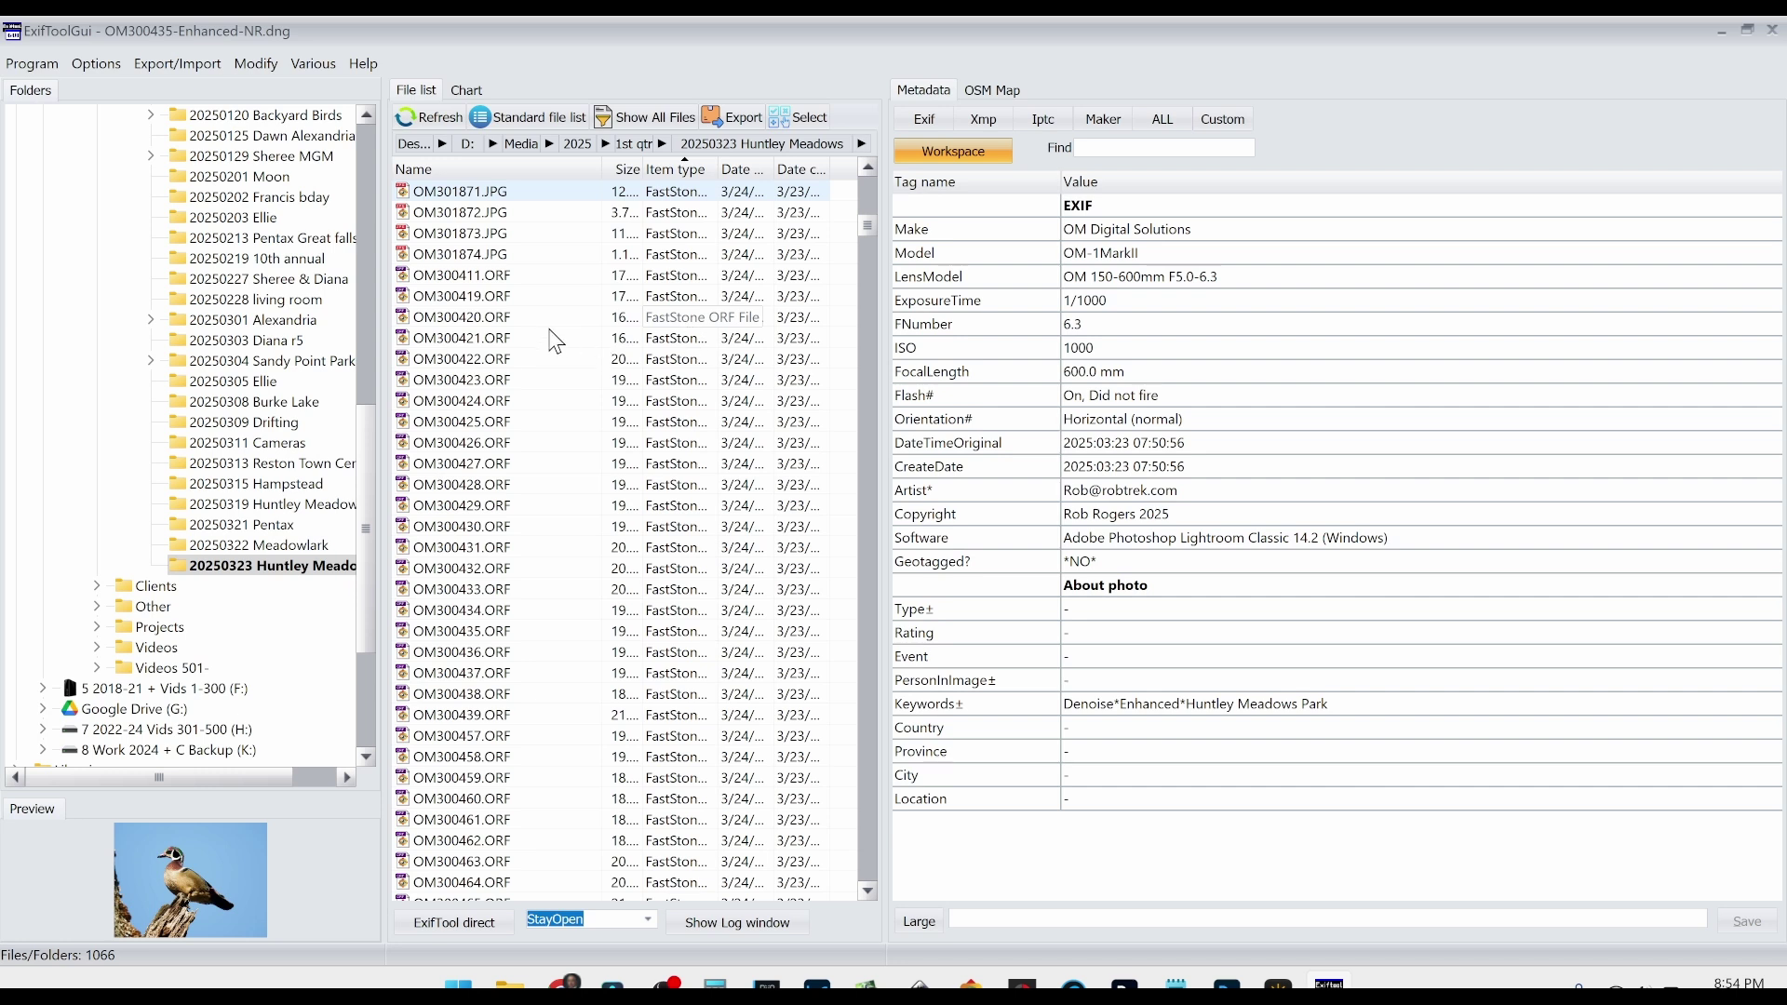
{"action": "scroll", "coordinate": [521, 307], "scroll_direction": "down", "scroll_amount": 2}
{"action": "left_click", "coordinate": [500, 289]}
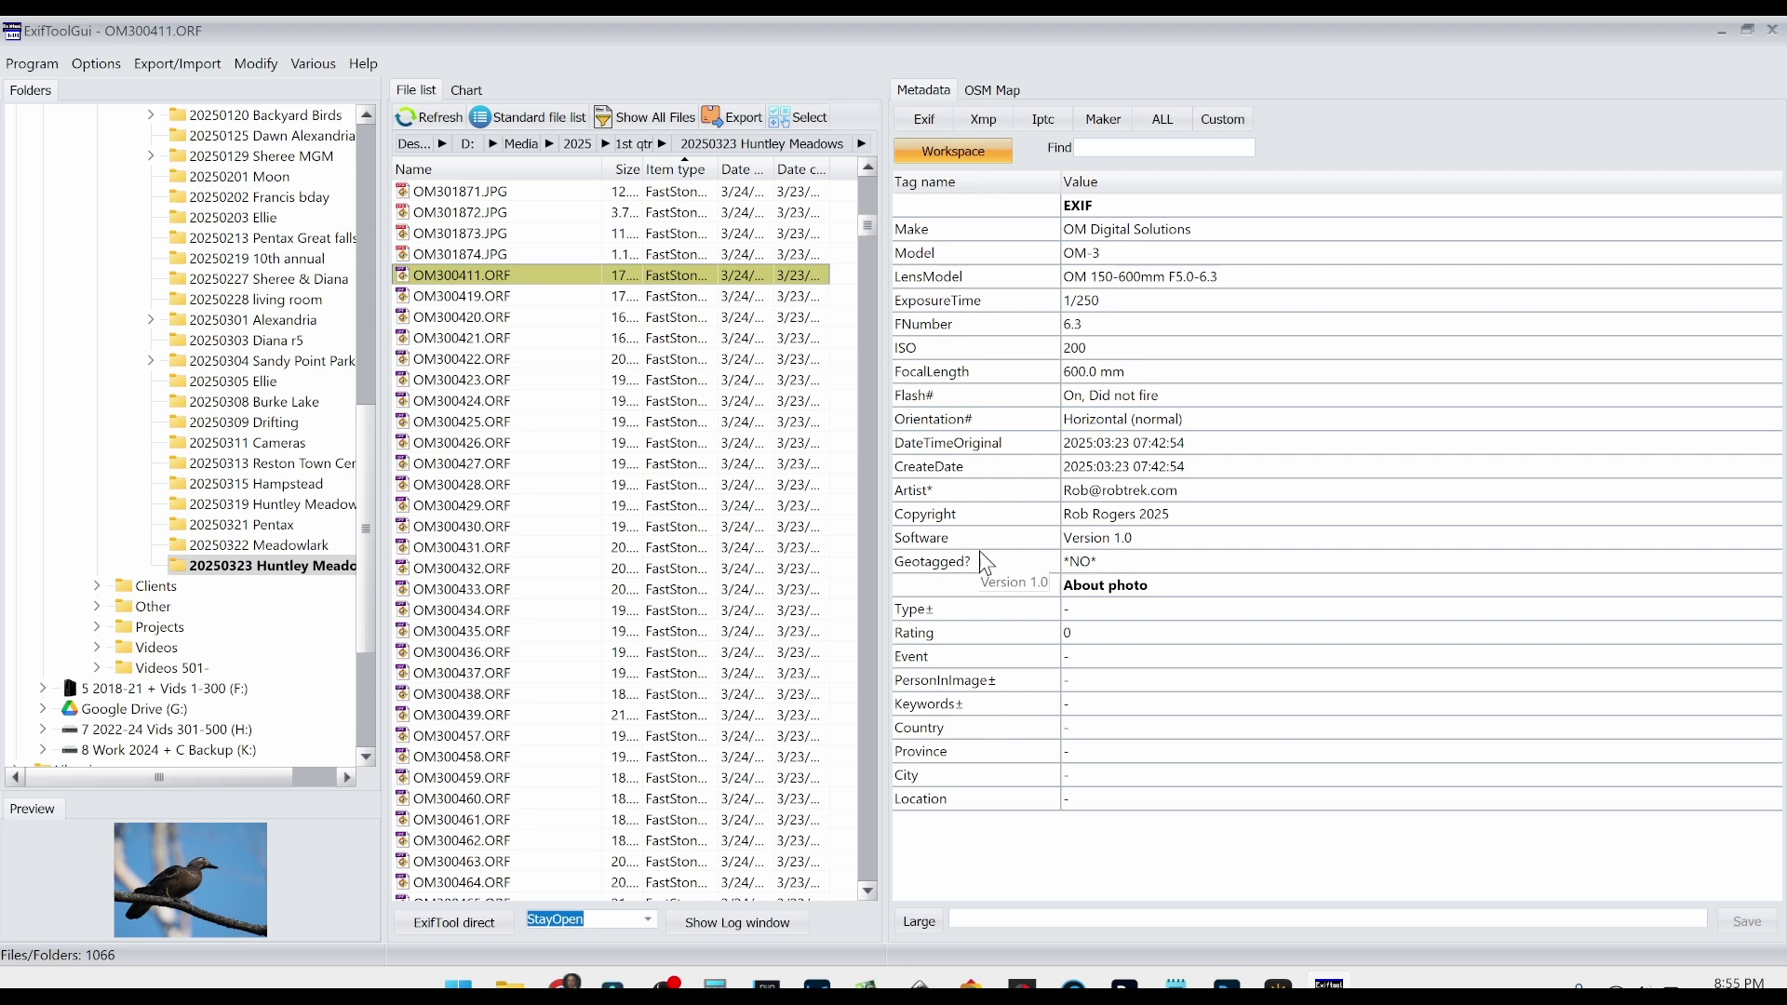
Remove the Model tag from Workspace, re-add it from the Exif list, then select it
{"action": "left_click", "coordinate": [927, 260]}
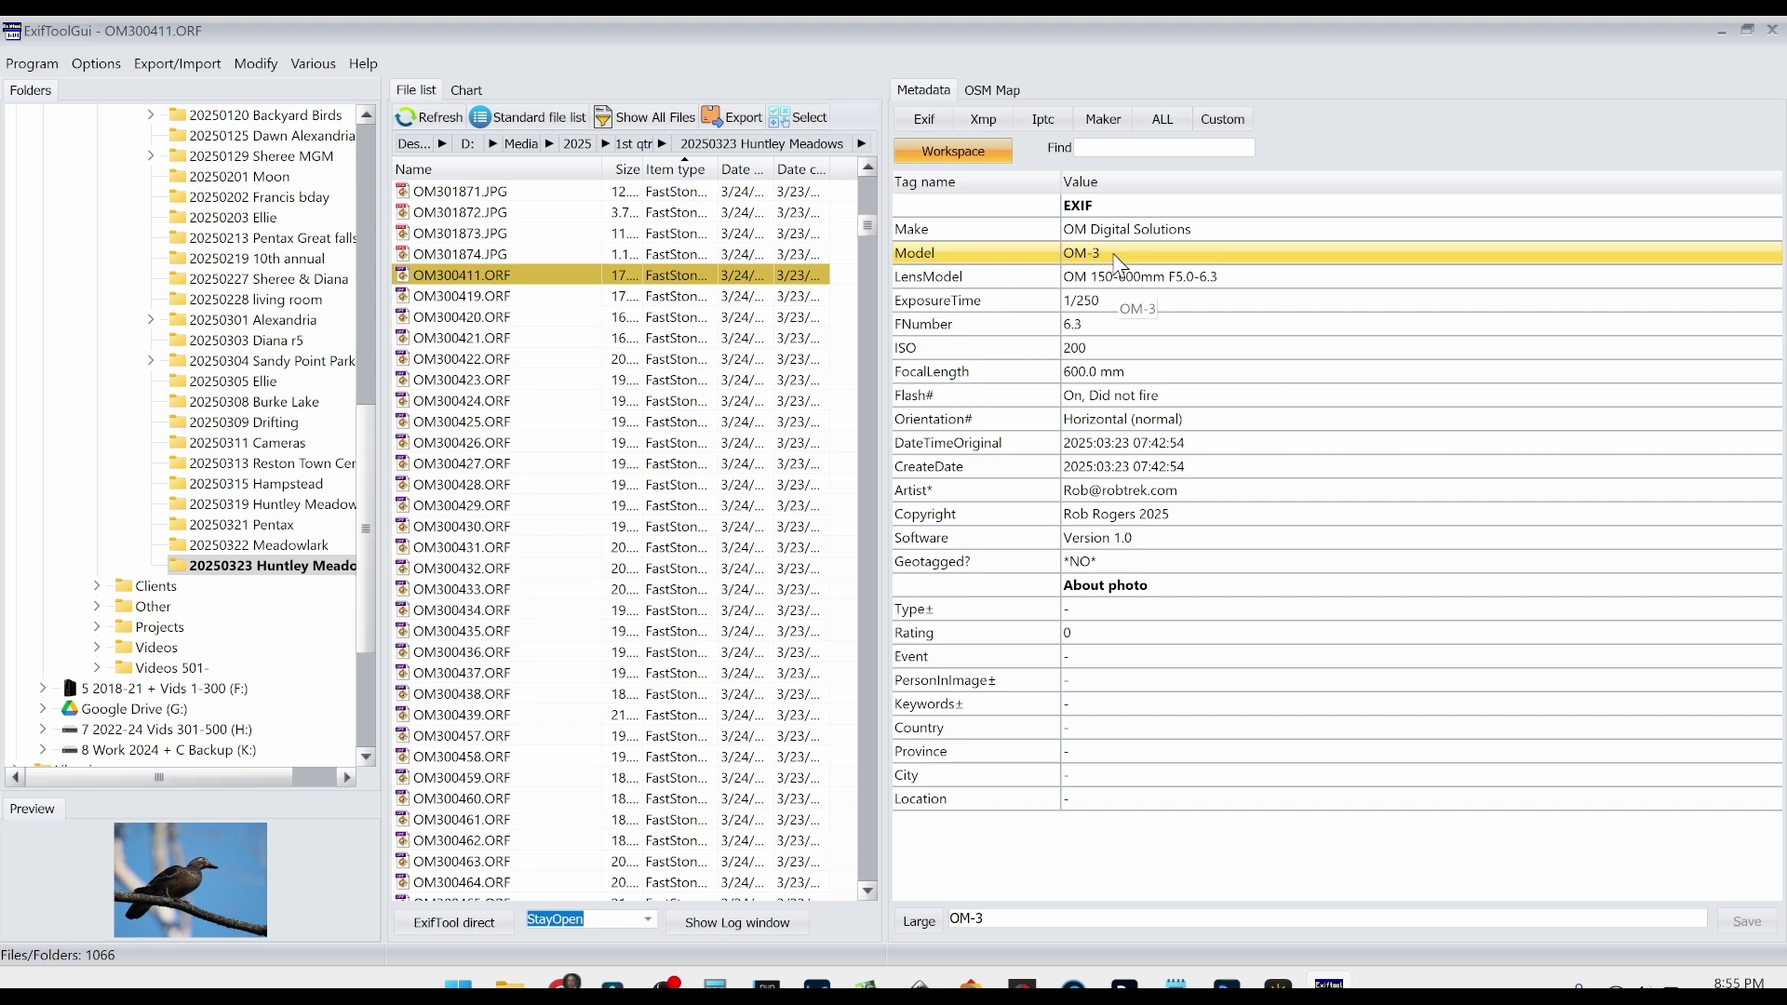
{"action": "right_click", "coordinate": [1032, 258]}
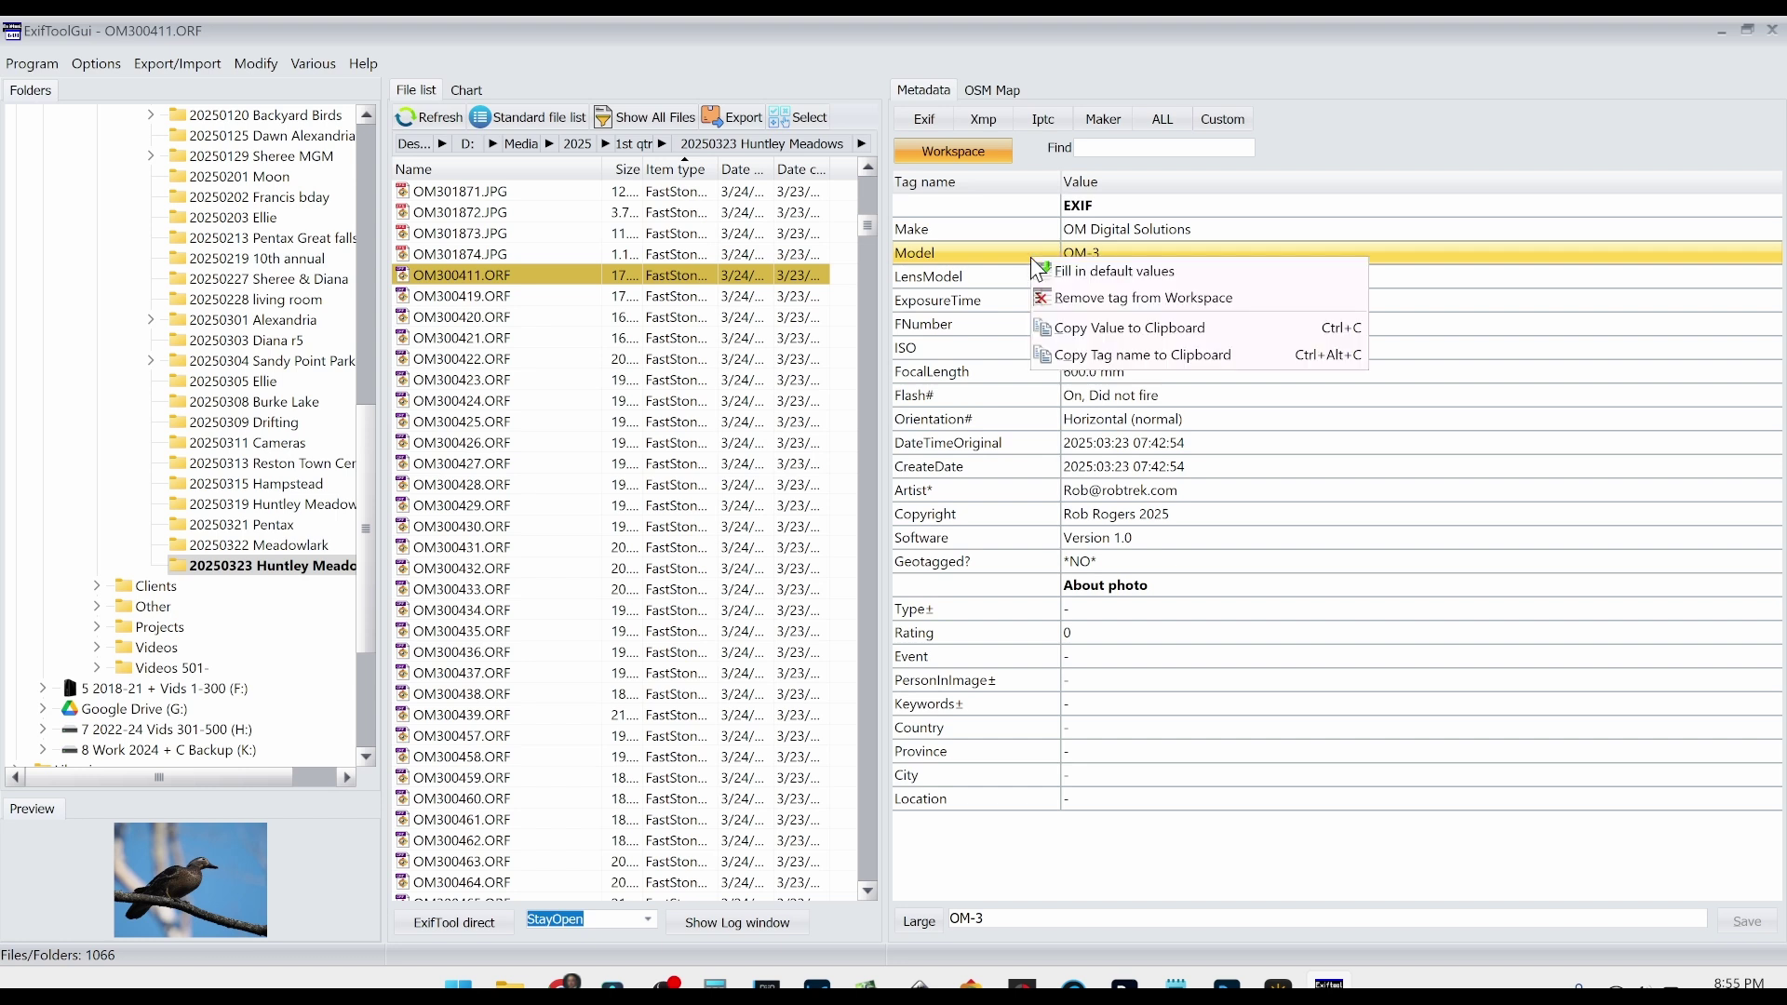
{"action": "left_click", "coordinate": [1073, 303]}
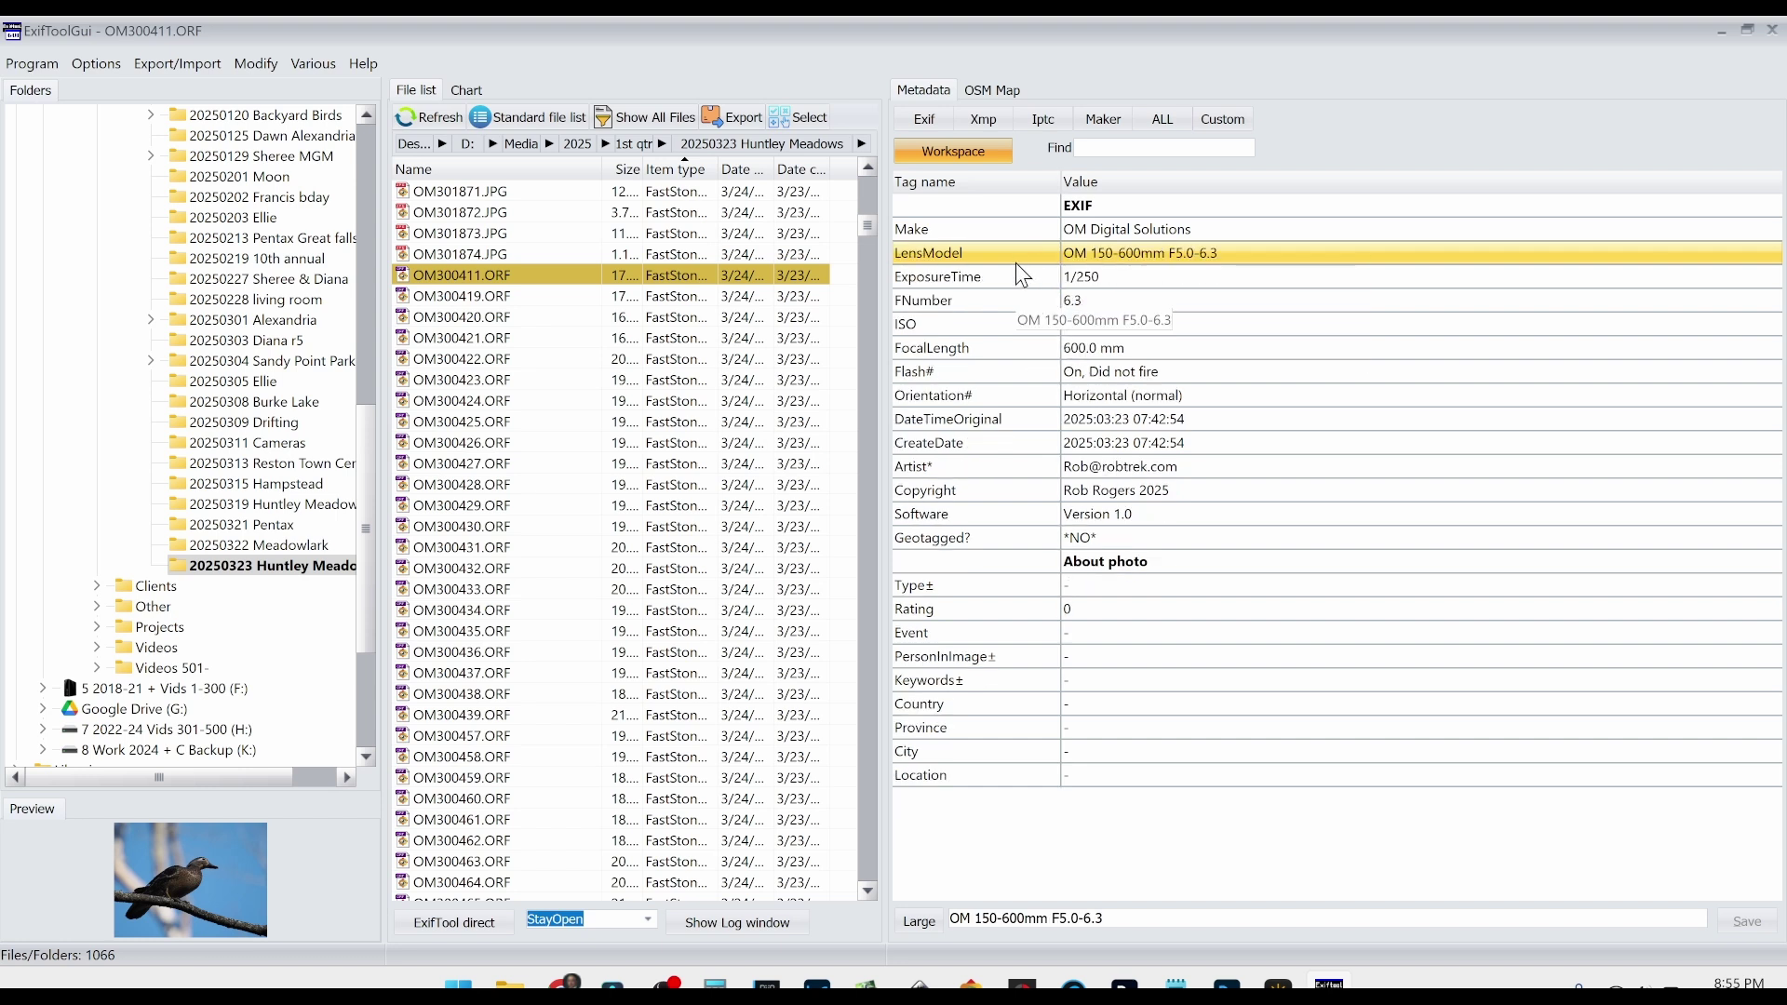
{"action": "left_click", "coordinate": [924, 125]}
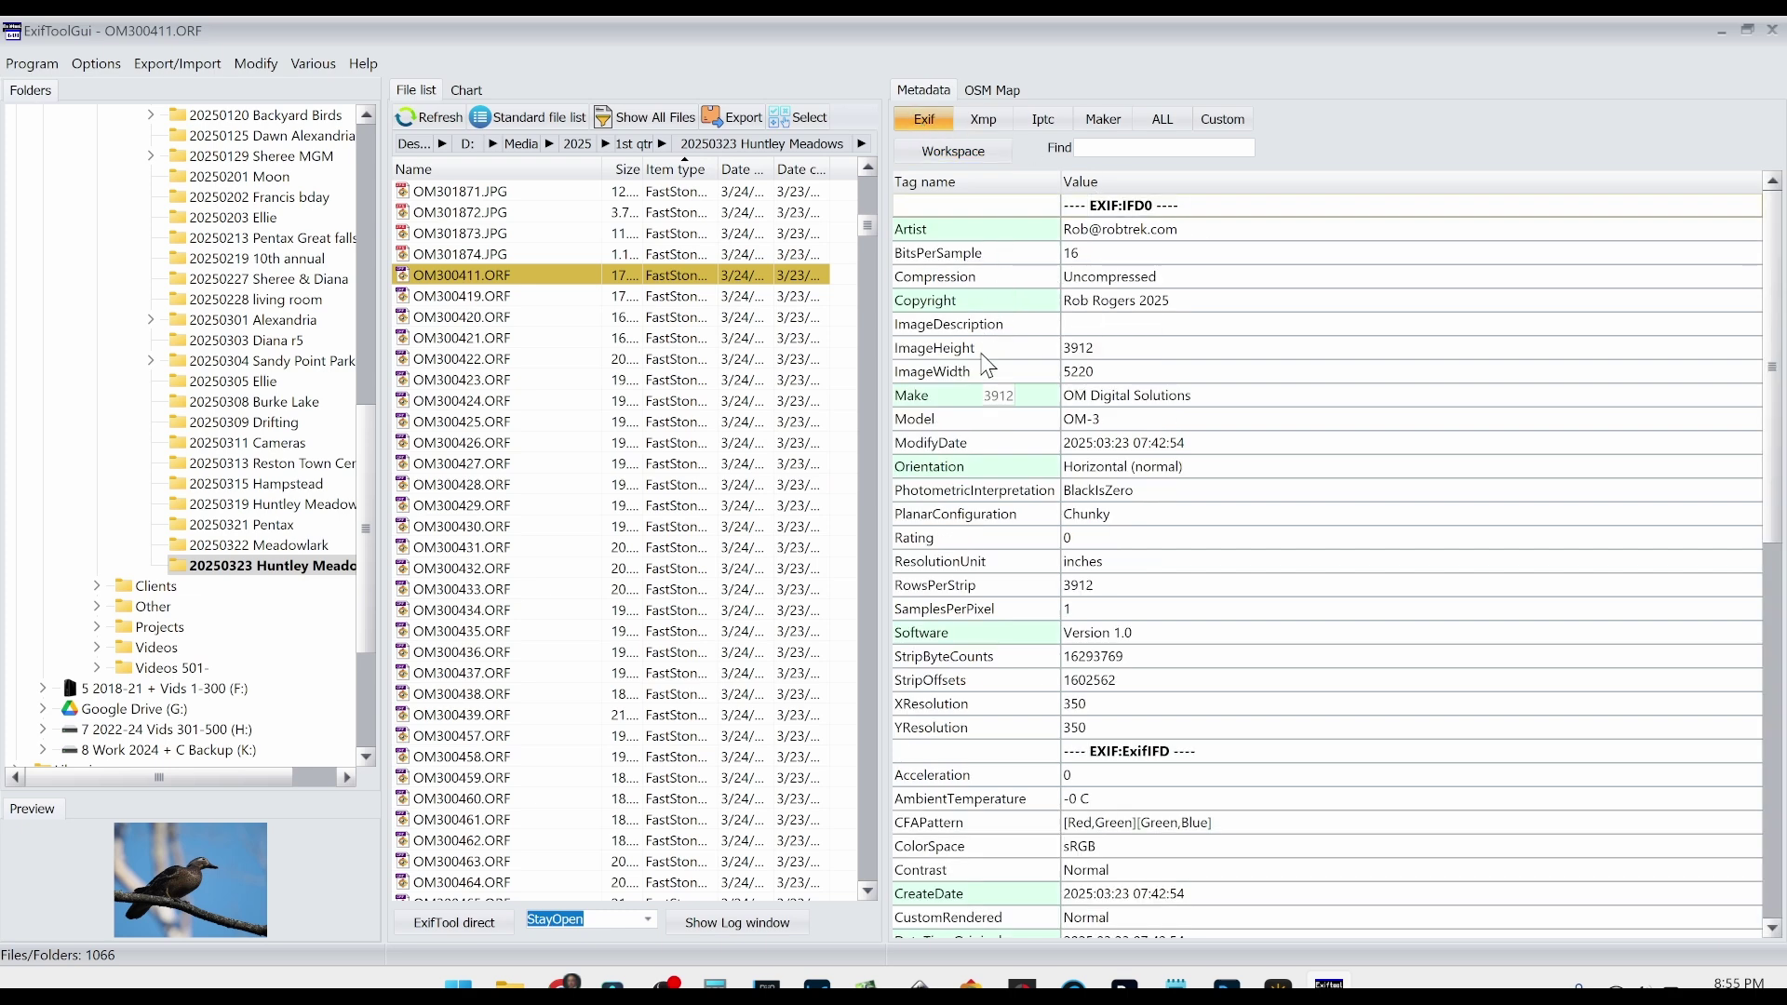
{"action": "left_click", "coordinate": [985, 423]}
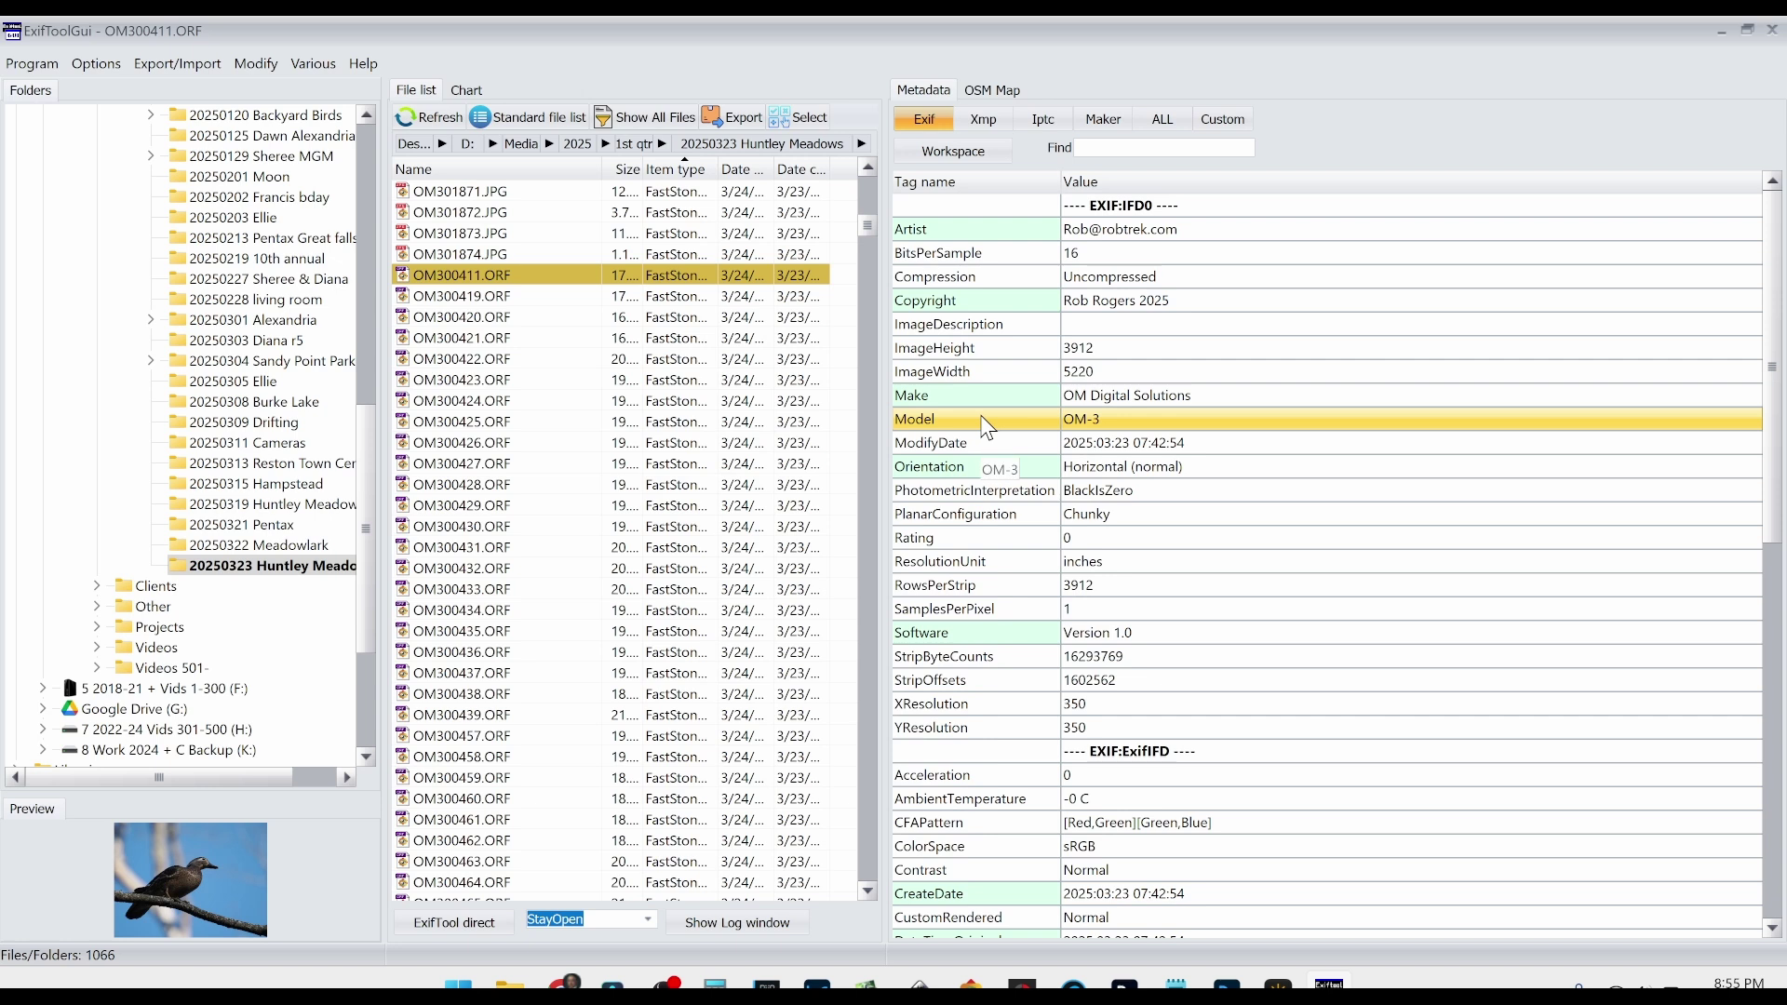
{"action": "right_click", "coordinate": [961, 426]}
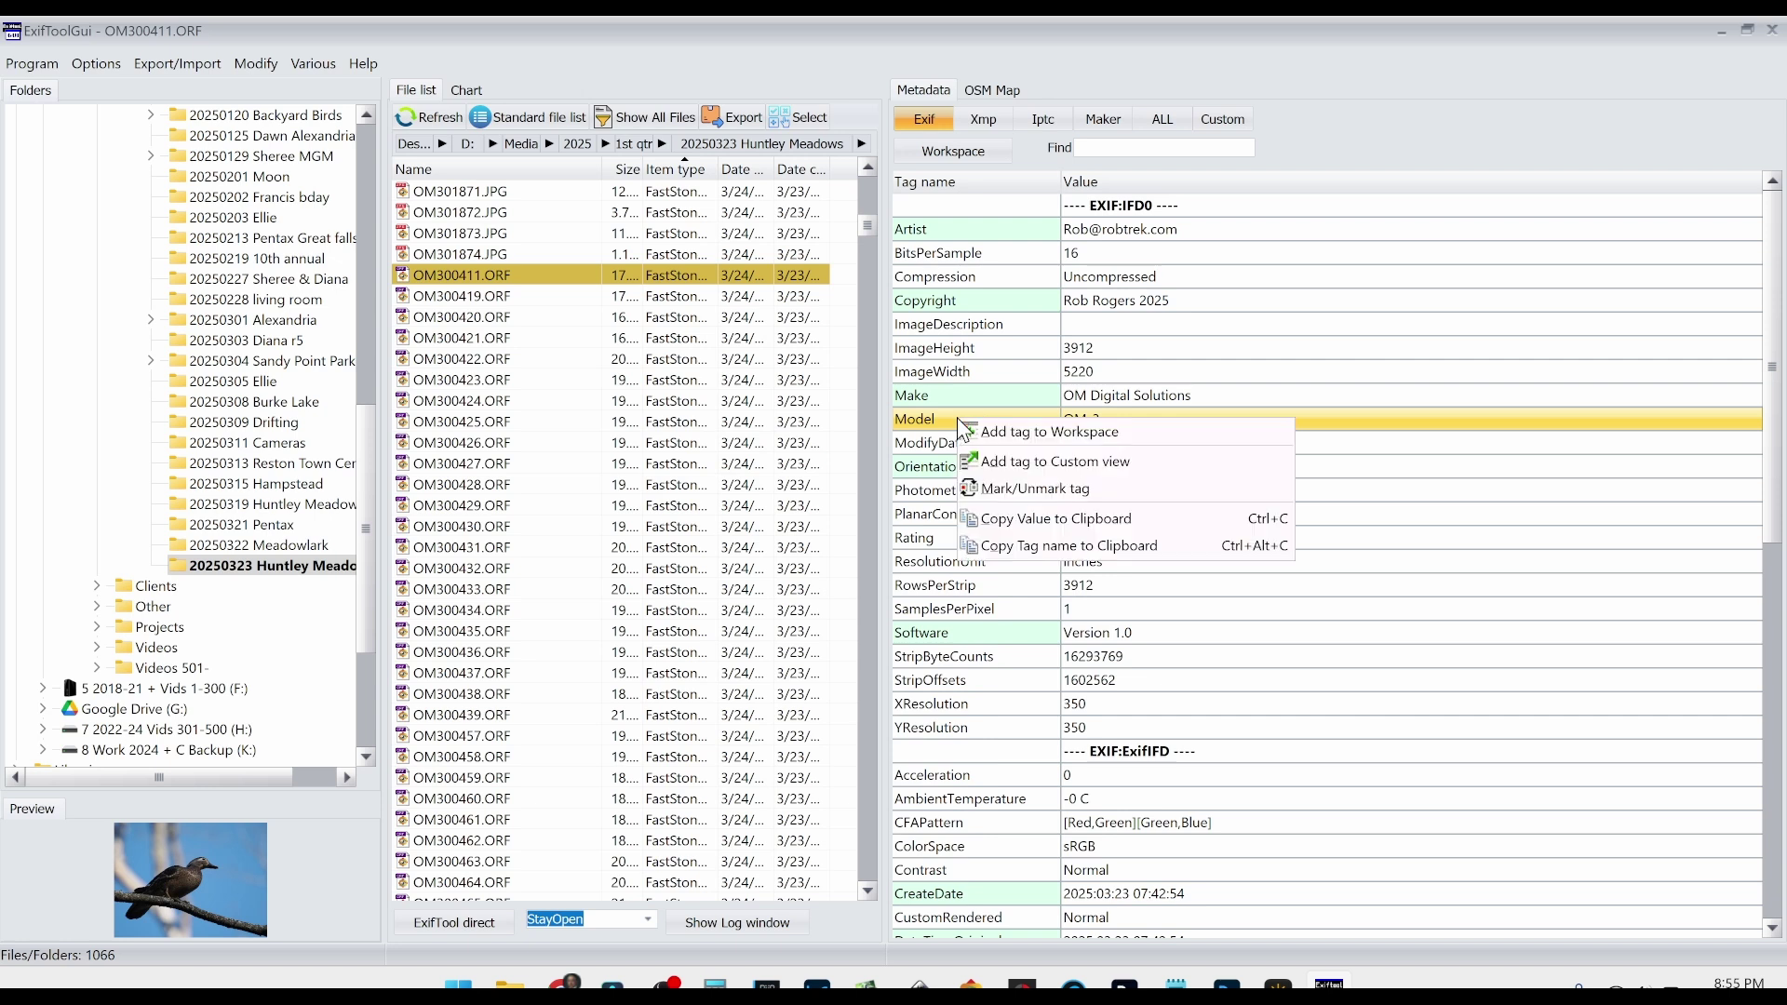
{"action": "left_click", "coordinate": [1043, 439]}
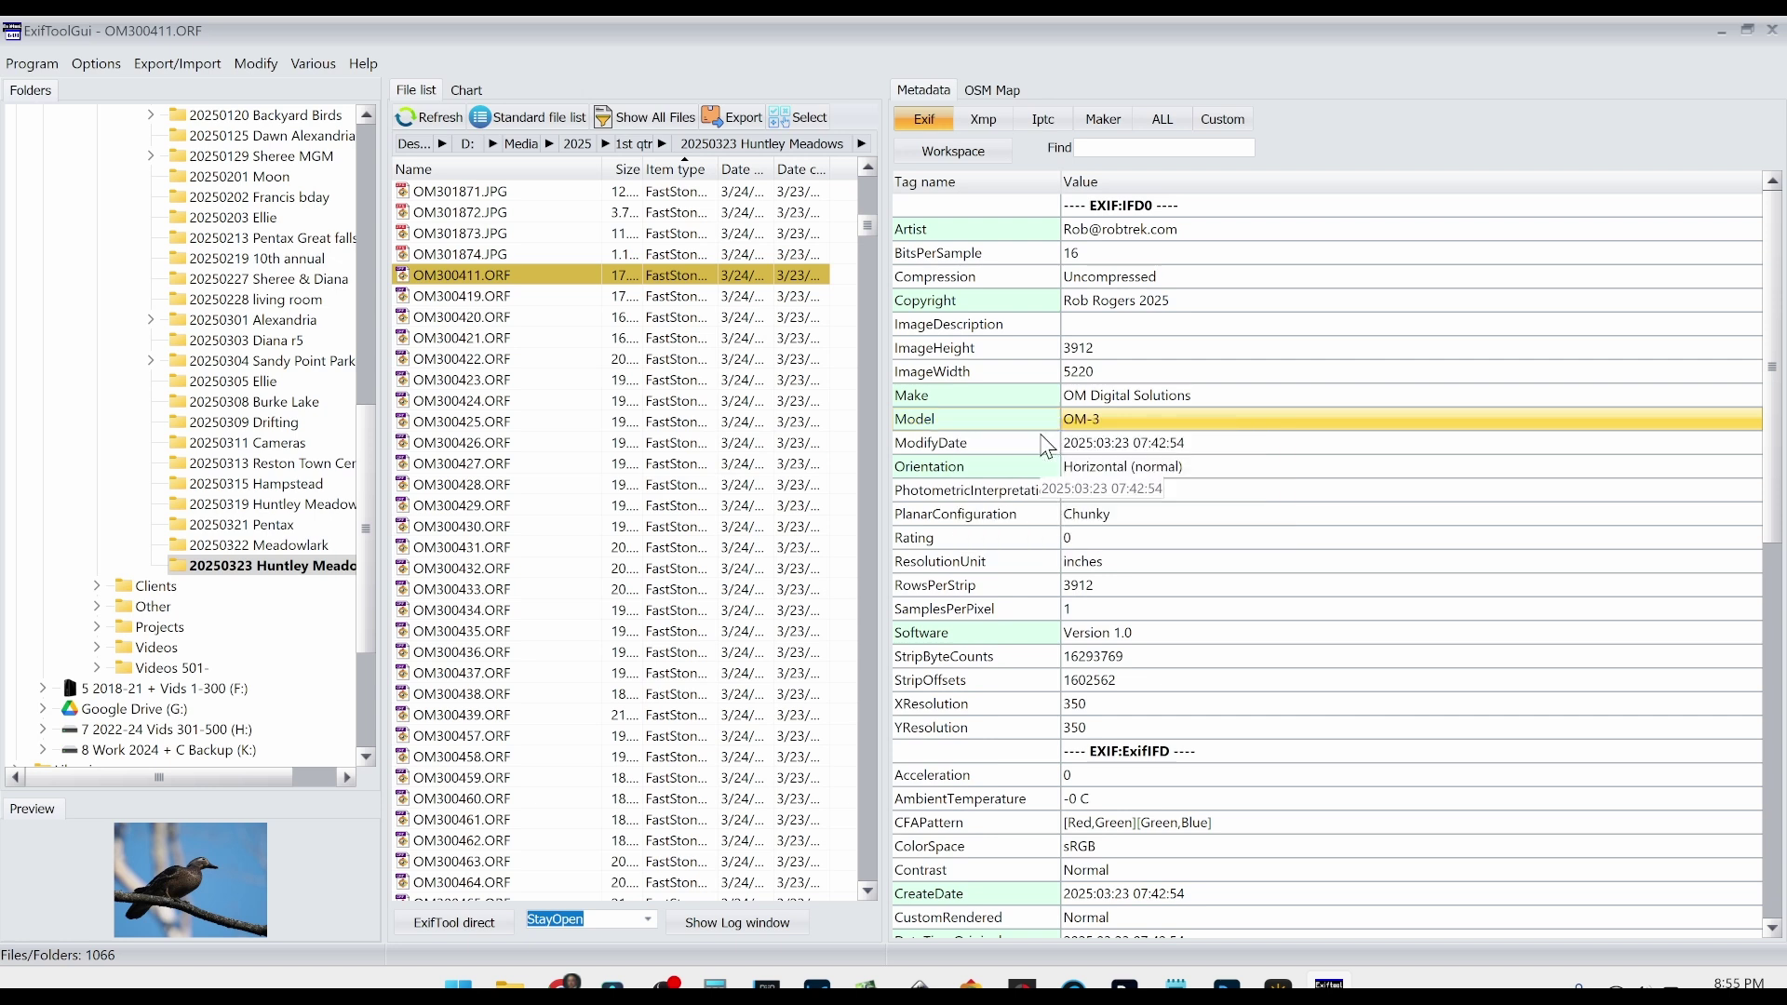
{"action": "left_click", "coordinate": [982, 157]}
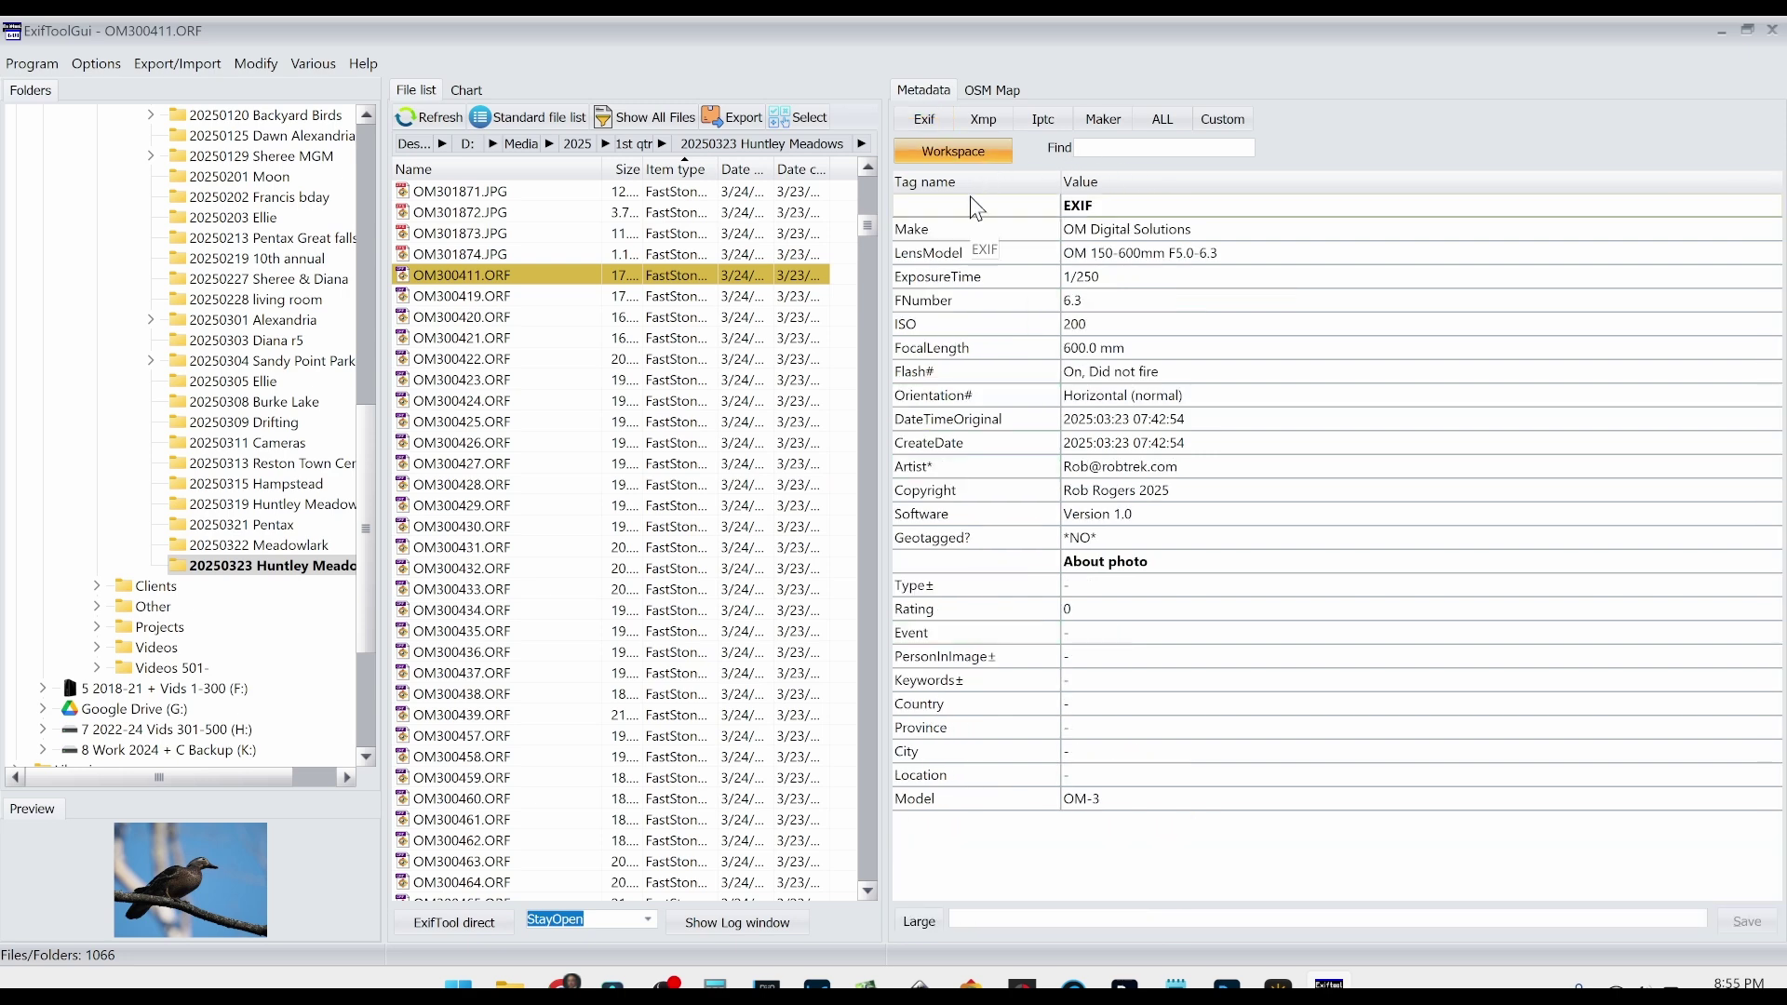
{"action": "left_click", "coordinate": [940, 803]}
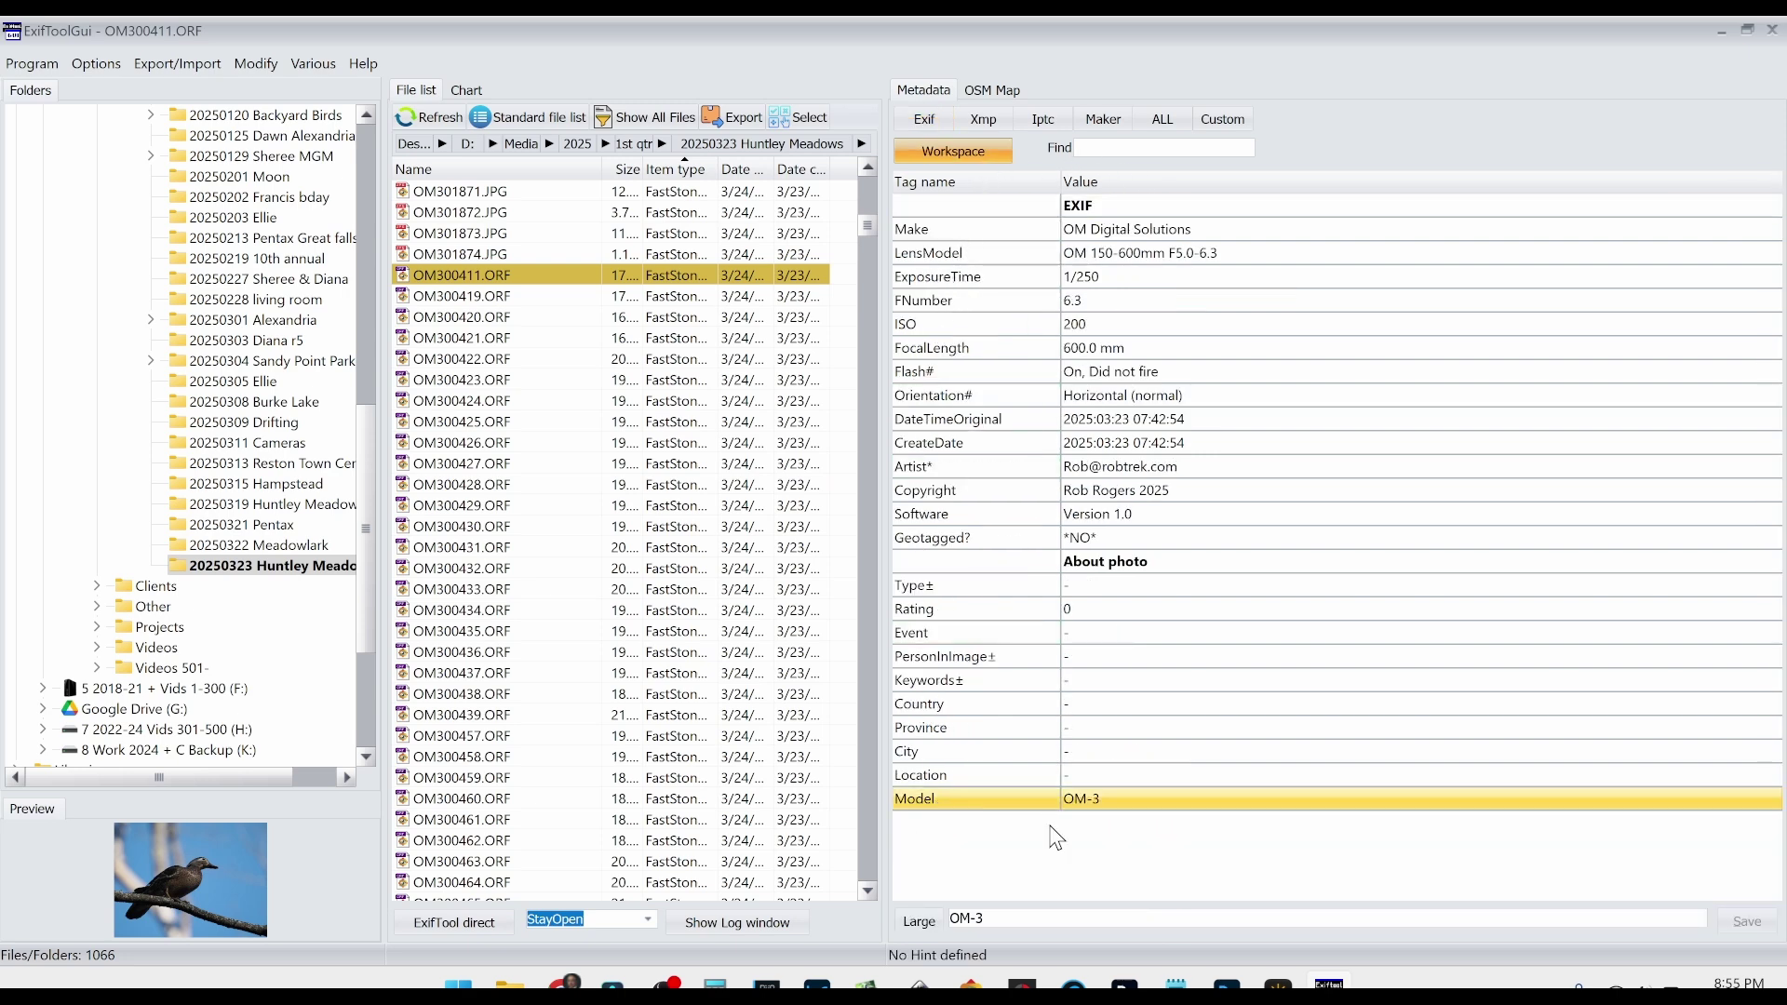
Change OM300411.ORF's Model from OM-3 to OM-1MarkII, save it, and select OM300419.ORF
{"action": "left_click", "coordinate": [1001, 921]}
{"action": "key", "text": "BackSpace"}
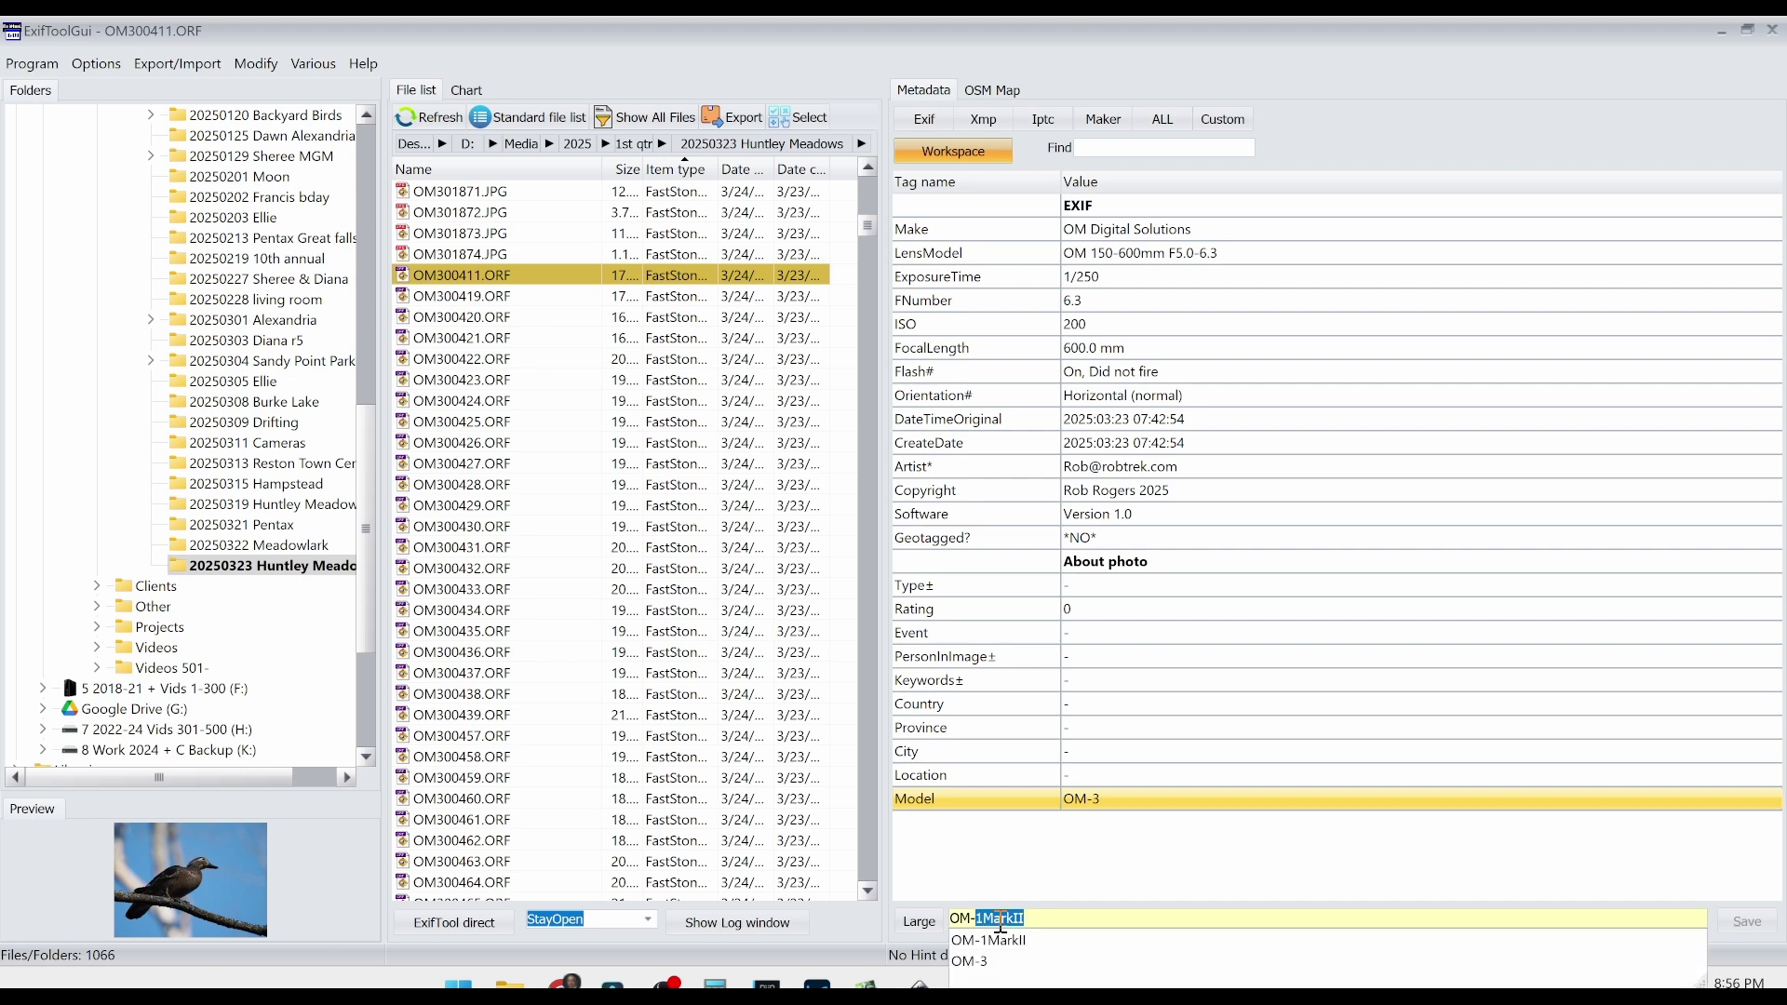
{"action": "type", "text": "1MarkII"}
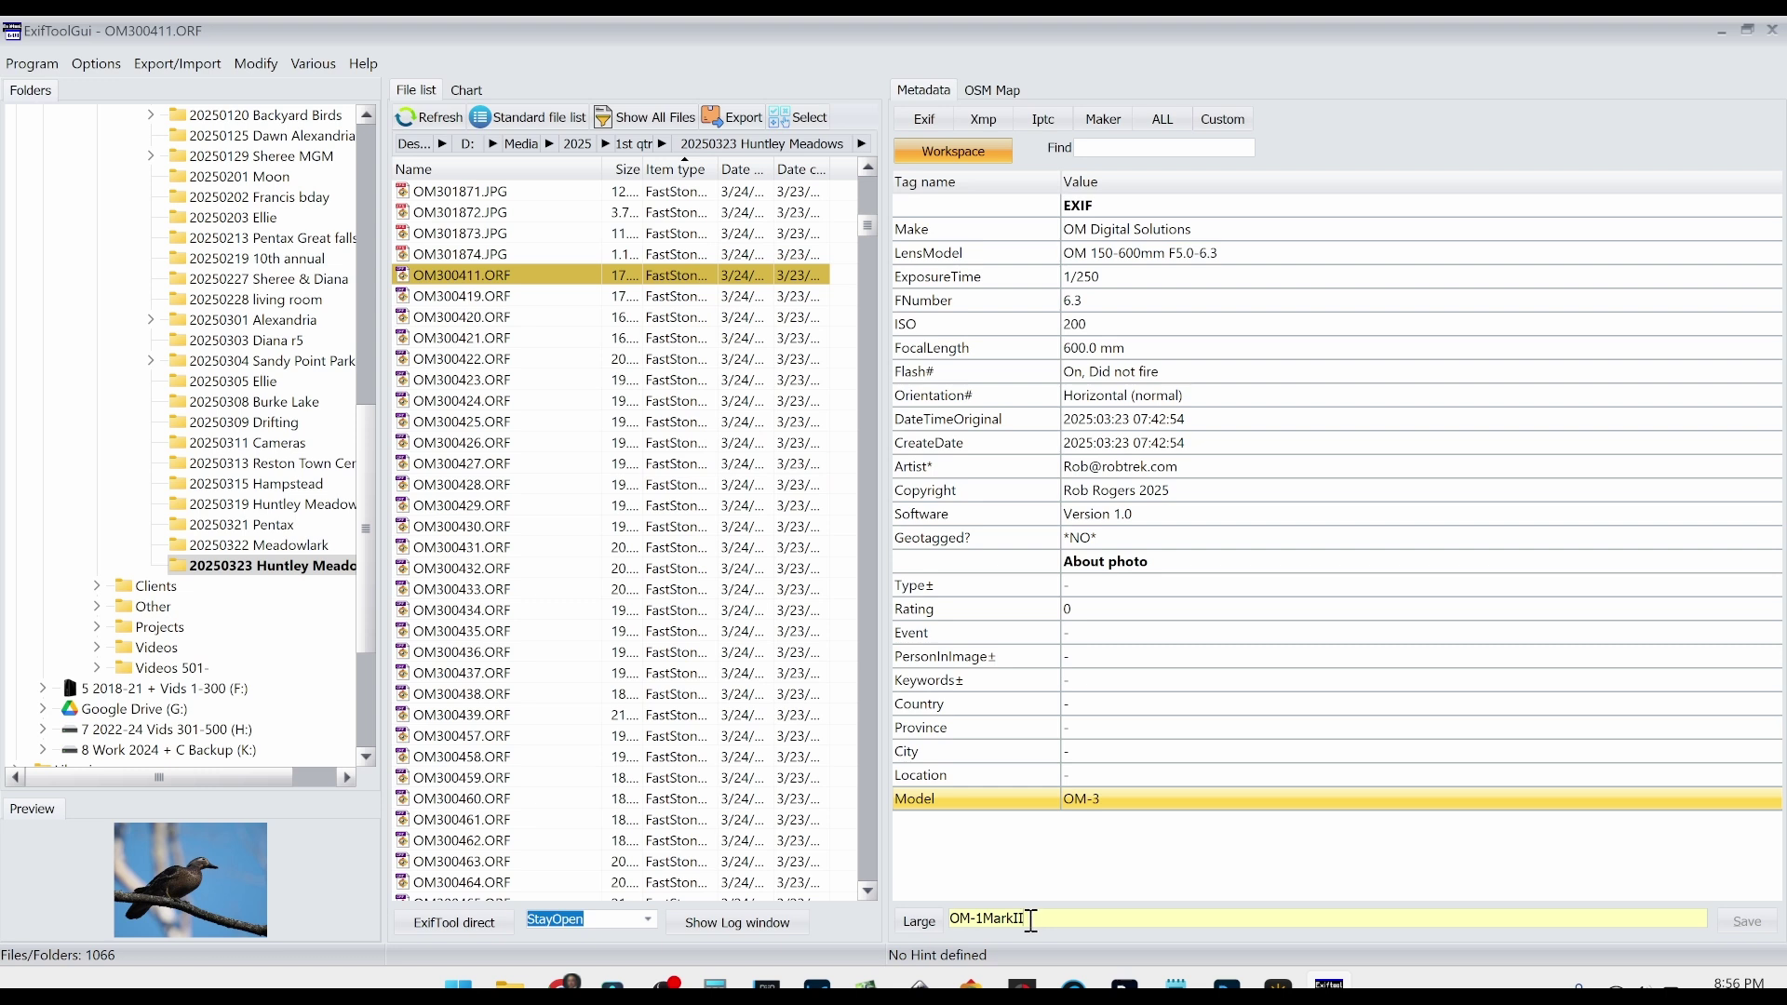
{"action": "key", "text": "Return"}
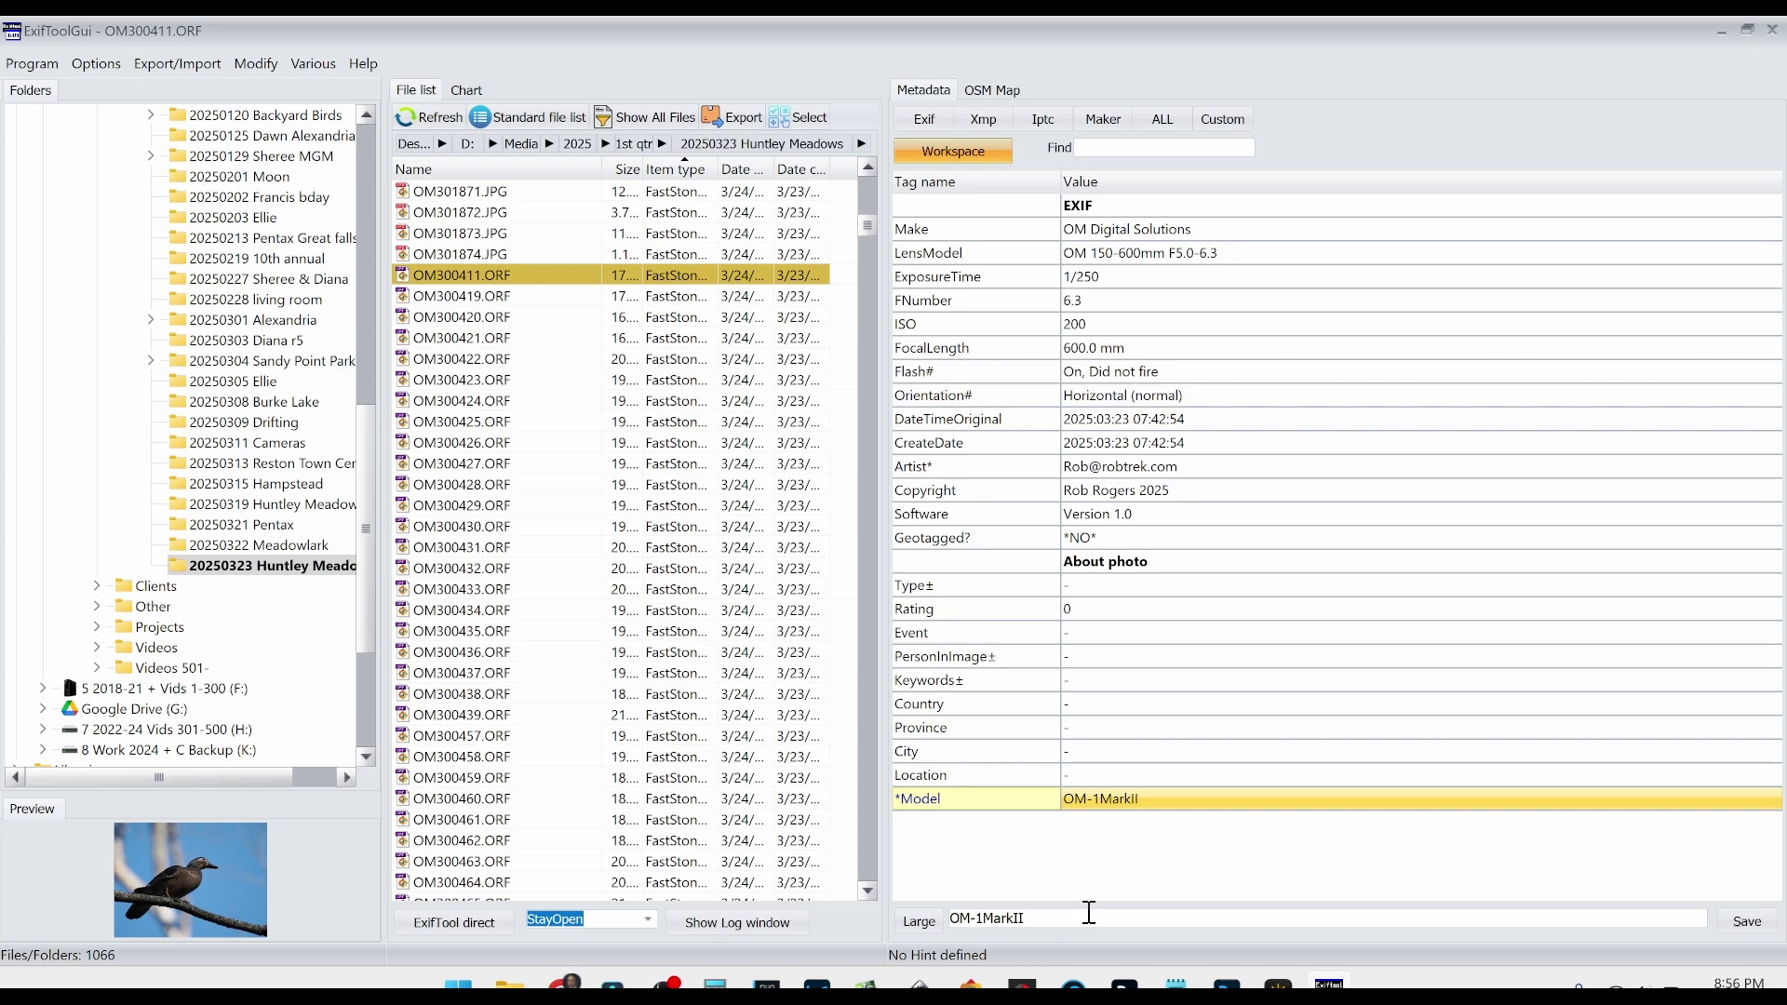
{"action": "left_click", "coordinate": [1737, 921]}
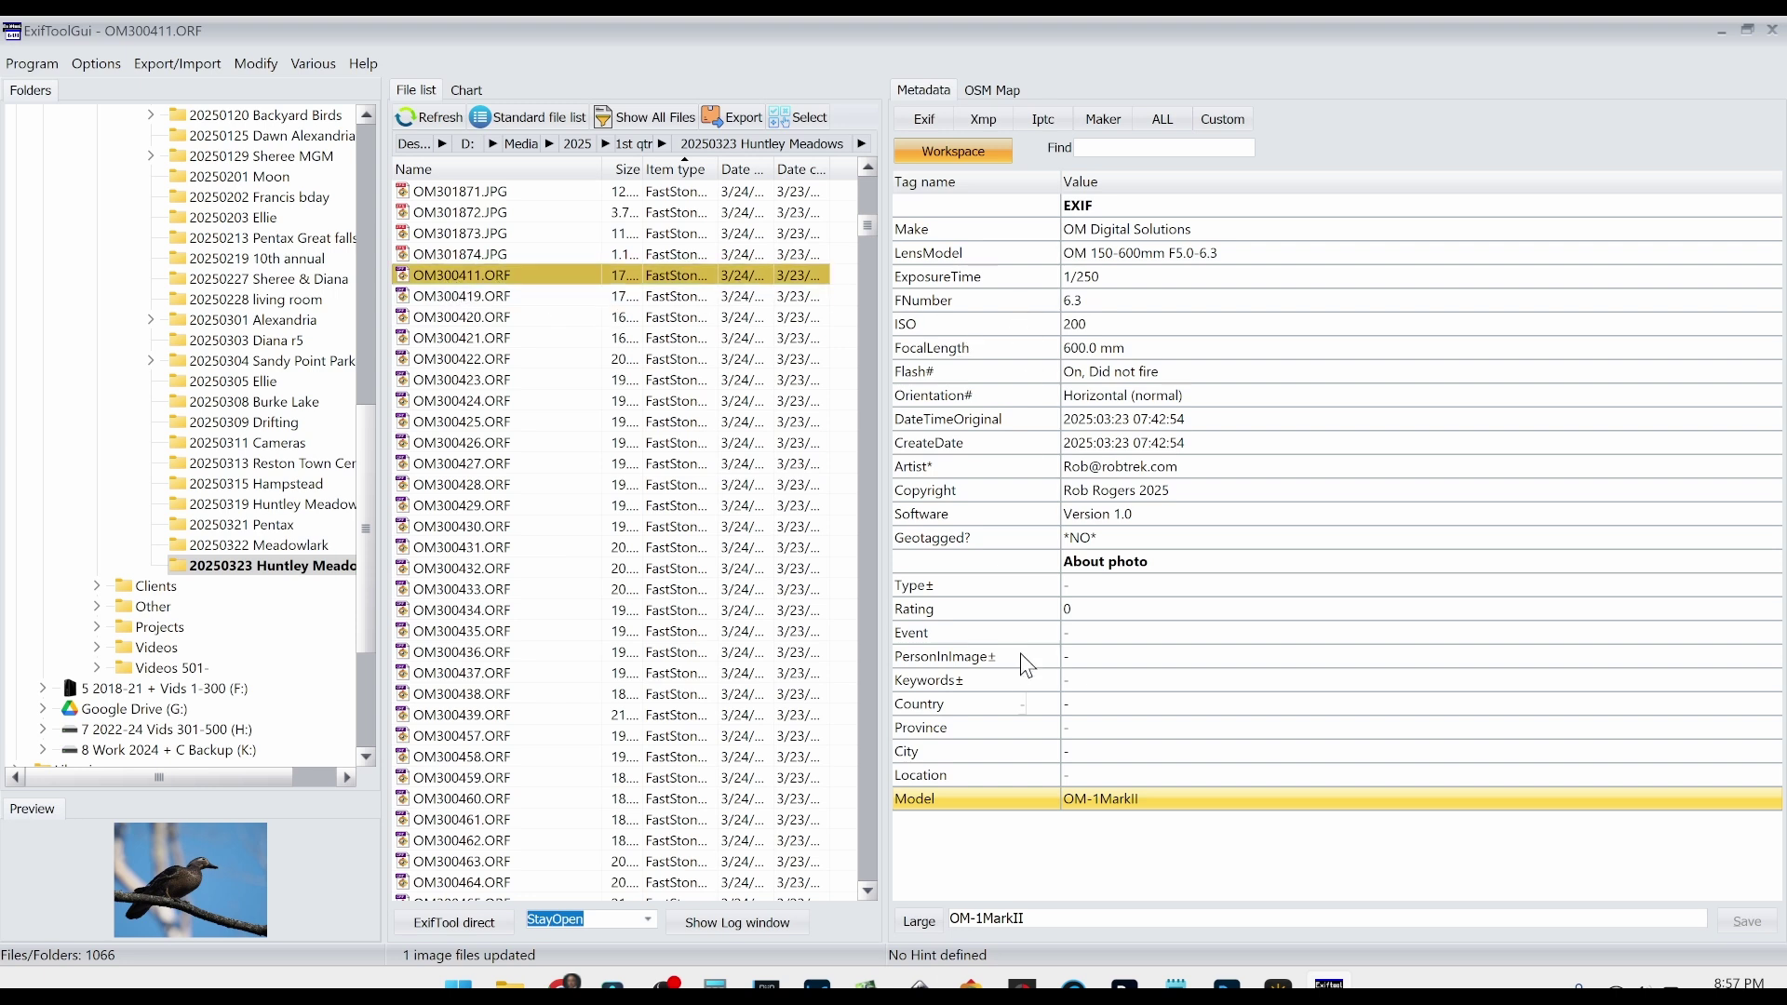
{"action": "left_click", "coordinate": [639, 302]}
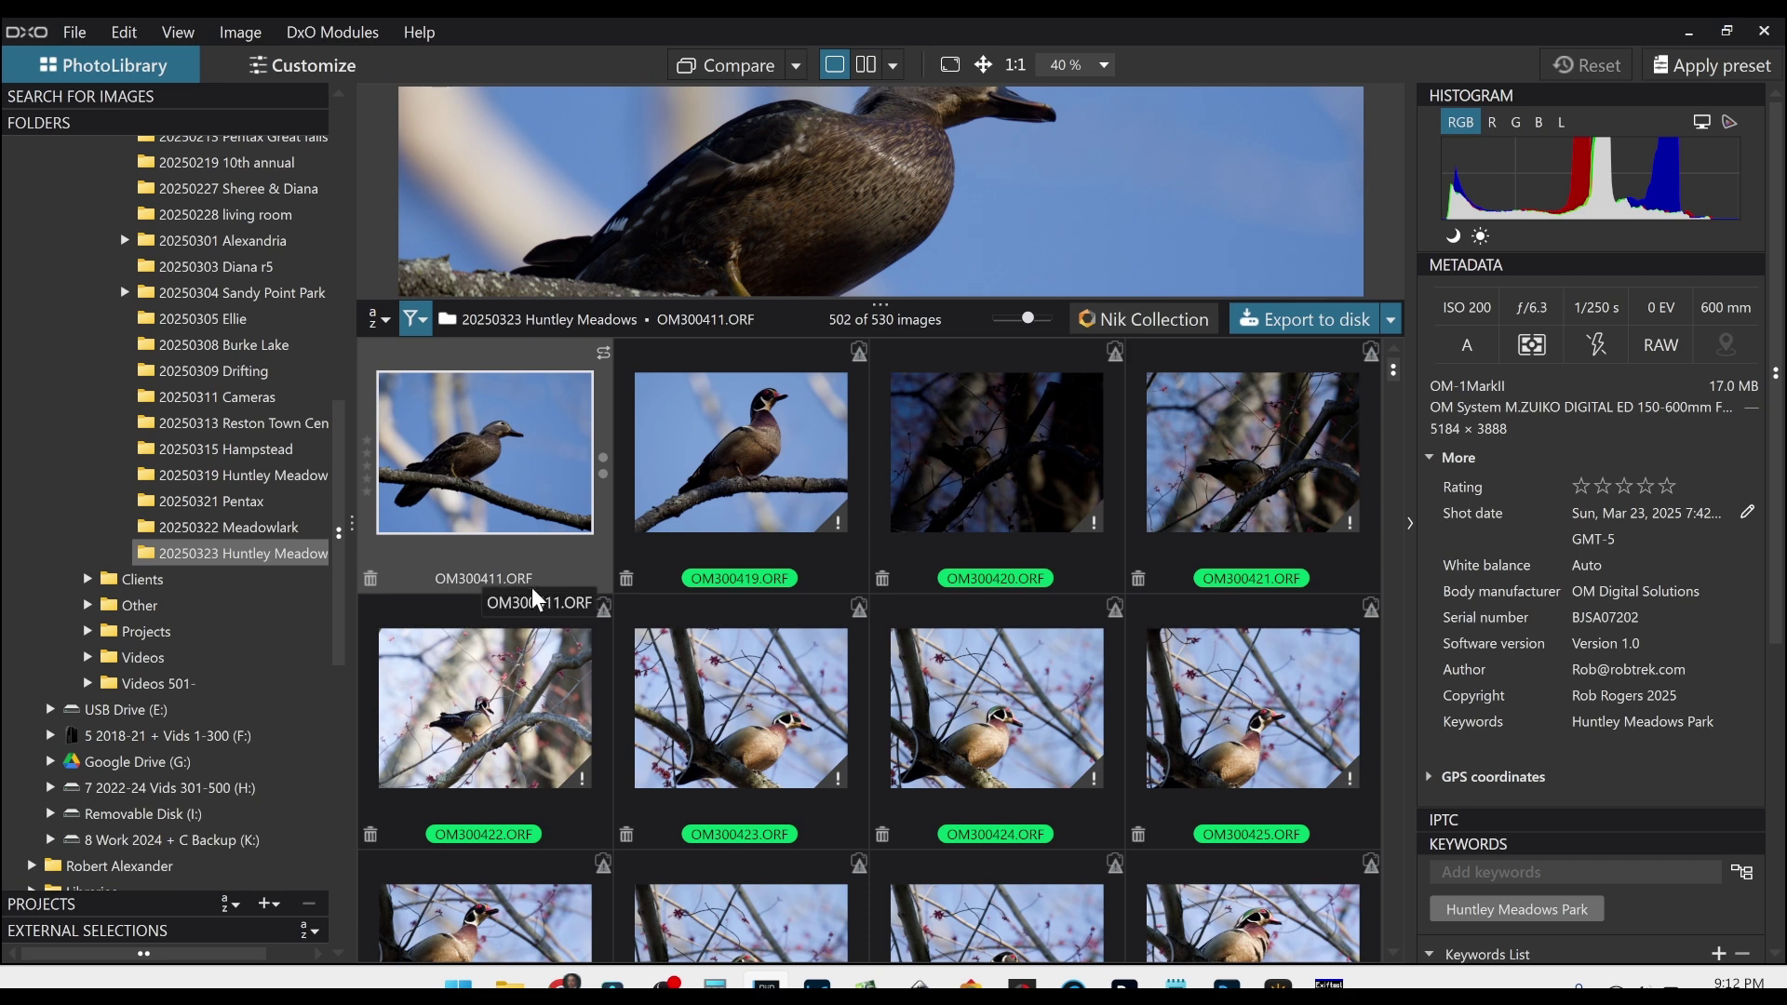
Open the first duck photo, apply the first saved preset, and check the Detail corrections
{"action": "double_click", "coordinate": [516, 469]}
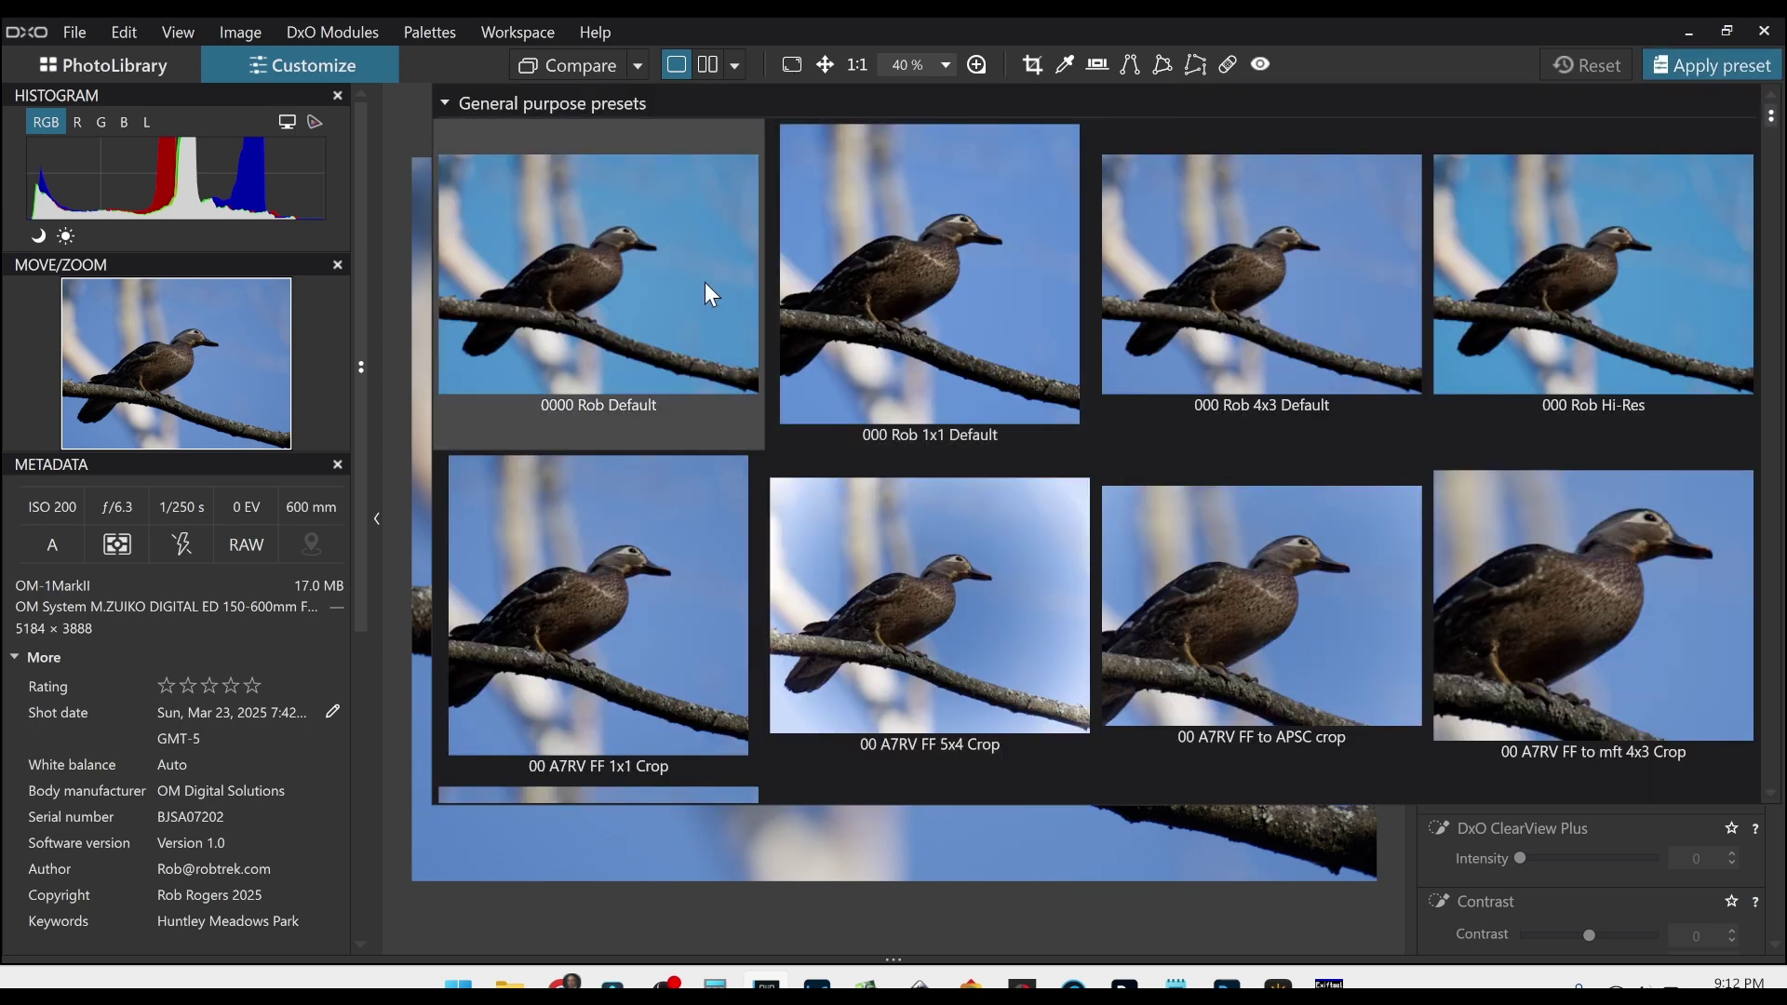
{"action": "left_click", "coordinate": [708, 283]}
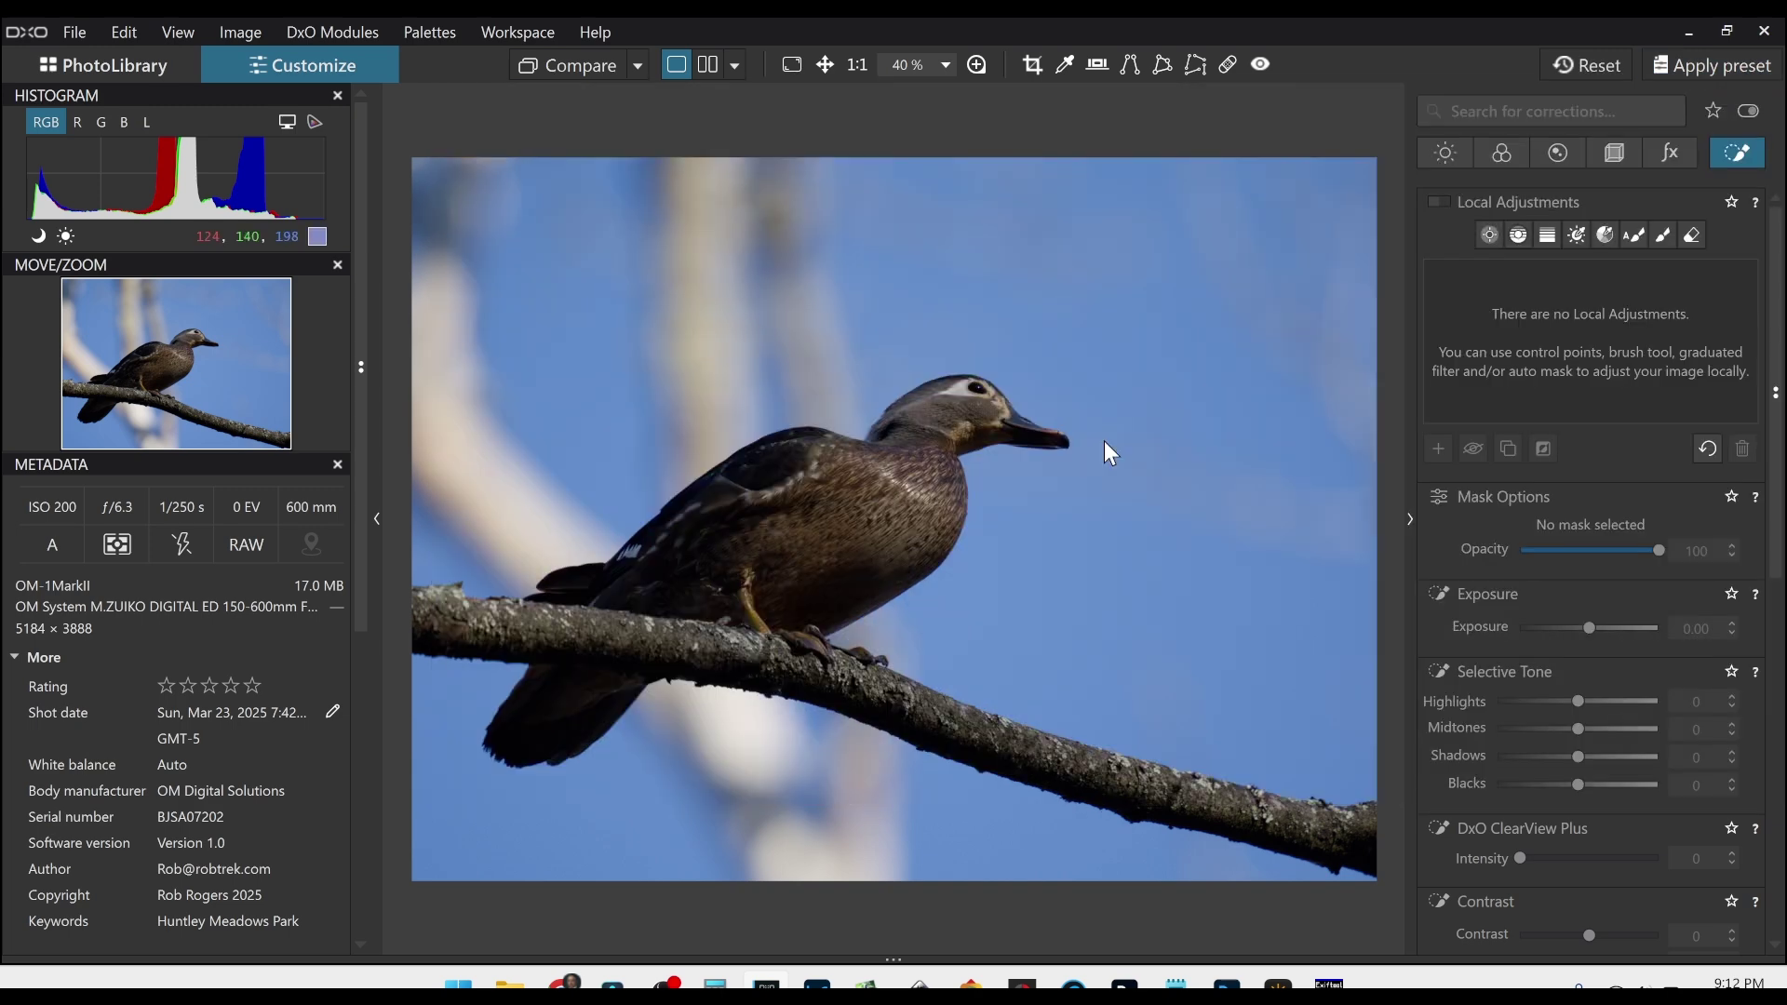
{"action": "left_click", "coordinate": [1557, 154]}
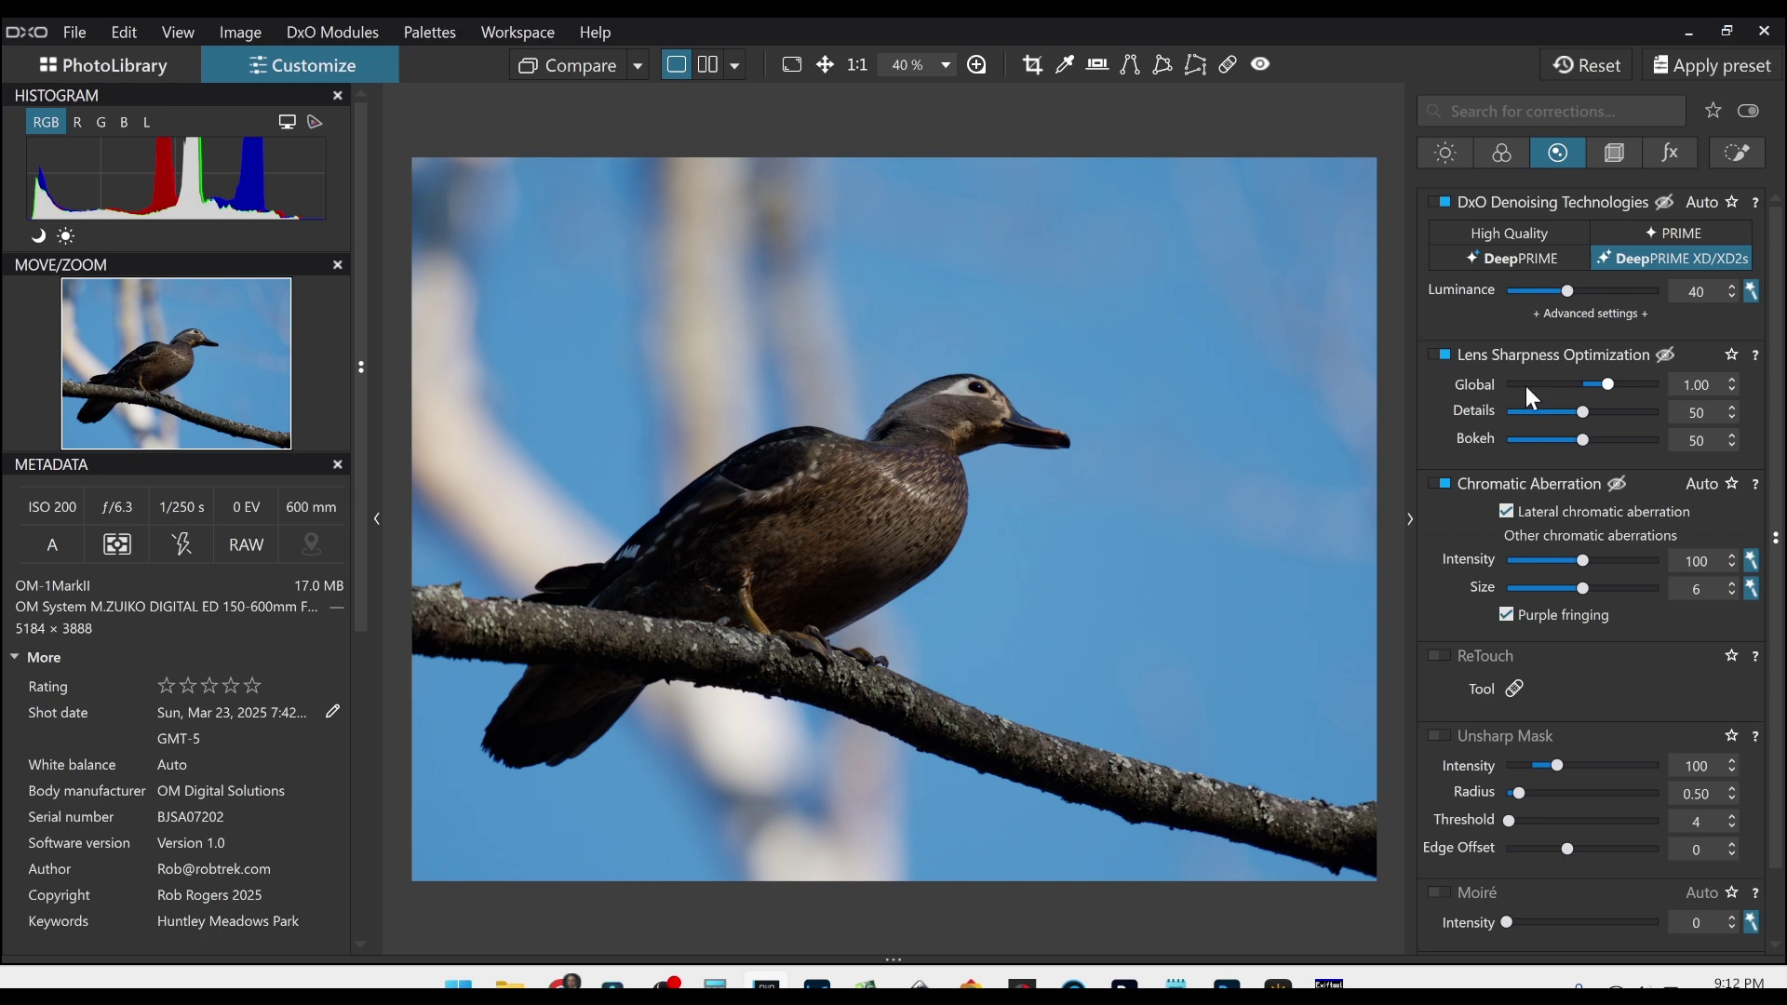
Add a control point on the duck's head and raise its exposure to 1.39
{"action": "left_click", "coordinate": [1734, 154]}
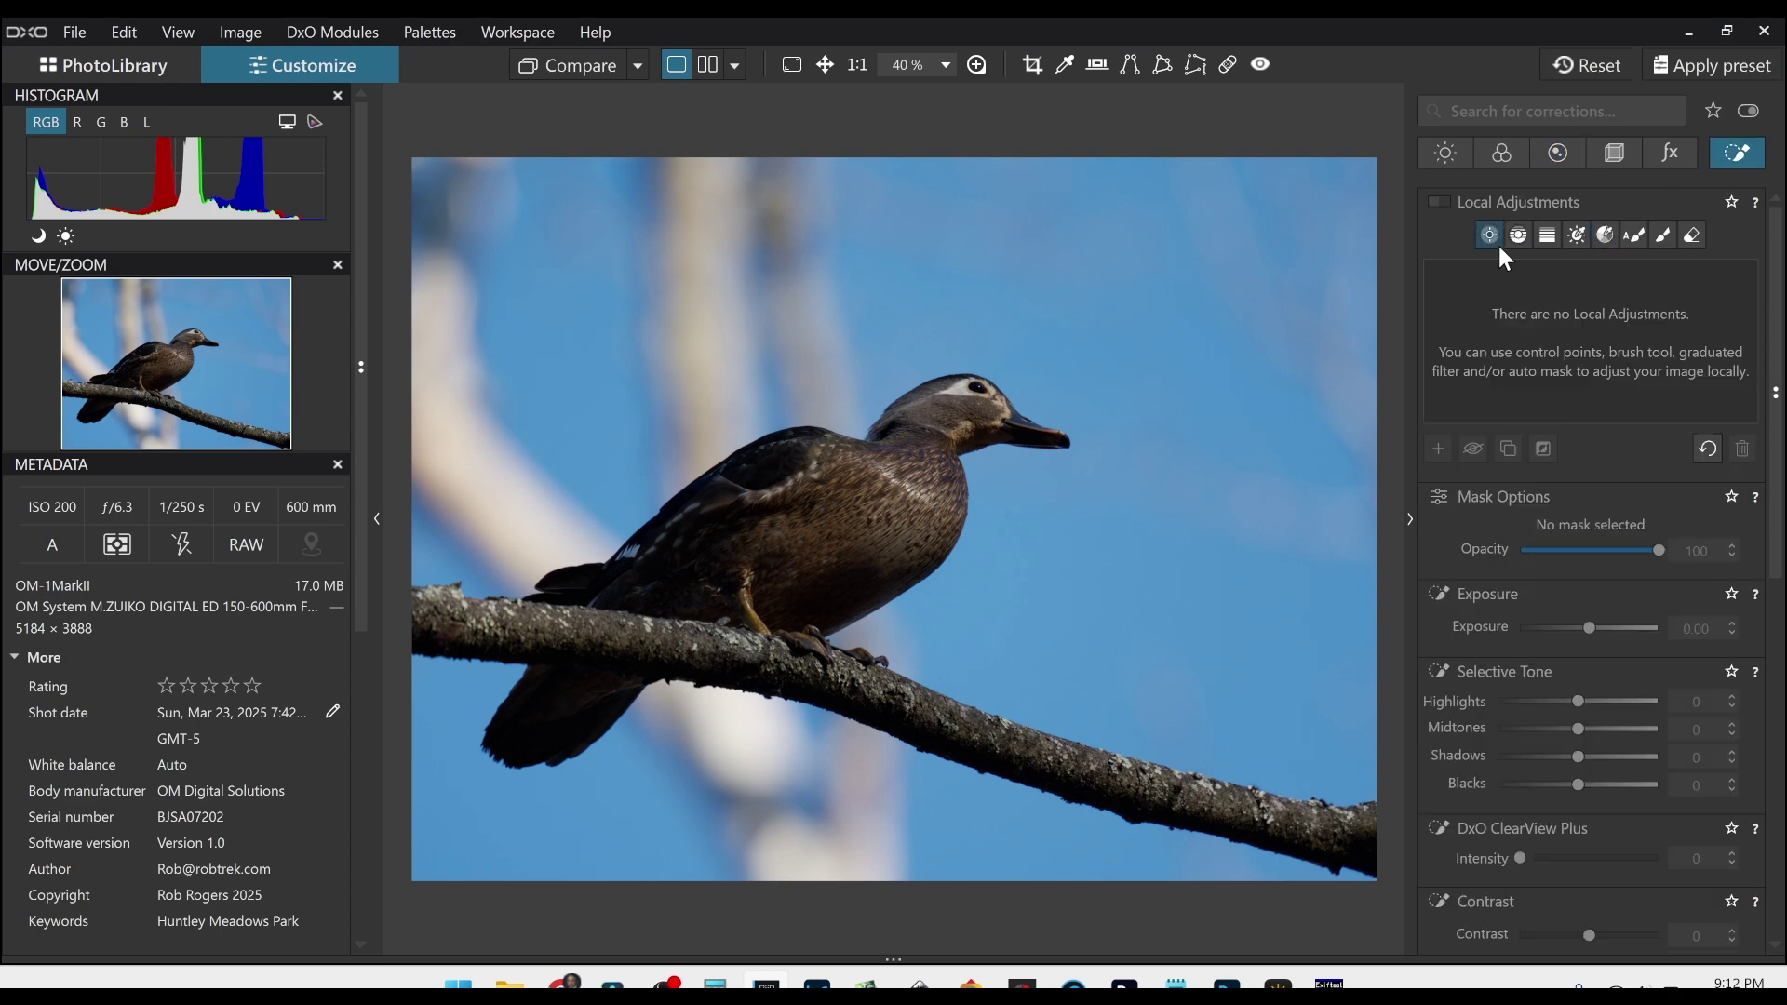
{"action": "left_click", "coordinate": [1489, 234]}
{"action": "left_click", "coordinate": [956, 404]}
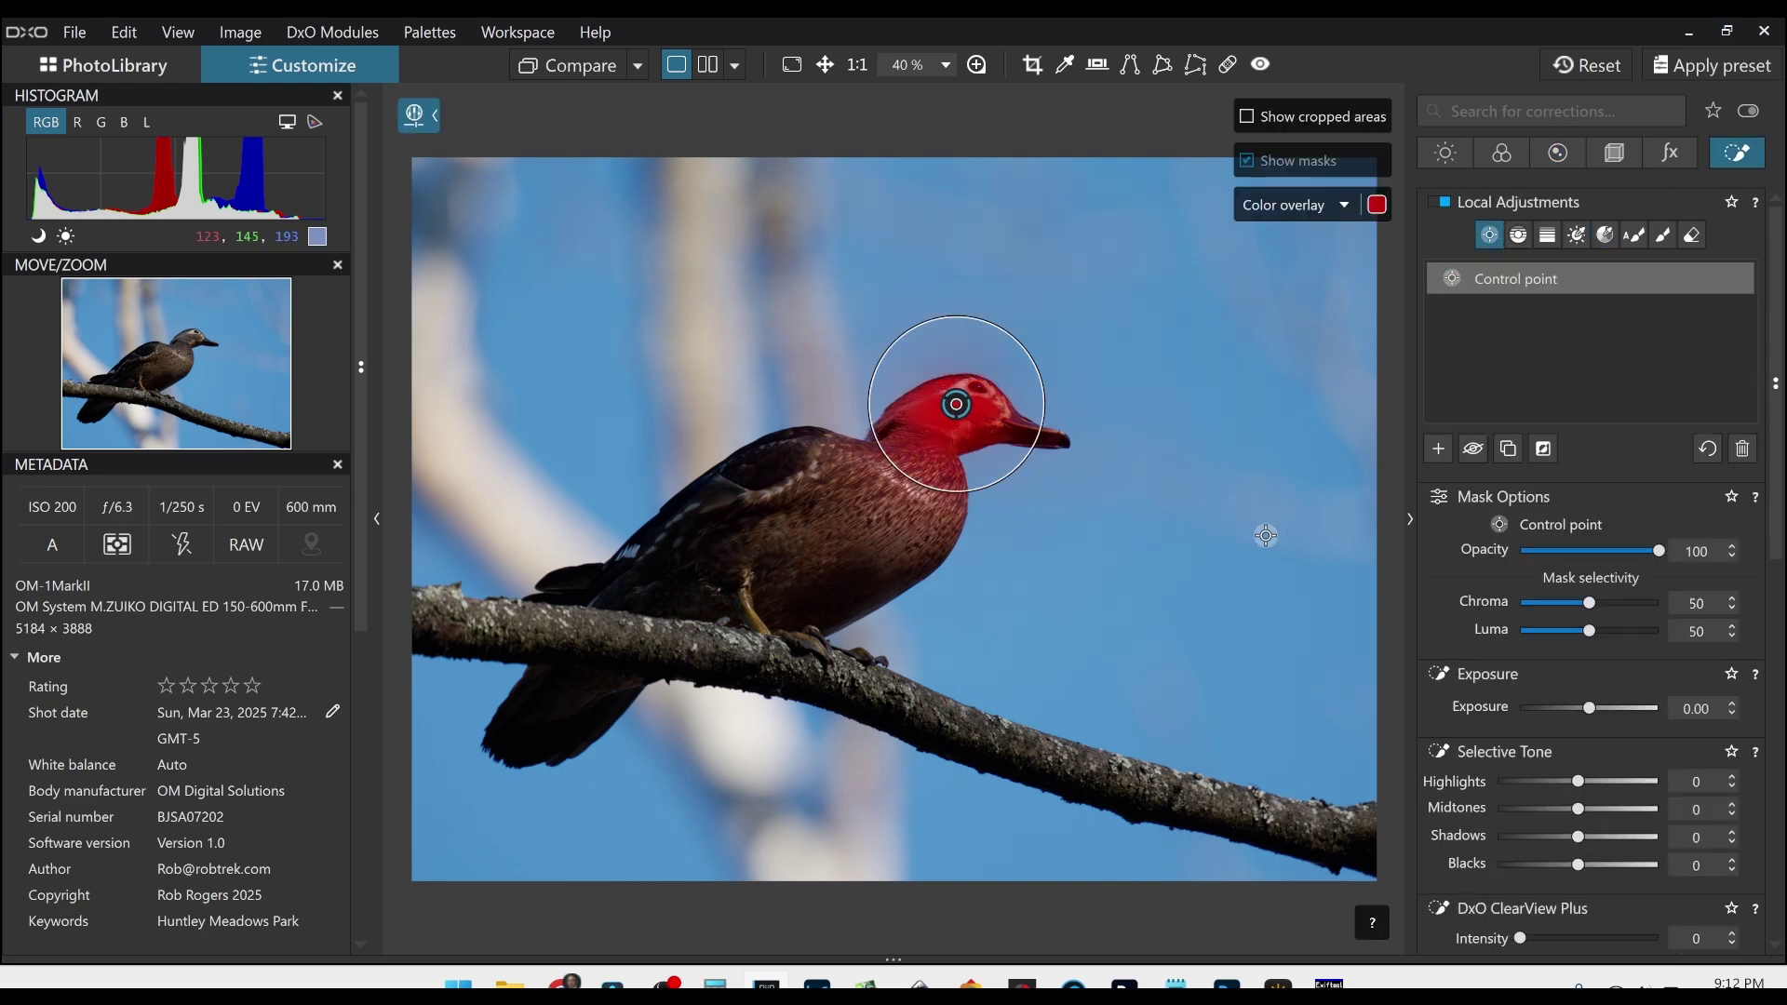
{"action": "left_click_drag", "start_coordinate": [1589, 709], "coordinate": [1612, 713]}
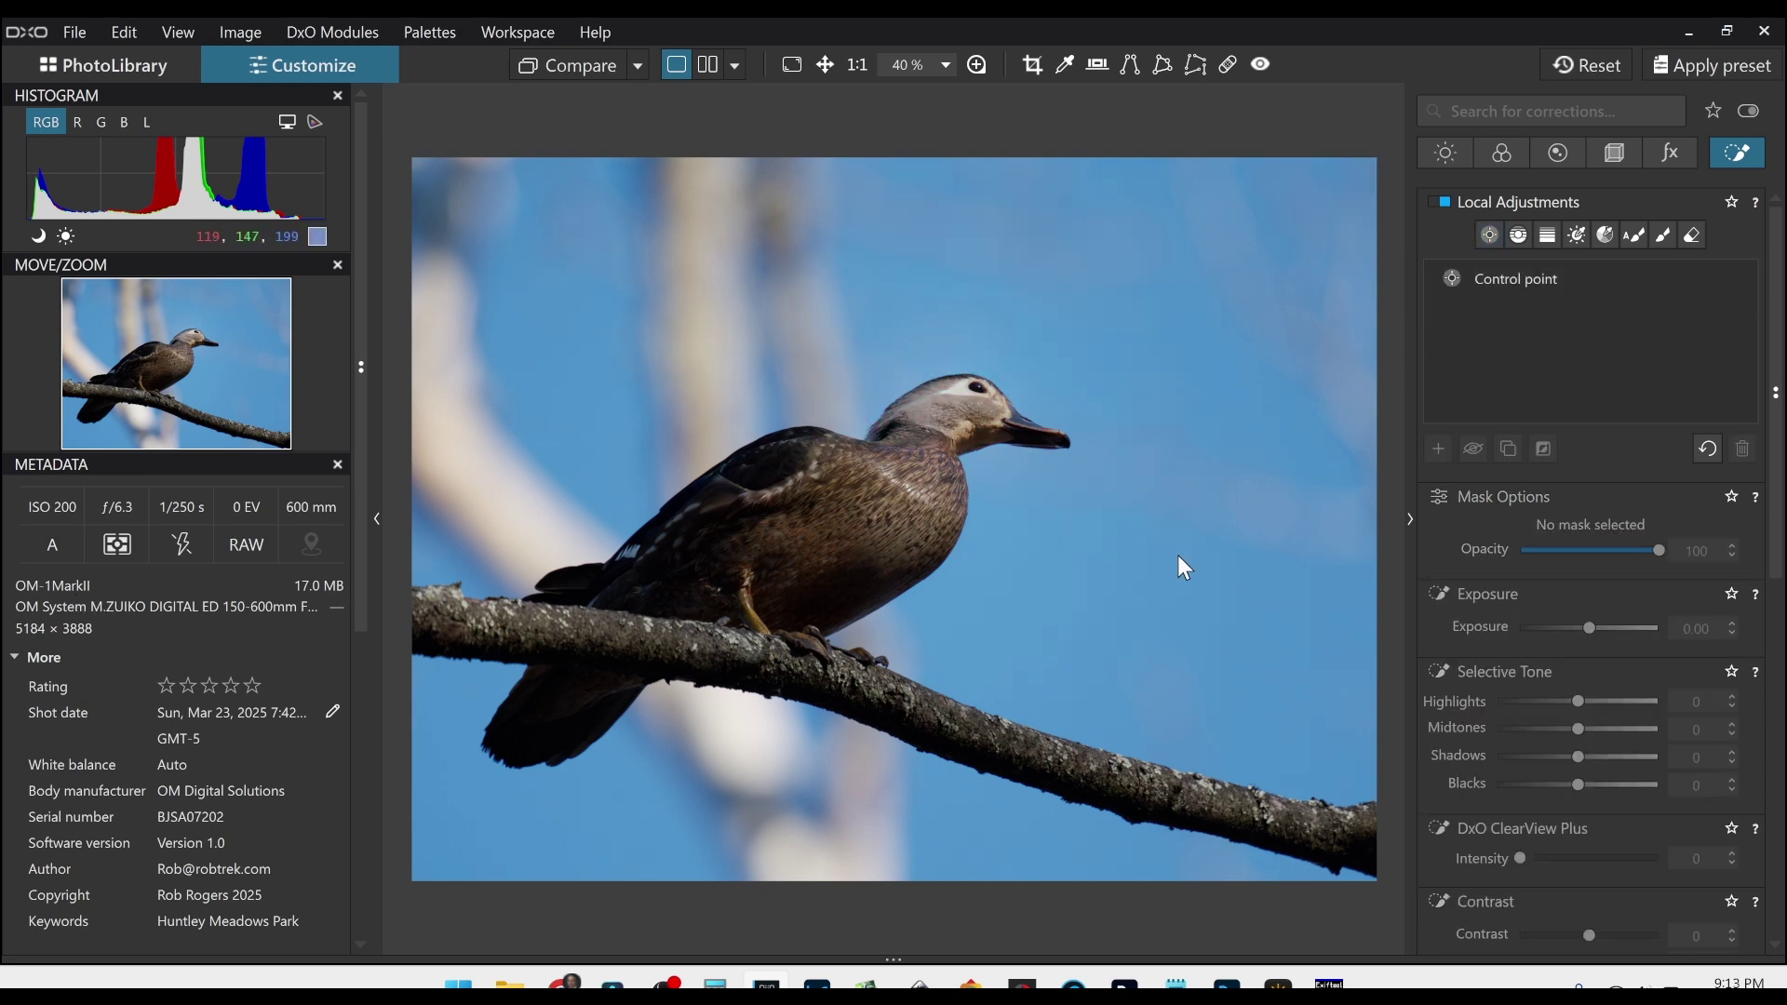
{"action": "mouse_move", "coordinate": [817, 984]}
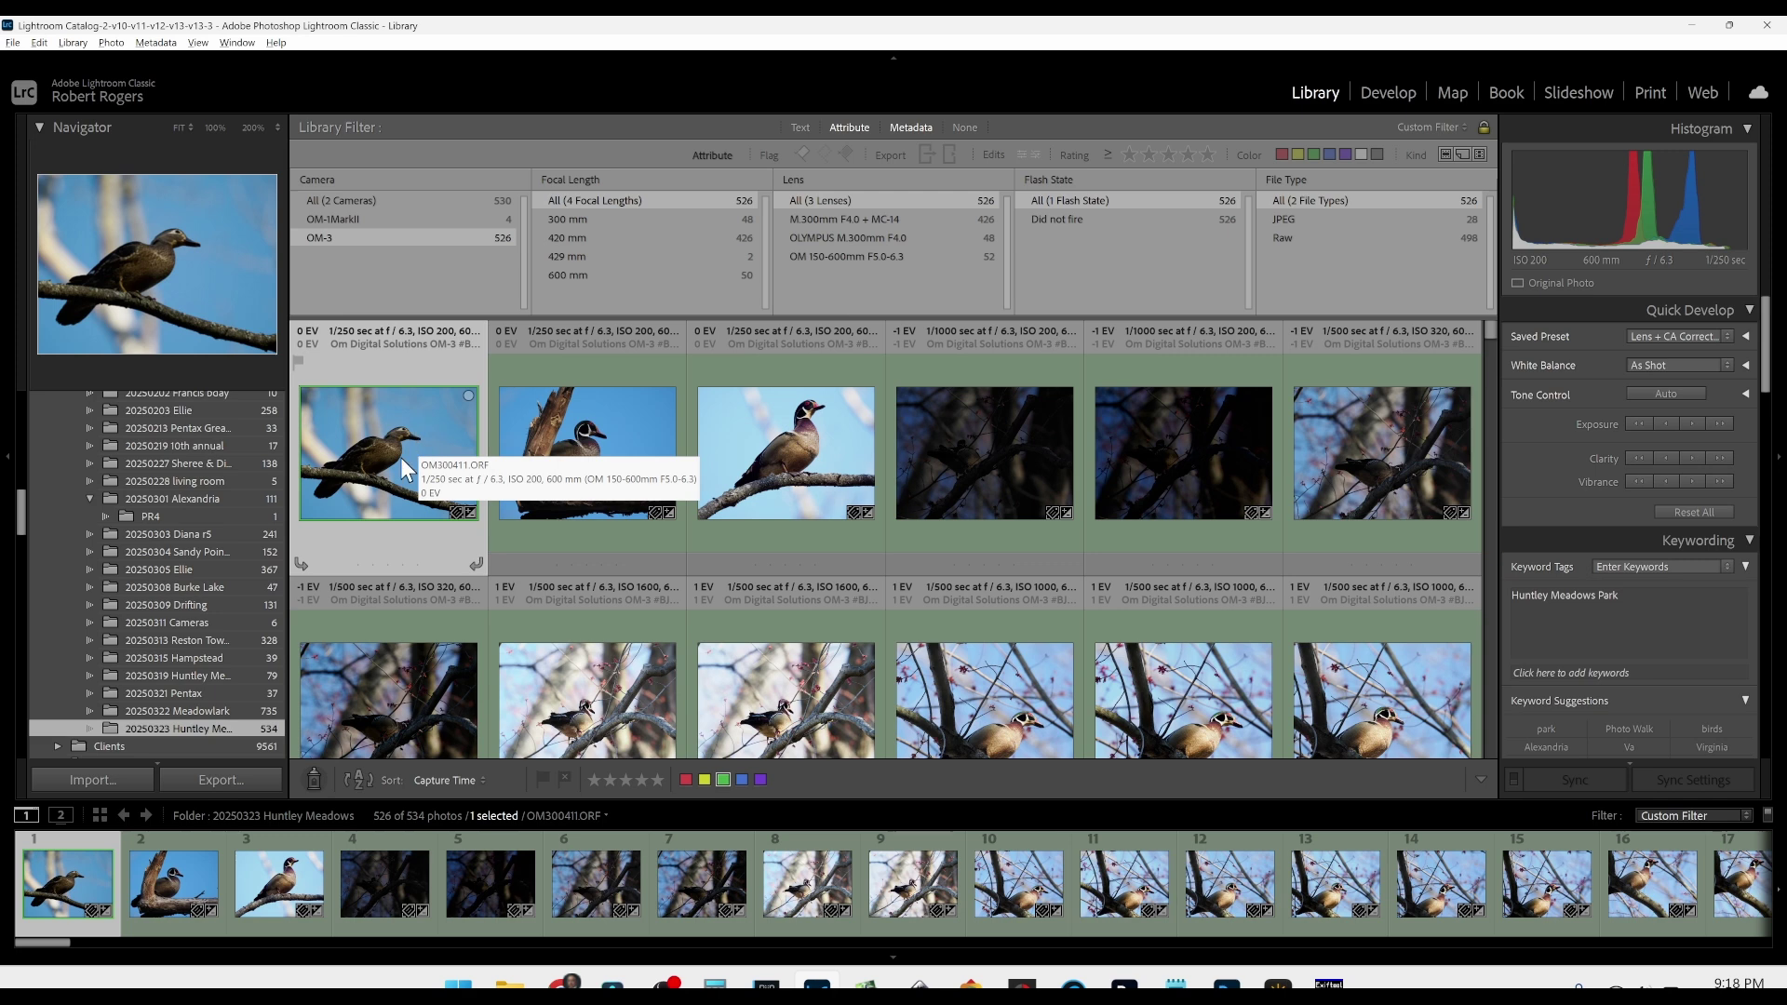
Process OM300411.ORF with DxO PureRAW 4 and view the resulting DeepPRIME XD2 DNG collection
{"action": "left_click", "coordinate": [13, 43]}
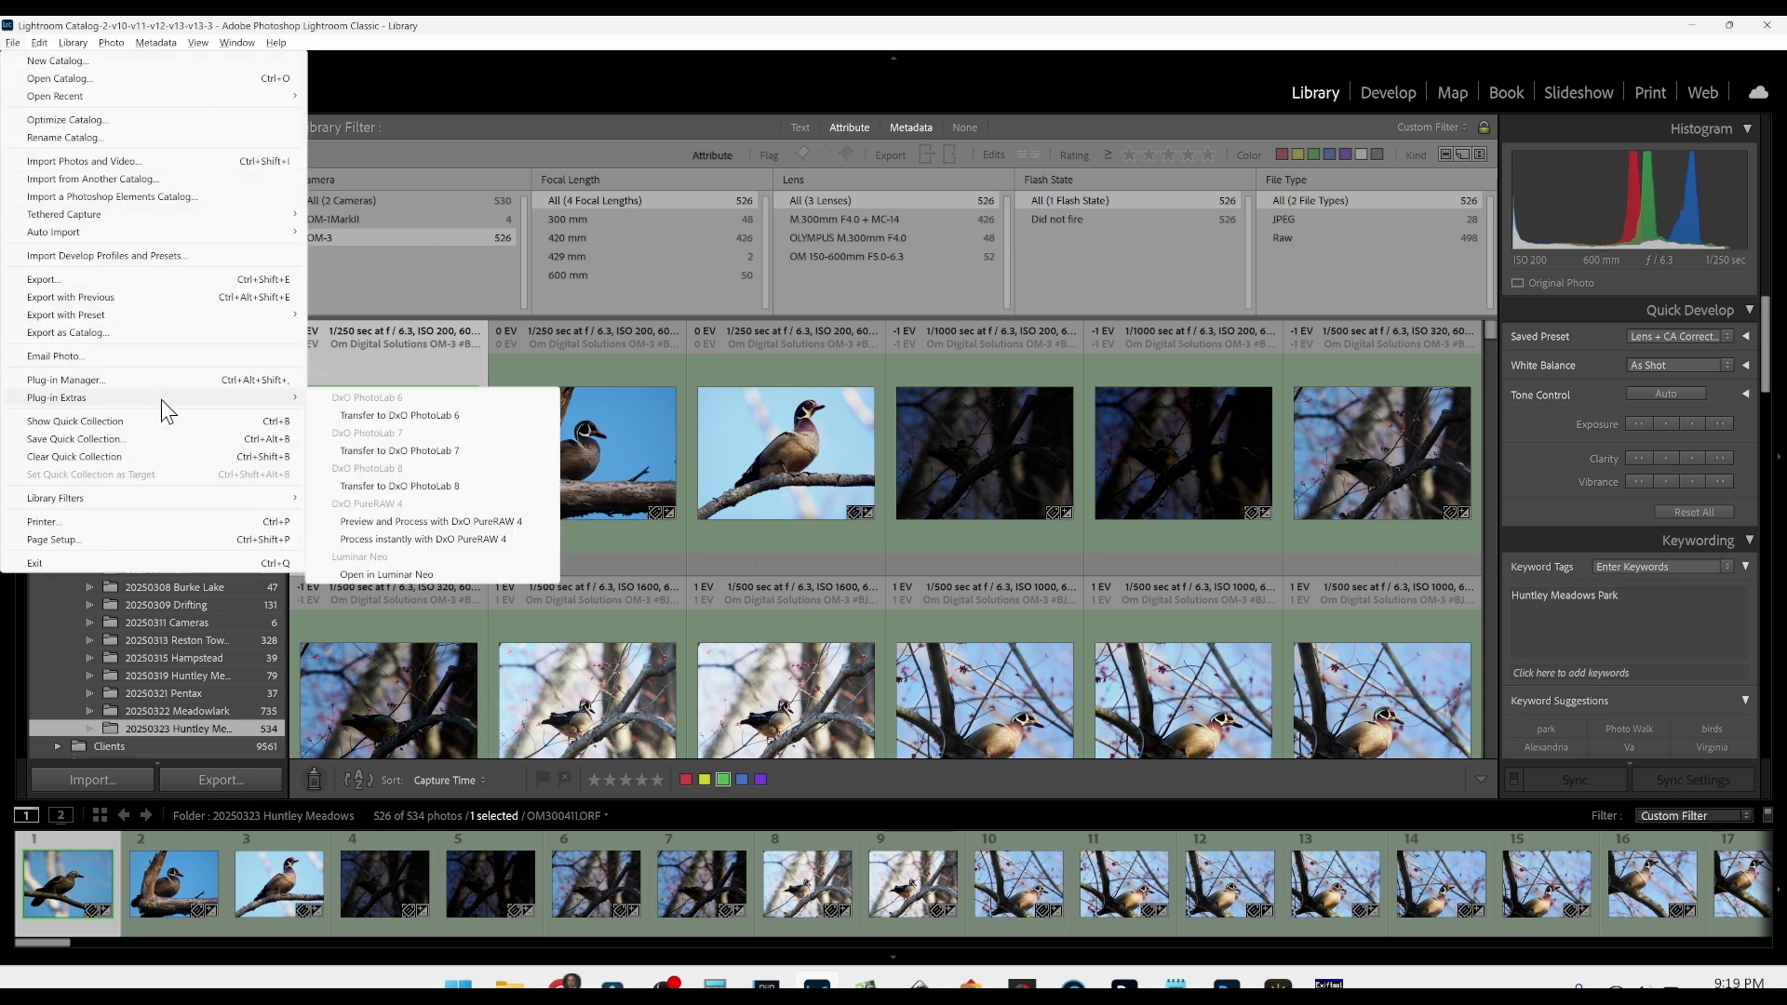
{"action": "mouse_move", "coordinate": [292, 395]}
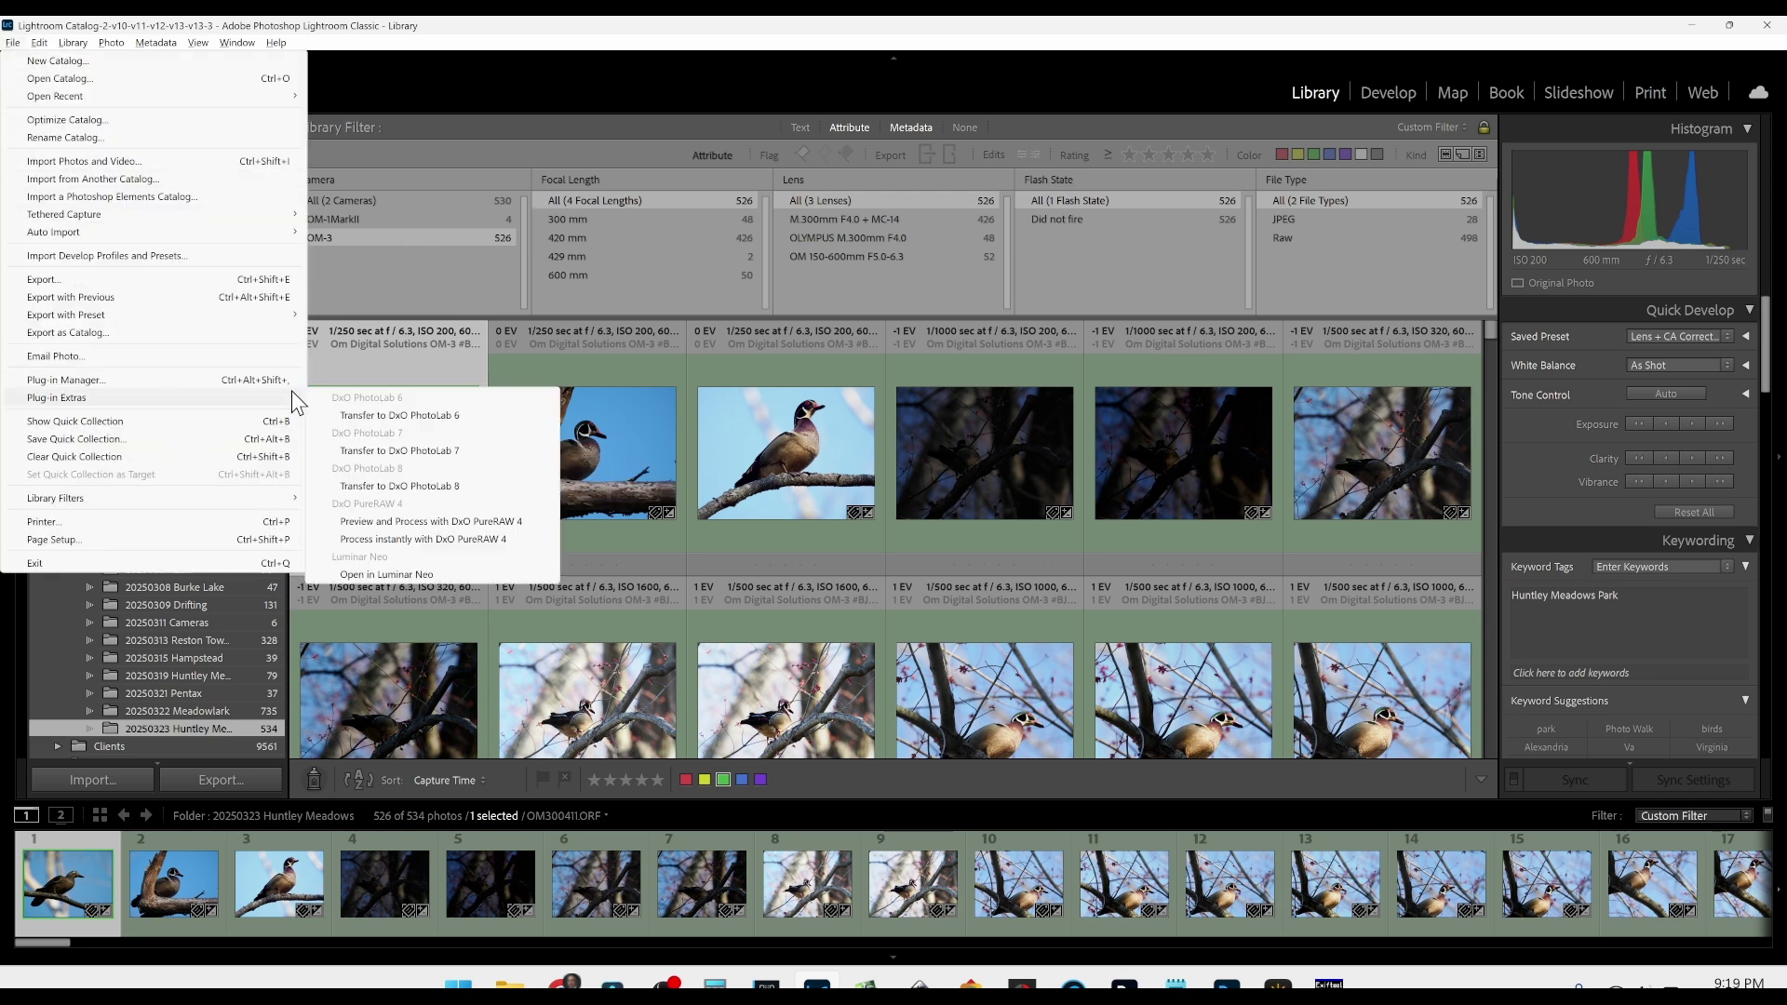
{"action": "left_click", "coordinate": [416, 538]}
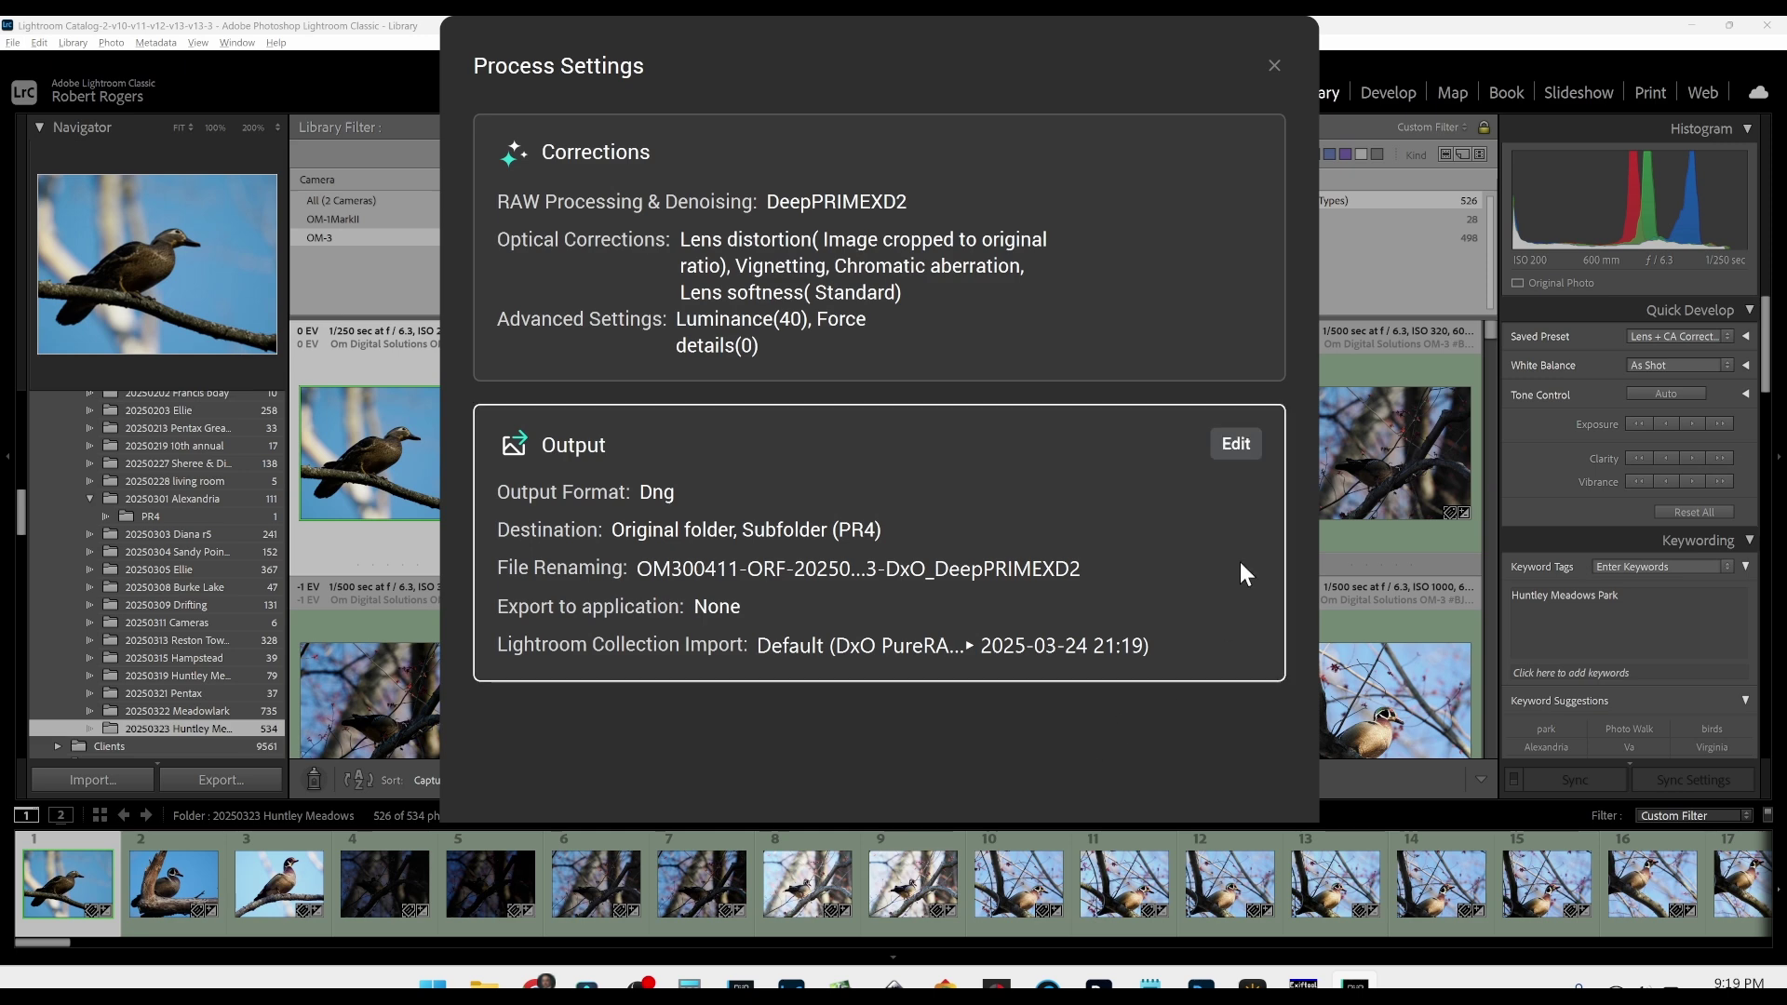
{"action": "left_click", "coordinate": [1238, 447]}
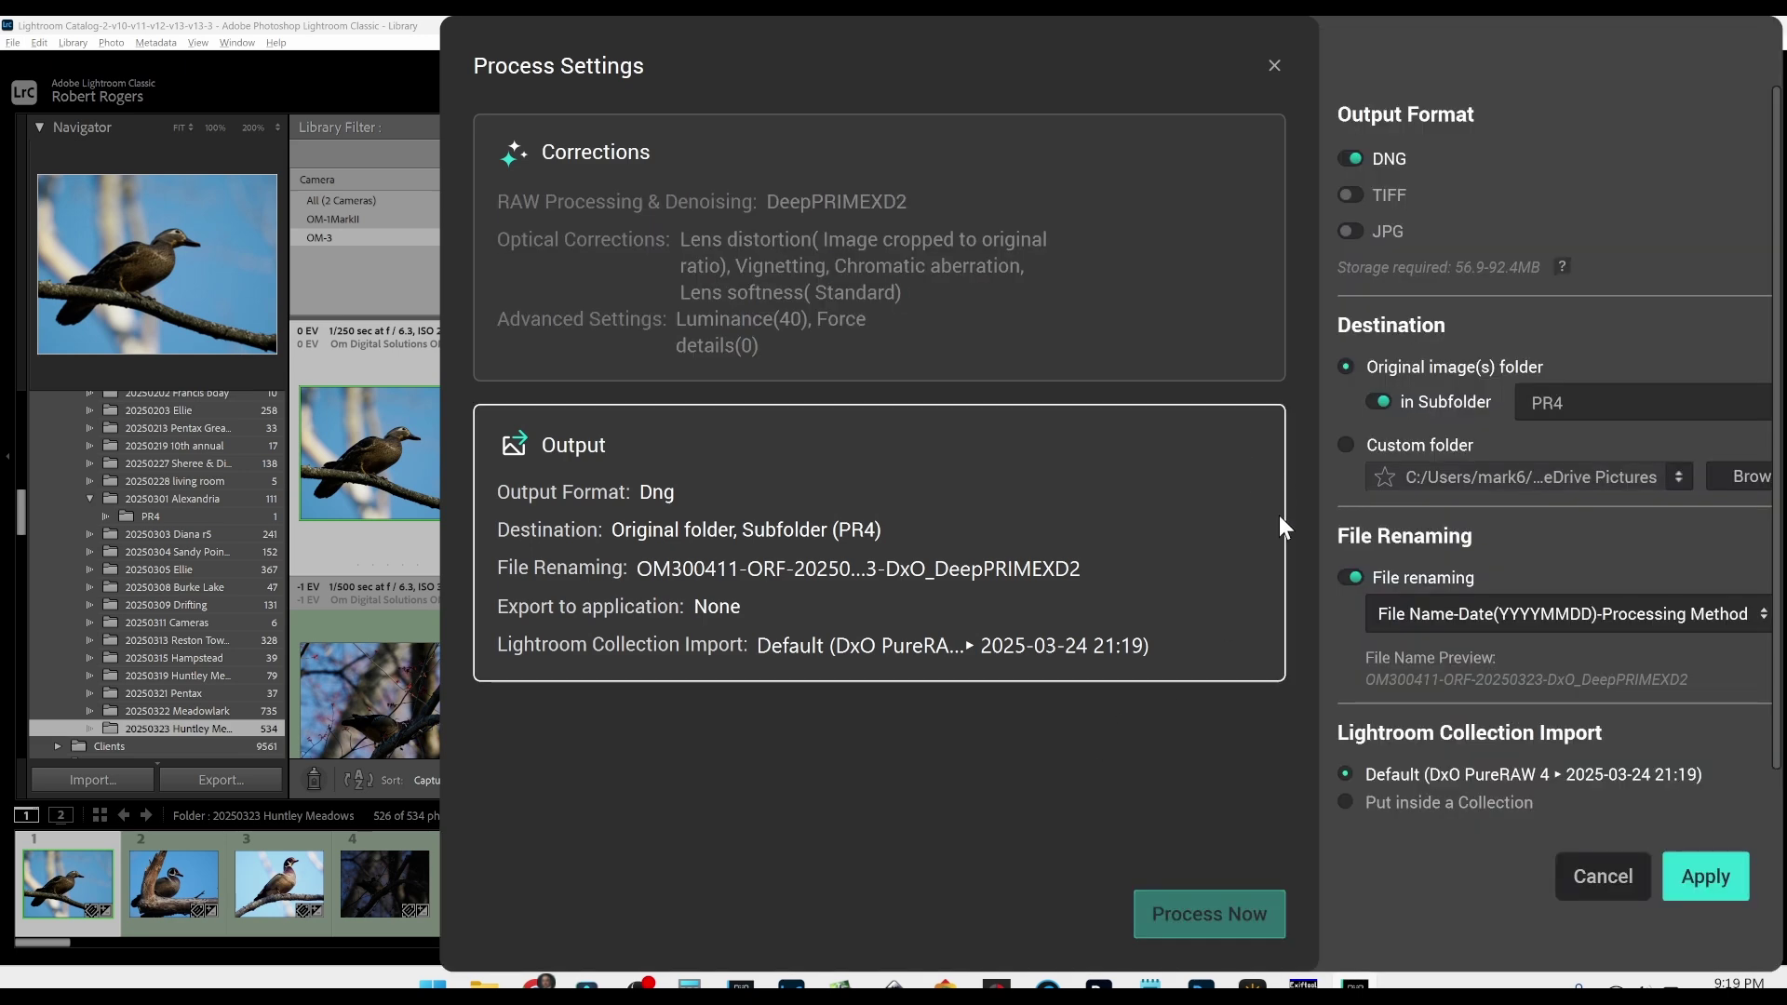
{"action": "left_click", "coordinate": [1694, 882]}
{"action": "left_click", "coordinate": [1242, 910]}
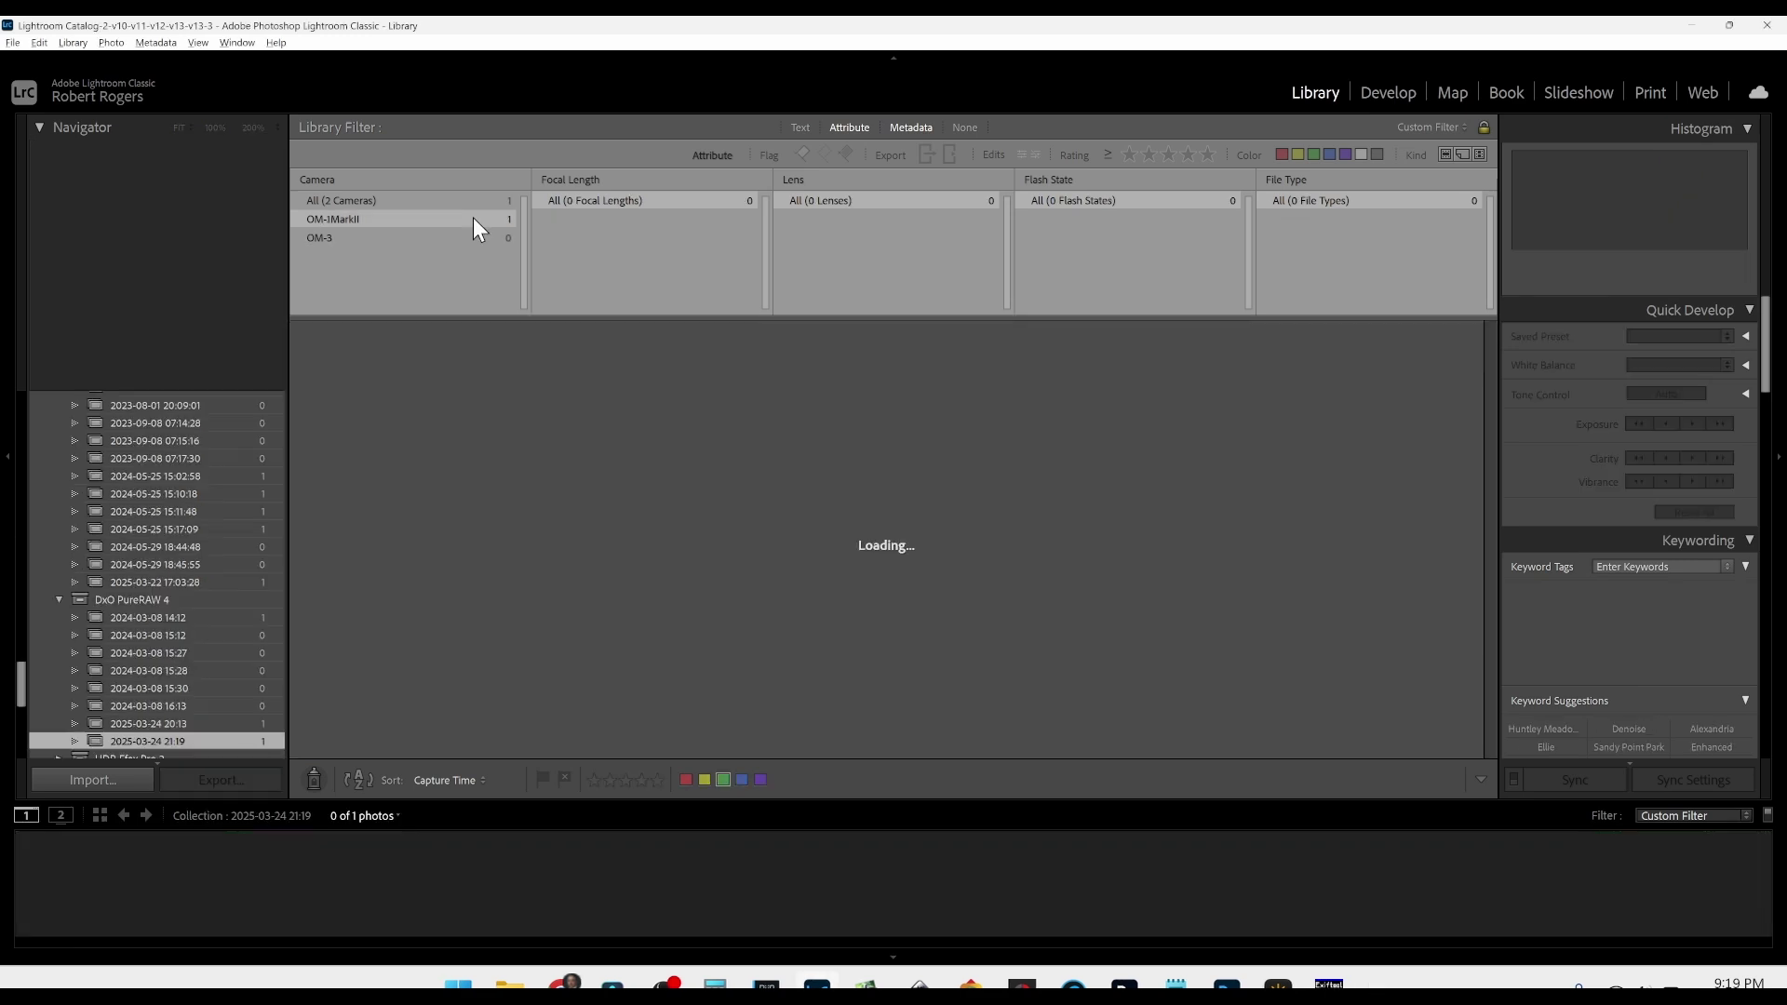
{"action": "left_click", "coordinate": [473, 218]}
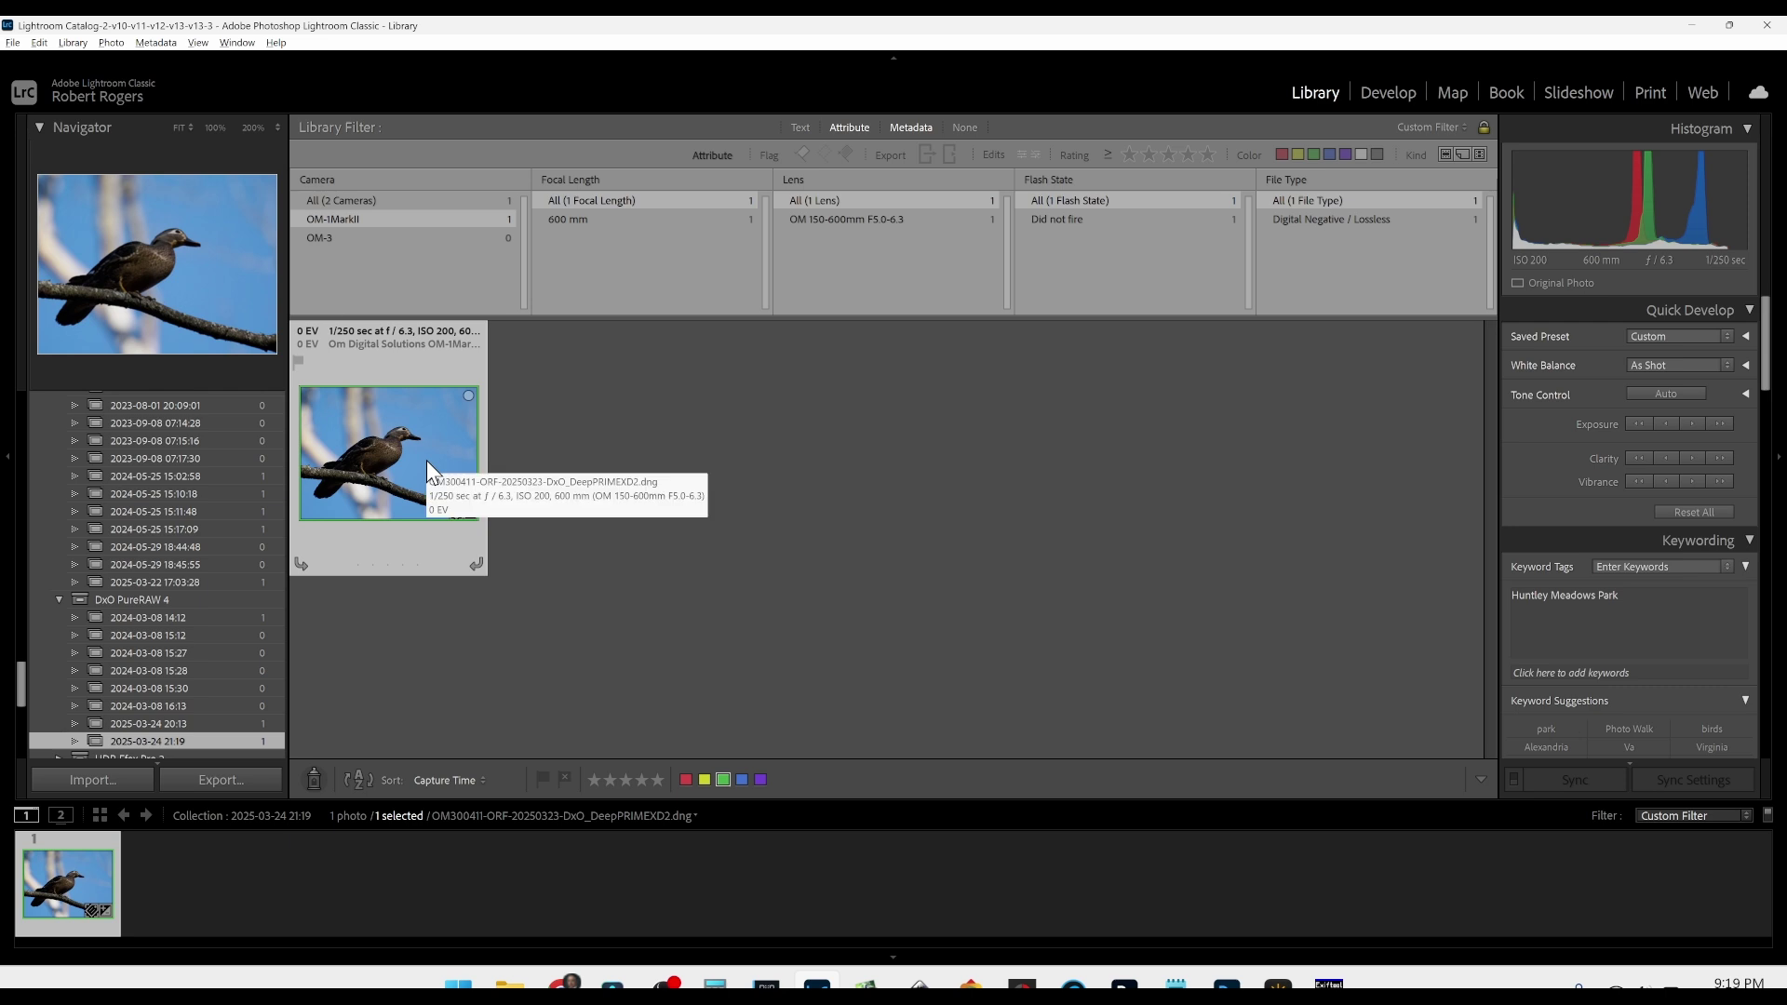
Show the 20250323 Huntley Meadows folder filtered to OM-3 camera photos
{"action": "scroll", "coordinate": [250, 585], "scroll_direction": "up", "scroll_amount": 10}
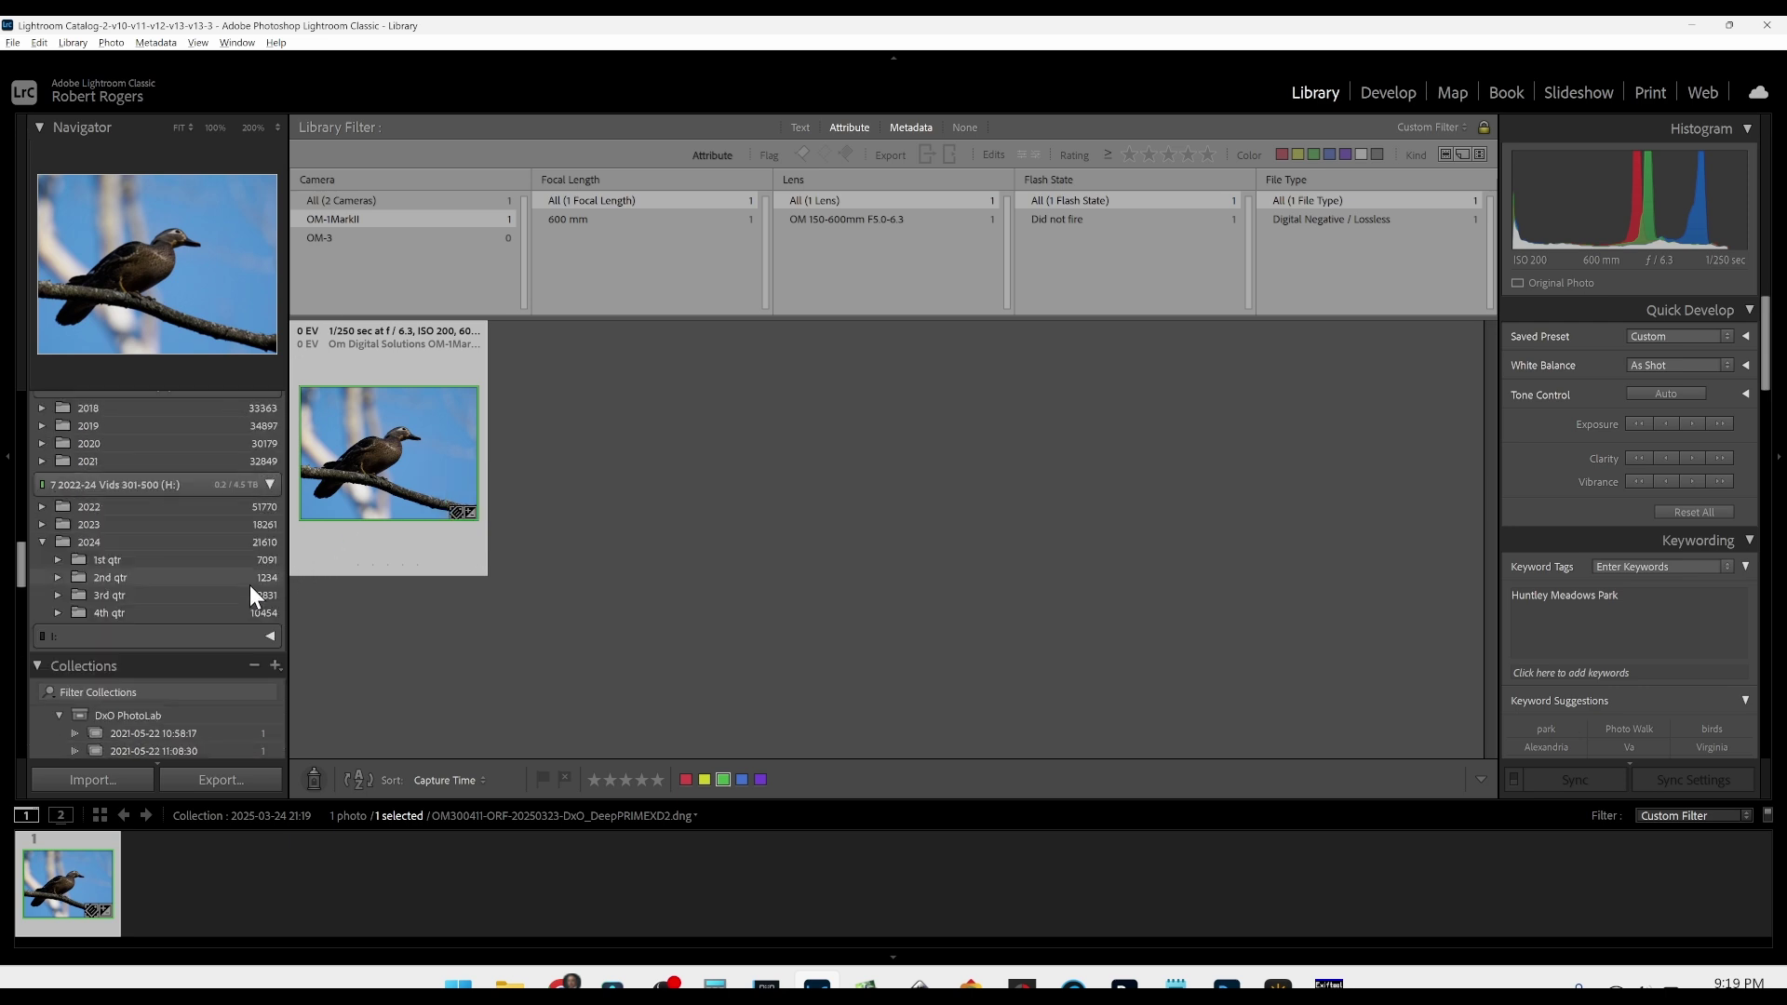
{"action": "scroll", "coordinate": [249, 571], "scroll_direction": "up", "scroll_amount": 6}
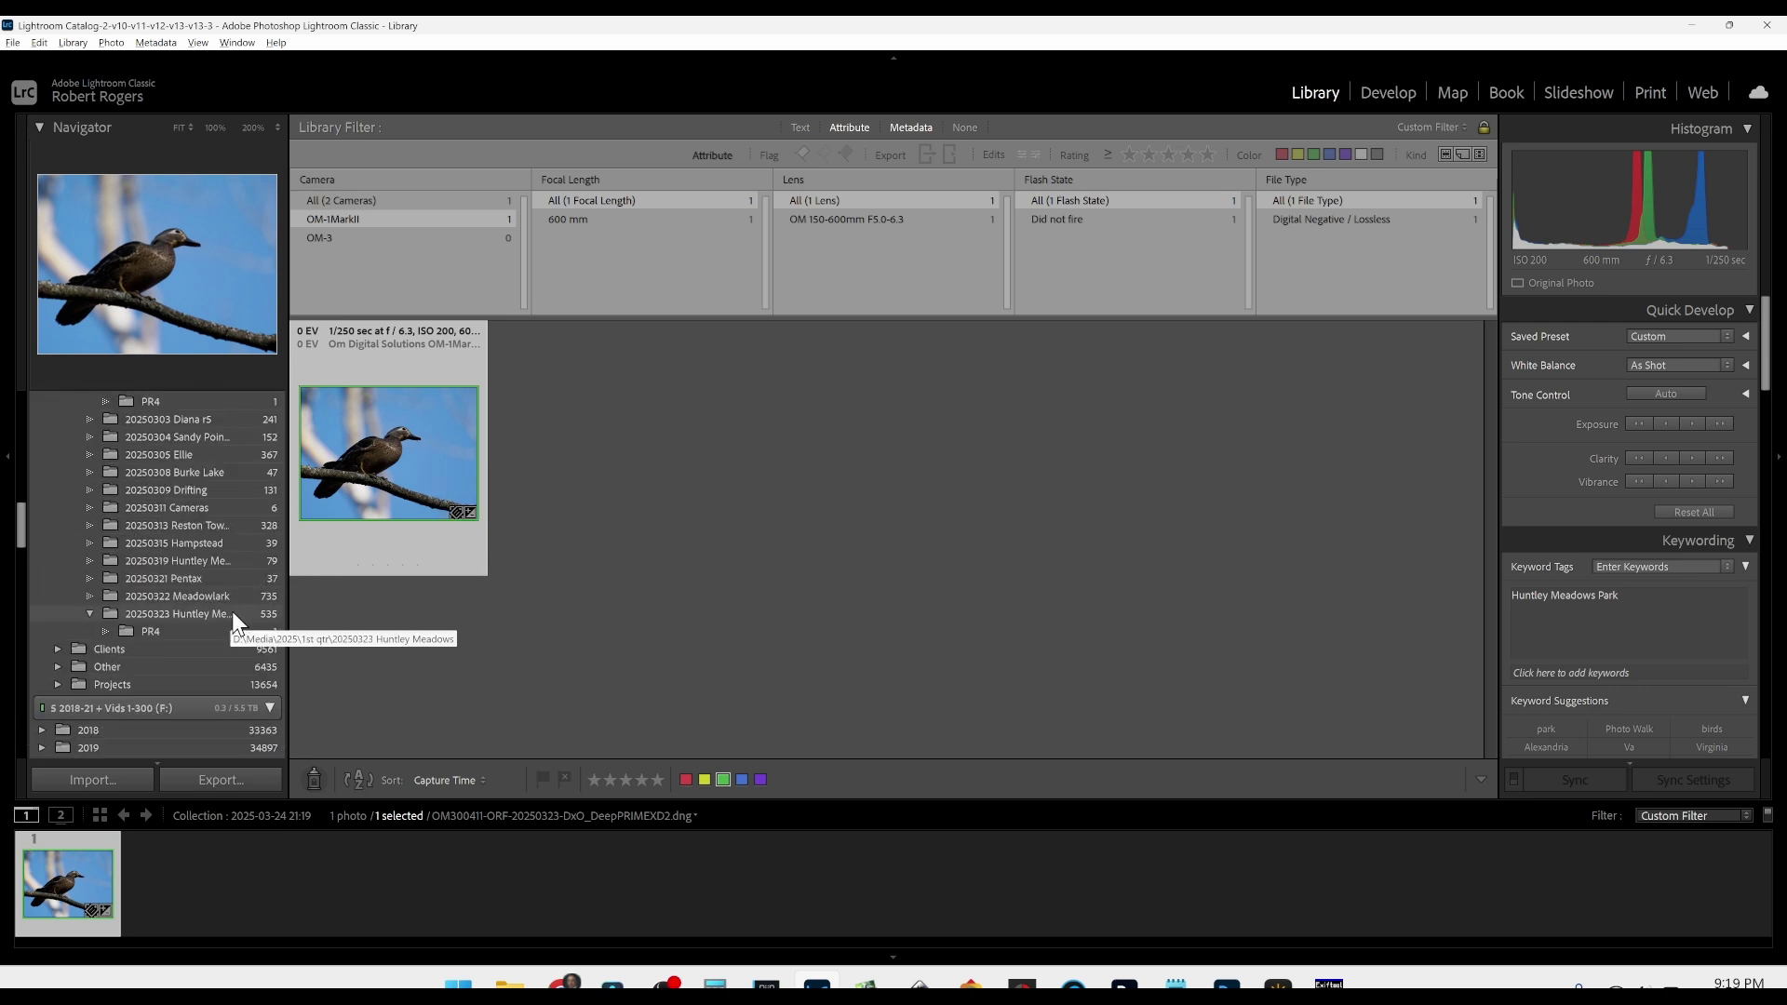
{"action": "left_click", "coordinate": [231, 612]}
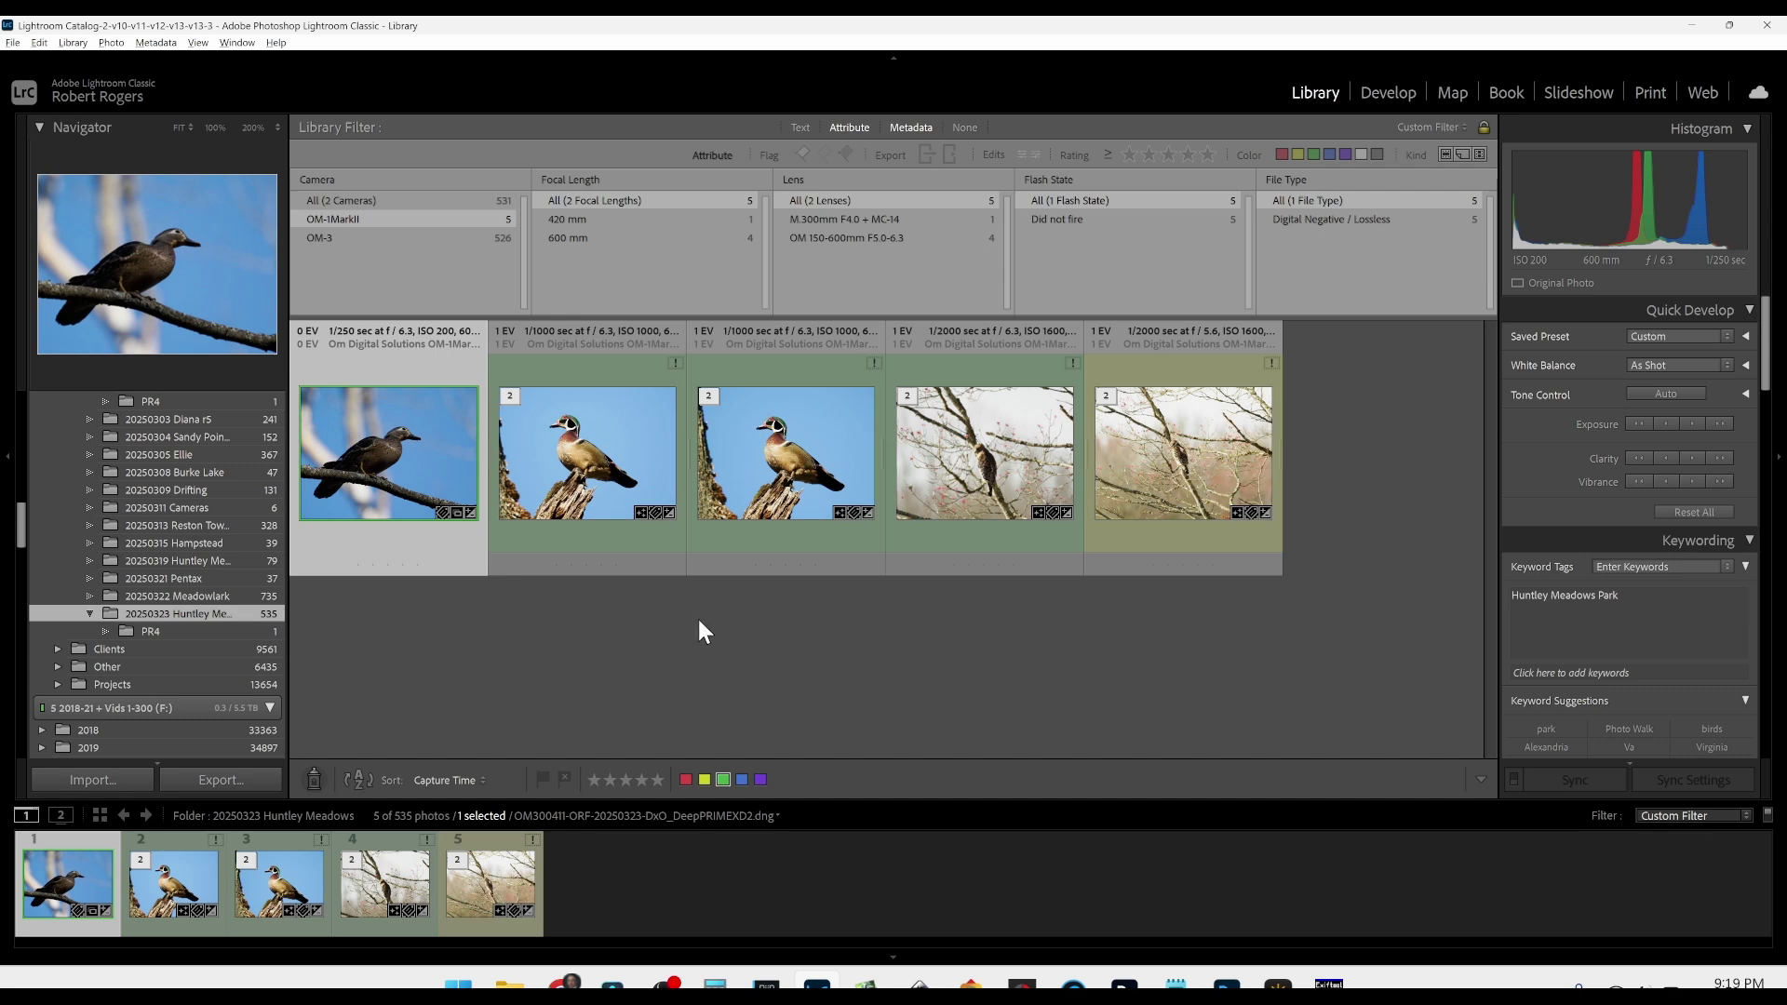
{"action": "left_click", "coordinate": [466, 238]}
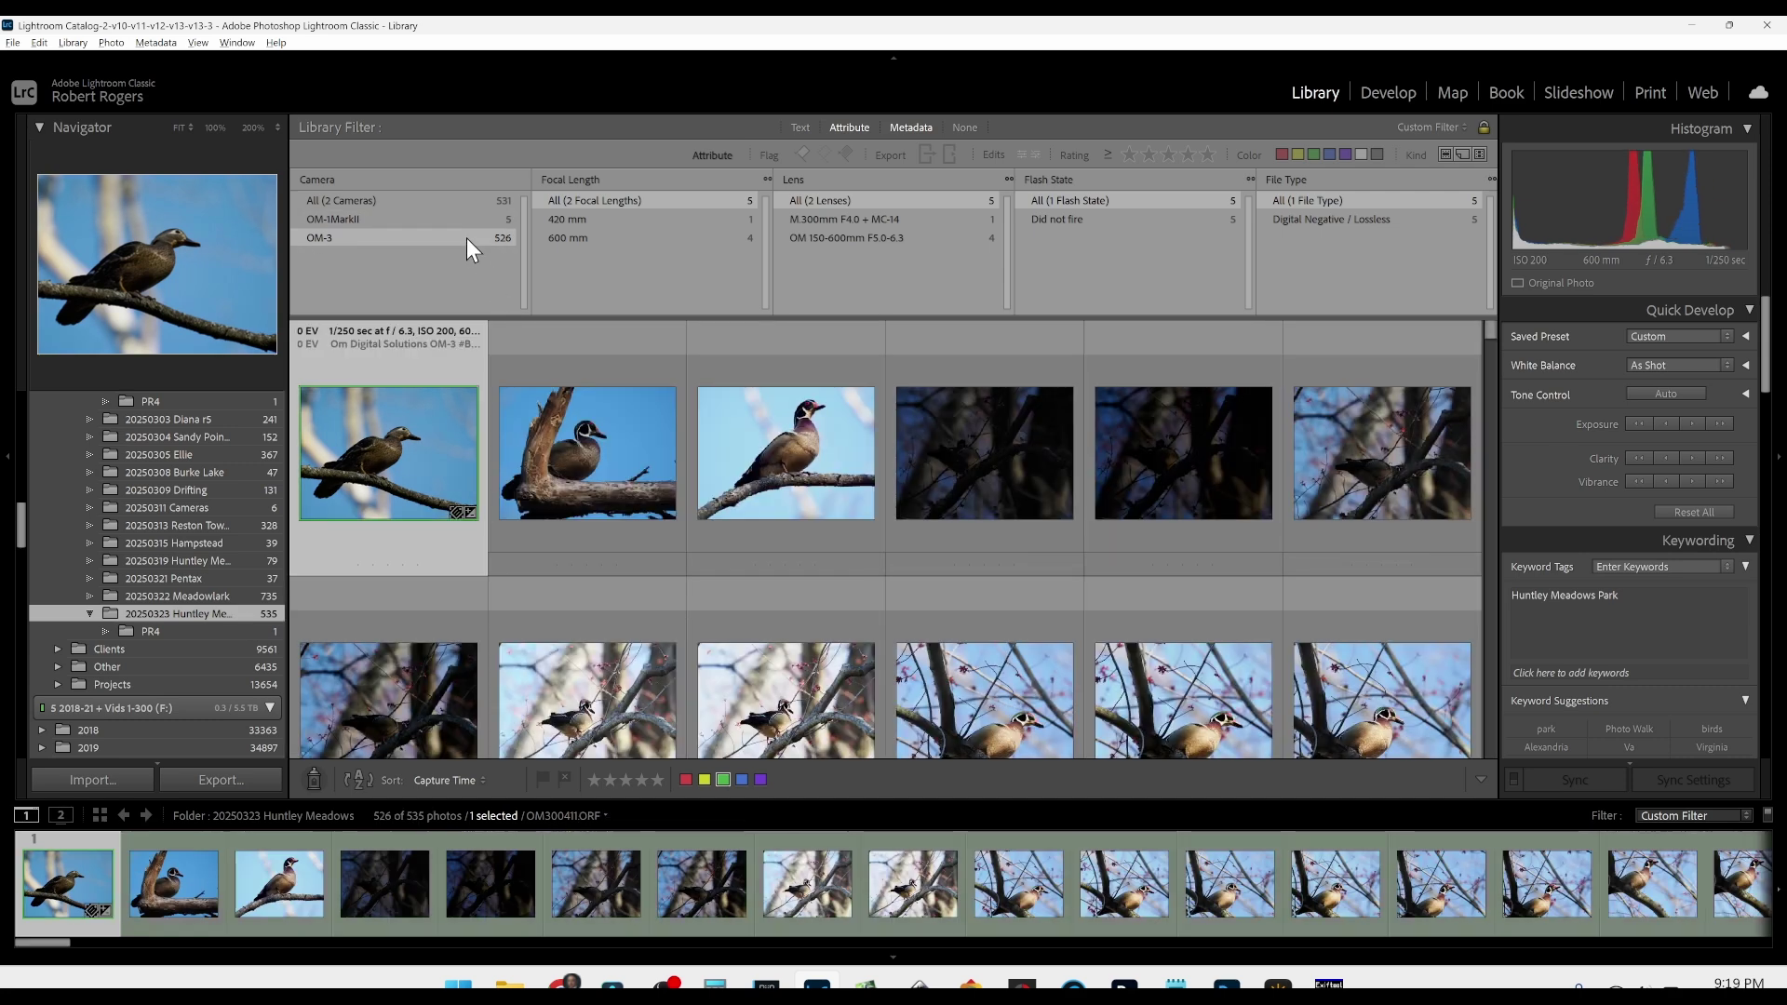
Send OM300412.JPG to DxO PureRAW 4 and dismiss the import failure message
{"action": "left_click", "coordinate": [624, 443]}
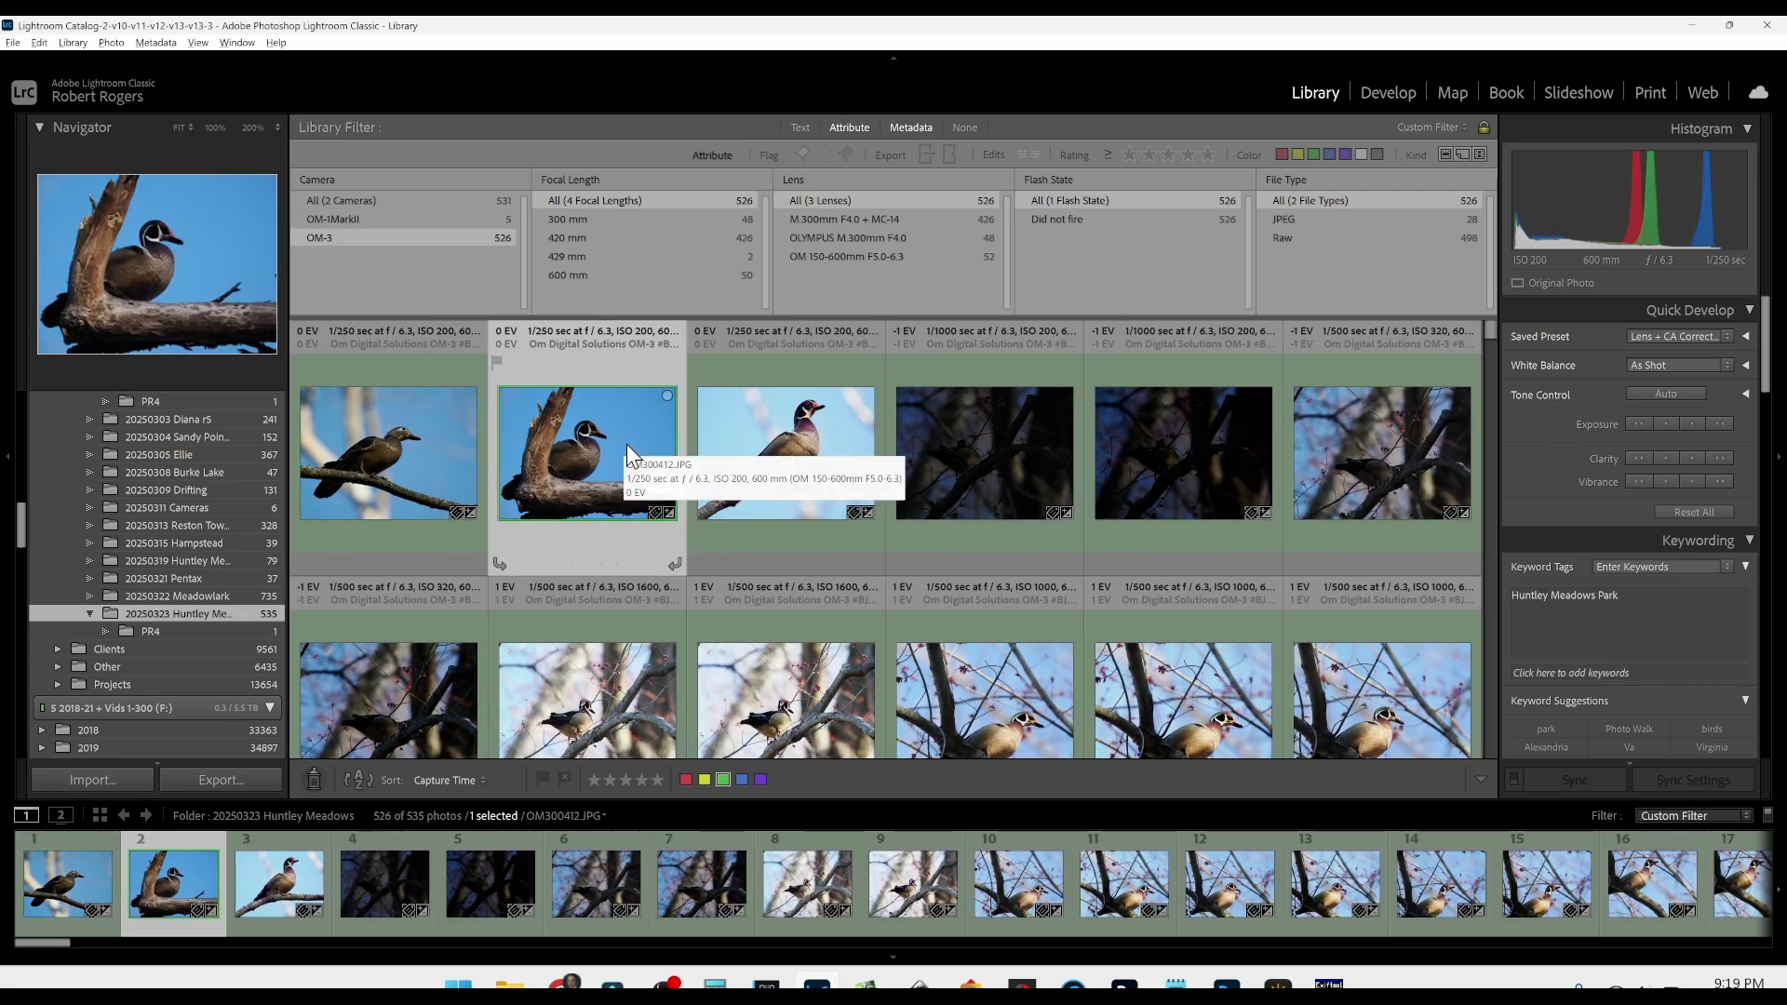
{"action": "left_click", "coordinate": [15, 43]}
{"action": "mouse_move", "coordinate": [100, 398]}
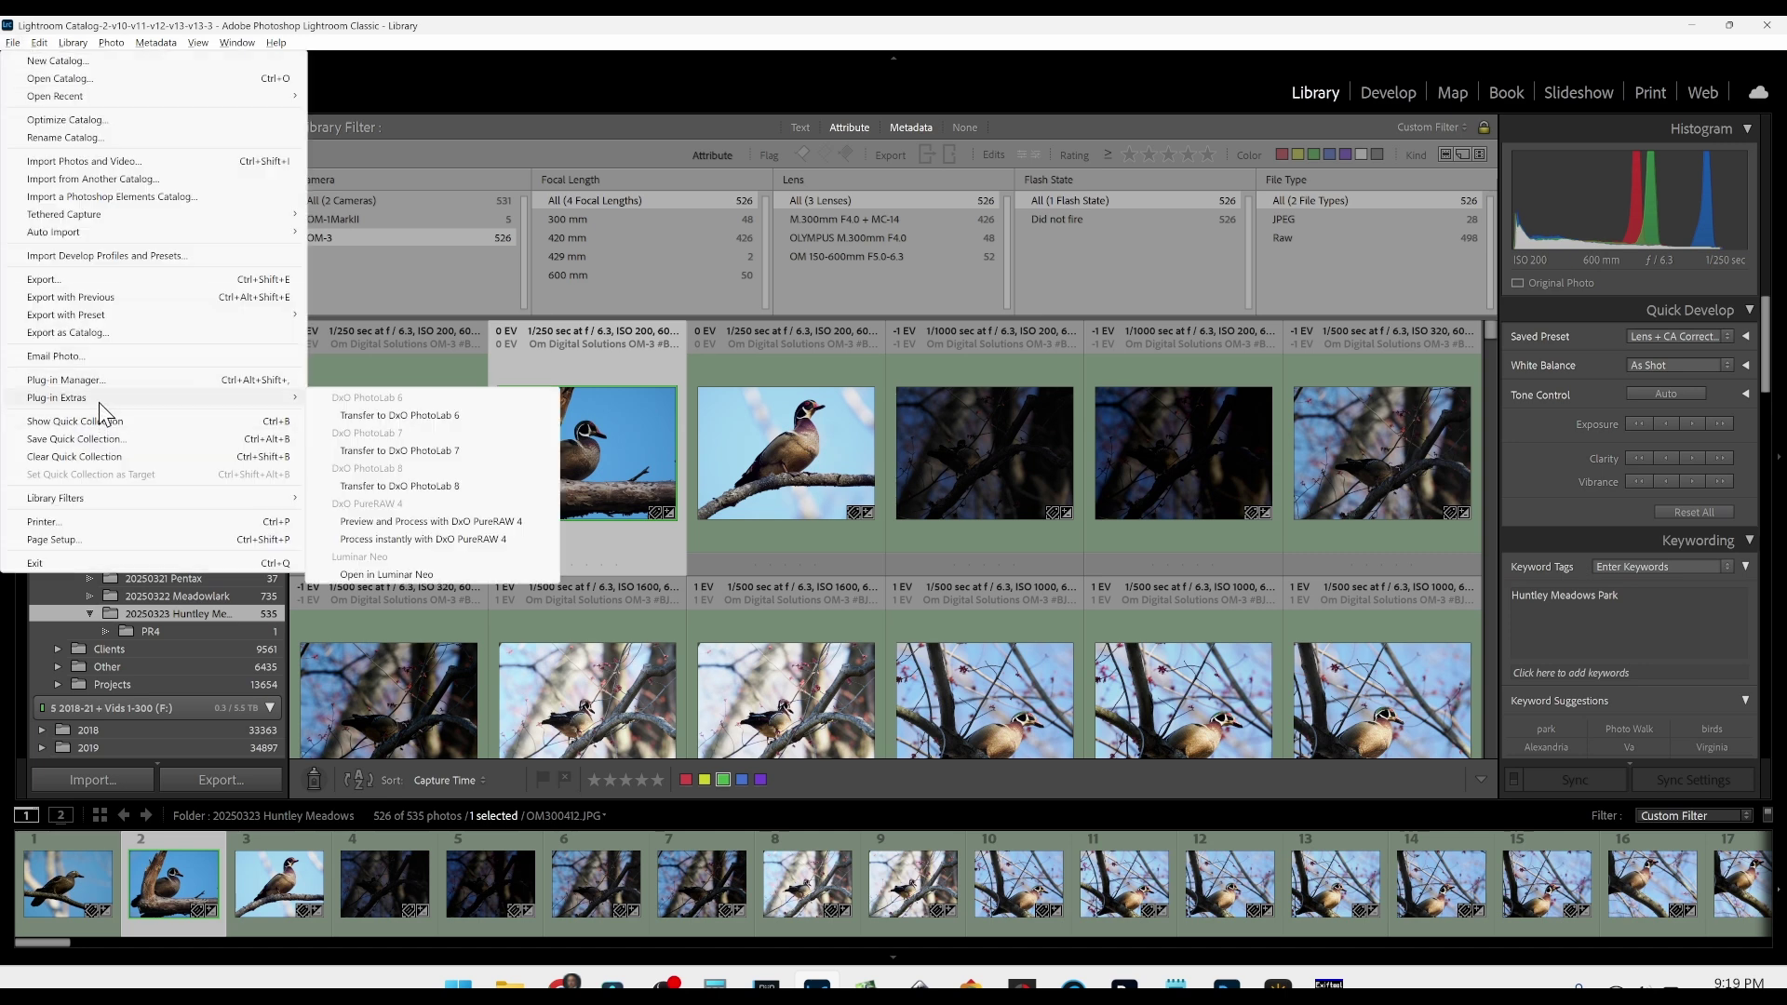
{"action": "left_click", "coordinate": [414, 539]}
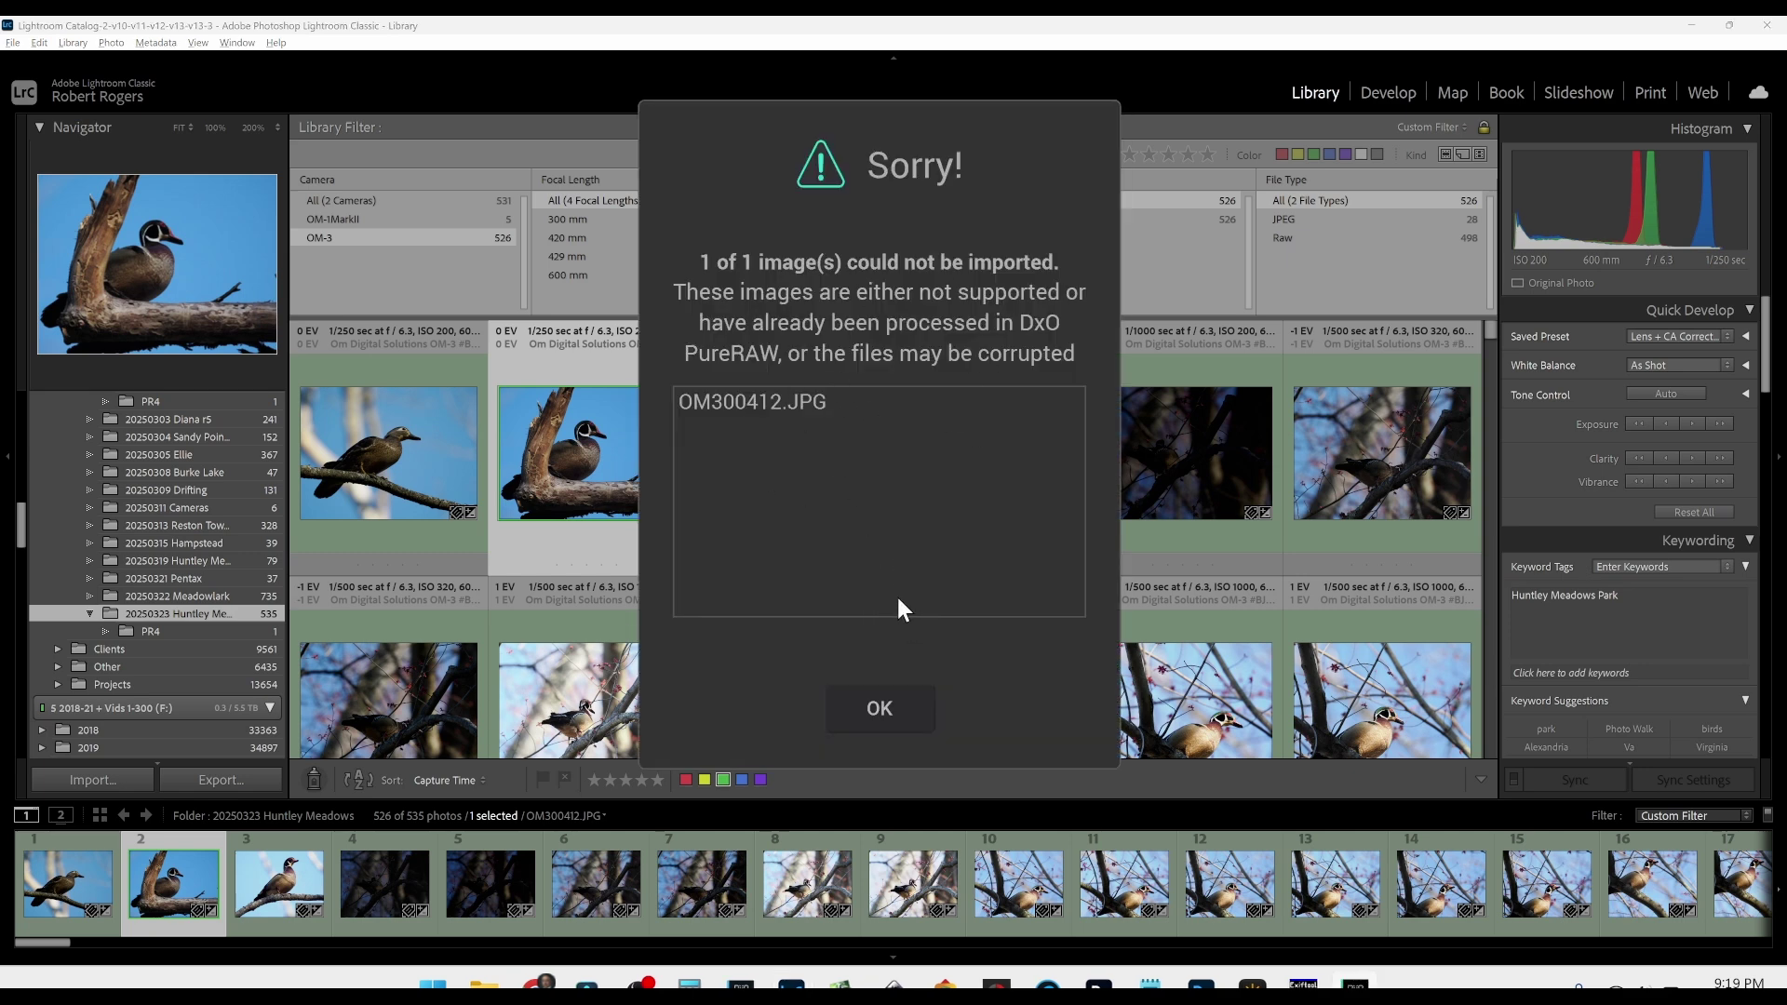
{"action": "left_click", "coordinate": [909, 711]}
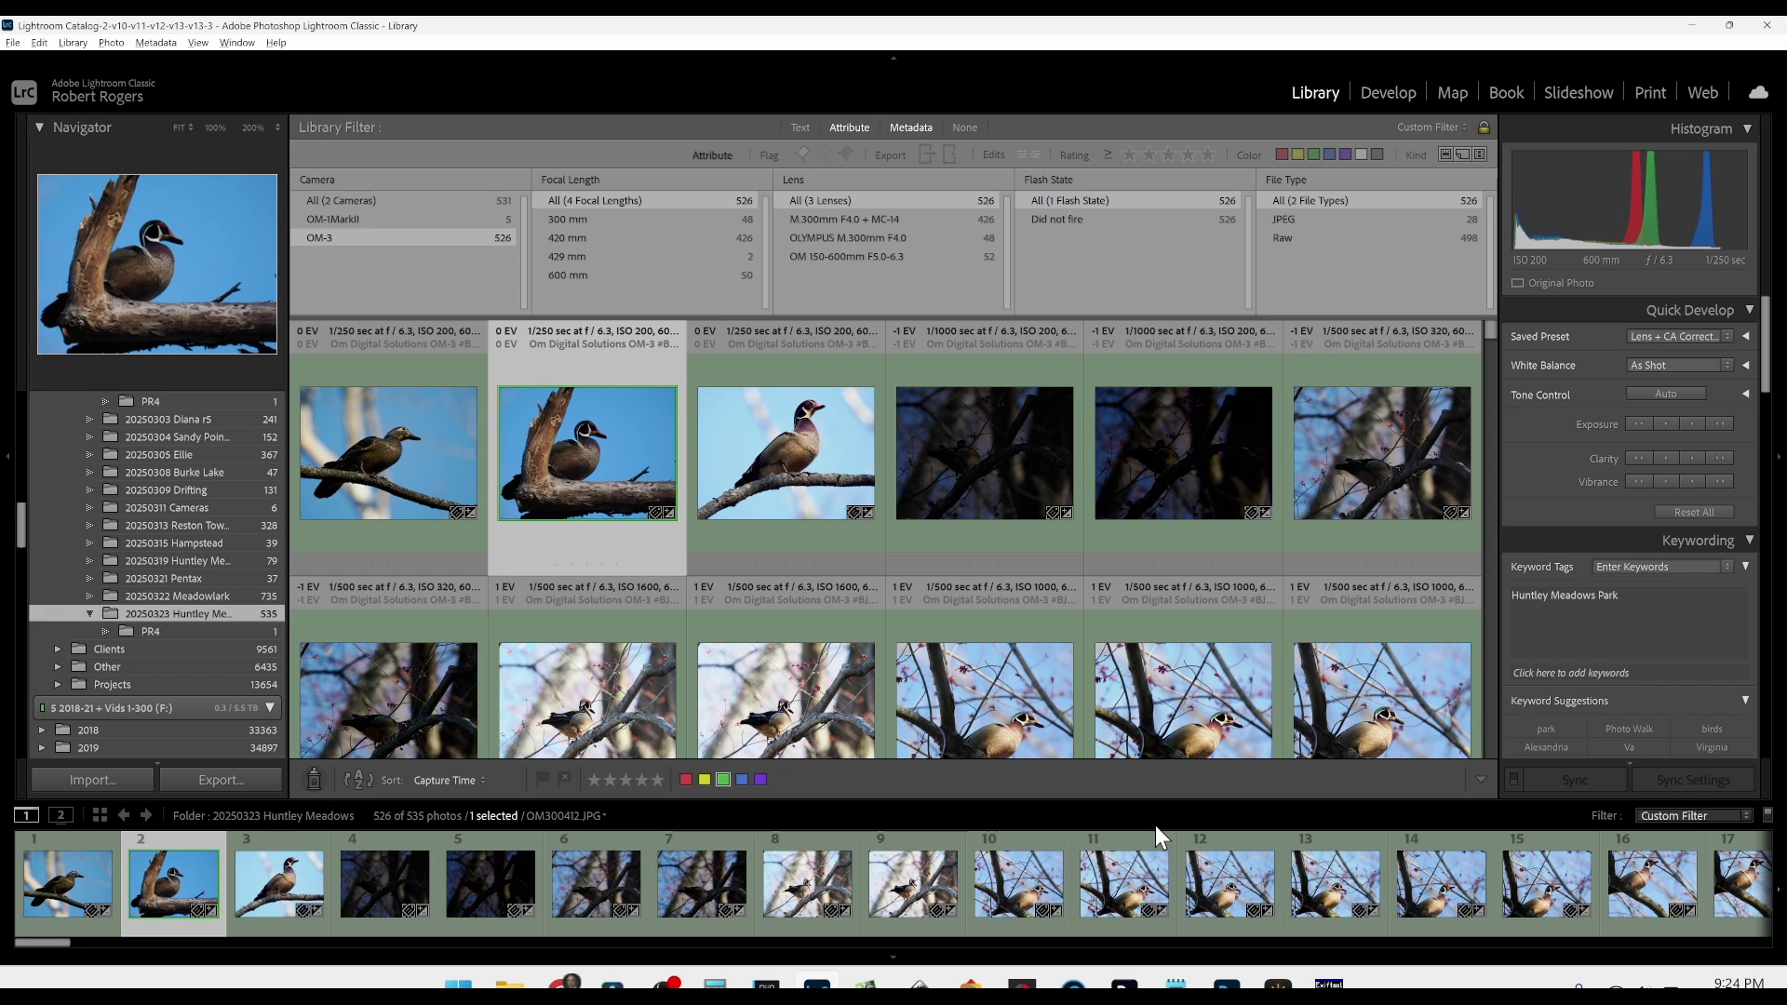
In ExifToolGUI, select the ORF files from OM300419.ORF through OM301870.ORF
{"action": "left_click", "coordinate": [1330, 983]}
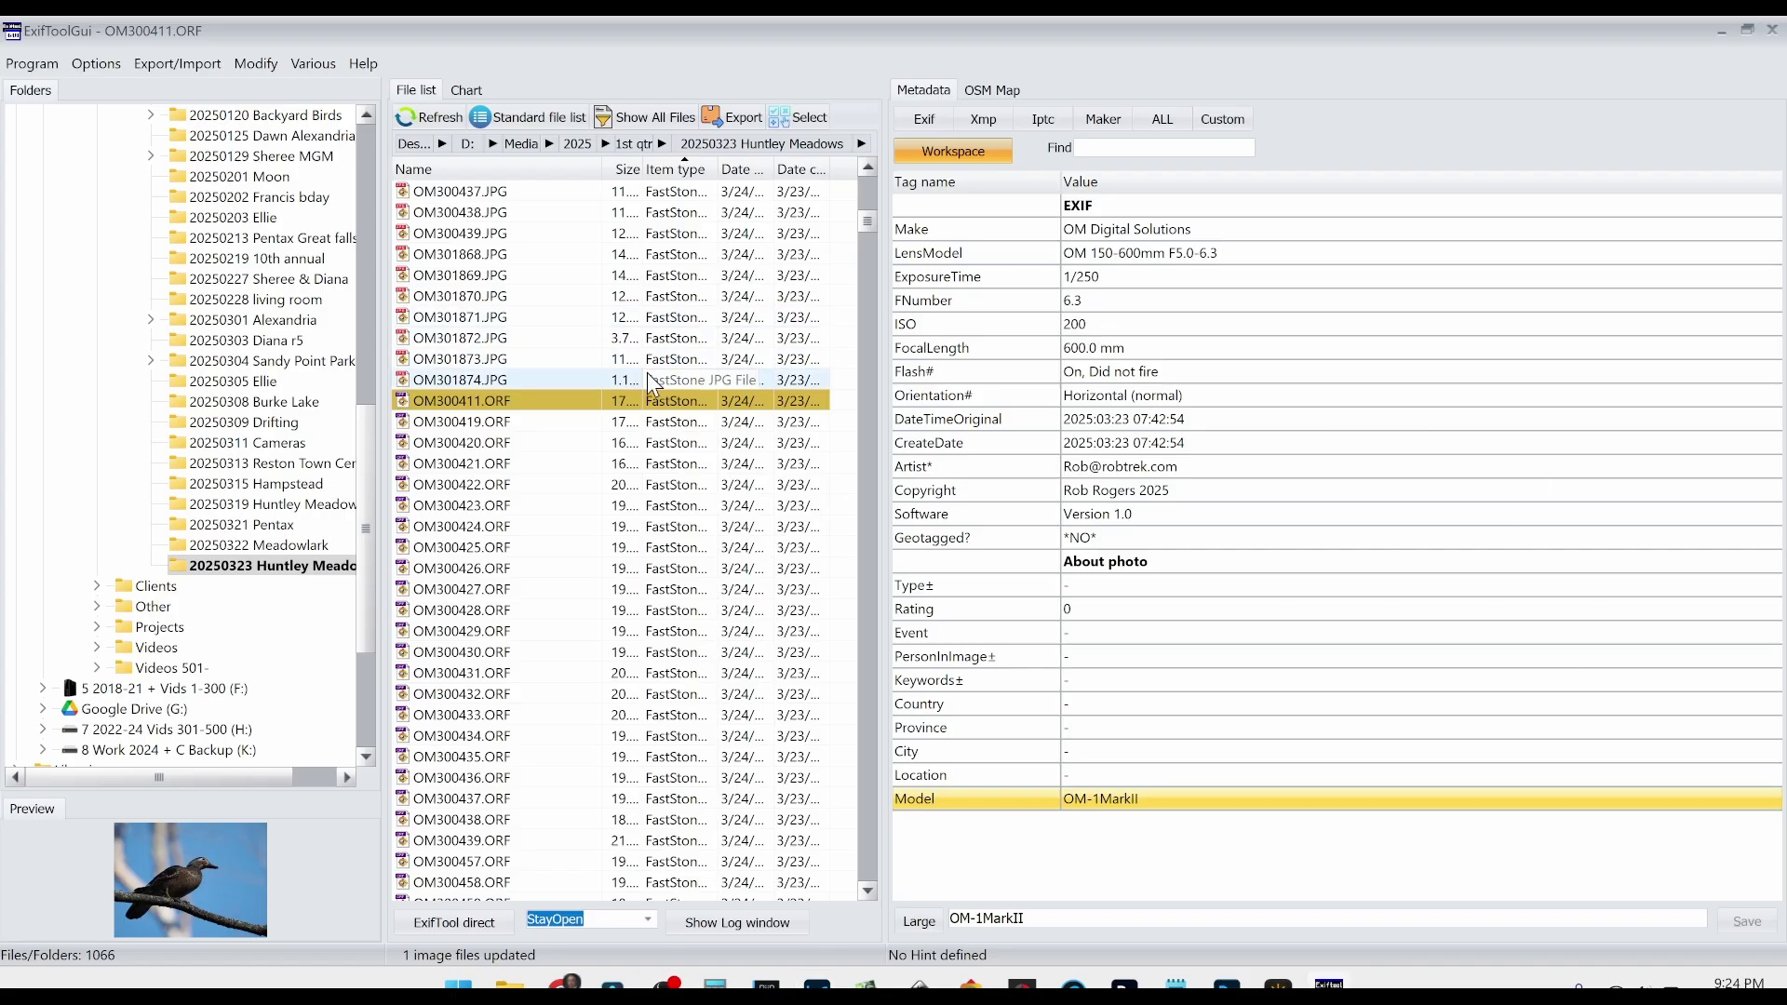
{"action": "left_click", "coordinate": [594, 423]}
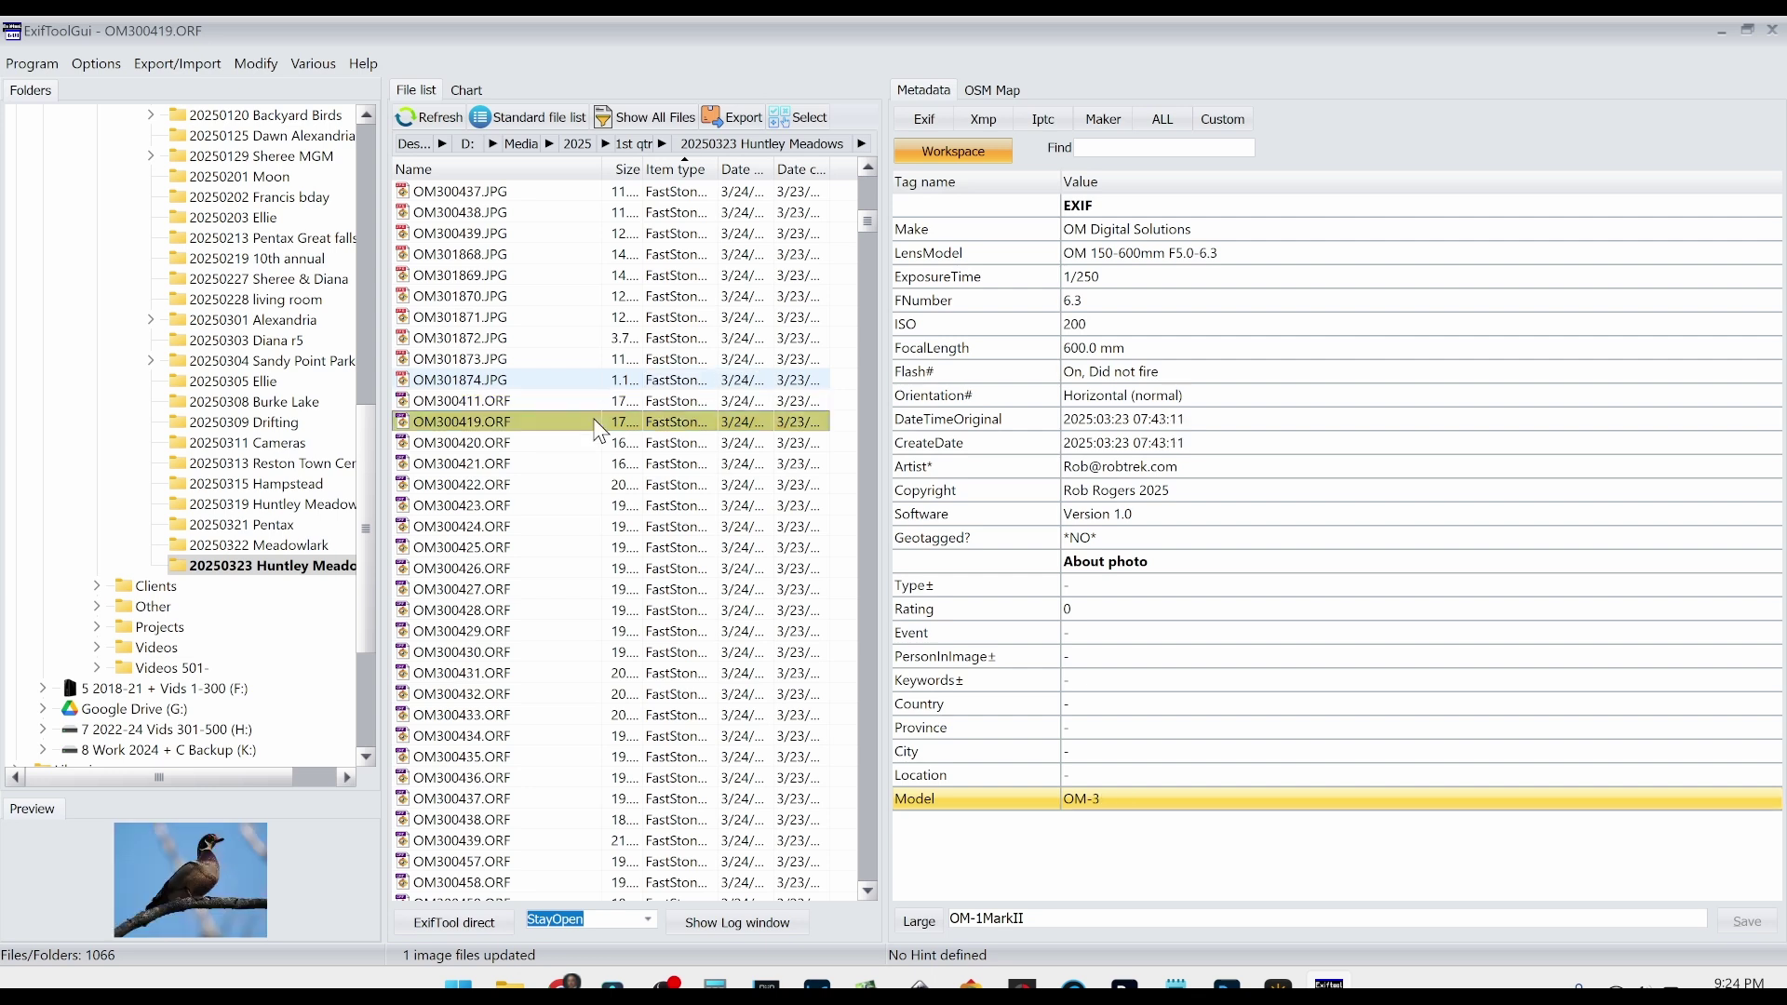
{"action": "scroll", "coordinate": [595, 433], "scroll_direction": "down", "scroll_amount": 10}
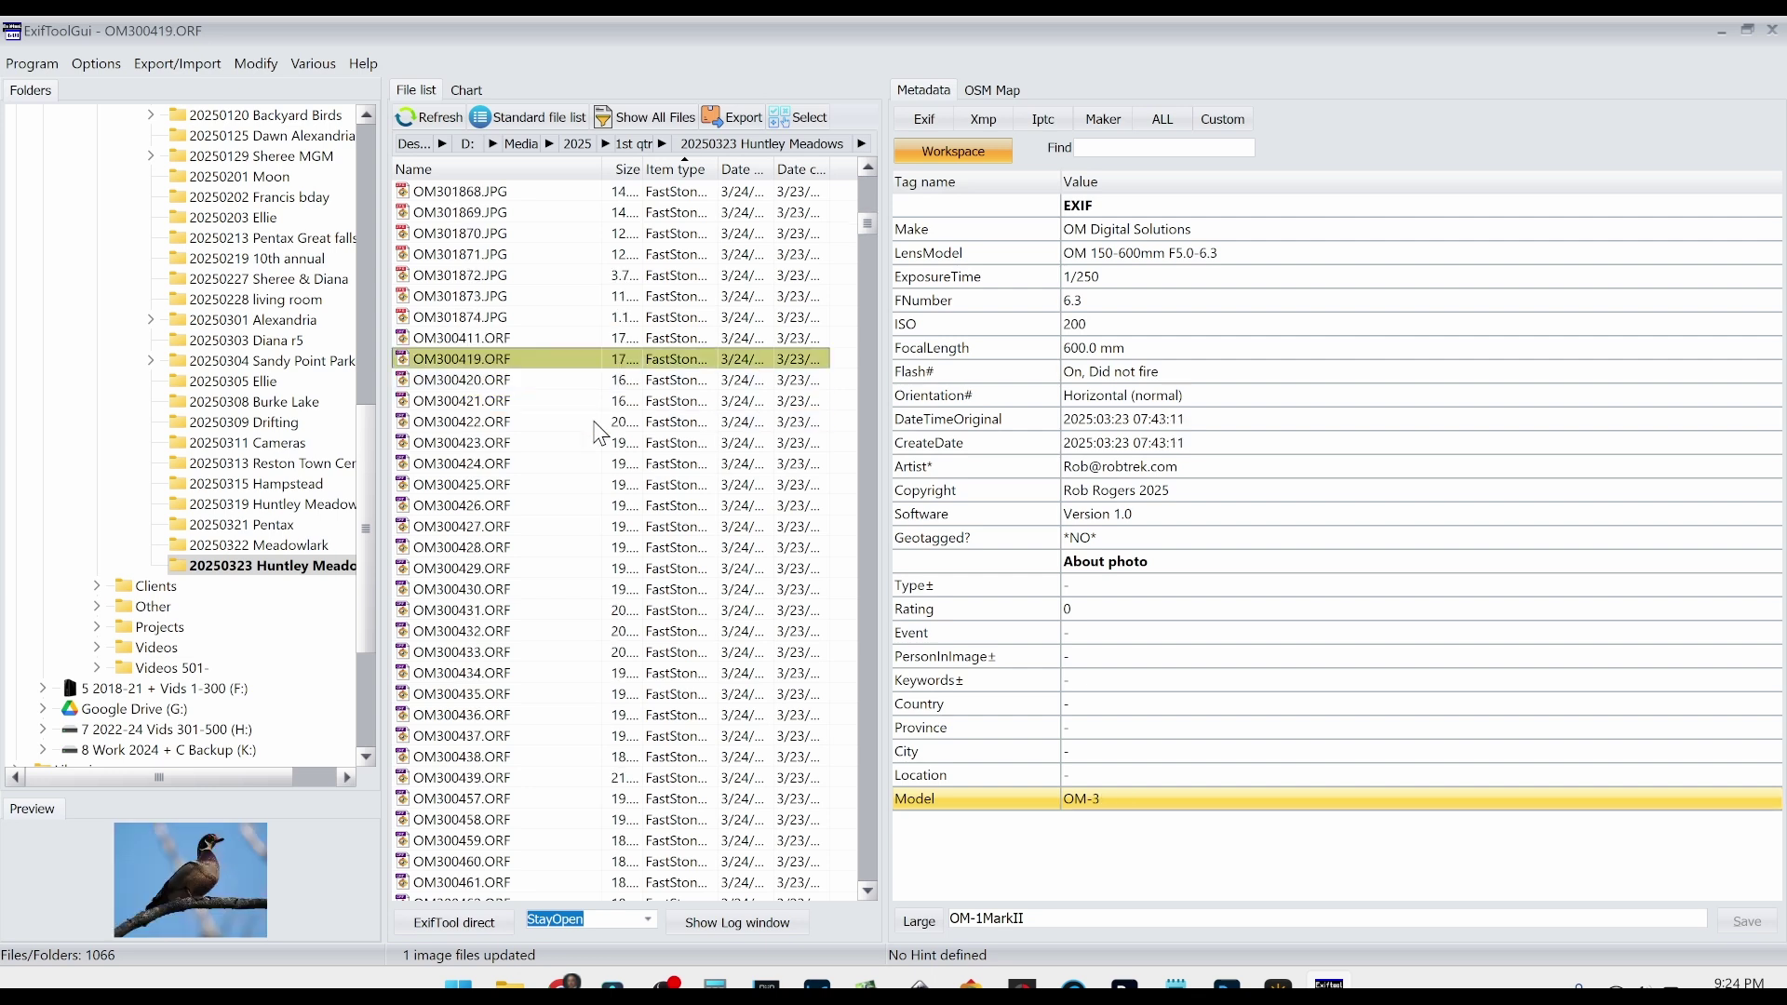
{"action": "scroll", "coordinate": [596, 438], "scroll_direction": "down", "scroll_amount": 20}
{"action": "scroll", "coordinate": [629, 583], "scroll_direction": "down", "scroll_amount": 20}
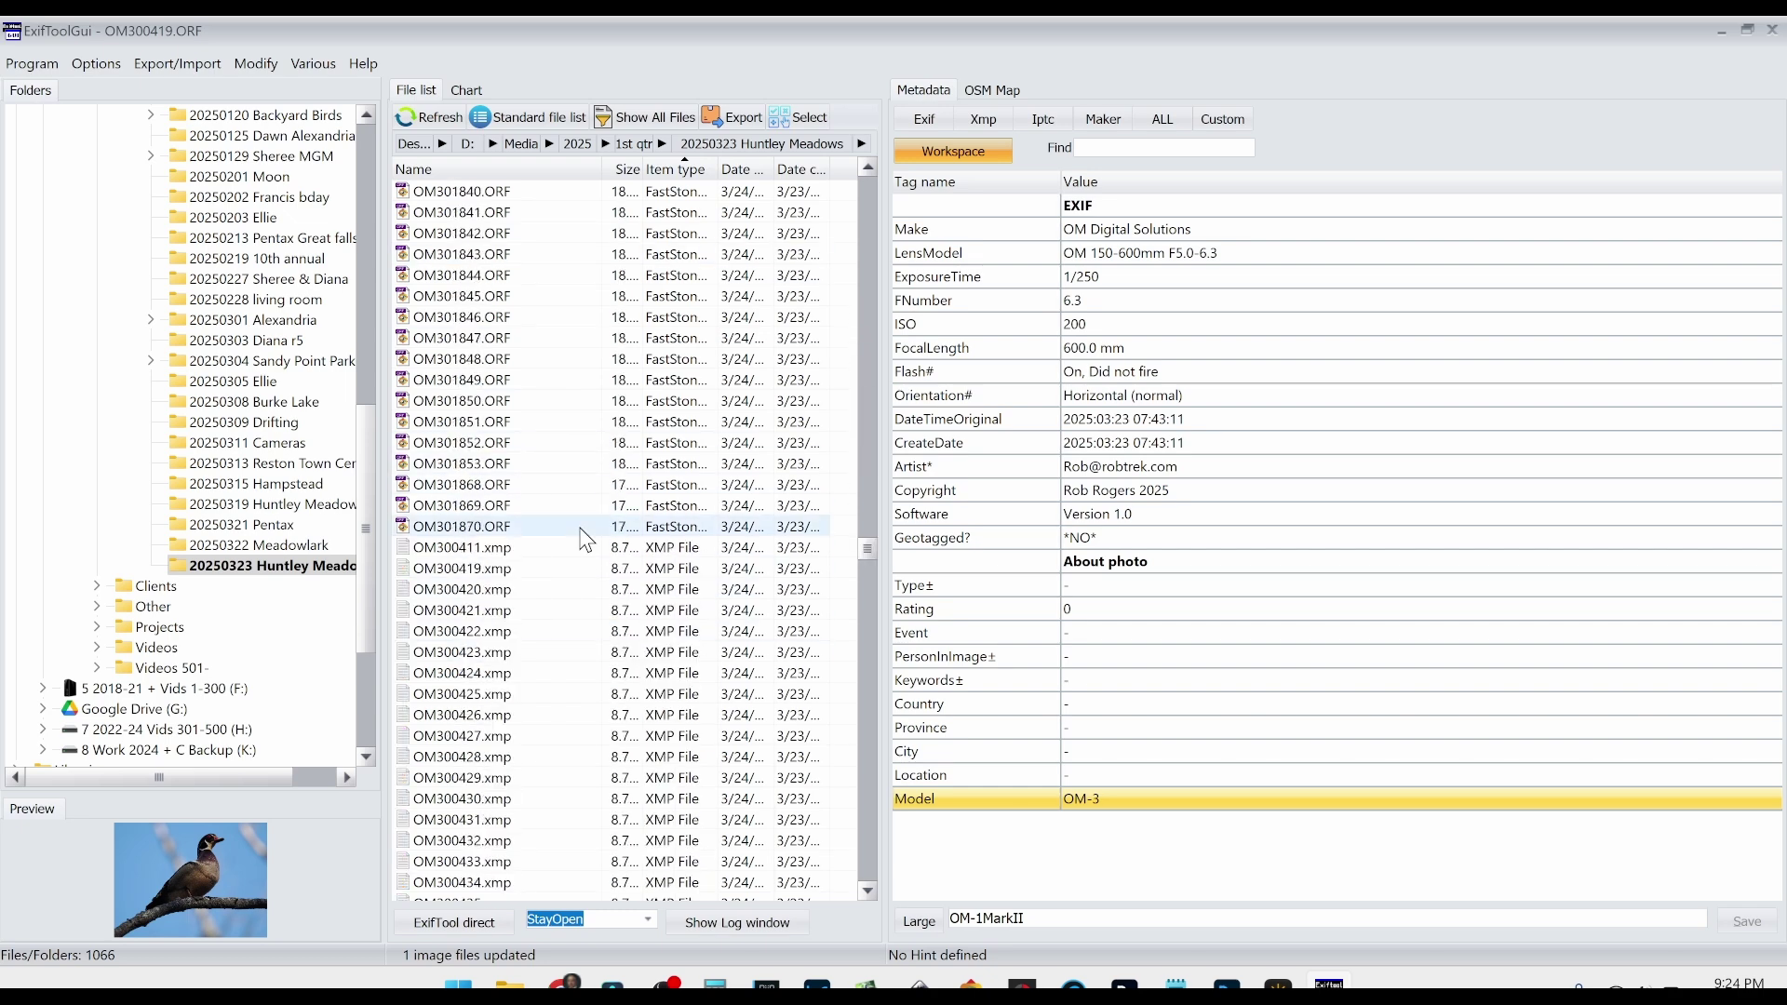
{"action": "left_click", "coordinate": [574, 527], "text": "shift"}
{"action": "scroll", "coordinate": [620, 601], "scroll_direction": "up", "scroll_amount": 20}
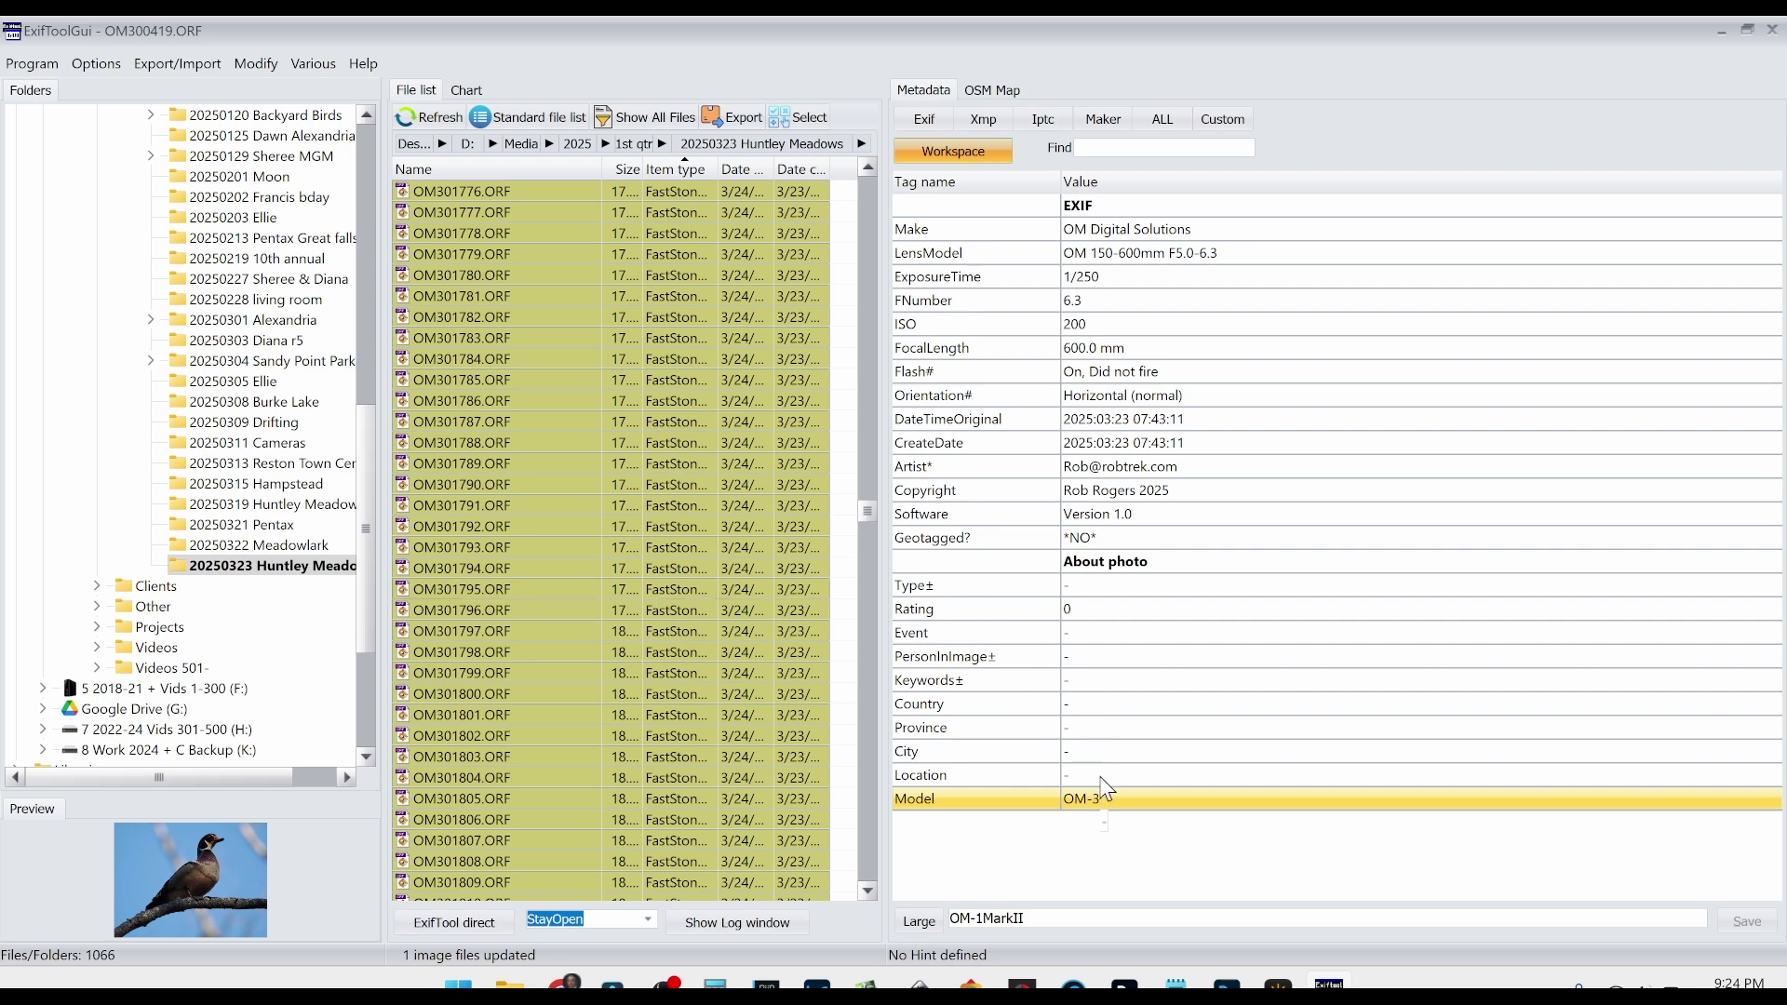
Set the selected files' Model to OM-1MarkII and save it to all 501 files
{"action": "left_click", "coordinate": [1090, 920]}
{"action": "key", "text": "BackSpace"}
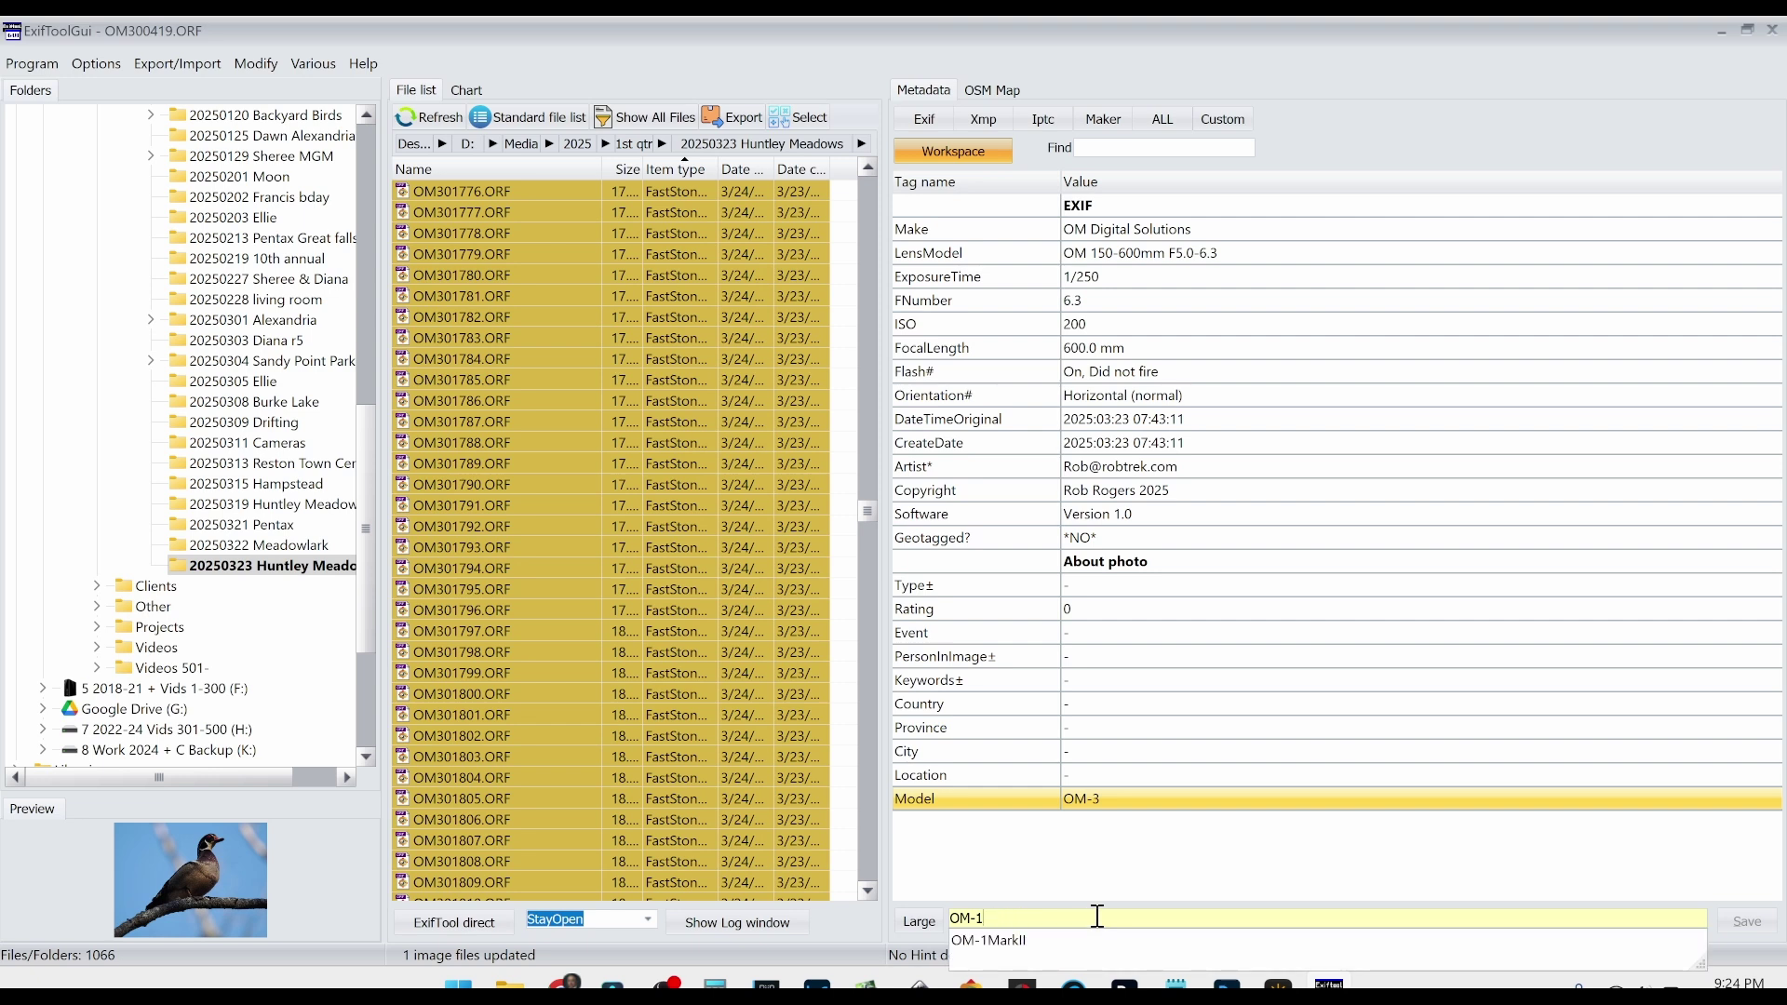
{"action": "type", "text": "MarkII"}
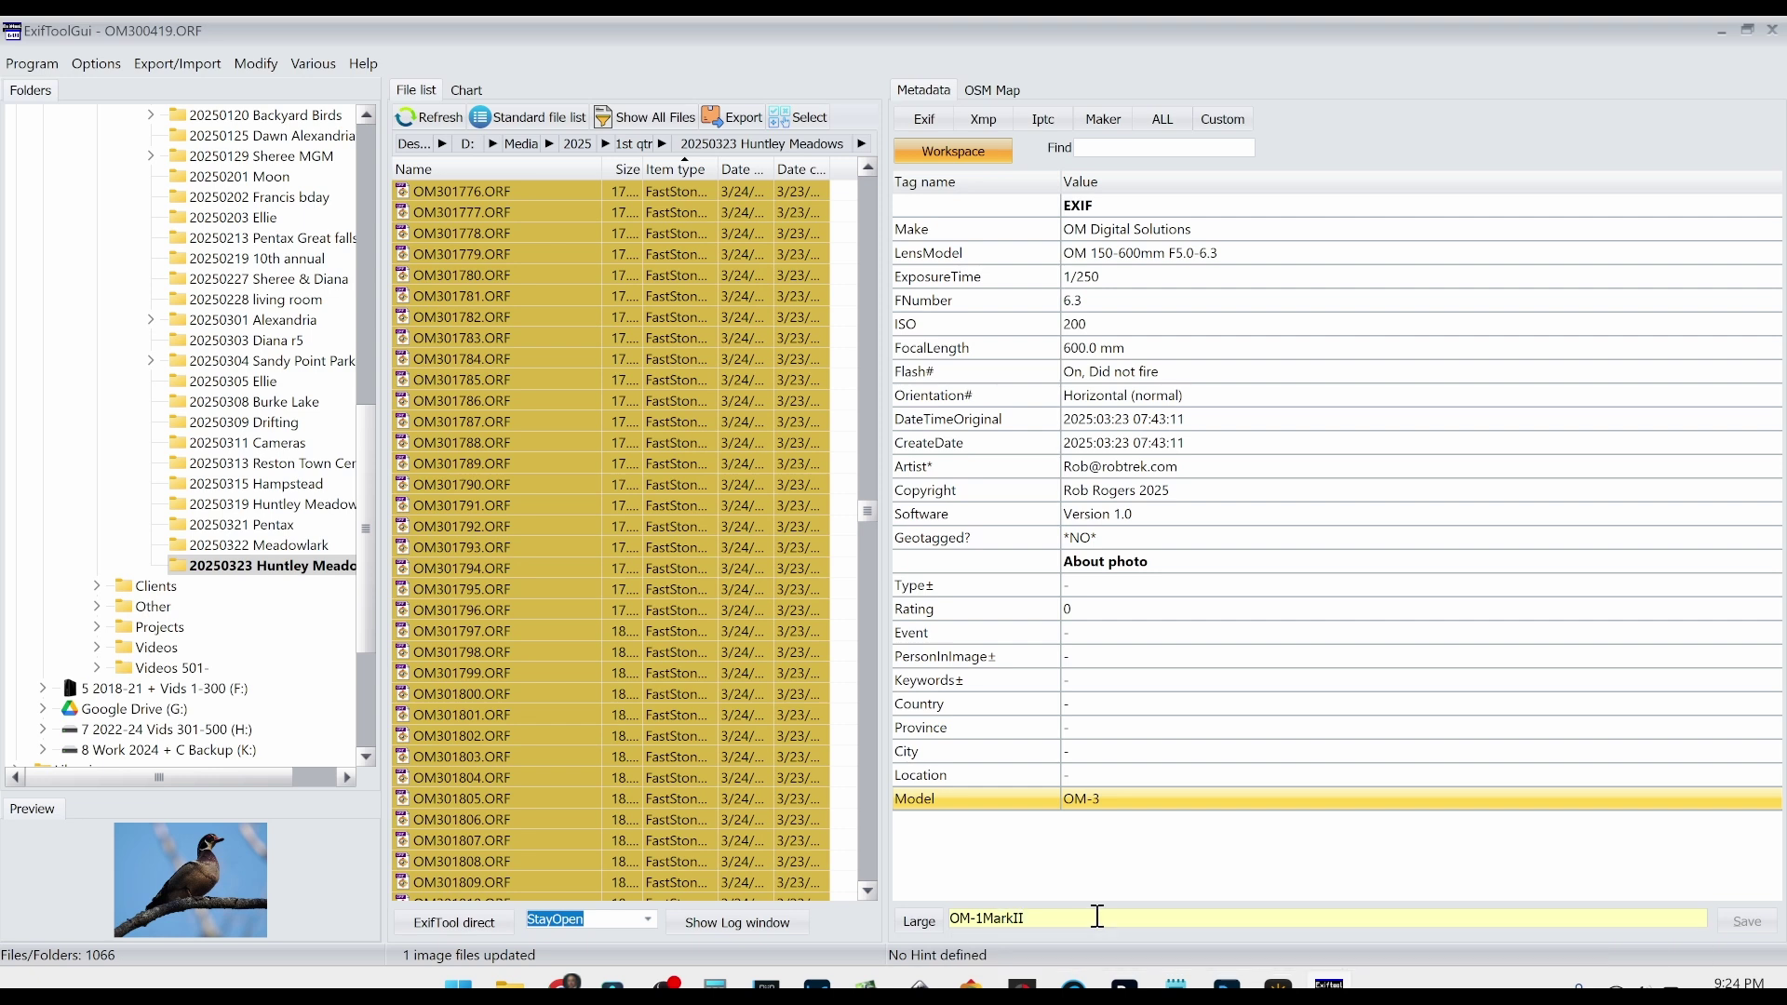
{"action": "key", "text": "Return"}
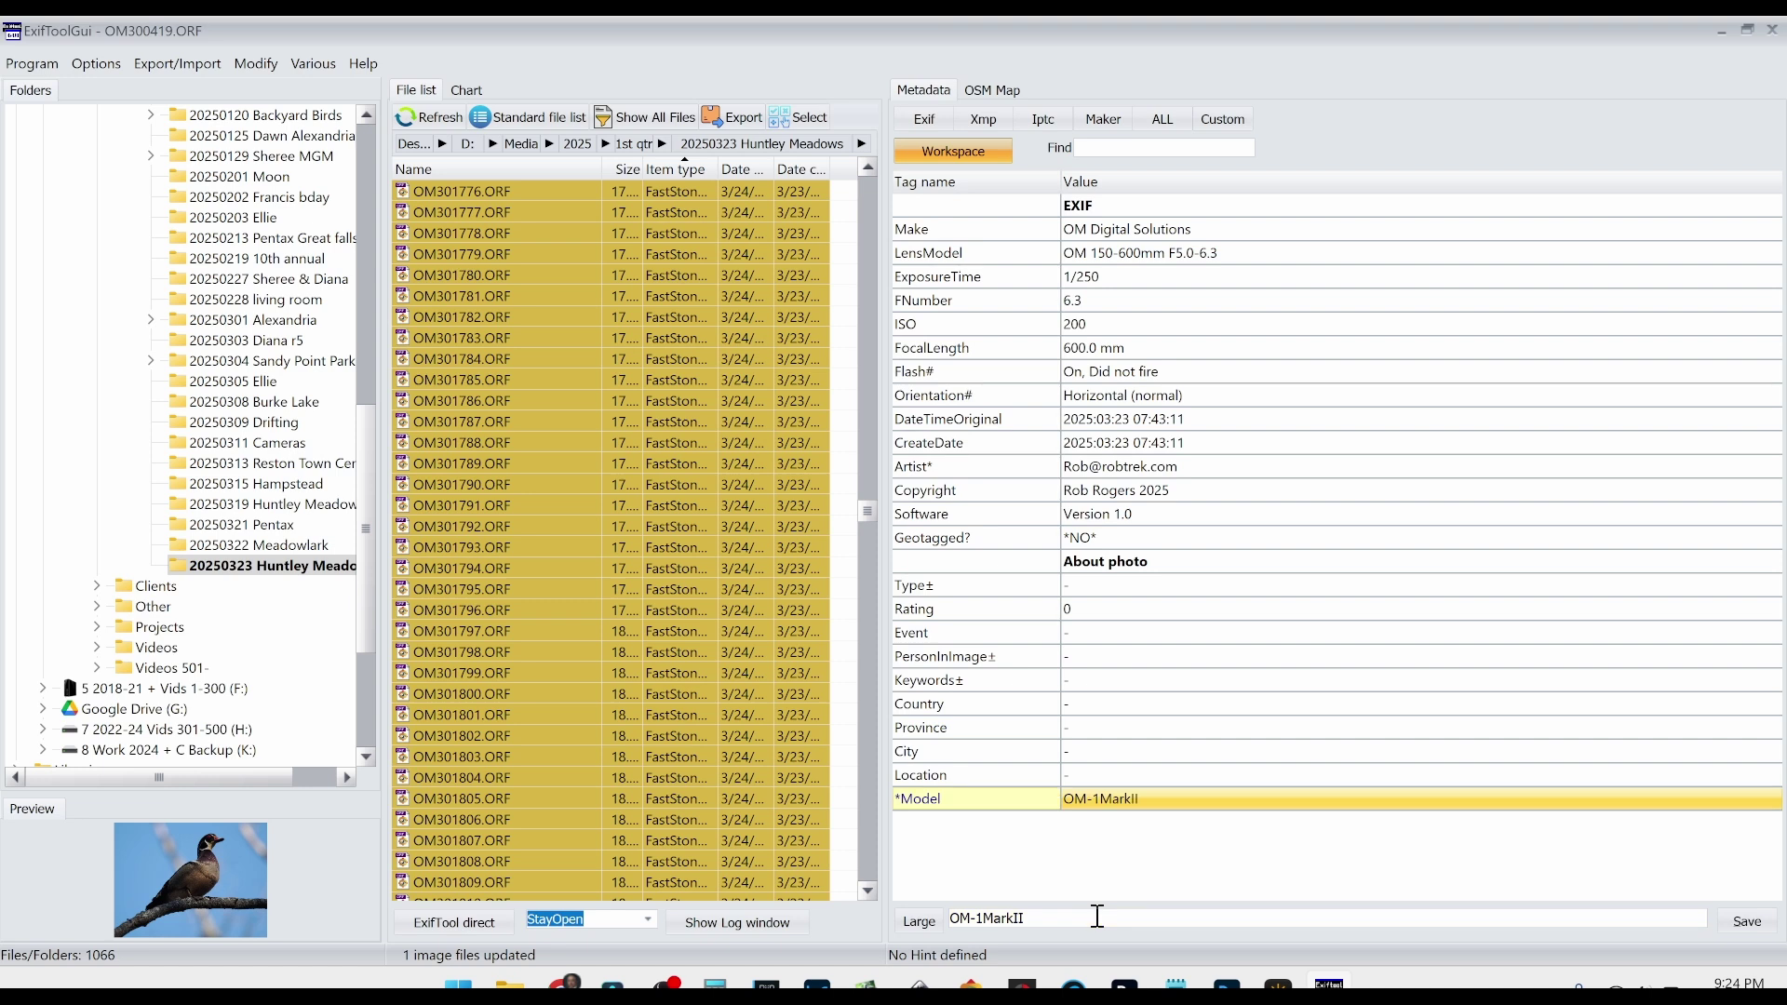
{"action": "left_click", "coordinate": [1747, 925]}
{"action": "left_click", "coordinate": [1748, 925]}
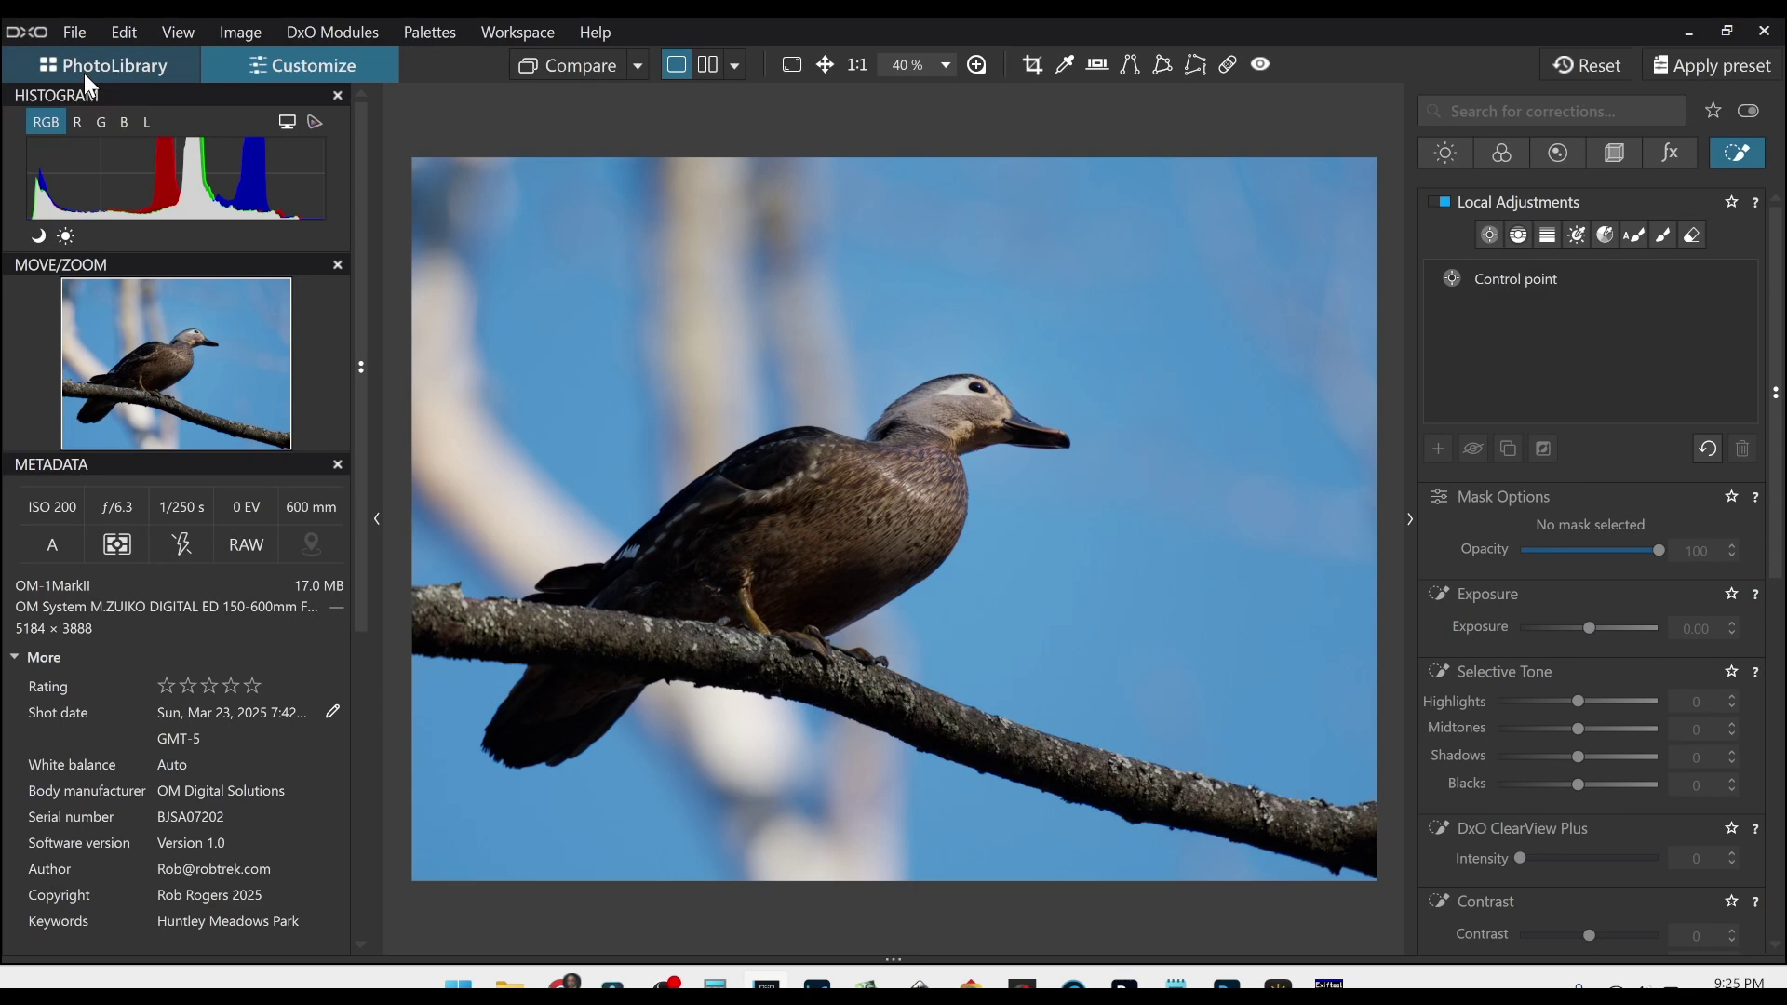
Check the camera model on ORFs OM300419, OM300420, OM300421, OM300424, OM300457 and OM300439
{"action": "left_click", "coordinate": [87, 73]}
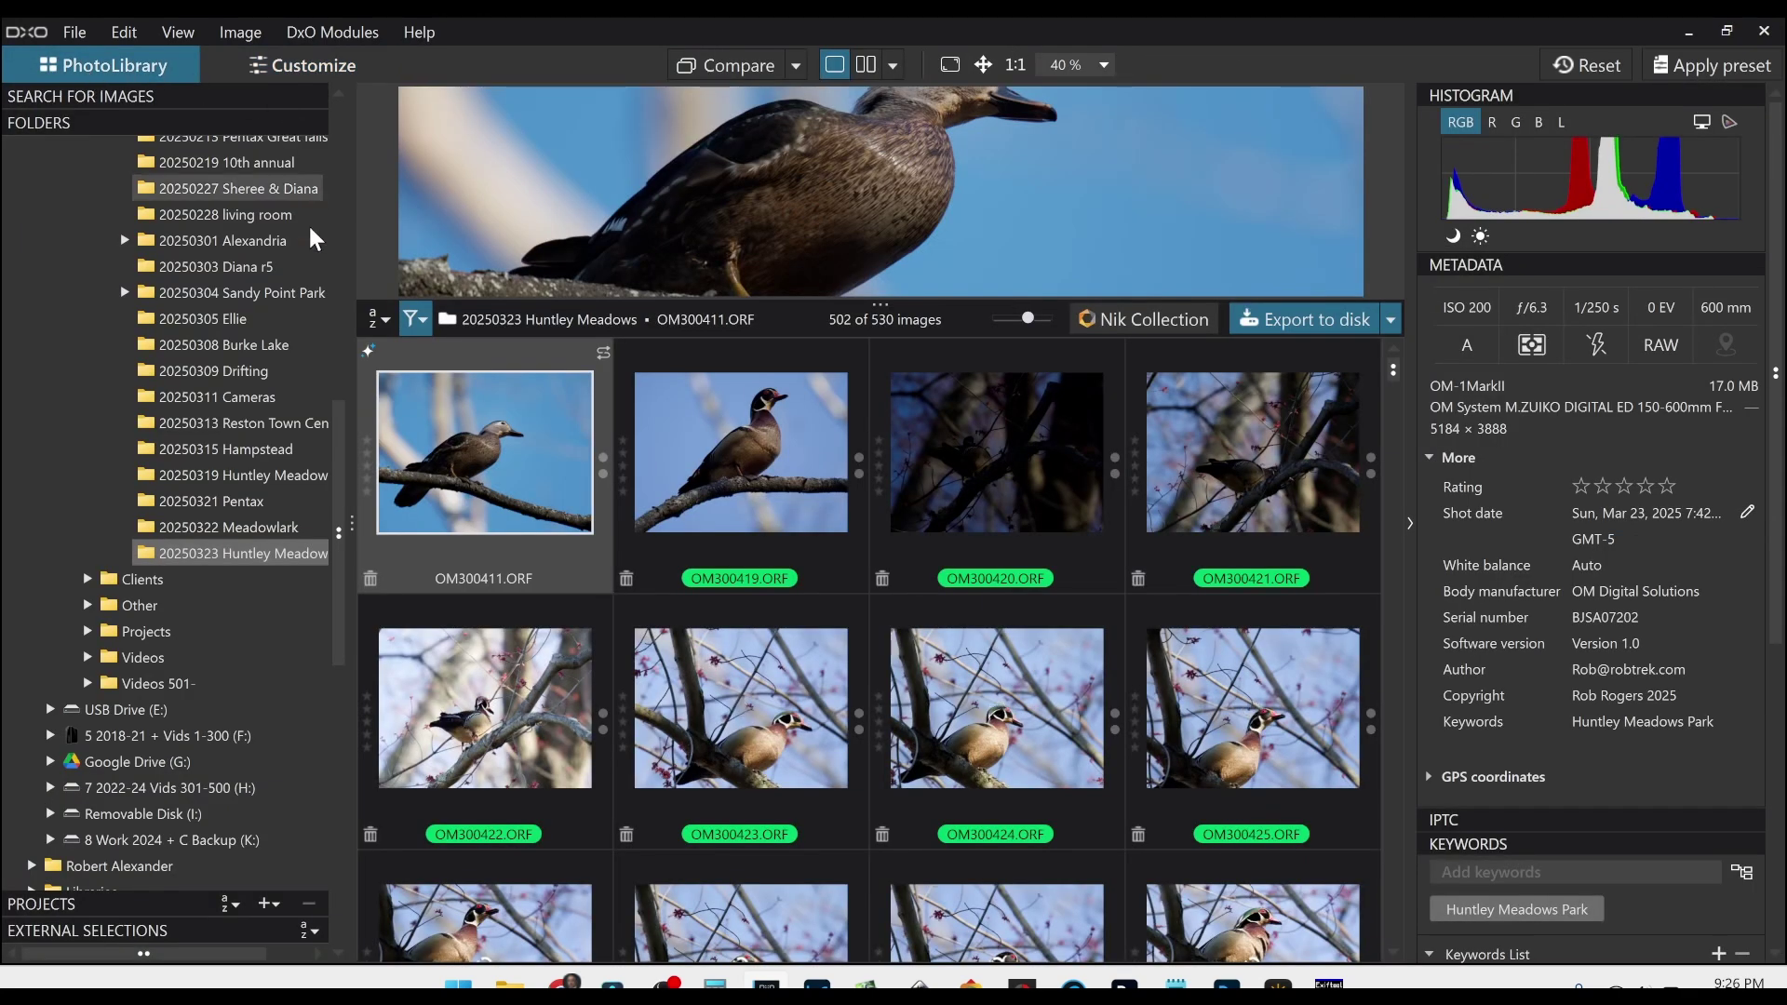
{"action": "left_click", "coordinate": [782, 480]}
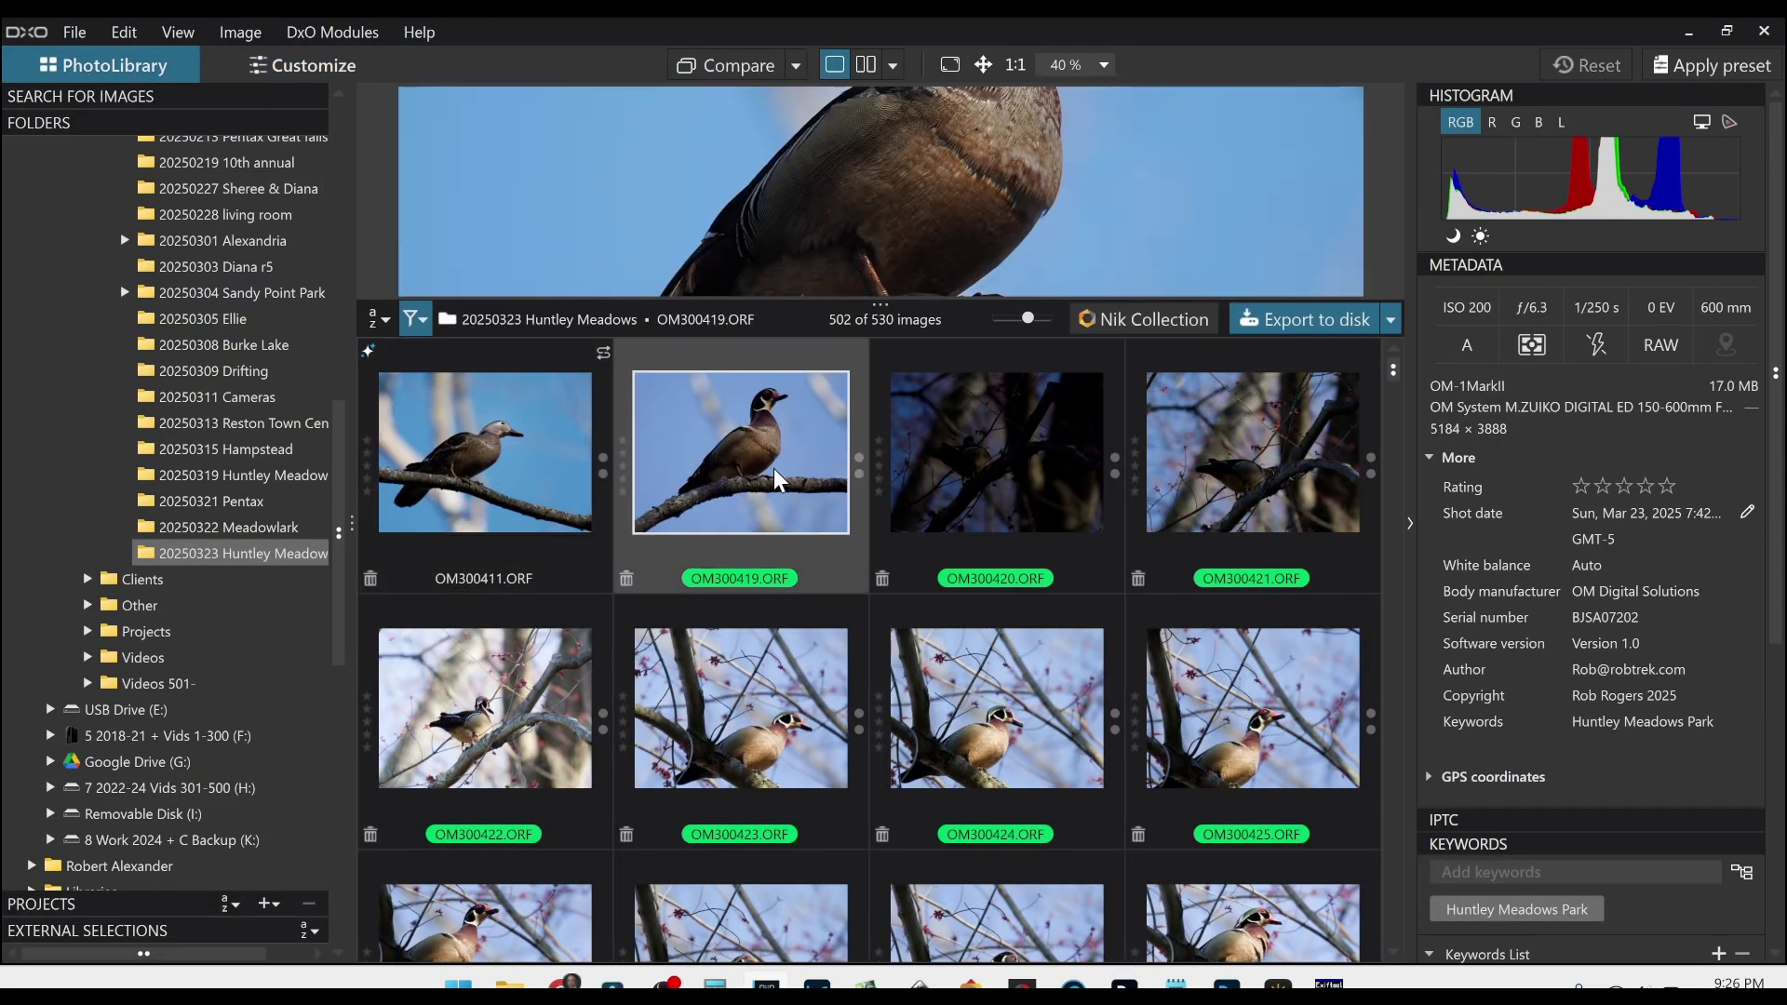
{"action": "left_click", "coordinate": [996, 470]}
{"action": "left_click", "coordinate": [1207, 481]}
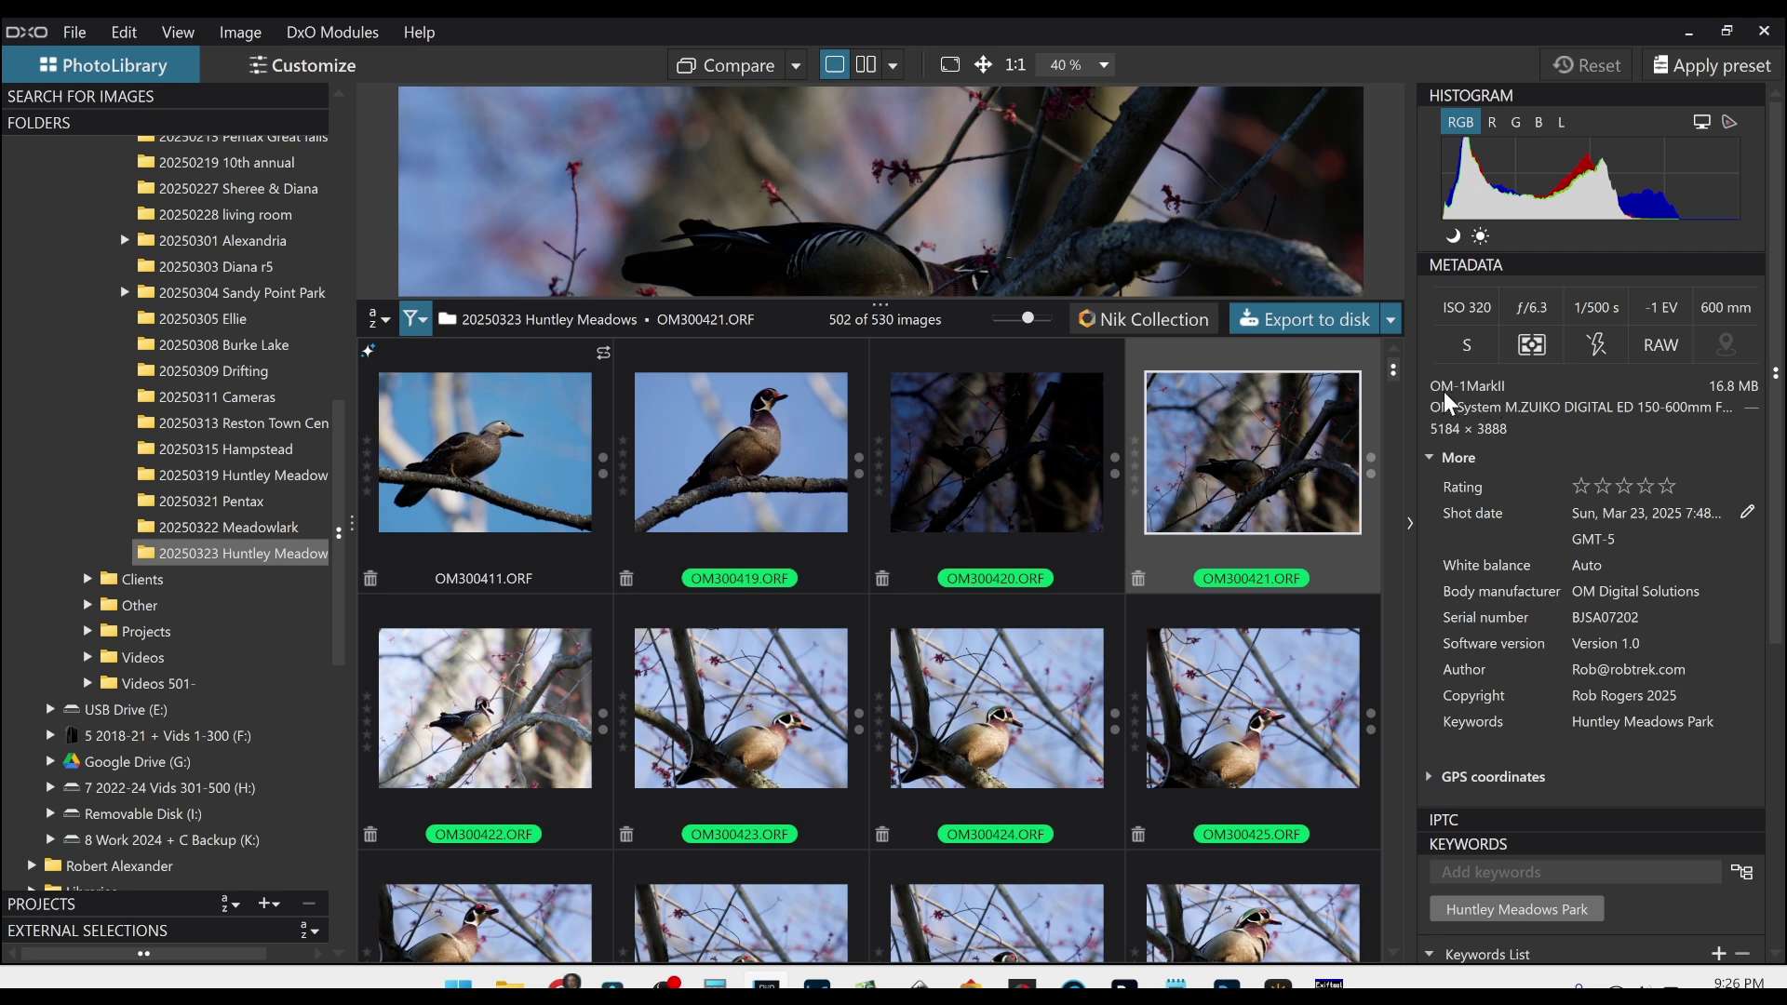
{"action": "left_click", "coordinate": [1024, 670]}
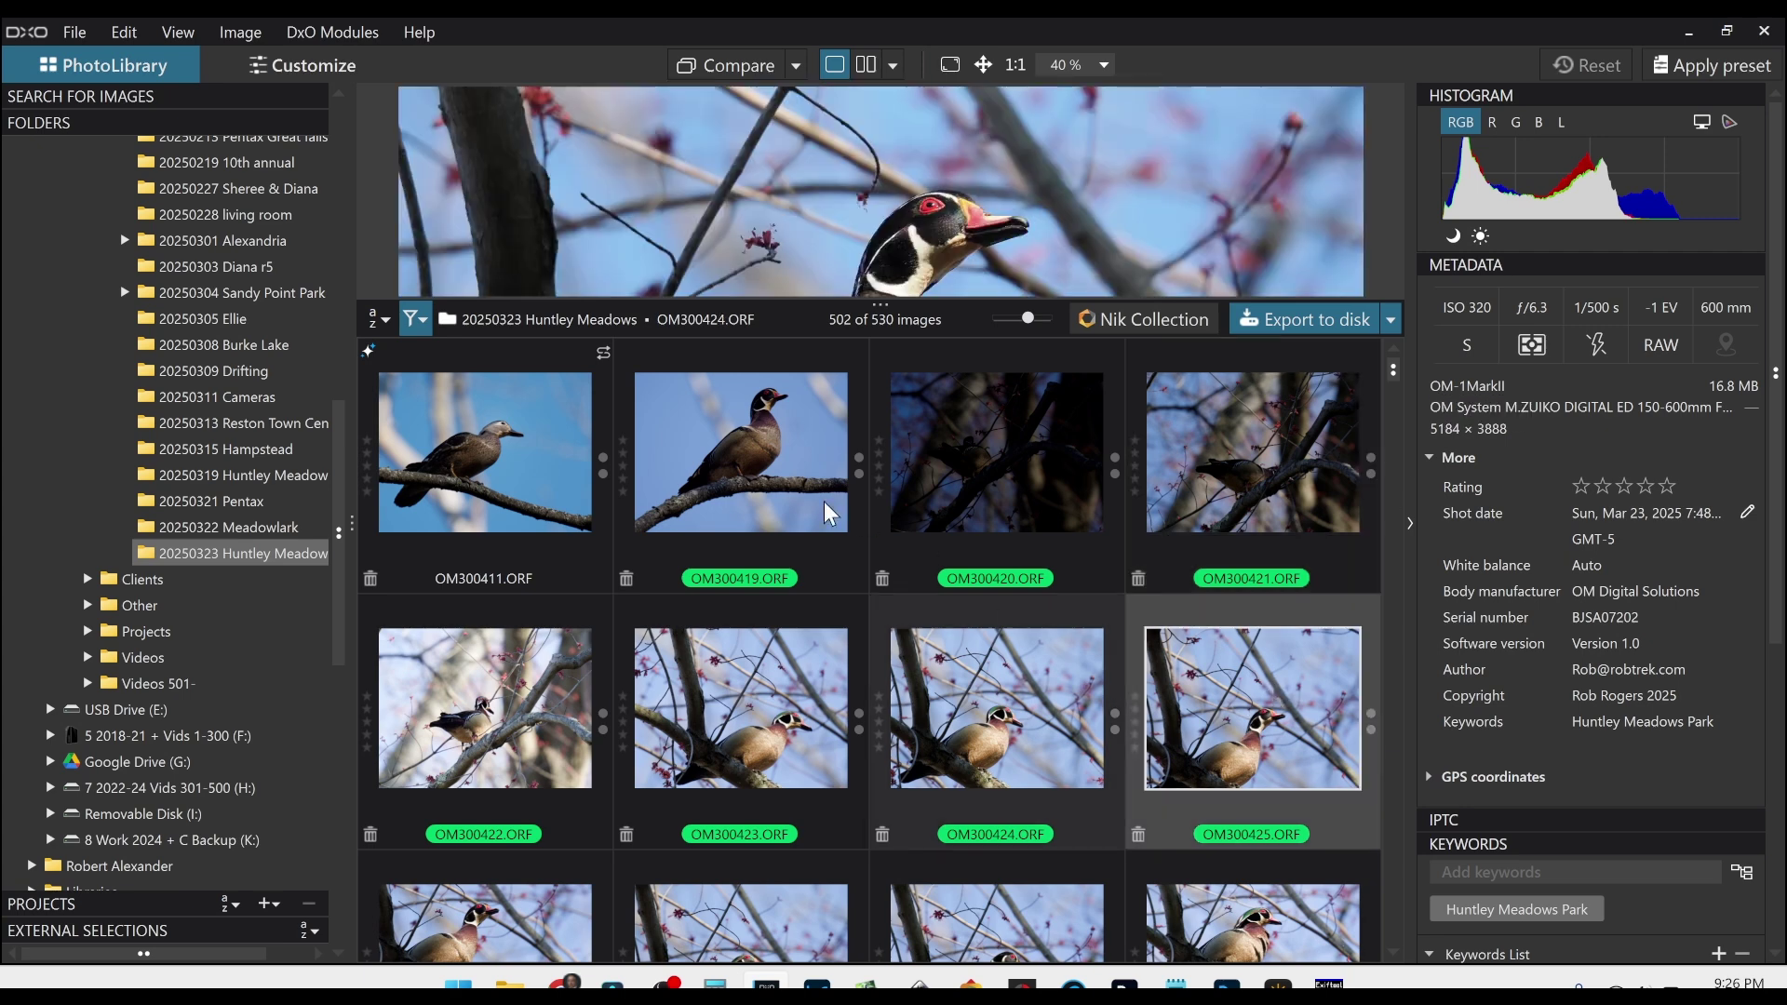
{"action": "left_click", "coordinate": [824, 507]}
{"action": "left_click", "coordinate": [964, 515]}
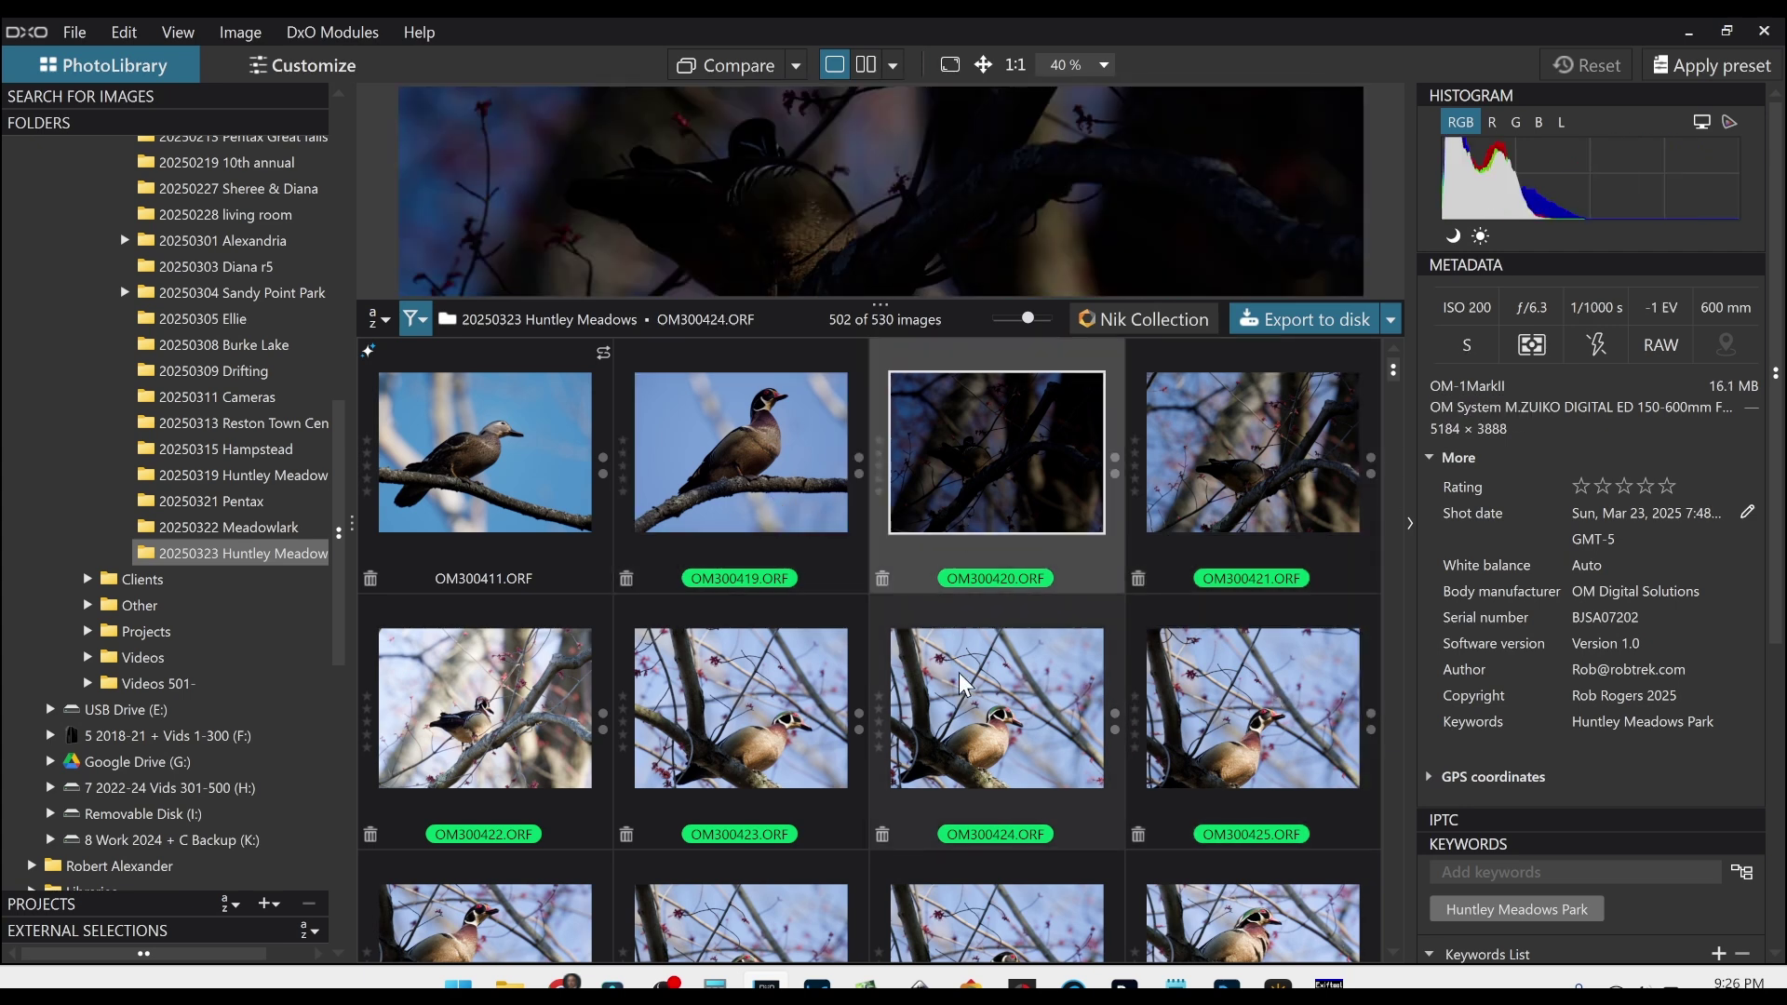
{"action": "scroll", "coordinate": [968, 708], "scroll_direction": "down", "scroll_amount": 3}
{"action": "left_click", "coordinate": [972, 740]}
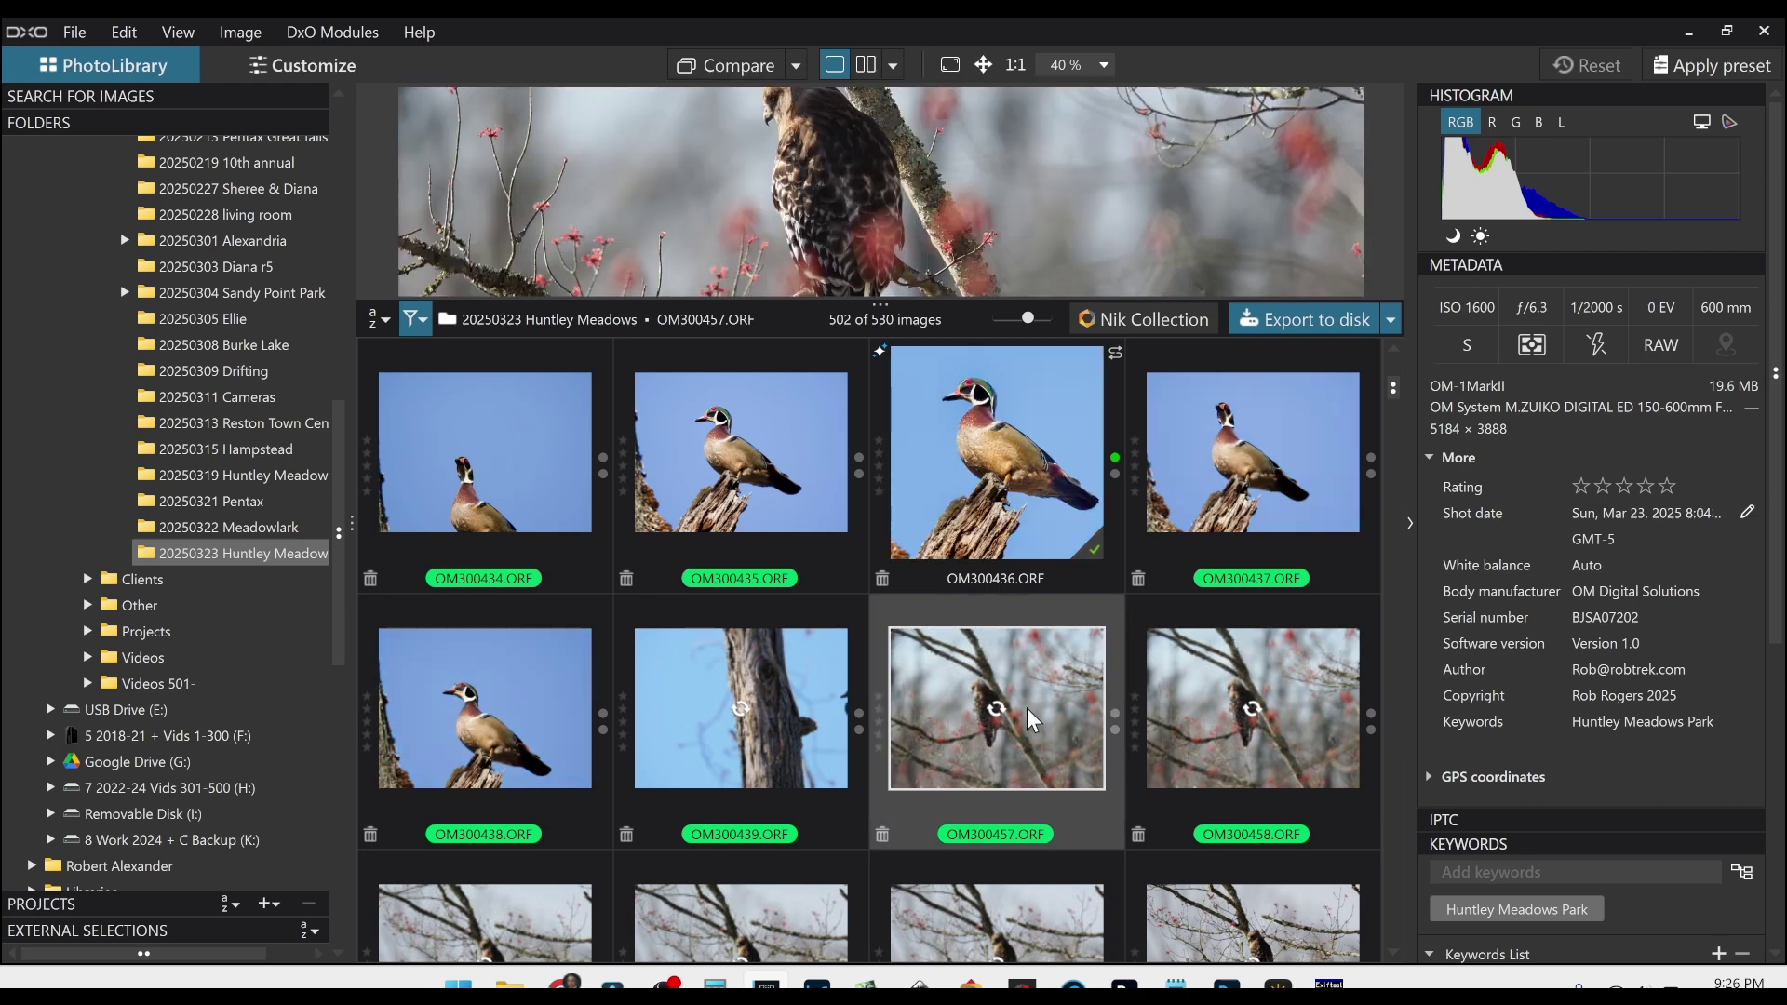
{"action": "scroll", "coordinate": [744, 707], "scroll_direction": "down", "scroll_amount": 1}
{"action": "left_click", "coordinate": [770, 507]}
Apply the personal default preset to wood duck photo OM300438
{"action": "left_click", "coordinate": [503, 494]}
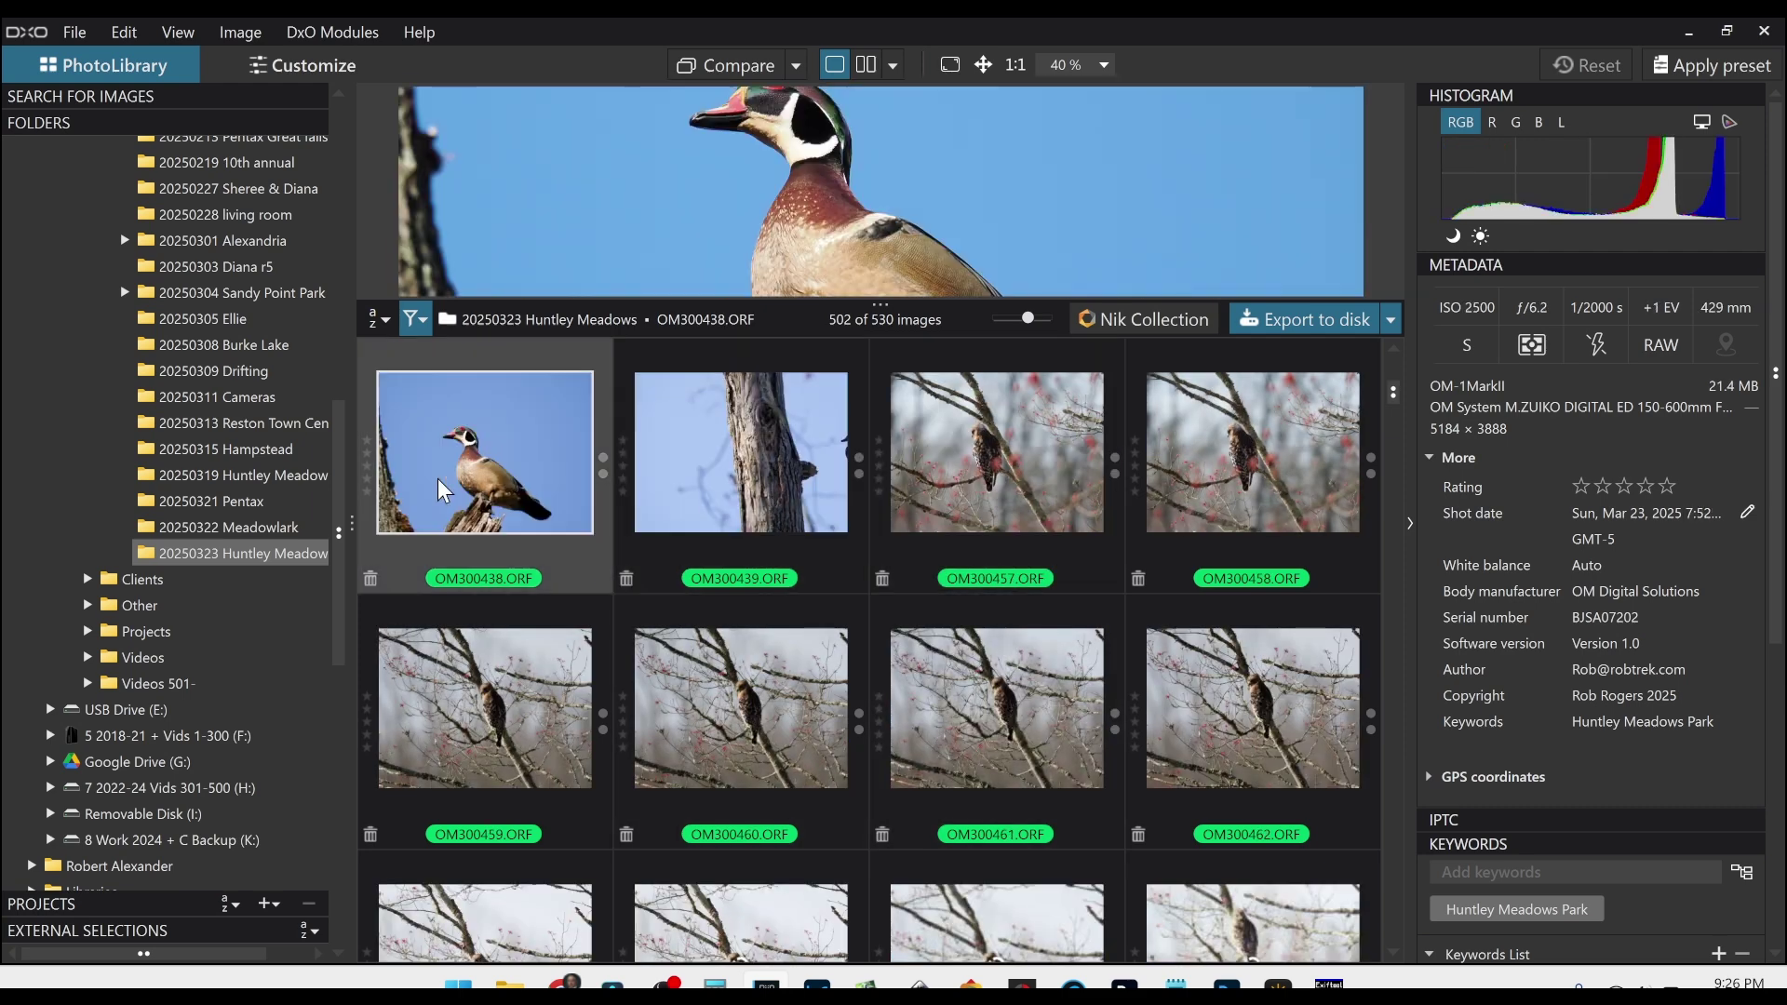
{"action": "scroll", "coordinate": [745, 708], "scroll_direction": "up", "scroll_amount": 1}
{"action": "left_click", "coordinate": [1692, 67]}
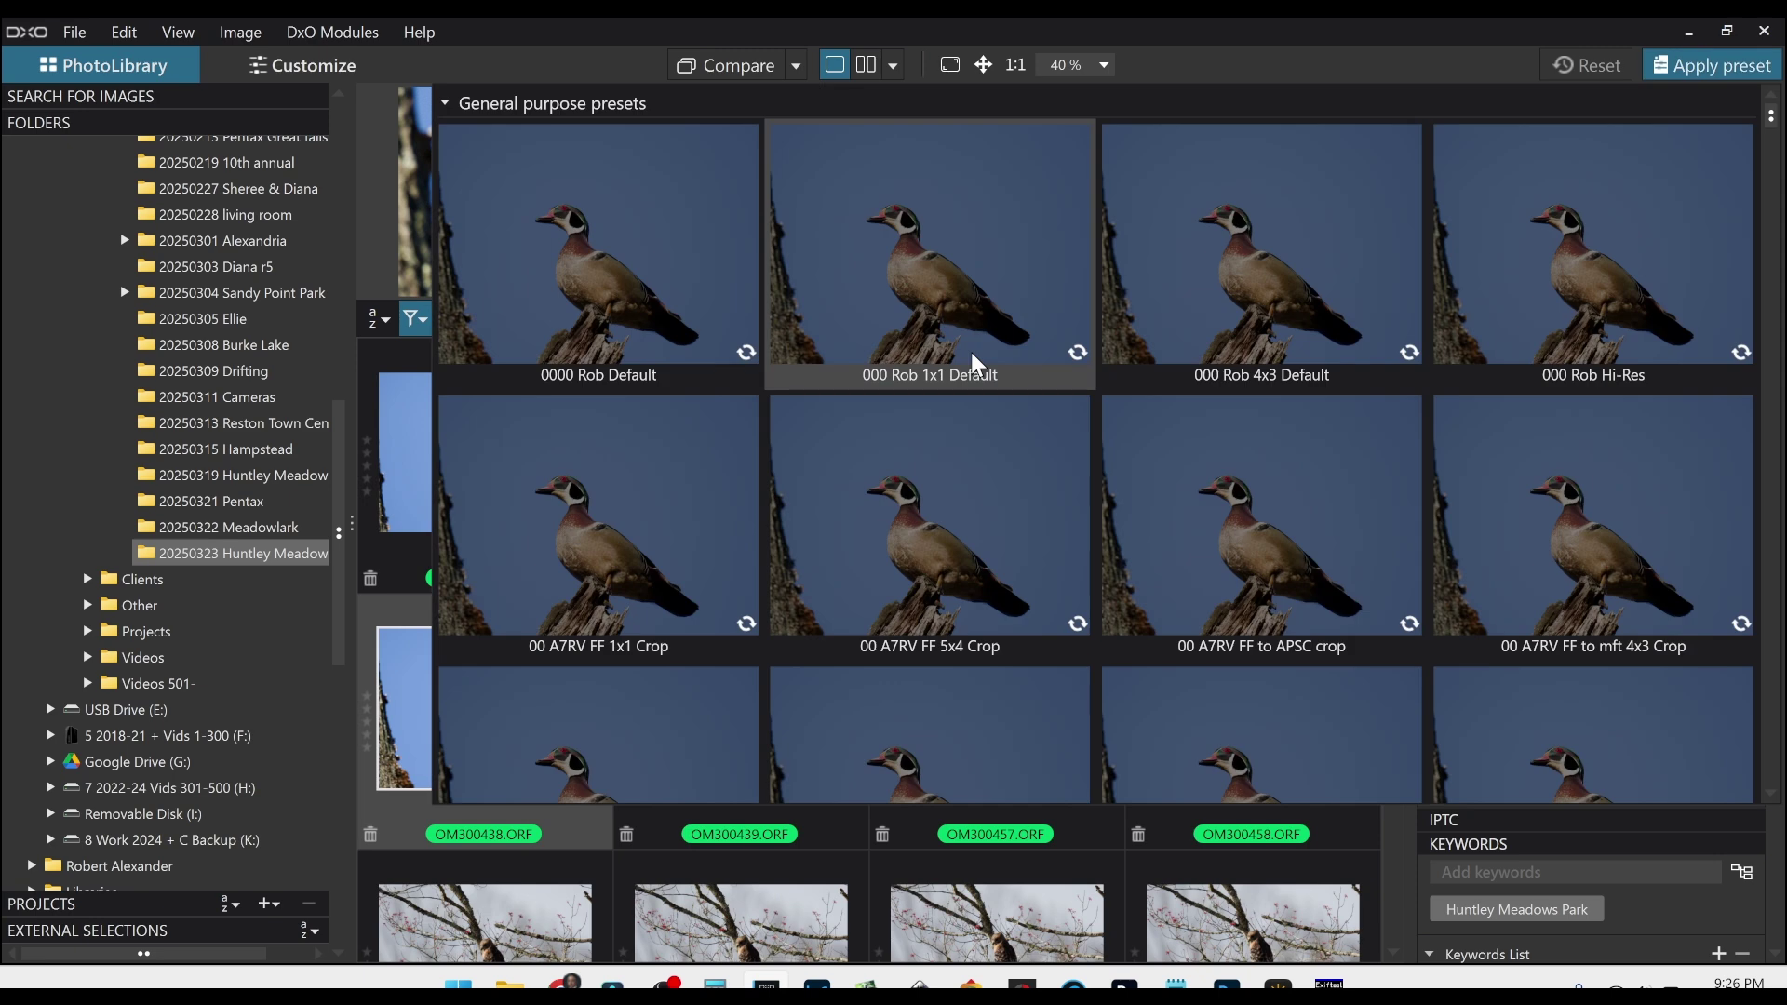
{"action": "left_click", "coordinate": [686, 326]}
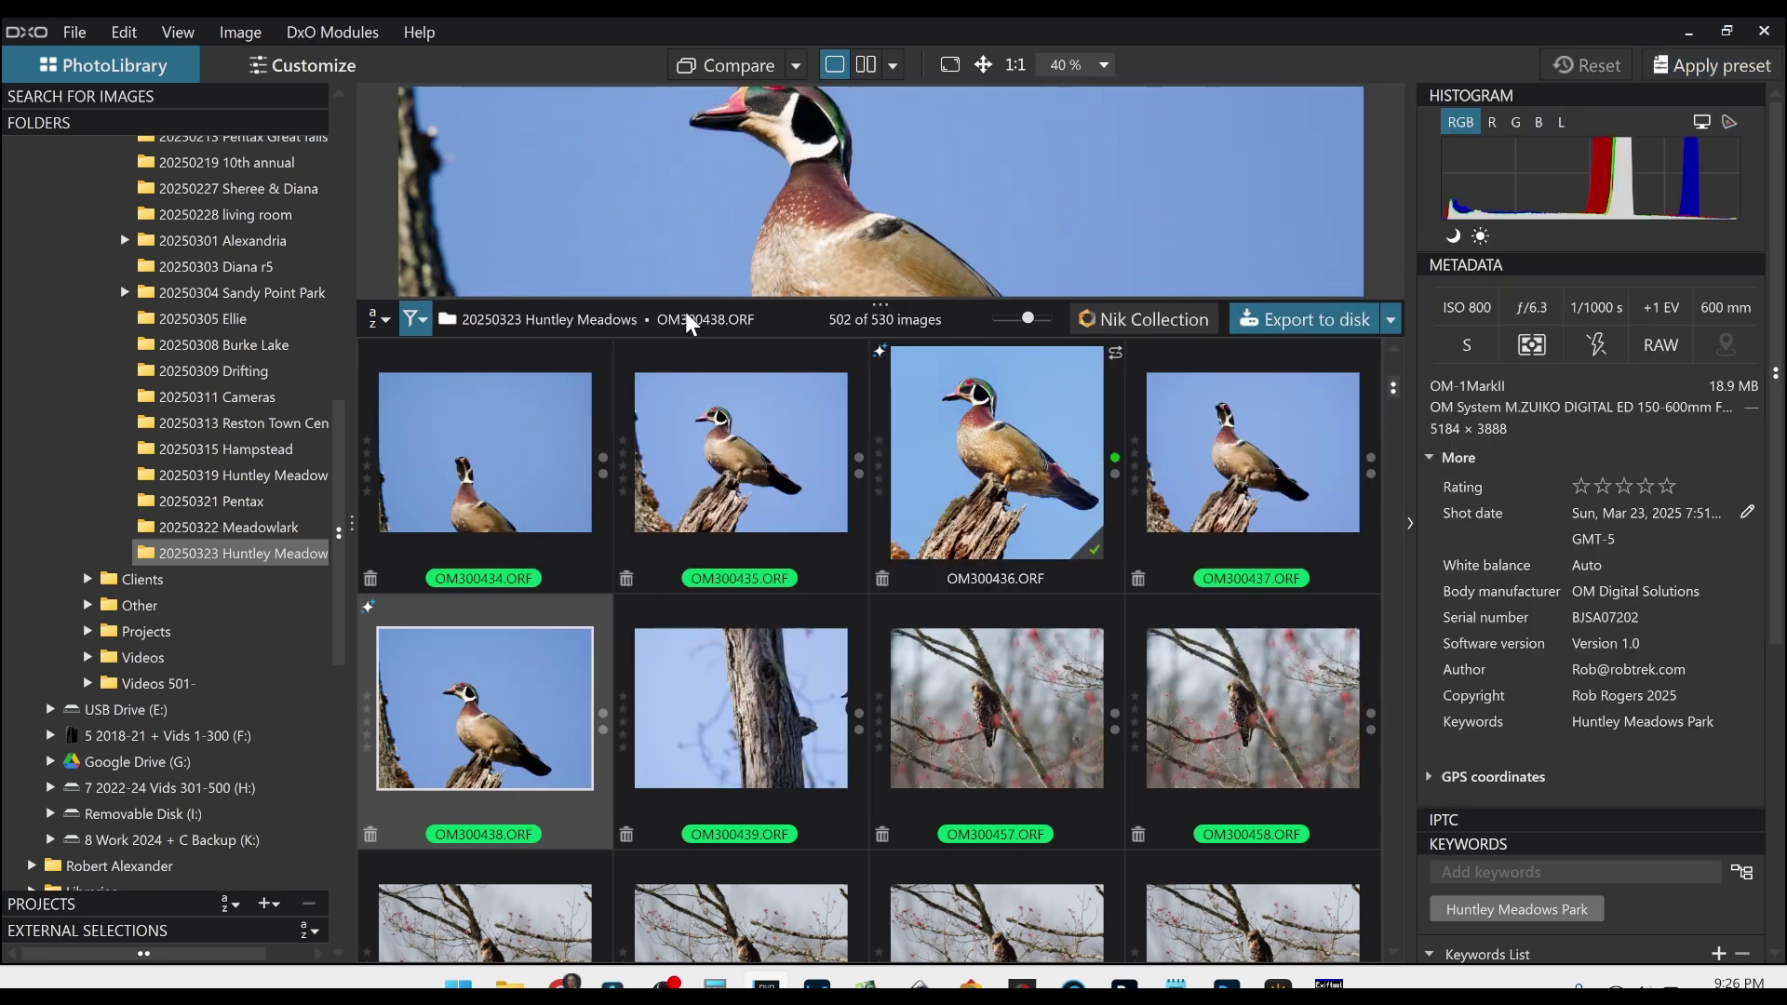
Open OM300438, place a control point on the duck's breast, and raise Highlights to 35
{"action": "double_click", "coordinate": [460, 749]}
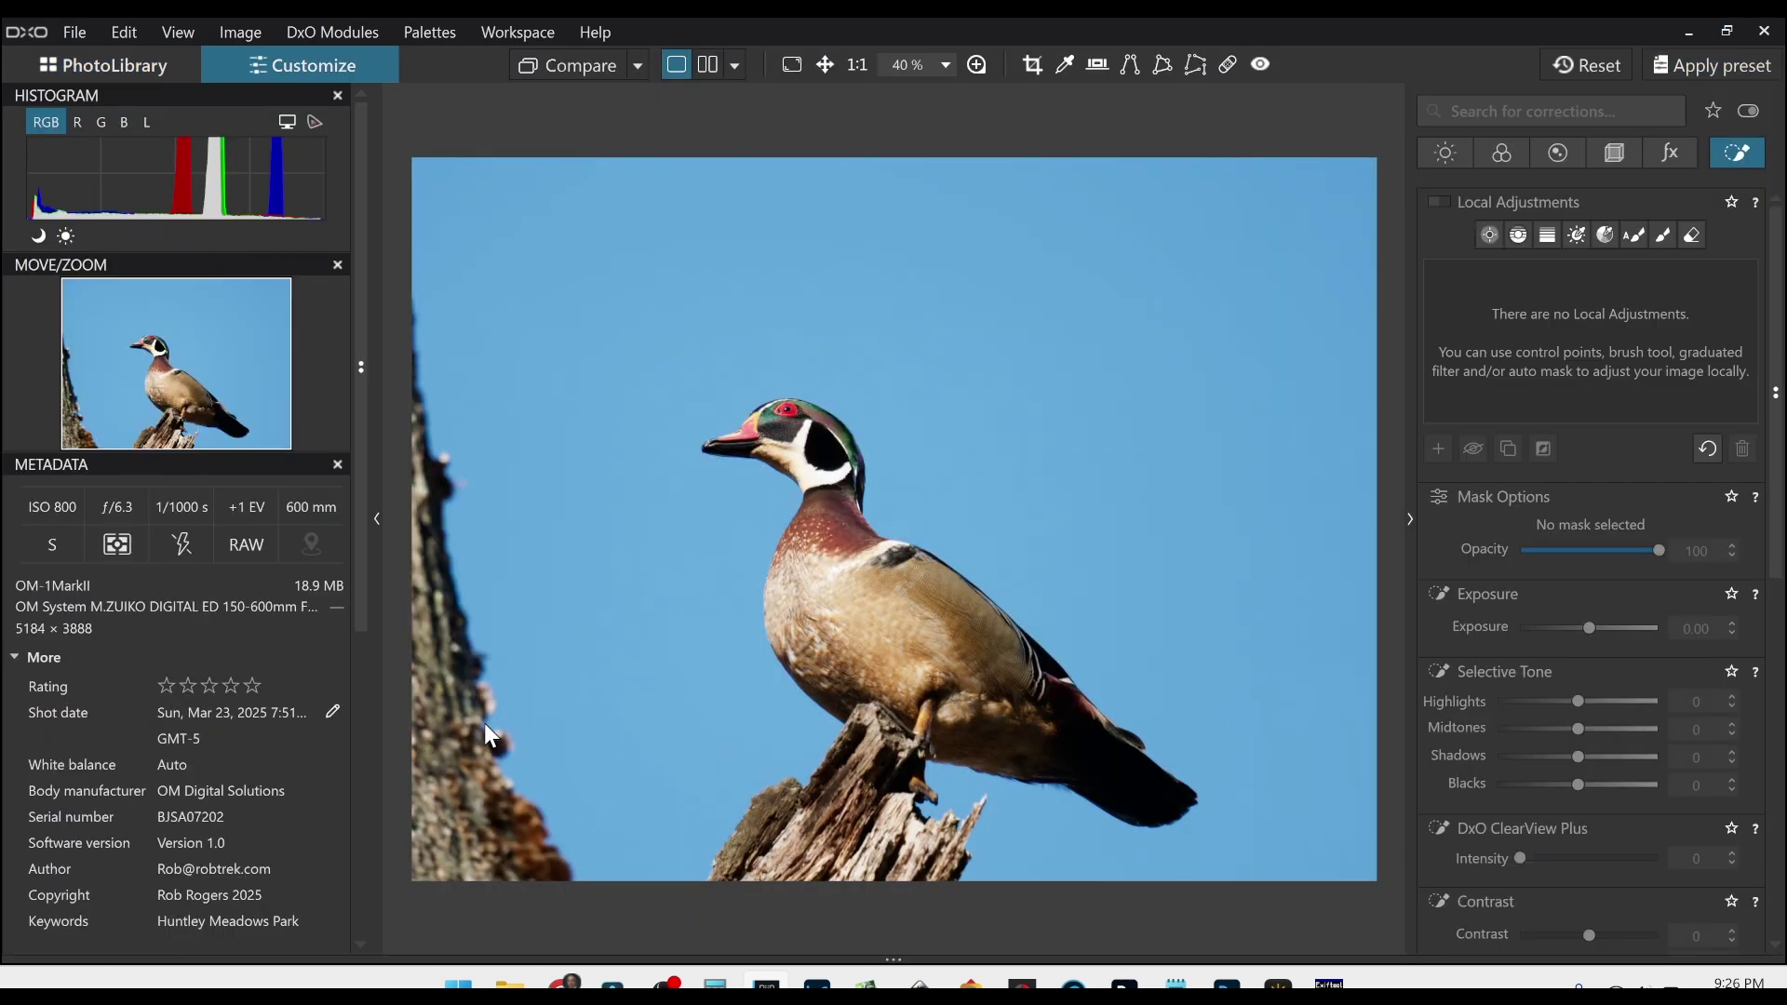
{"action": "left_click", "coordinate": [1489, 235]}
{"action": "left_click", "coordinate": [903, 592]}
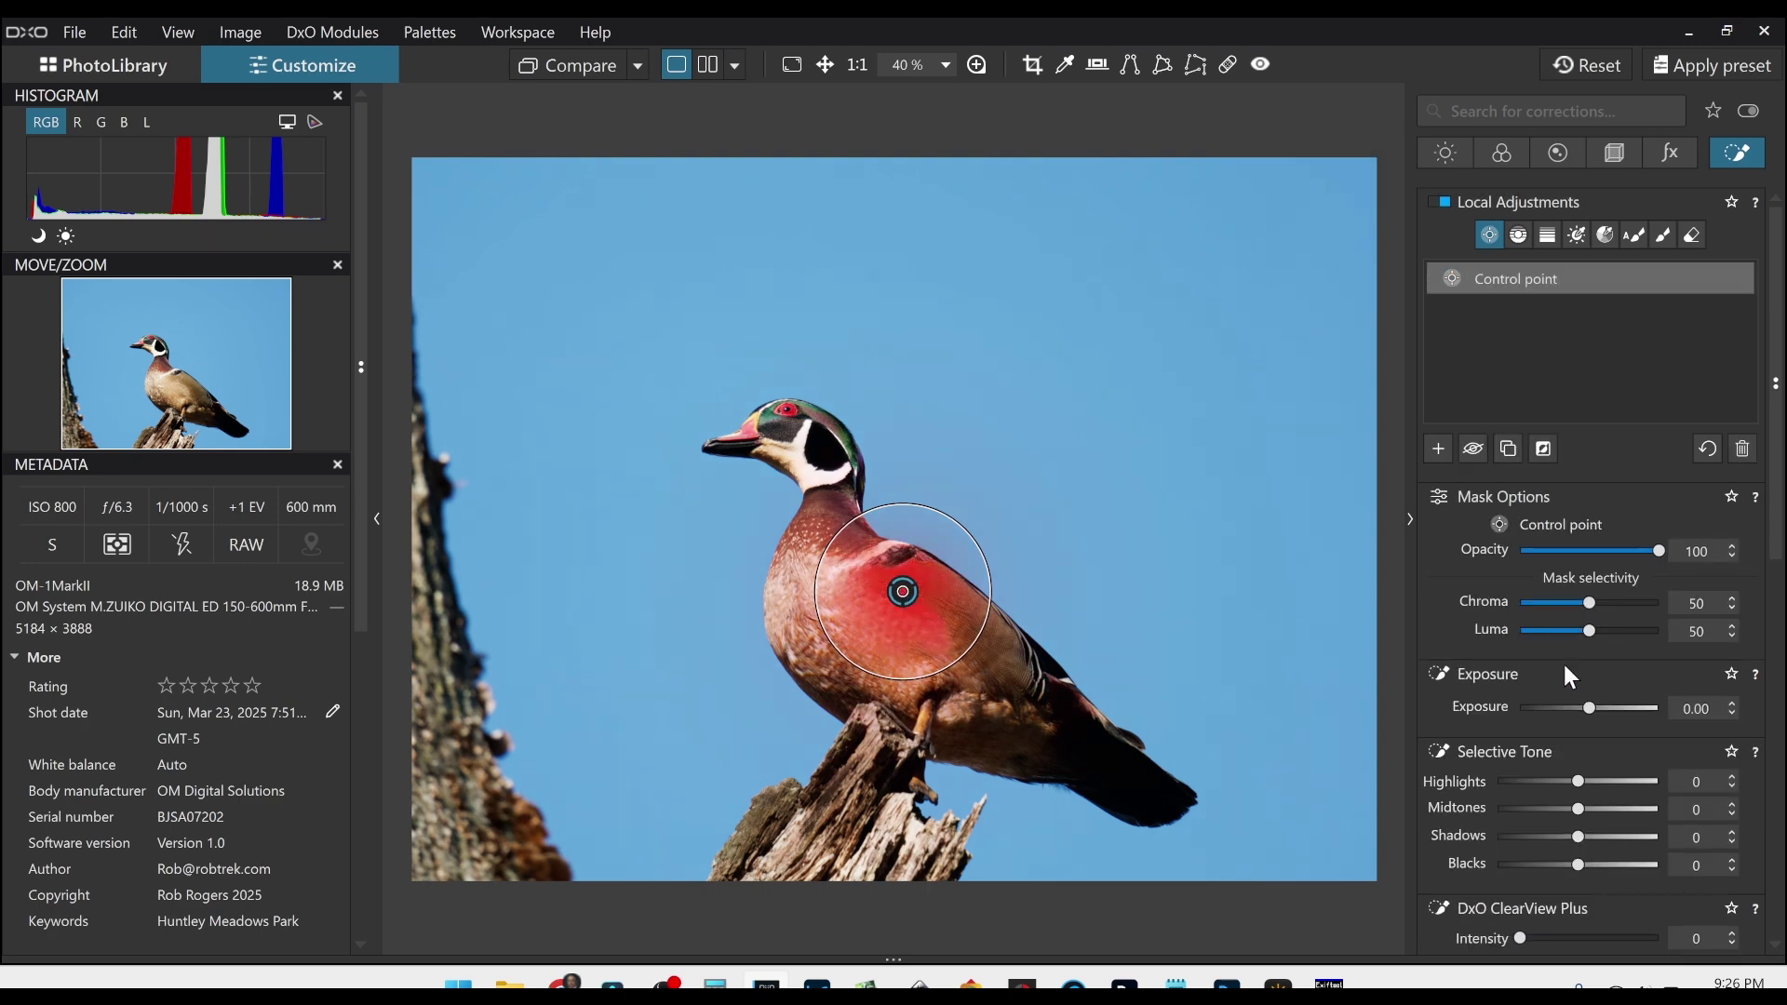
{"action": "left_click_drag", "start_coordinate": [1577, 781], "coordinate": [1606, 781]}
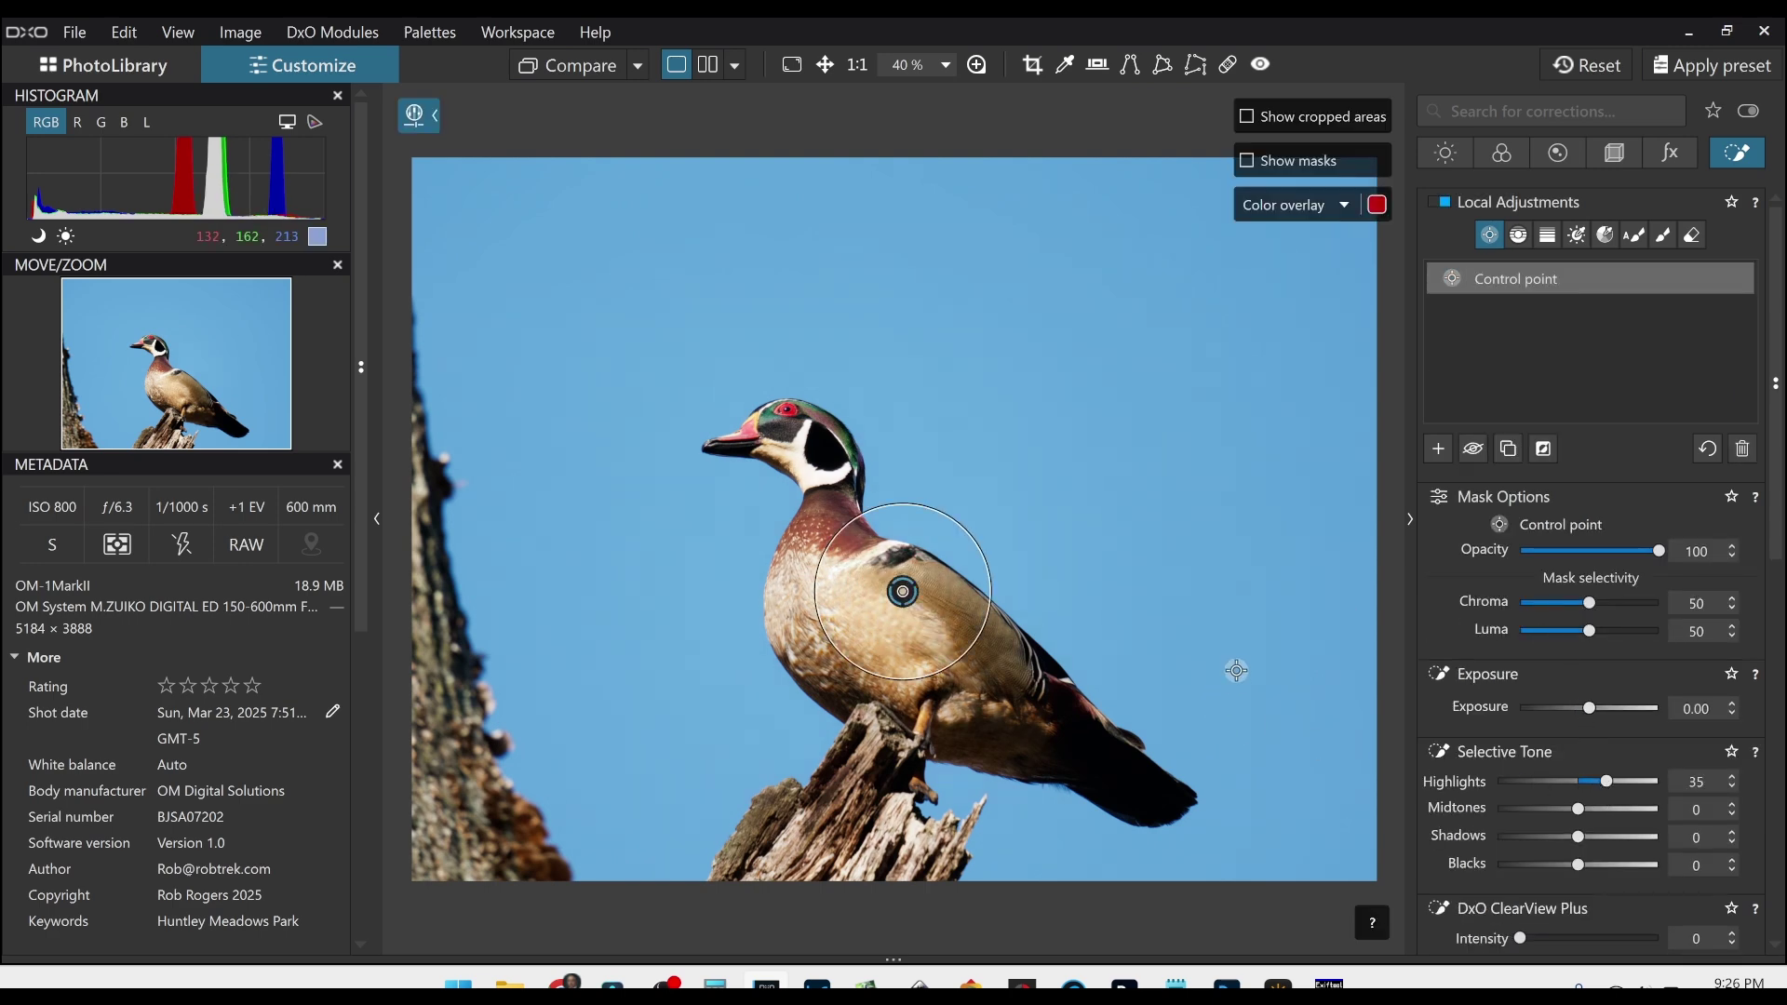